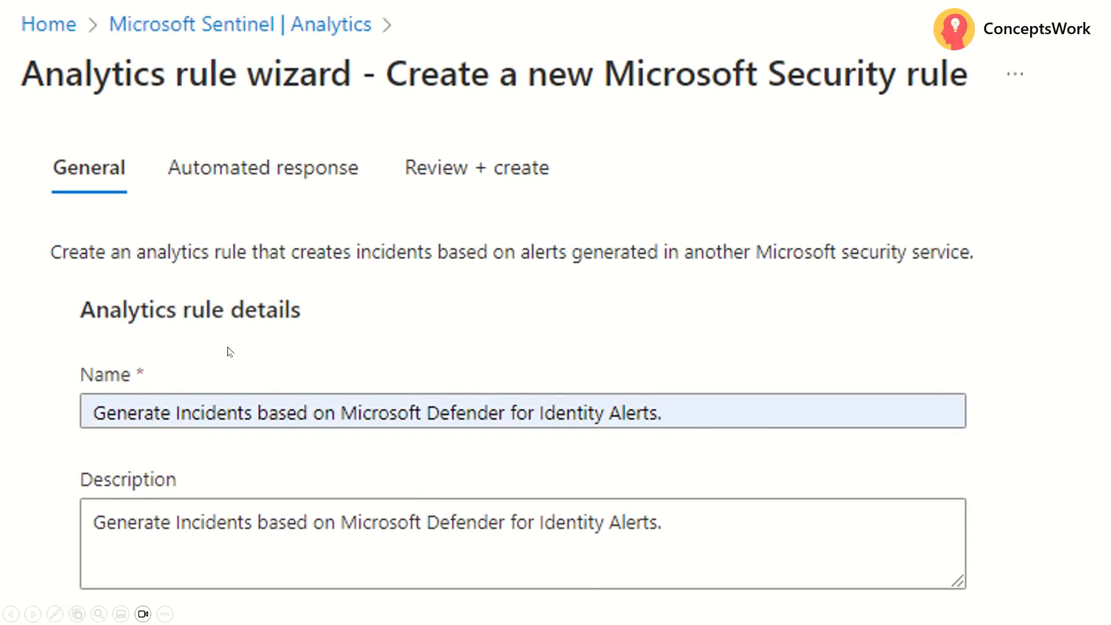
pyautogui.click(377, 387)
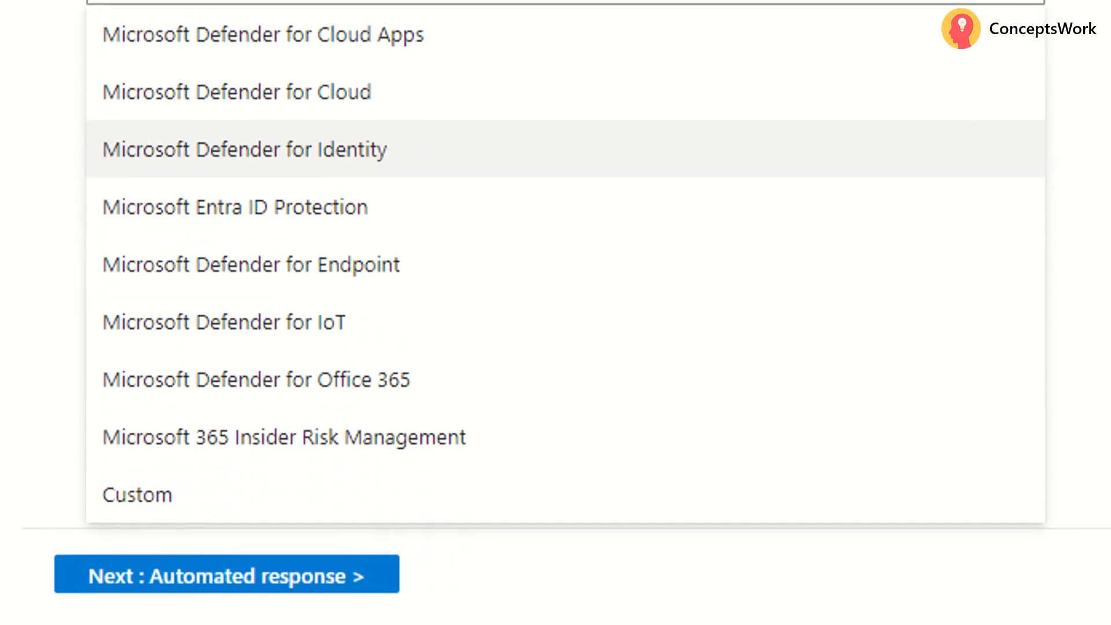
pyautogui.click(228, 582)
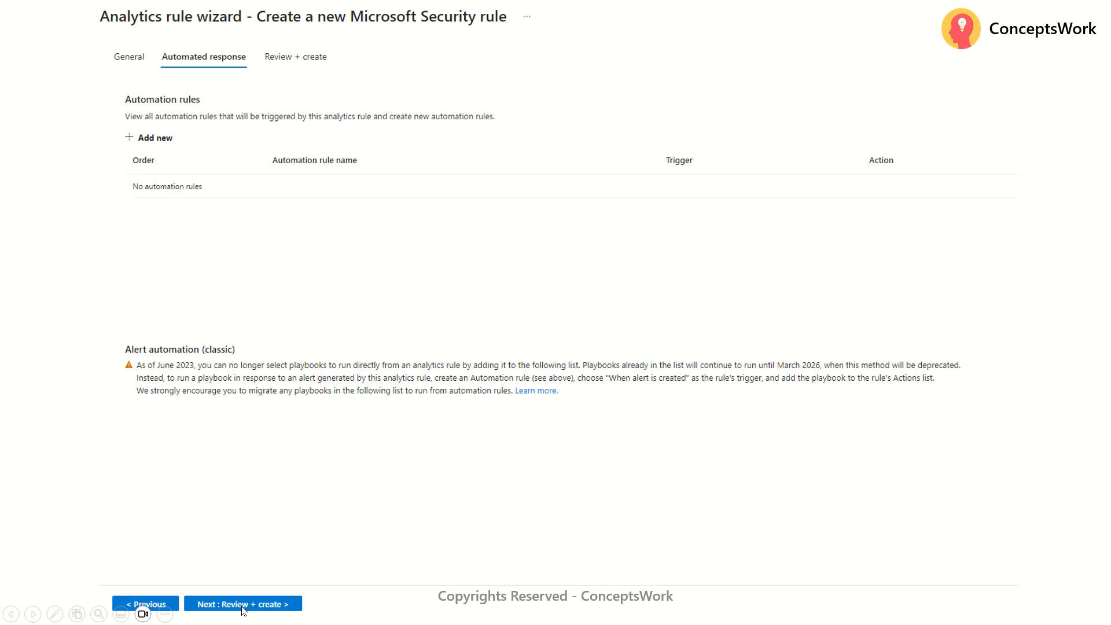
pyautogui.click(501, 355)
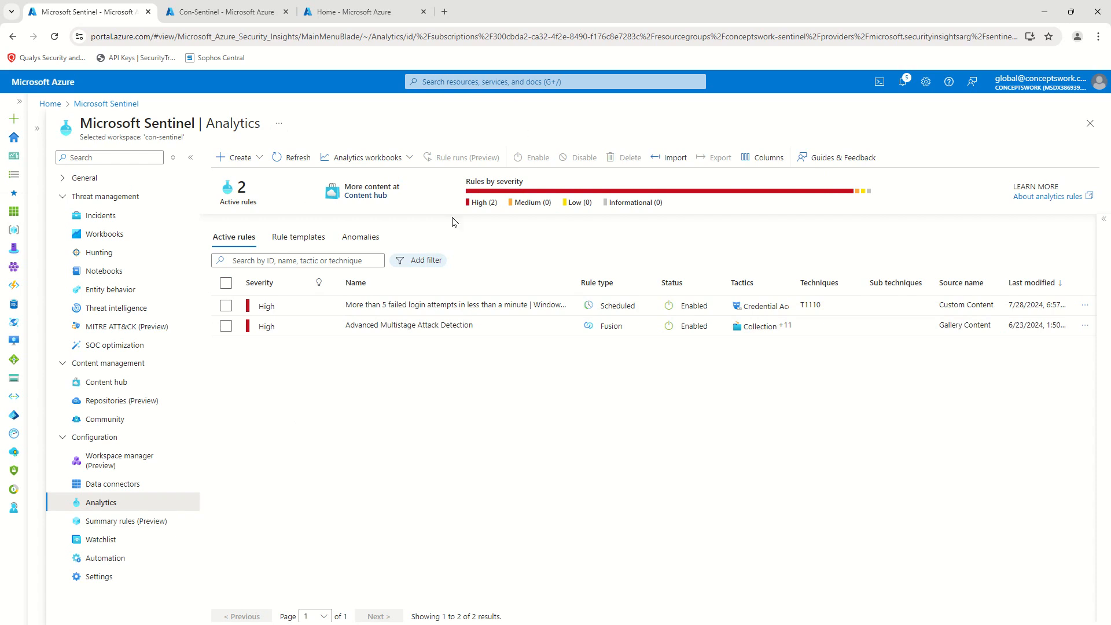
pyautogui.click(126, 37)
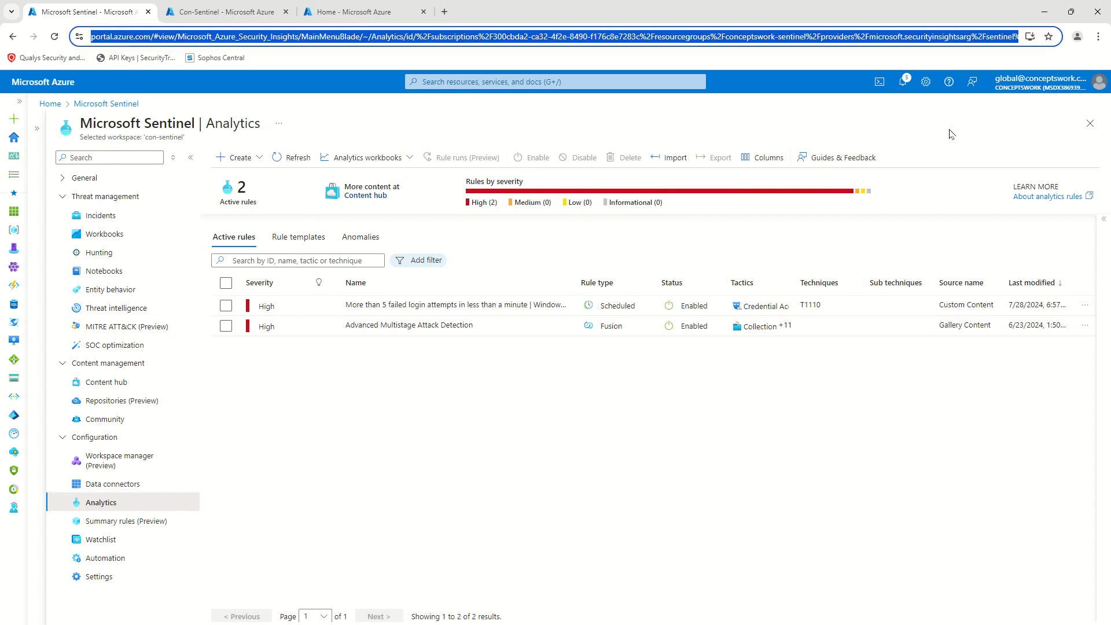
pyautogui.click(346, 353)
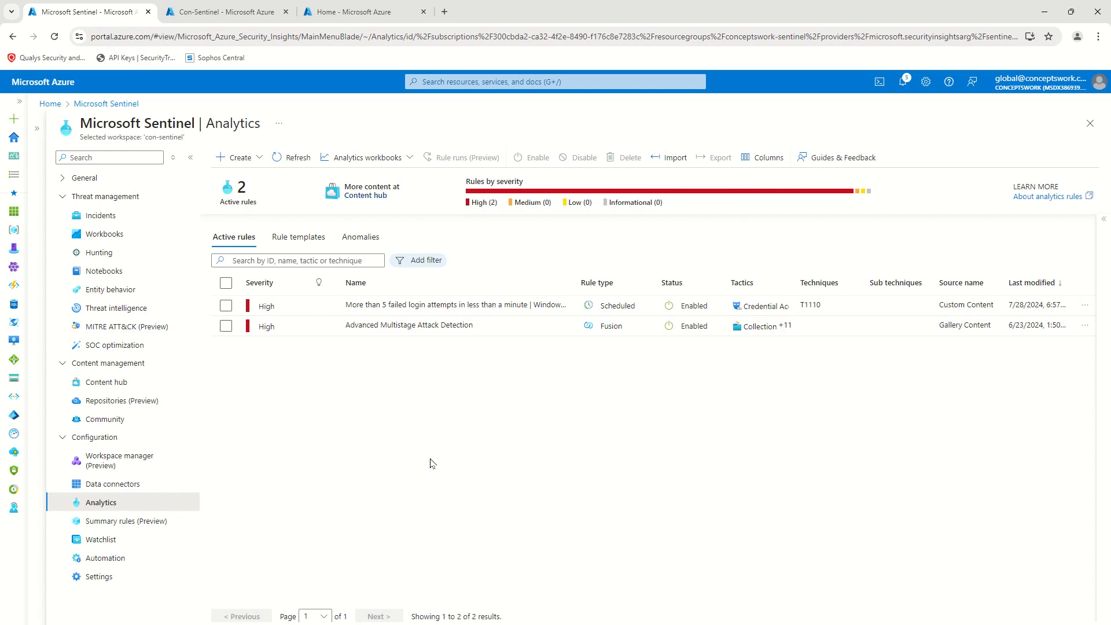
# Start a Microsoft incident creation rule, using "Generate Incidents based on Microsoft Defender for Identity Alerts." as both its name and description
pyautogui.click(242, 161)
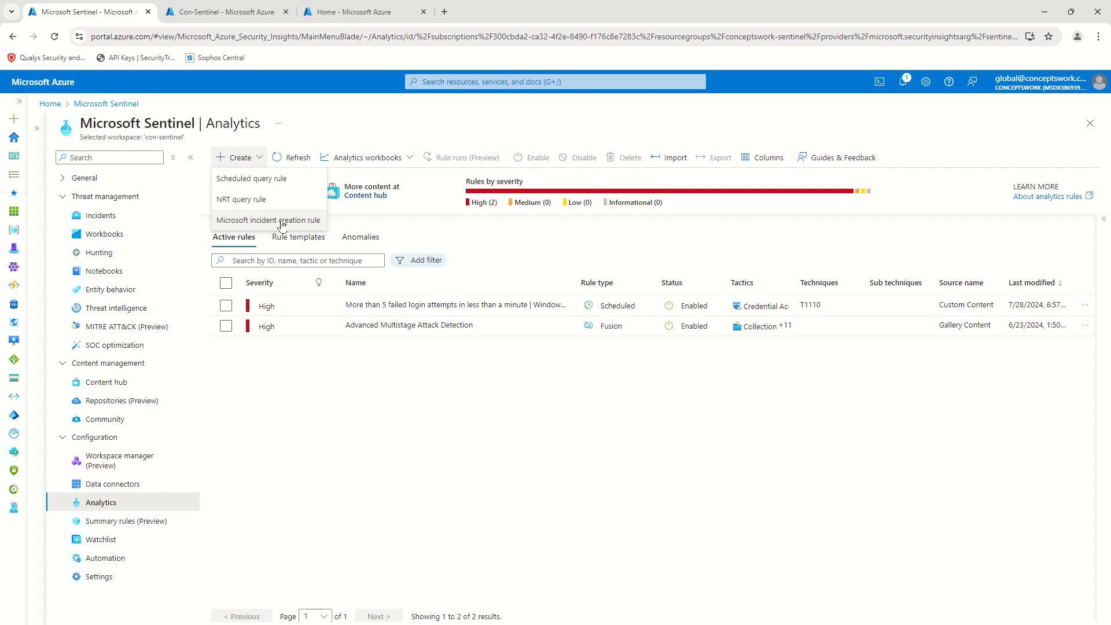
pyautogui.click(281, 223)
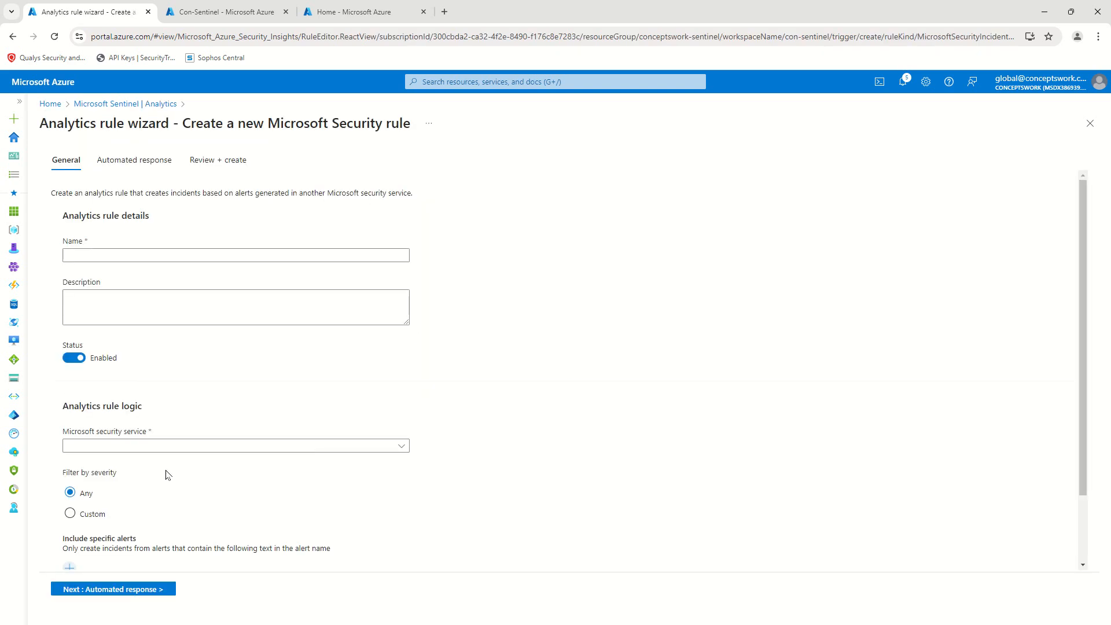
pyautogui.click(124, 252)
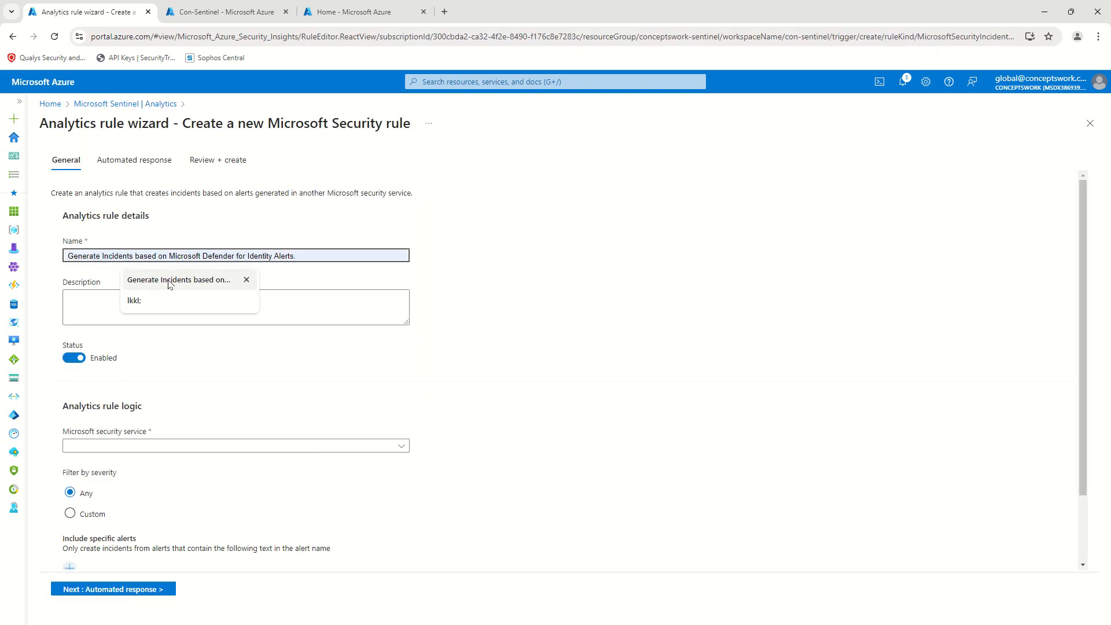
pyautogui.click(150, 269)
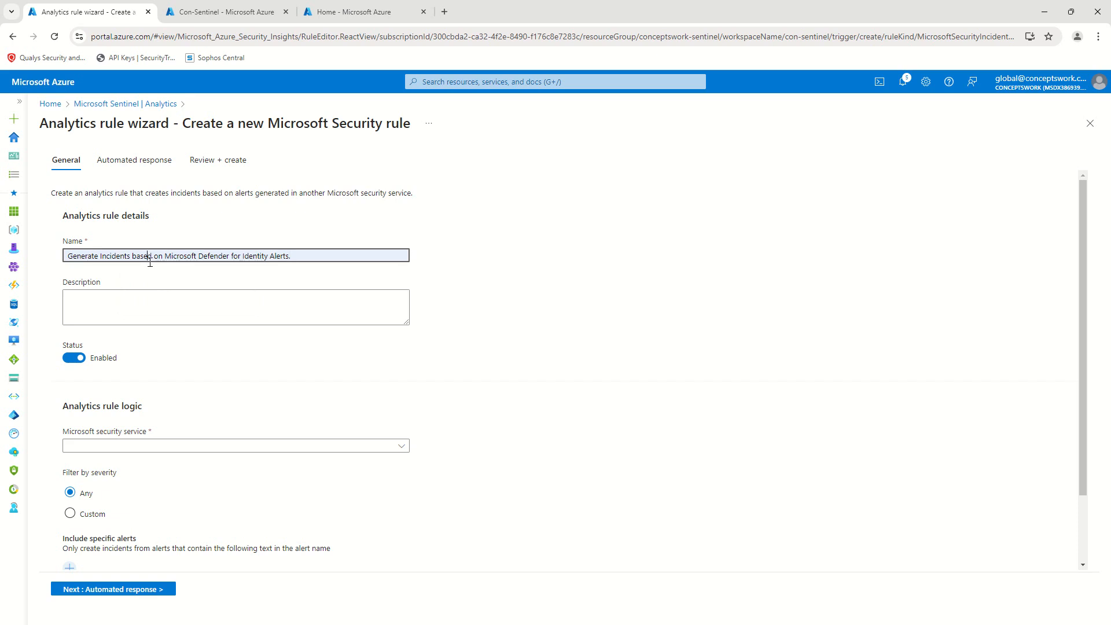
pyautogui.tripleClick(149, 262)
pyautogui.hotkey('ctrl', 'c')
pyautogui.press('BackSpace')
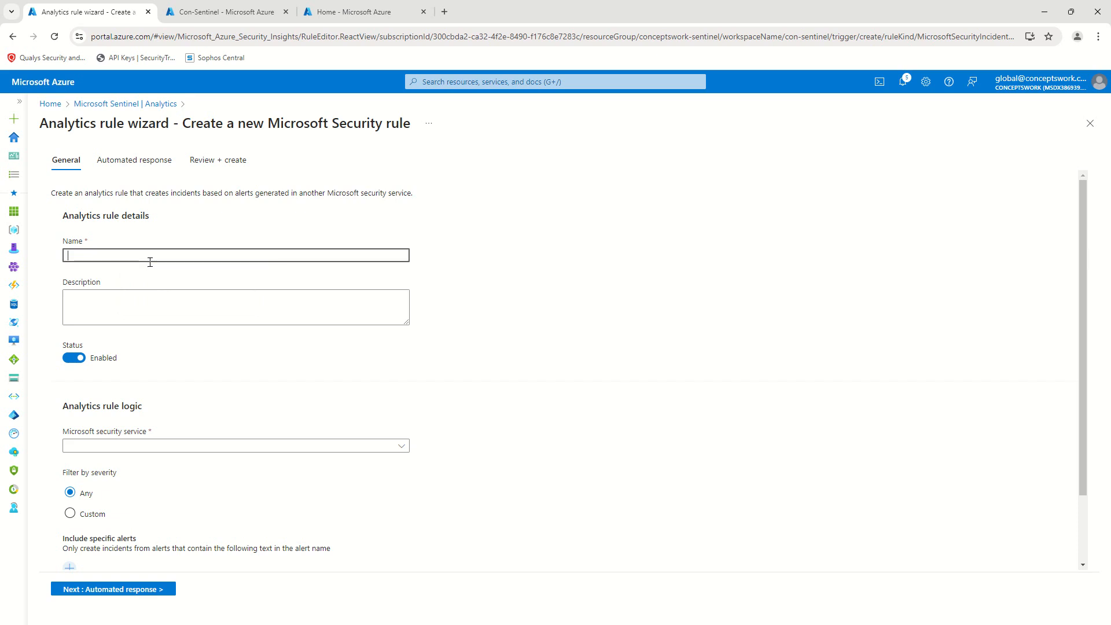
pyautogui.hotkey('ctrl', 'v')
pyautogui.press('Tab')
pyautogui.hotkey('ctrl', 'v')
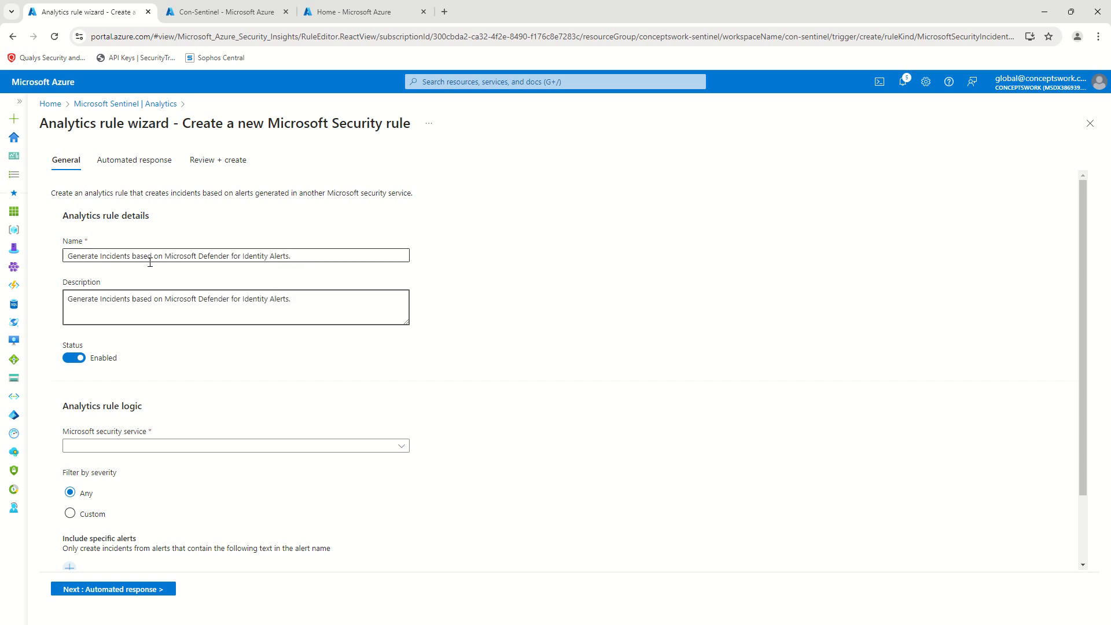
# Set the rule's Microsoft security service to Microsoft Defender for Identity
pyautogui.scroll(-1, 78, 312)
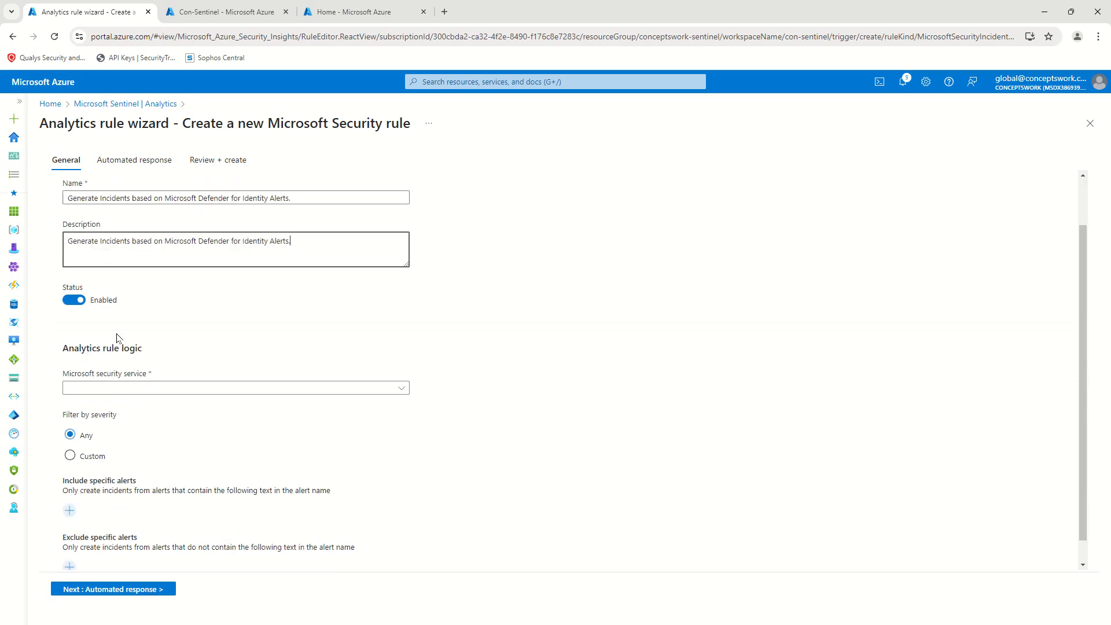
pyautogui.scroll(-1, 241, 333)
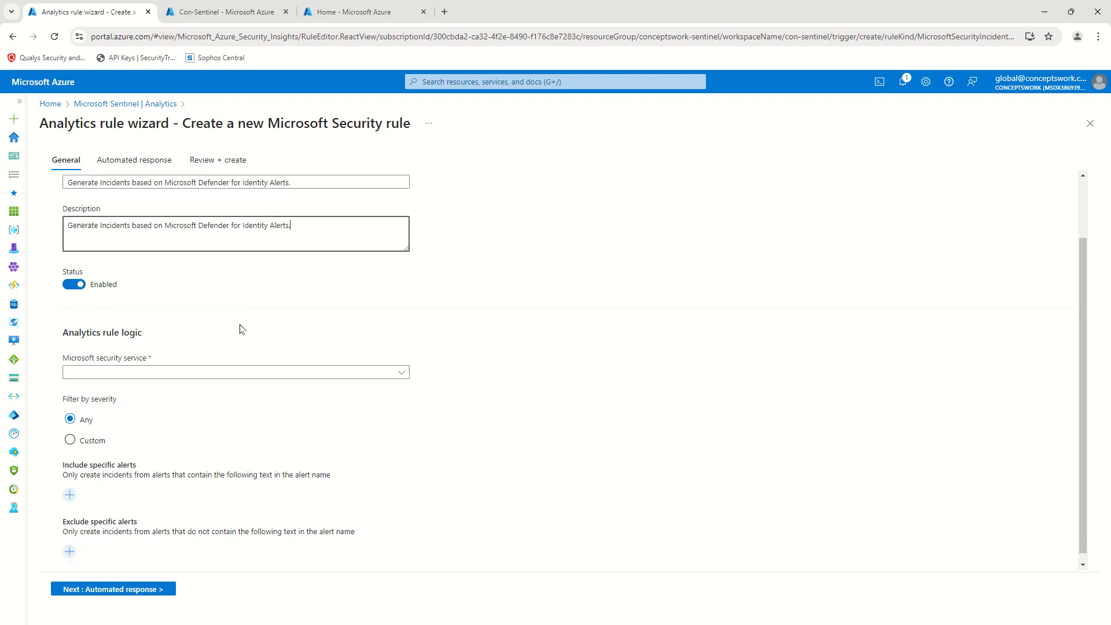
pyautogui.click(140, 368)
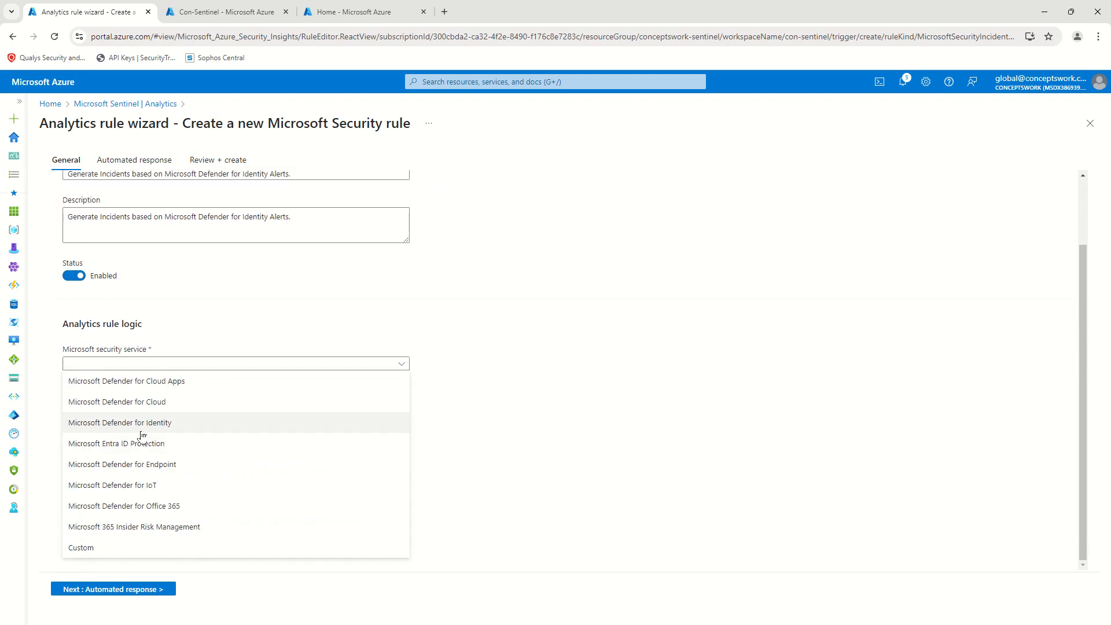
pyautogui.click(110, 426)
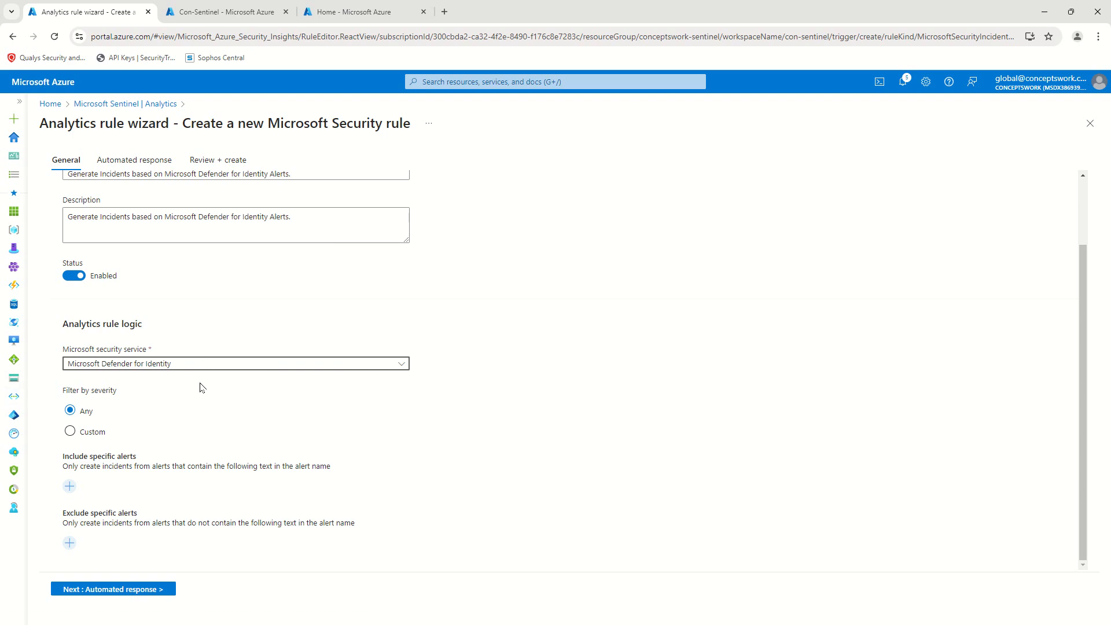
# Set the rule's severity filter to Custom with only High severity selected
pyautogui.click(97, 432)
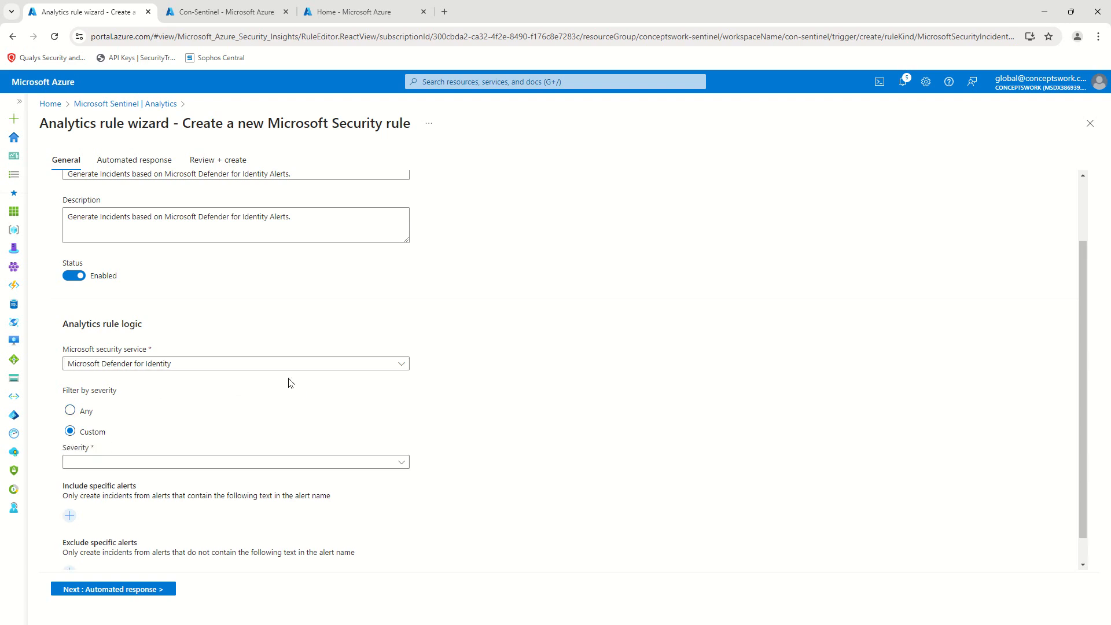
pyautogui.click(192, 462)
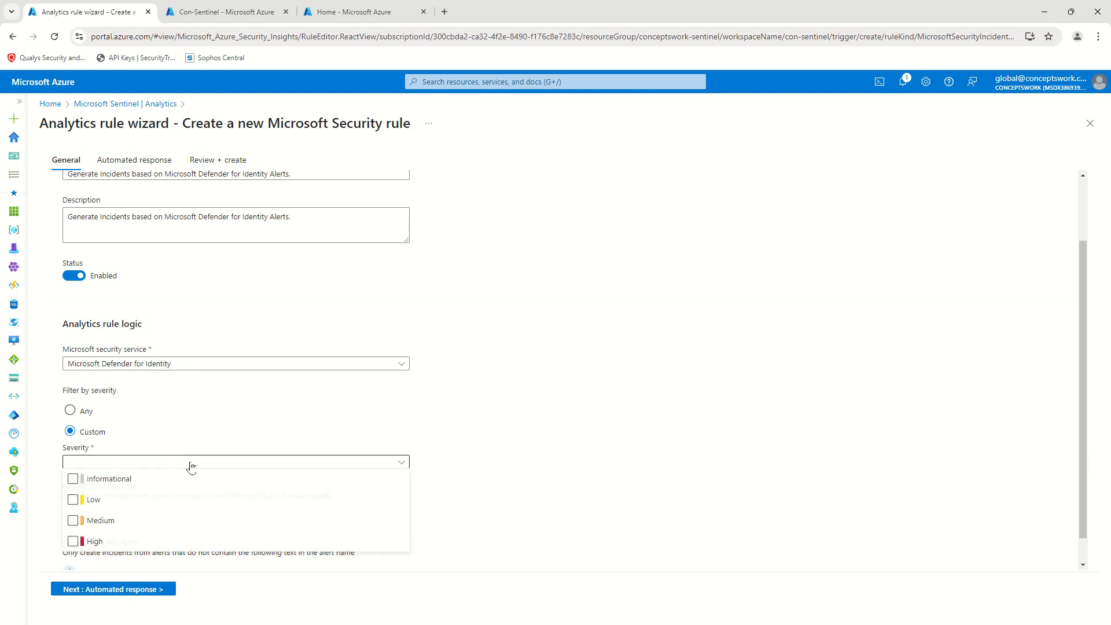
pyautogui.click(93, 543)
pyautogui.click(539, 423)
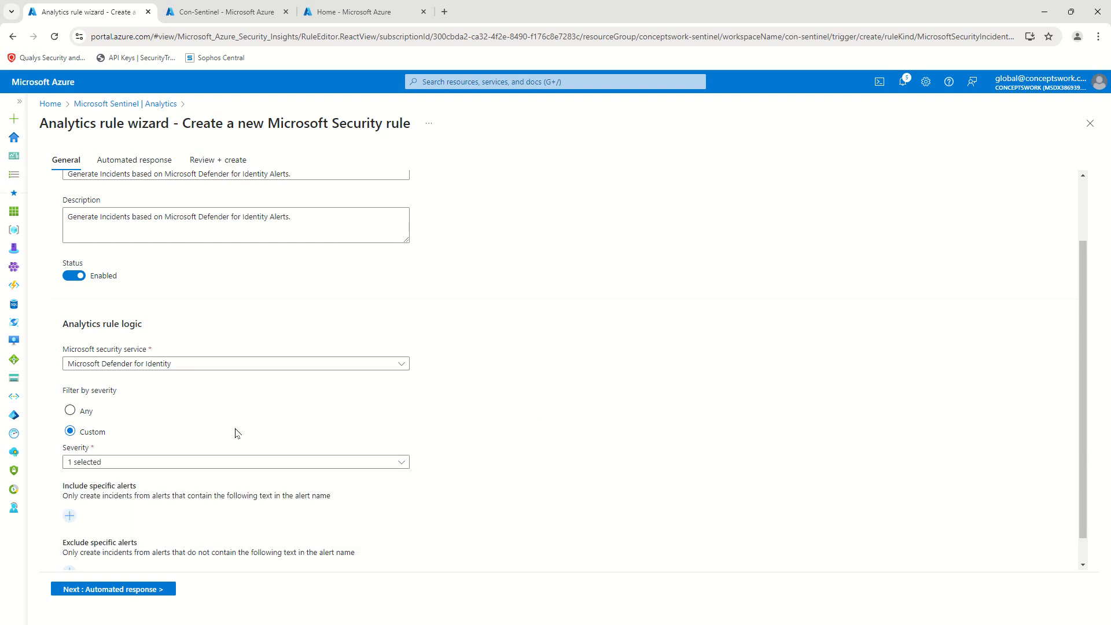
pyautogui.click(169, 463)
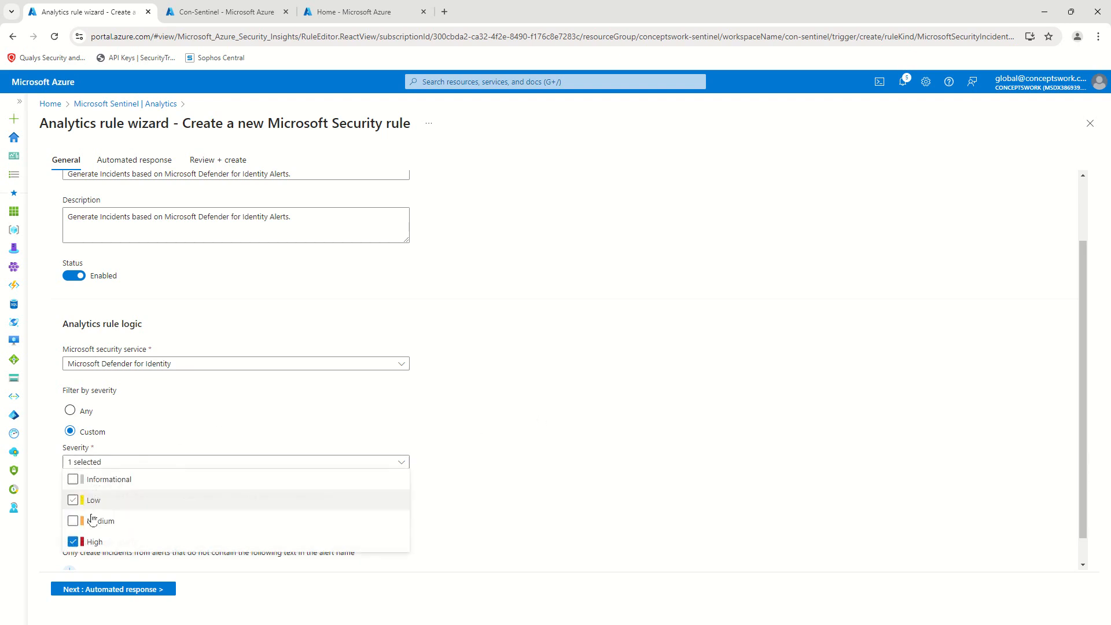
pyautogui.click(528, 434)
pyautogui.scroll(-1, 214, 465)
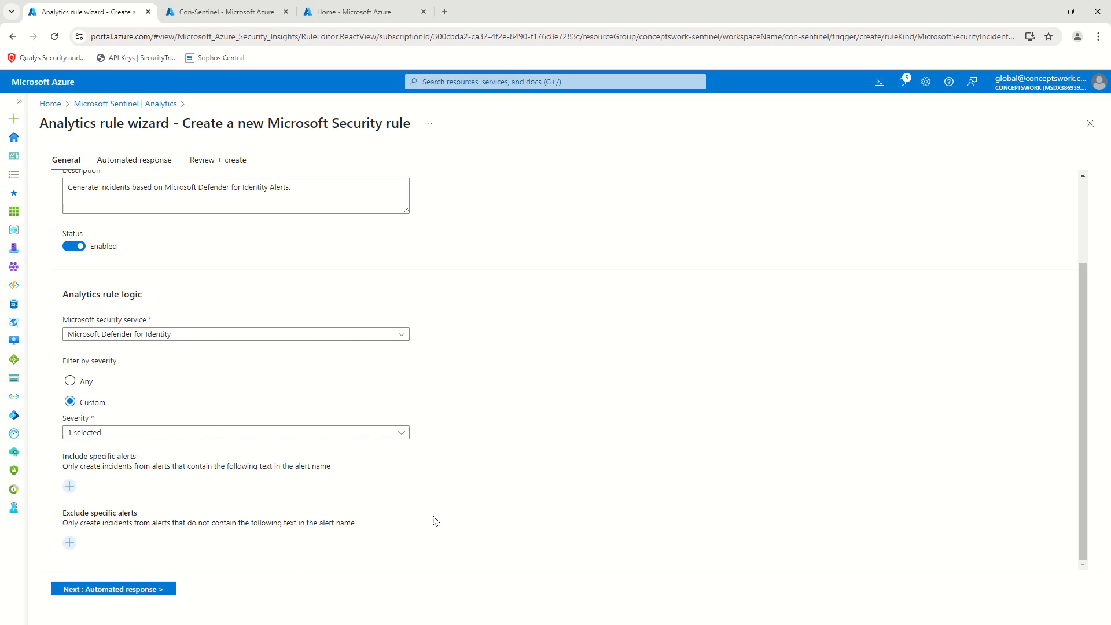
pyautogui.moveTo(289, 469); pyautogui.dragTo(383, 468)
pyautogui.click(69, 487)
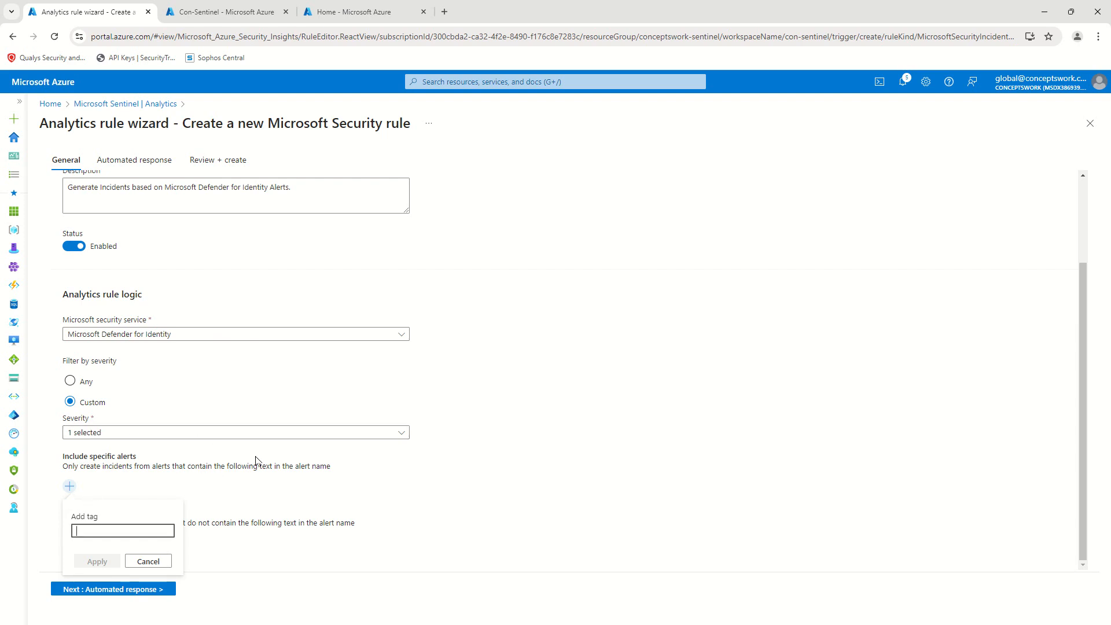
pyautogui.click(412, 530)
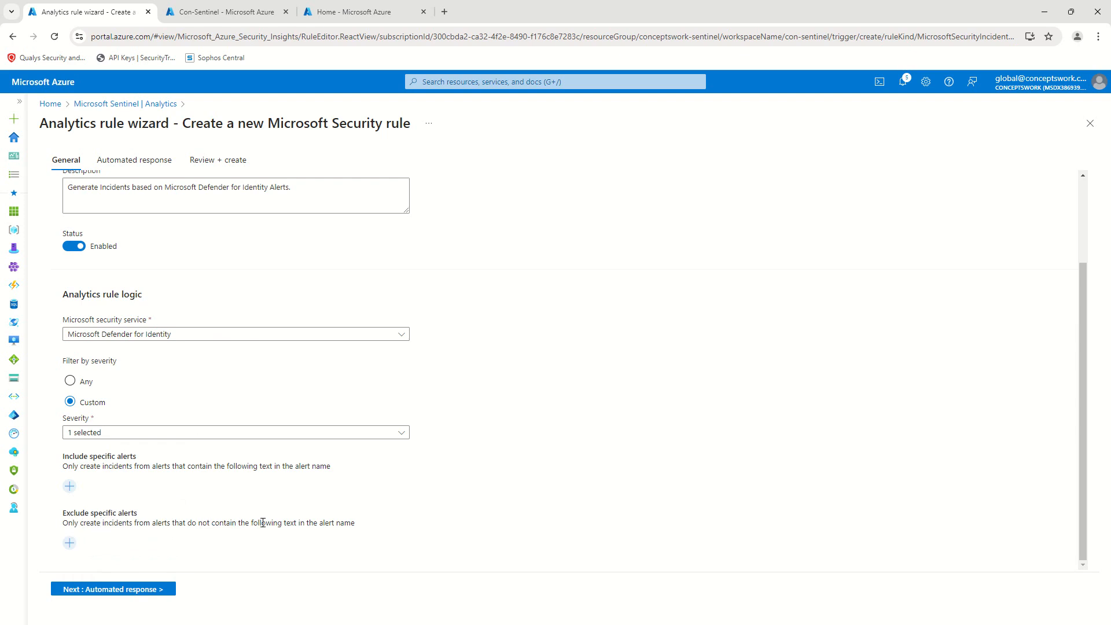
# Leave the automated response without automation rules, review the rule's name and logic in the summary, and save the rule
pyautogui.click(116, 590)
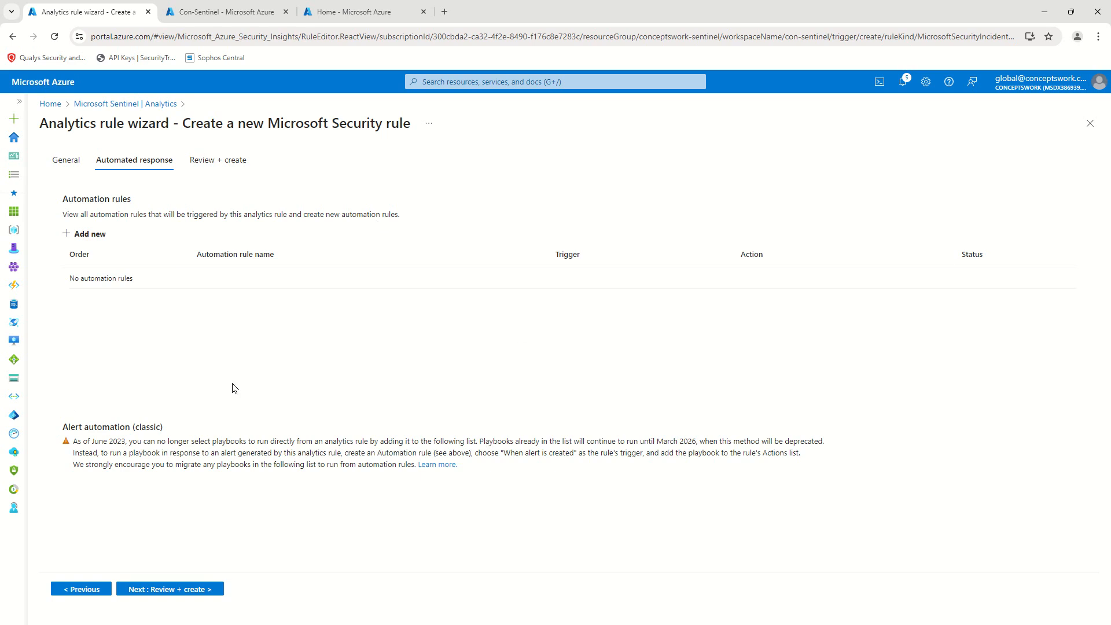
pyautogui.click(153, 596)
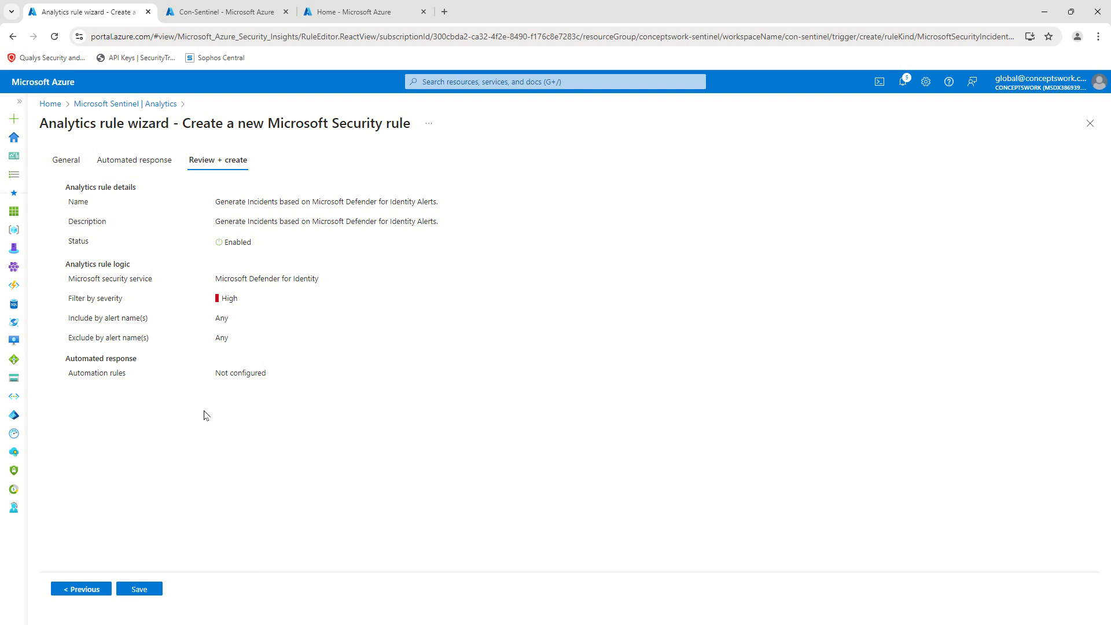
pyautogui.moveTo(215, 202); pyautogui.dragTo(409, 202)
pyautogui.moveTo(92, 302); pyautogui.dragTo(365, 354)
pyautogui.click(377, 525)
pyautogui.moveTo(125, 265); pyautogui.dragTo(424, 268)
pyautogui.click(138, 588)
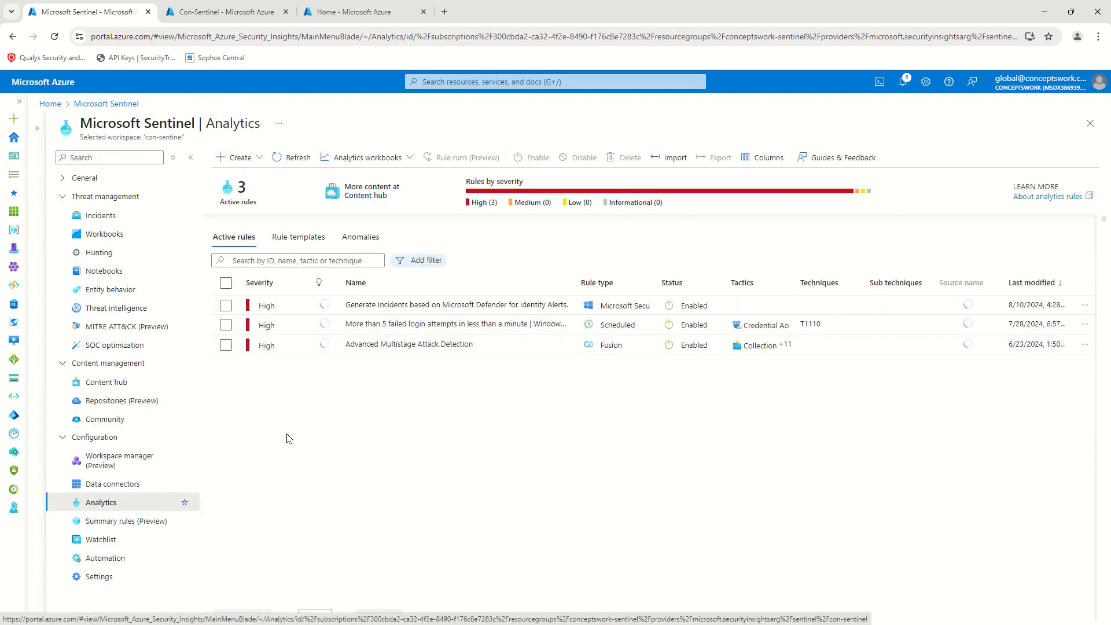
# Filter the analytics rule templates by the Microsoft Security rule type and widen the Name column of the list
pyautogui.click(298, 237)
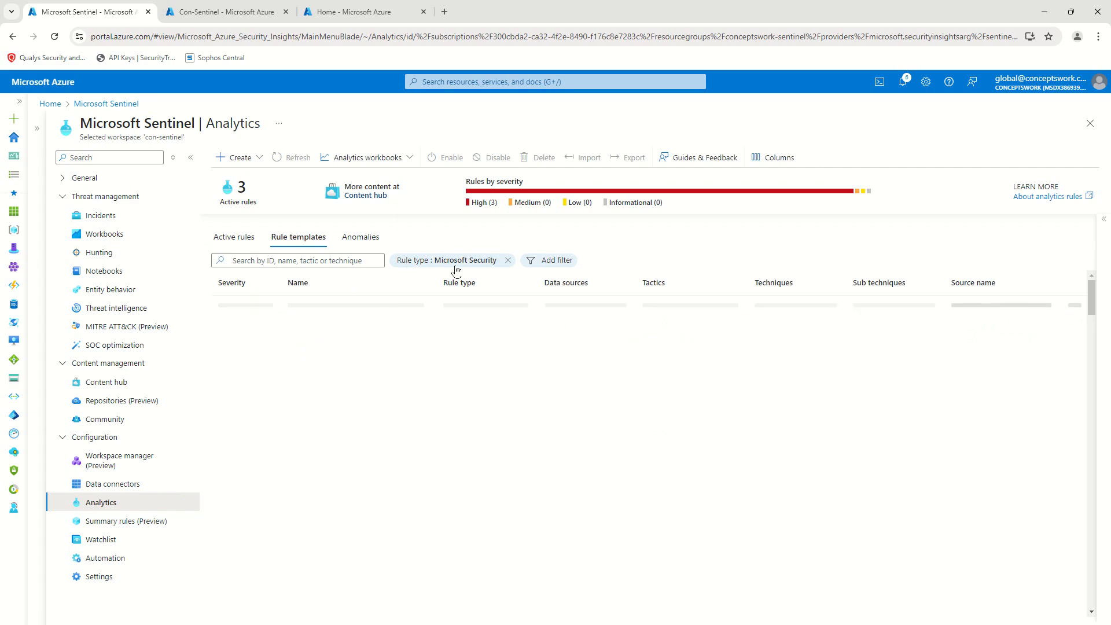
pyautogui.click(508, 260)
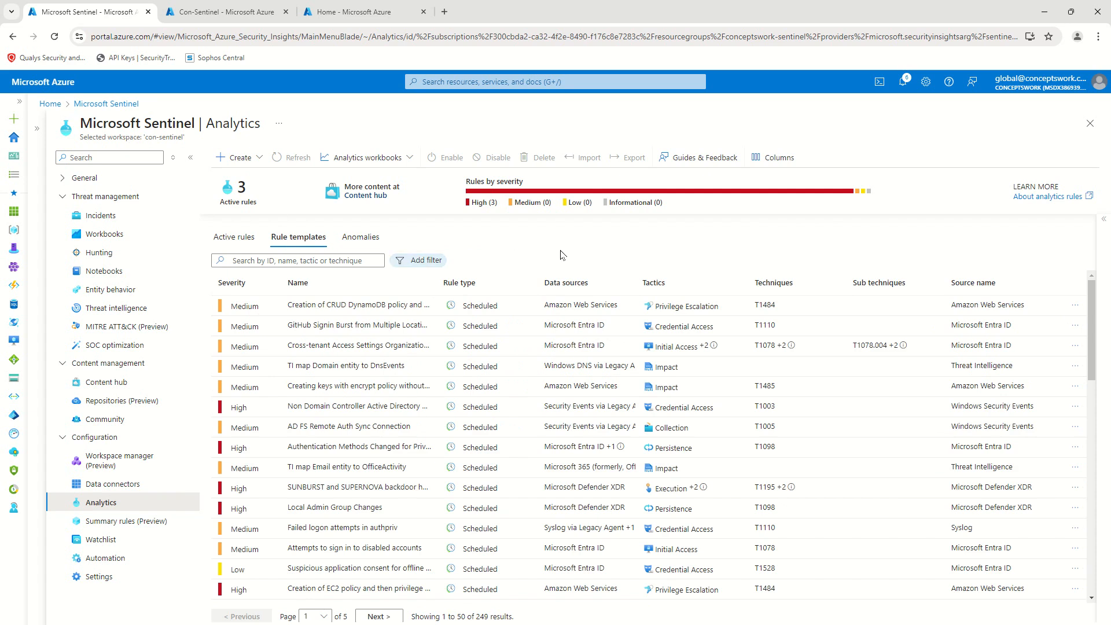
pyautogui.click(420, 262)
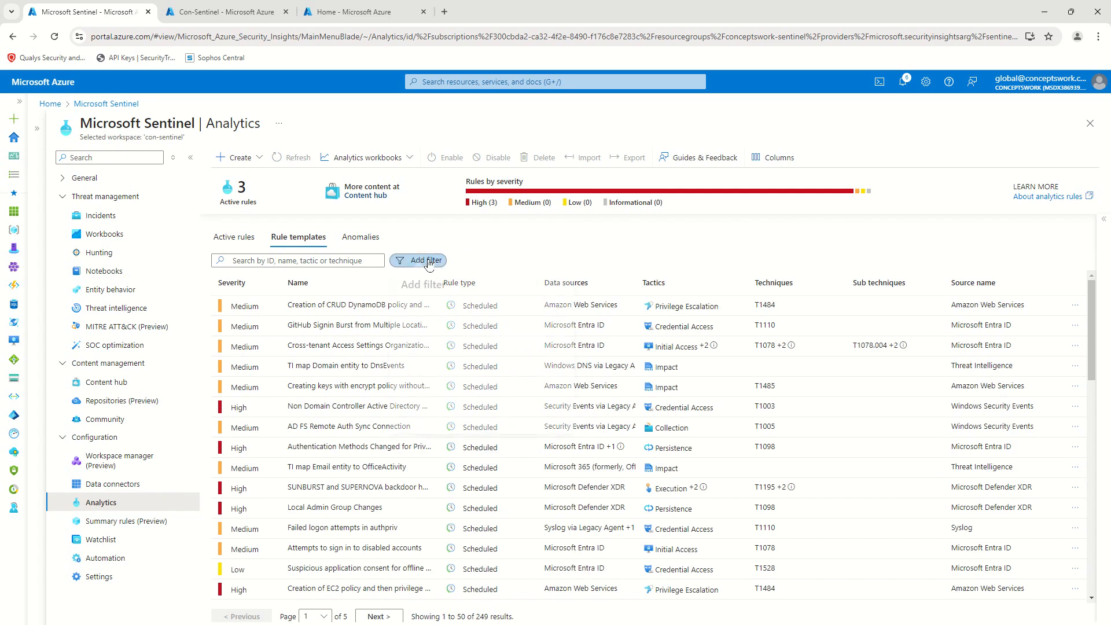
pyautogui.click(461, 331)
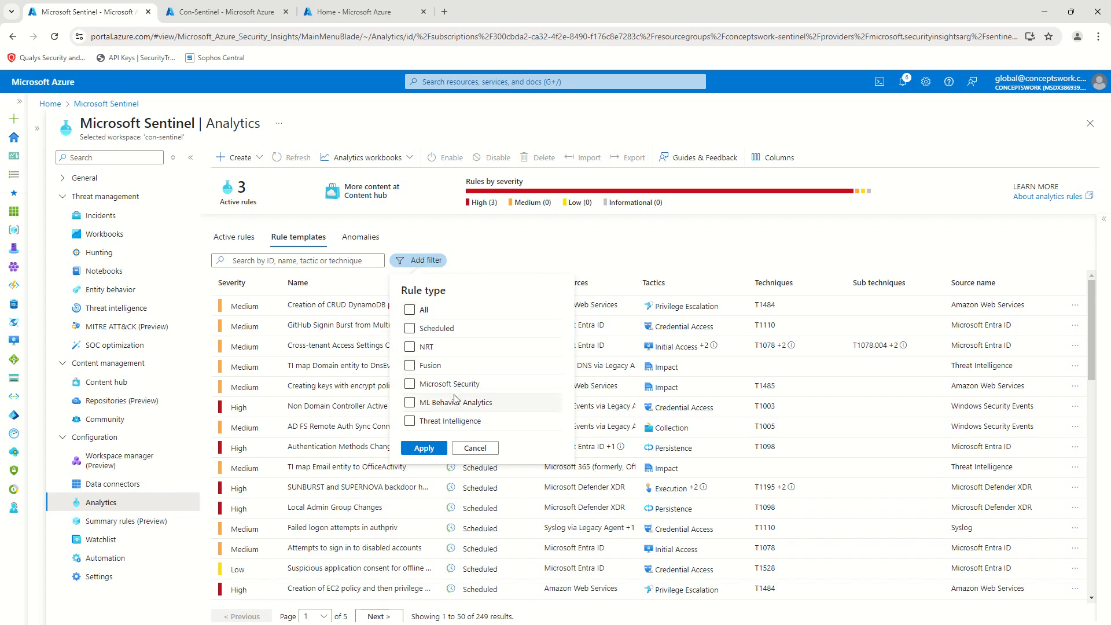
pyautogui.click(410, 385)
pyautogui.click(418, 449)
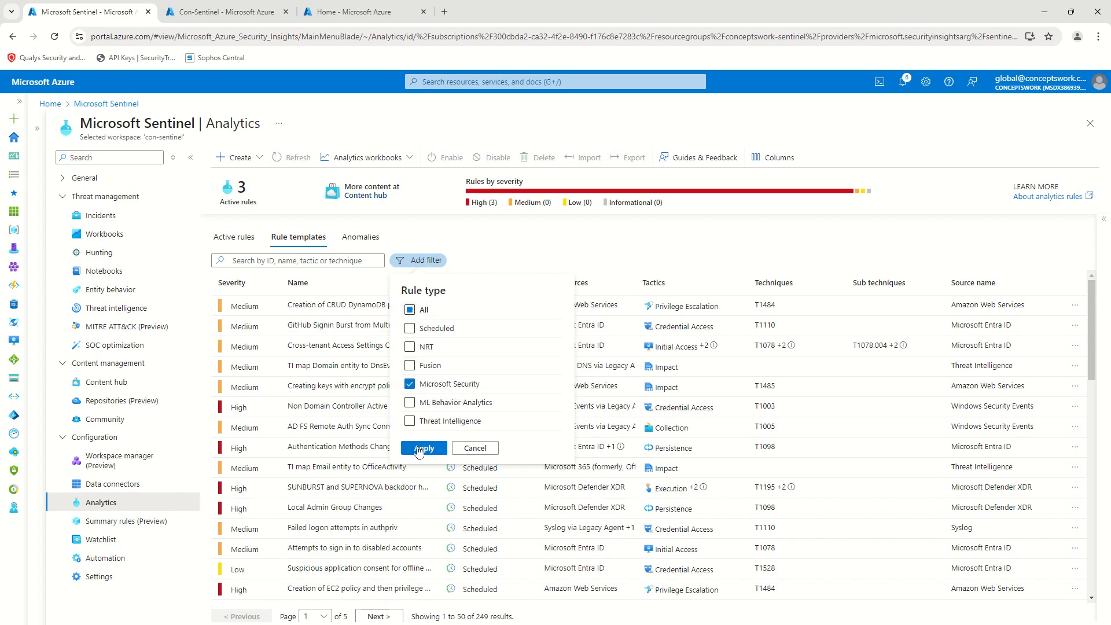
pyautogui.moveTo(440, 282); pyautogui.dragTo(548, 282)
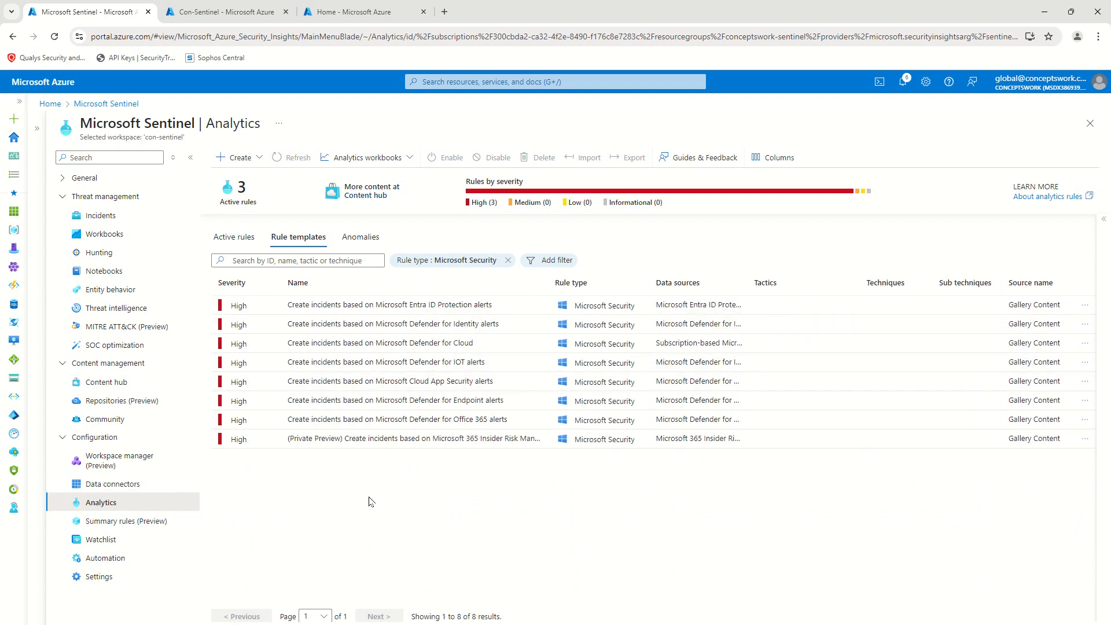
# Start a new rule from the "Create incidents based on Microsoft Defender for Identity alerts" template
pyautogui.click(344, 323)
pyautogui.moveTo(317, 323); pyautogui.dragTo(537, 329)
pyautogui.click(190, 157)
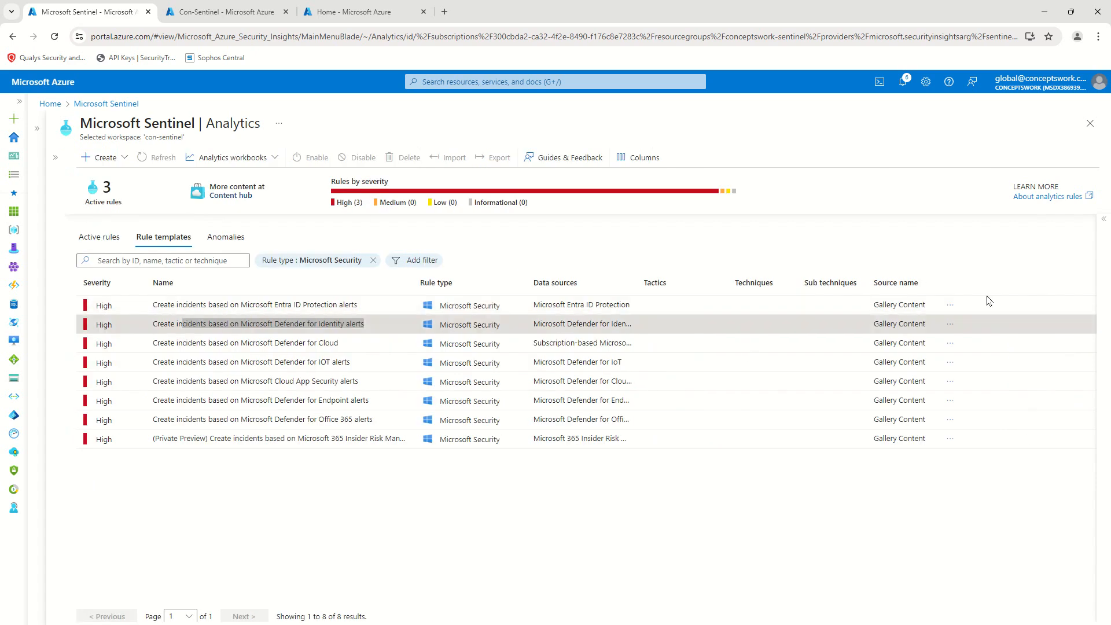
pyautogui.click(1105, 222)
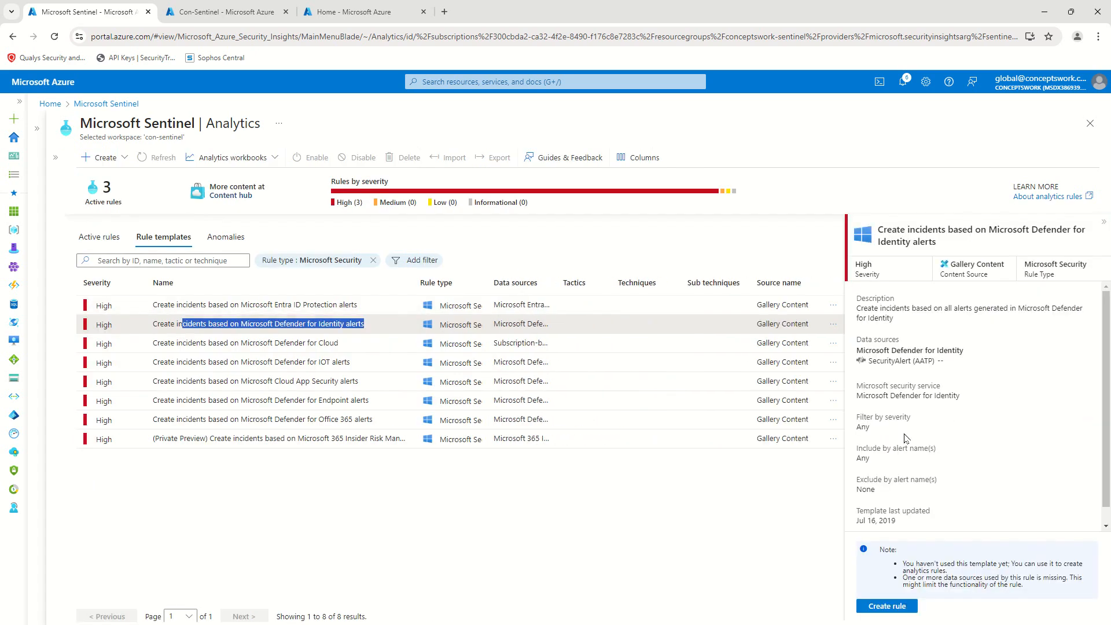
pyautogui.click(885, 612)
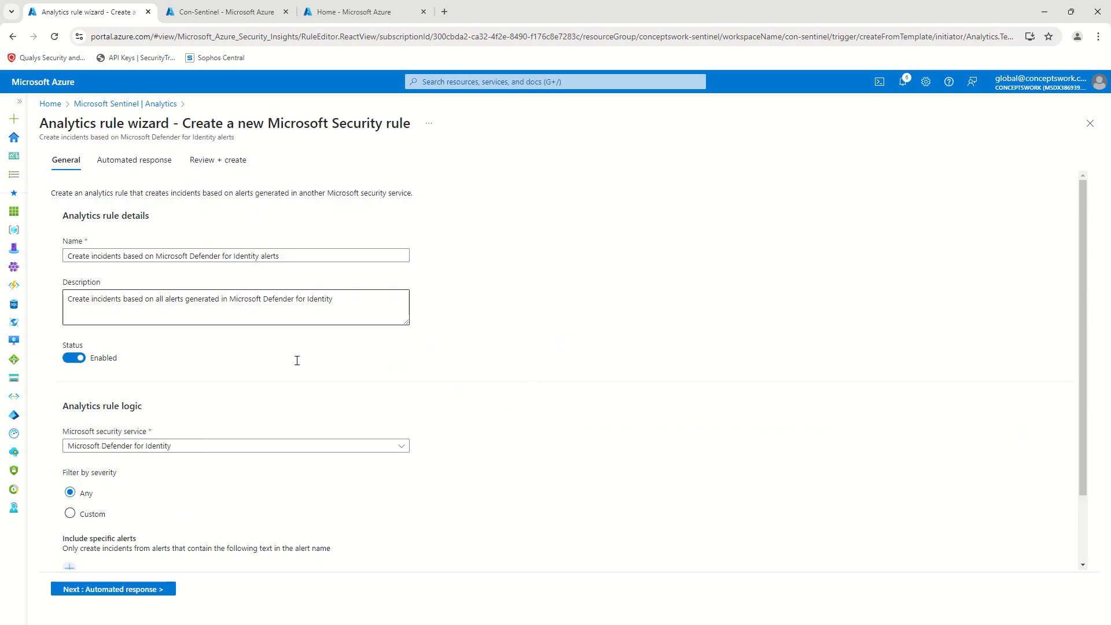
# Try a Custom severity filter with a single severity on the template-based rule, proceed to its automated response, and leave the wizard without saving
pyautogui.scroll(-1, 133, 445)
pyautogui.click(86, 460)
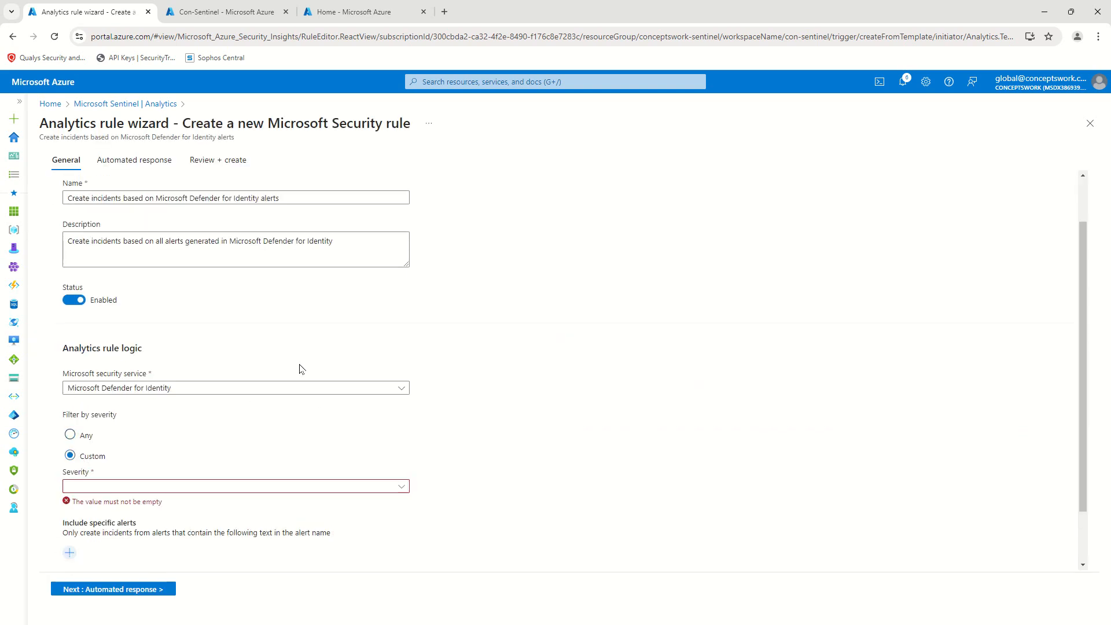
pyautogui.scroll(-1, 285, 366)
pyautogui.click(193, 420)
pyautogui.click(96, 500)
pyautogui.click(379, 407)
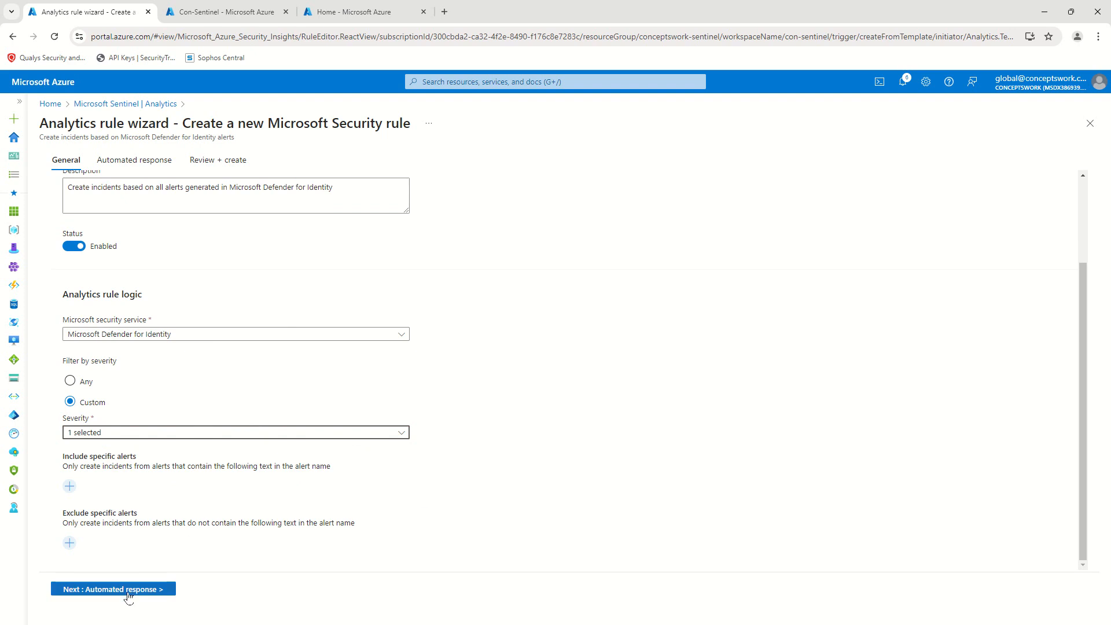
pyautogui.click(108, 598)
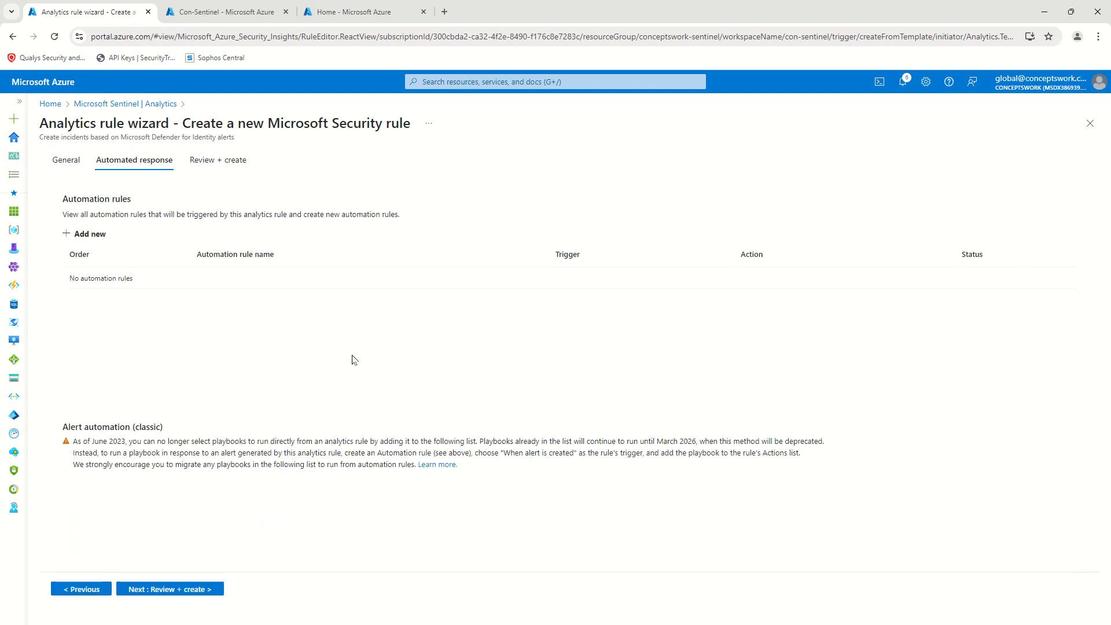
pyautogui.click(1084, 133)
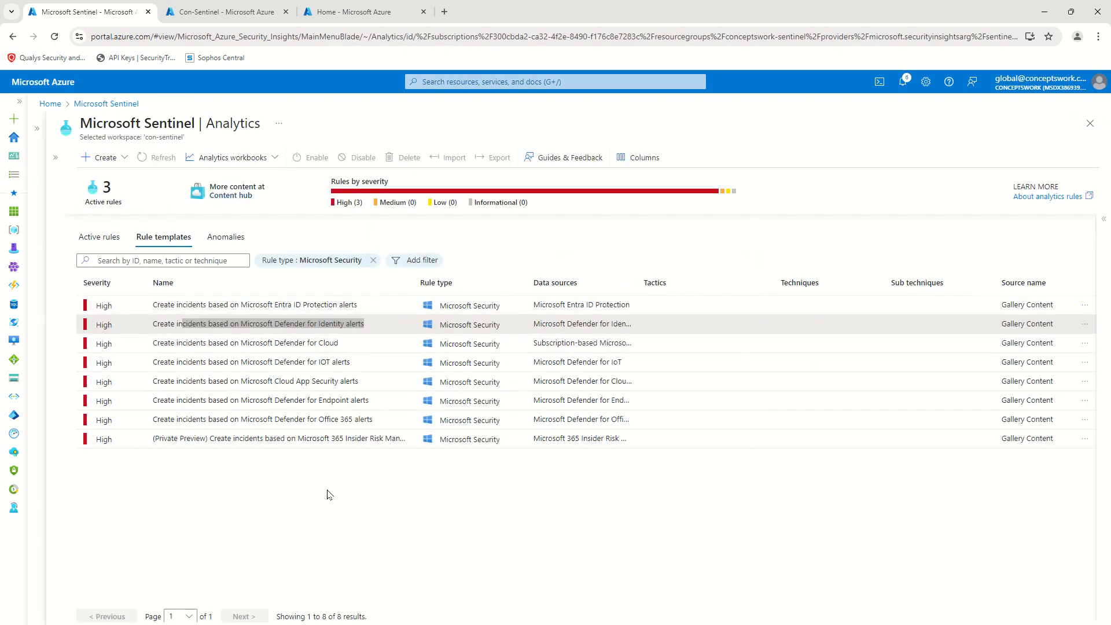
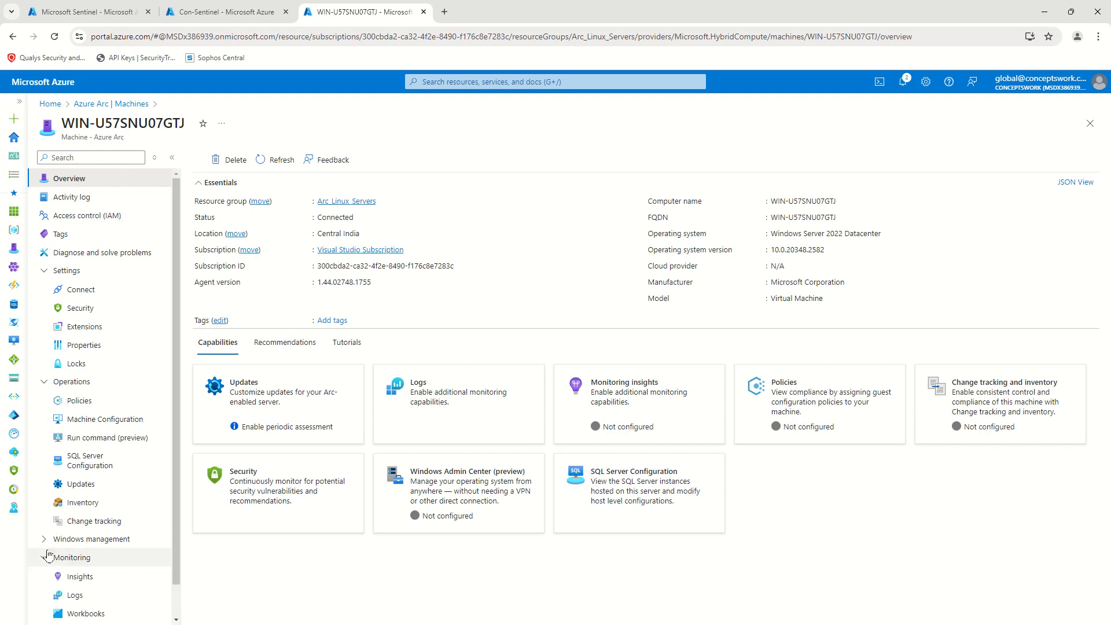
# Open the Logs of the Azure Arc machine WIN-U57SNU07GTJ and run the KQL query "search *" over the last 24 hours
pyautogui.click(75, 560)
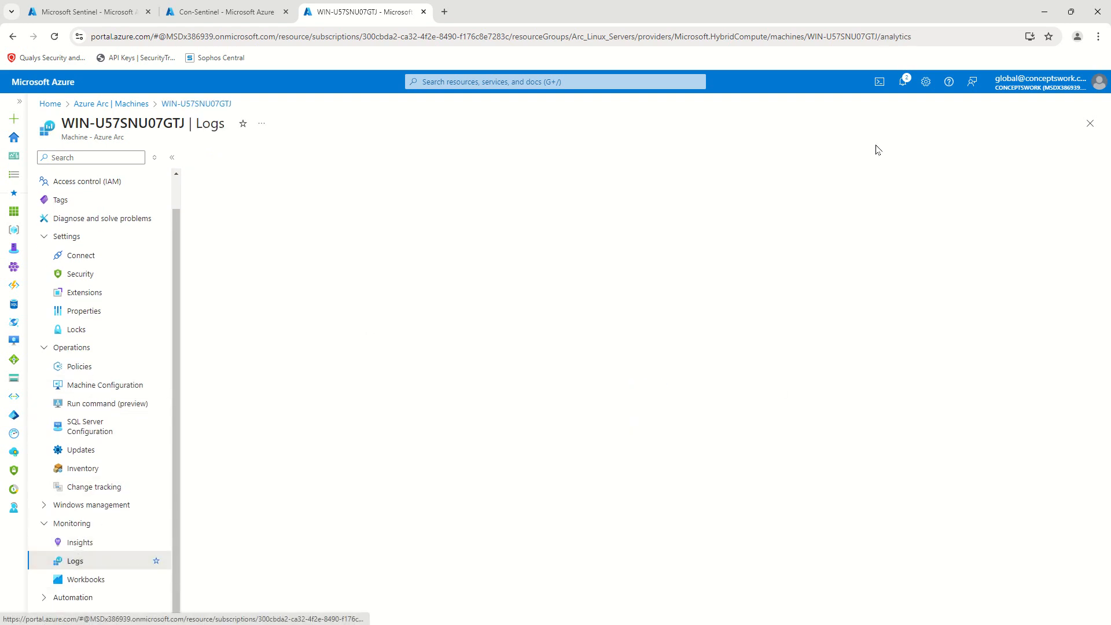
pyautogui.click(1055, 181)
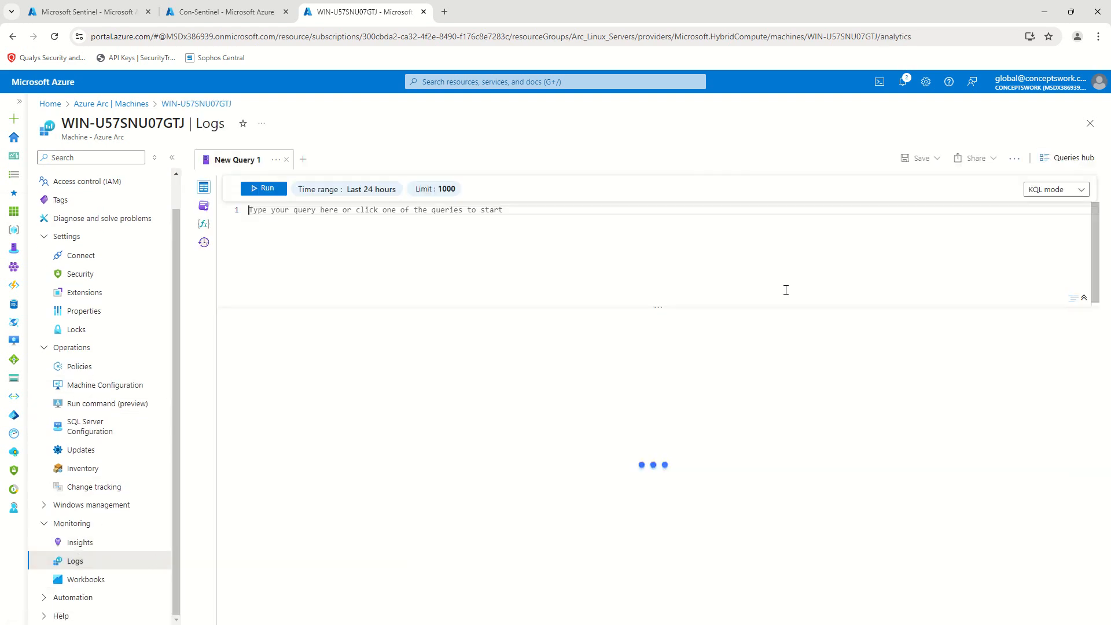
pyautogui.write('sear')
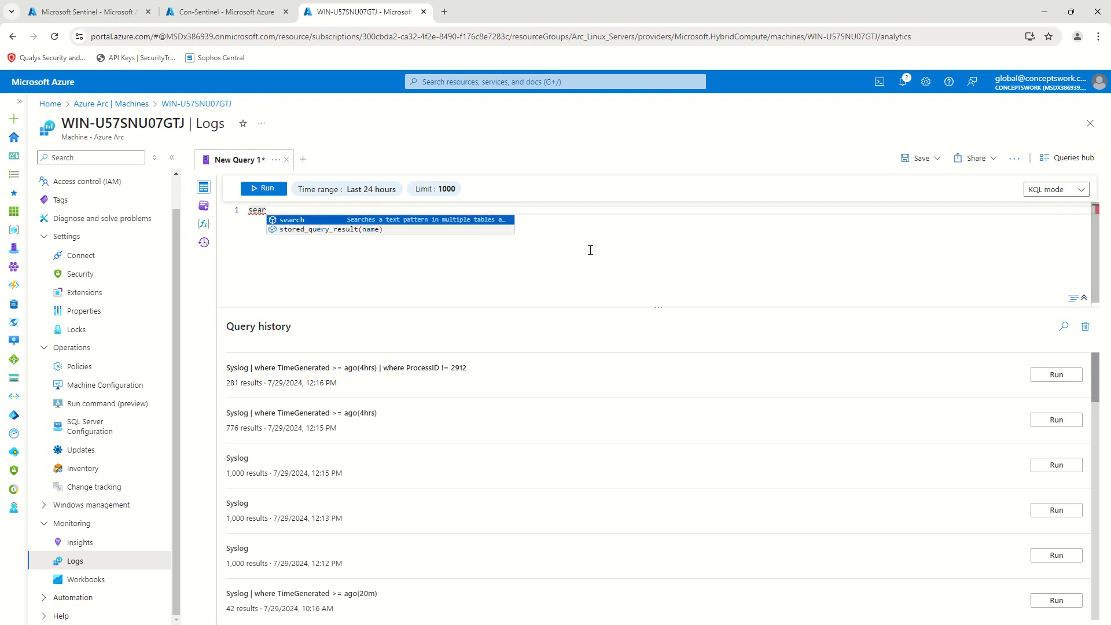
pyautogui.write('ch ')
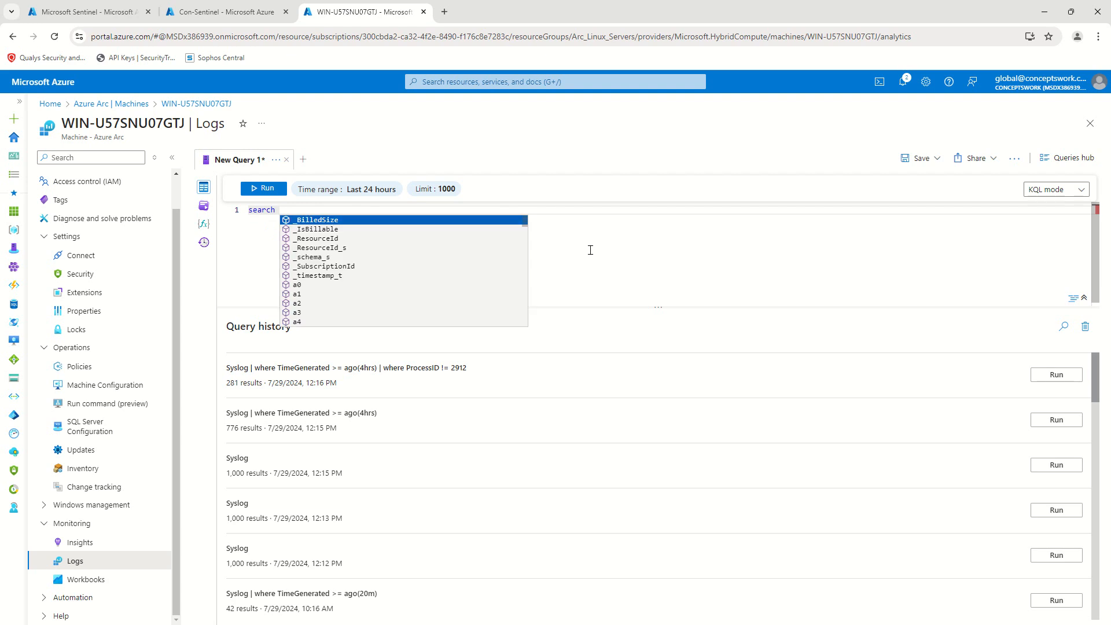
pyautogui.write('*')
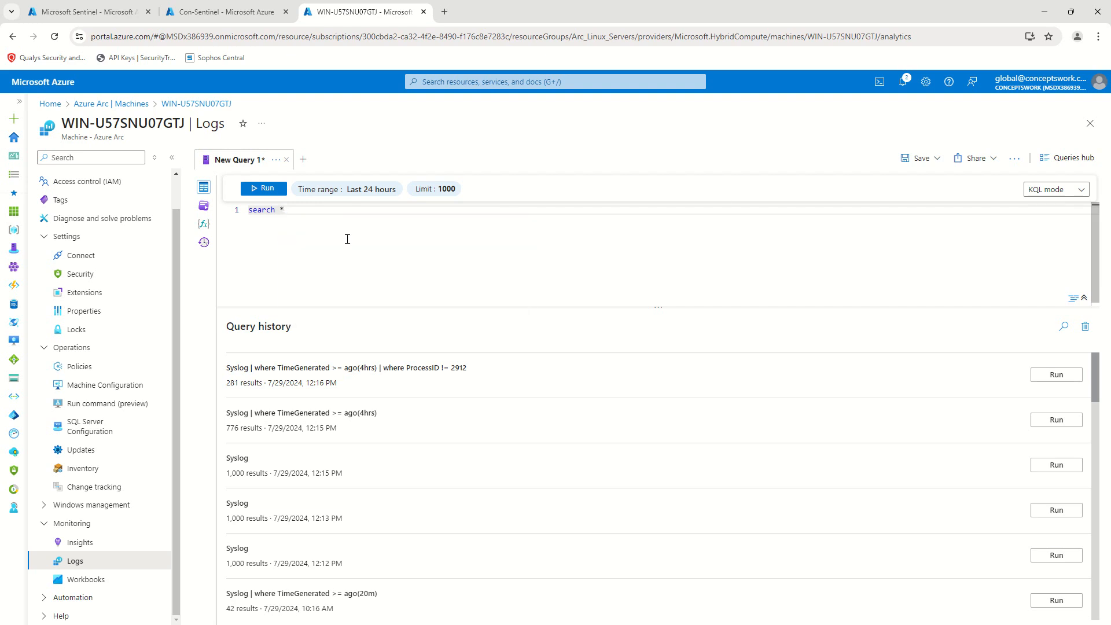
pyautogui.click(265, 189)
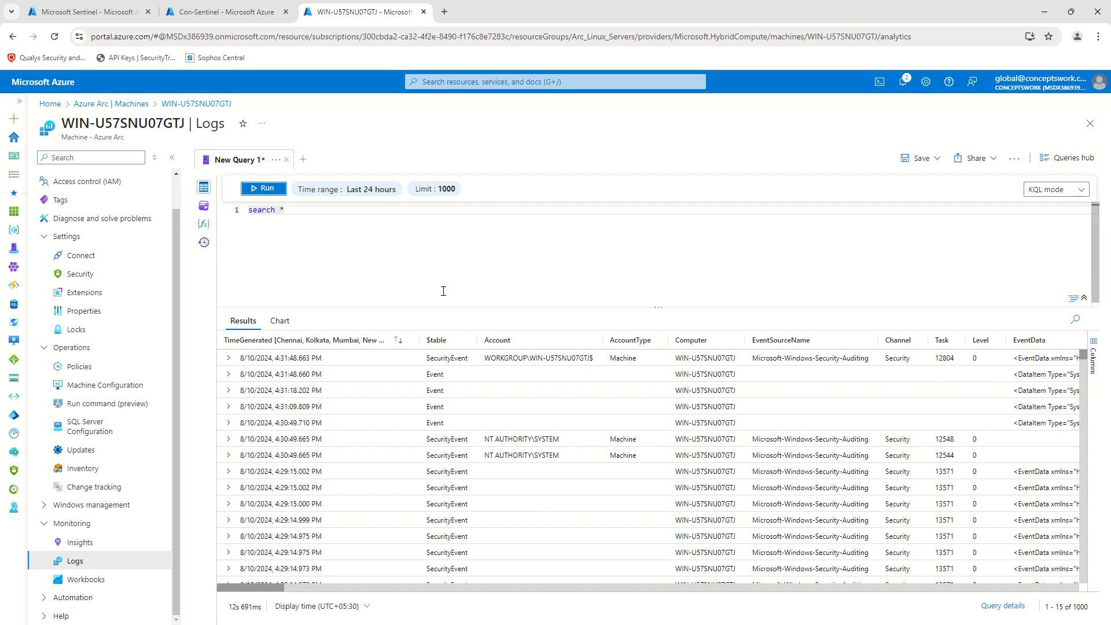
pyautogui.click(245, 592)
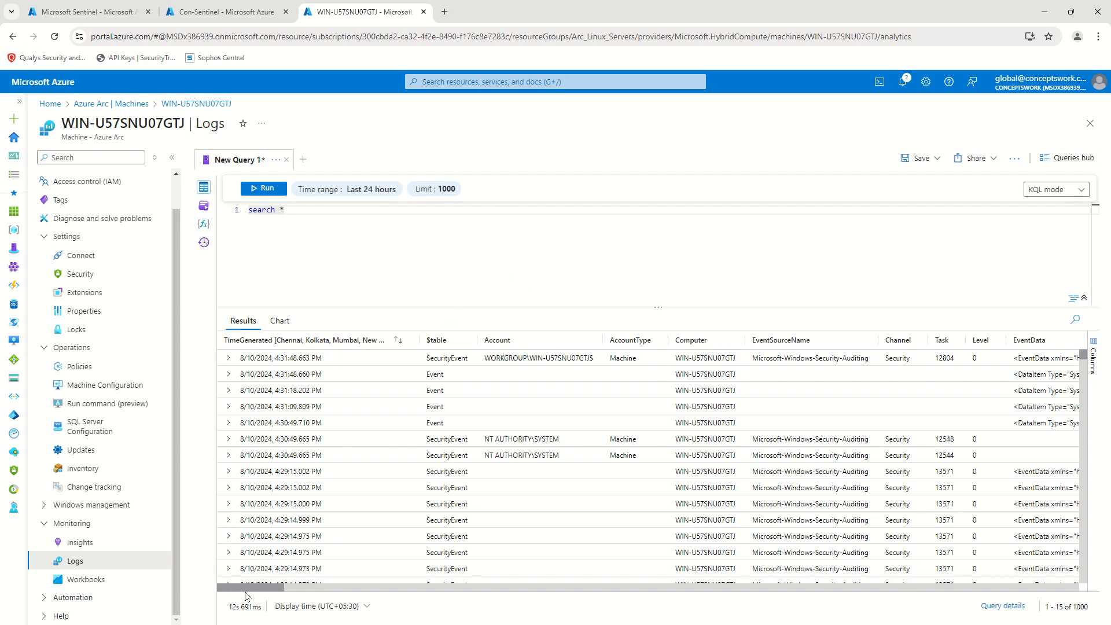
pyautogui.moveTo(262, 588); pyautogui.dragTo(232, 600)
pyautogui.click(498, 574)
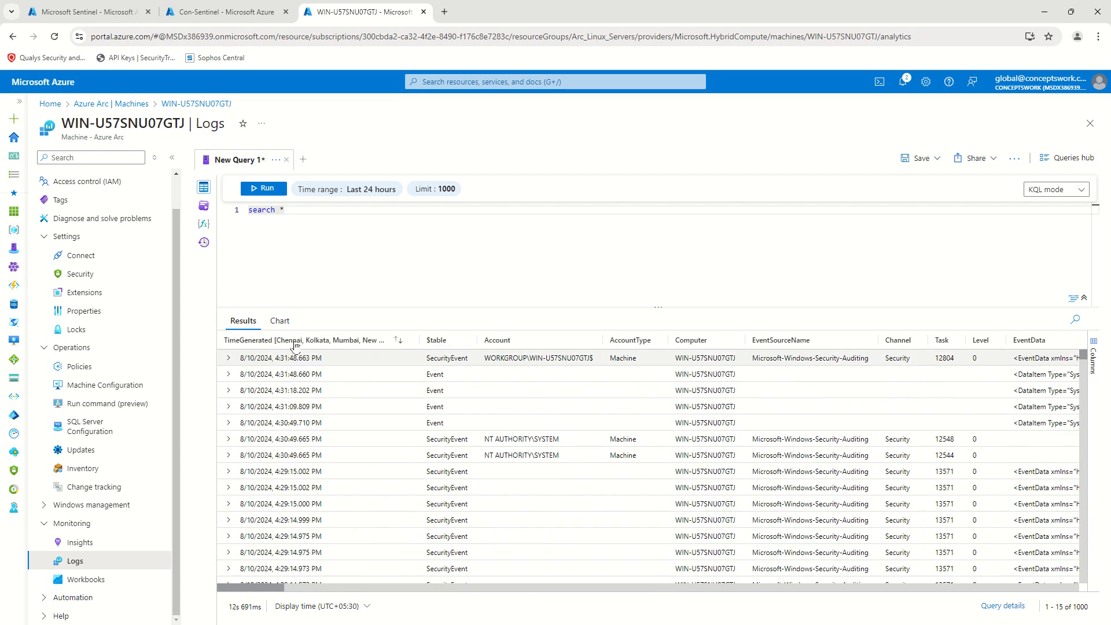
# Rewrite the query as "search * | summarize count() by $table" and run it to count the records per table
pyautogui.press('BackSpace')
pyautogui.press('BackSpace')
pyautogui.press('BackSpace')
pyautogui.press('BackSpace')
pyautogui.press('BackSpace')
pyautogui.press('BackSpace')
pyautogui.press('BackSpace')
pyautogui.press('BackSpace')
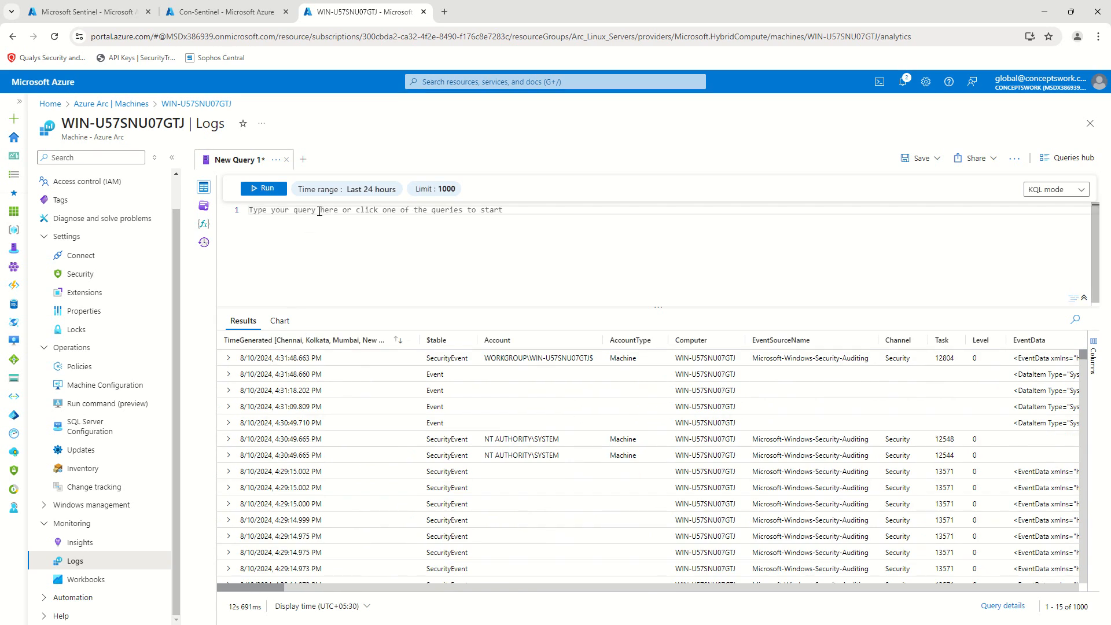
pyautogui.write('search *')
pyautogui.press('Return')
pyautogui.write('|')
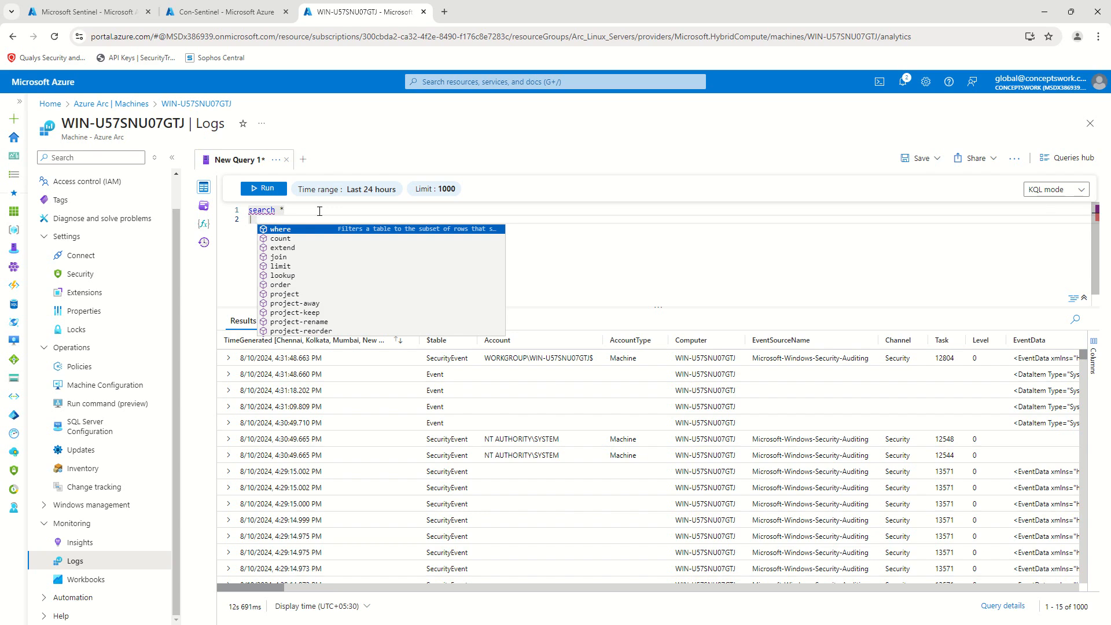
pyautogui.write('| summarize cou')
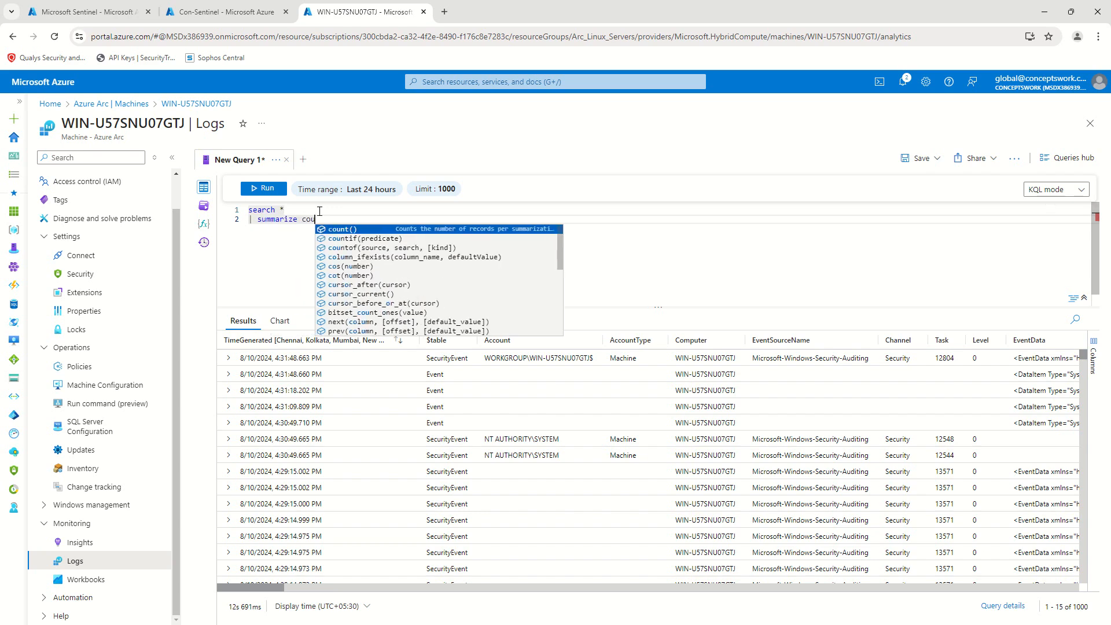
pyautogui.write('nt() b y $')
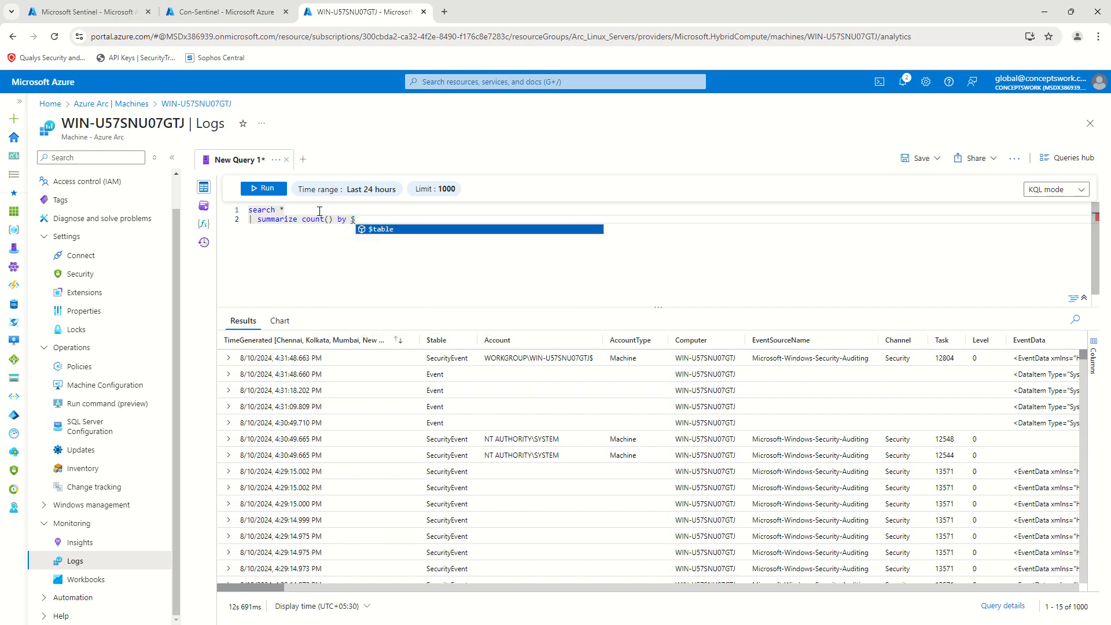
pyautogui.press('Tab')
pyautogui.click(263, 189)
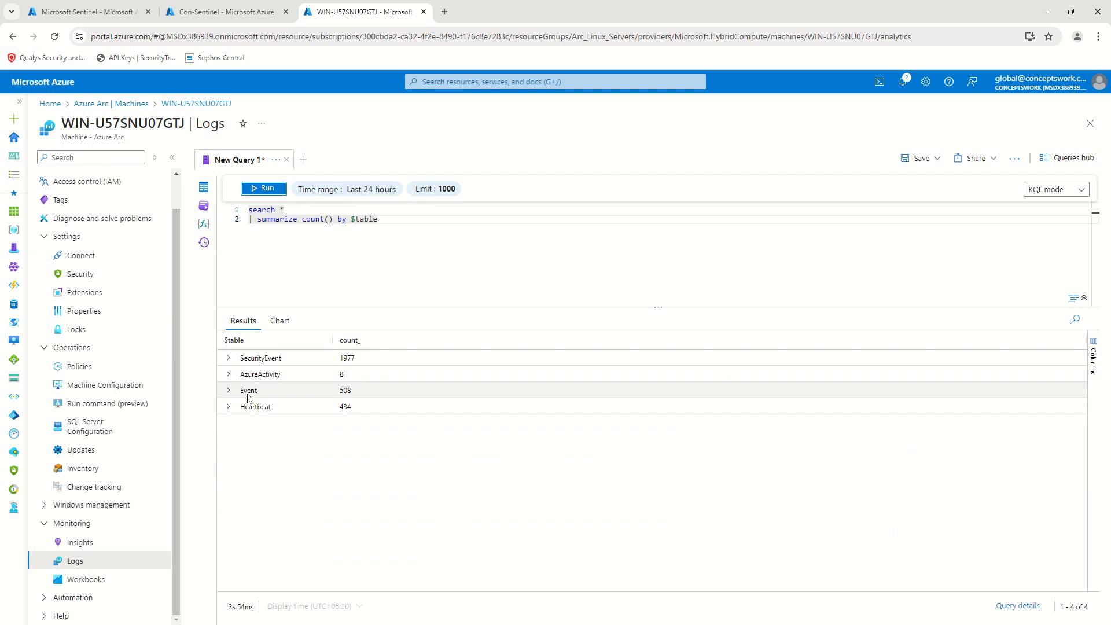
# Replace the query with the table name "Event" and run it to list that table's records
pyautogui.moveTo(243, 393); pyautogui.dragTo(278, 391)
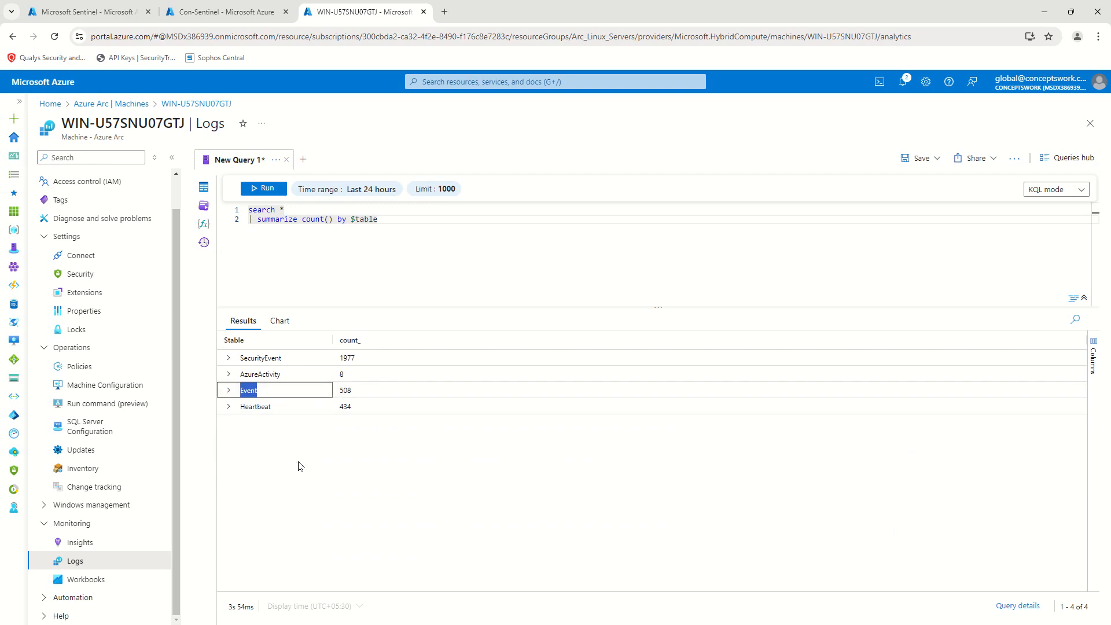
pyautogui.moveTo(240, 359); pyautogui.dragTo(309, 361)
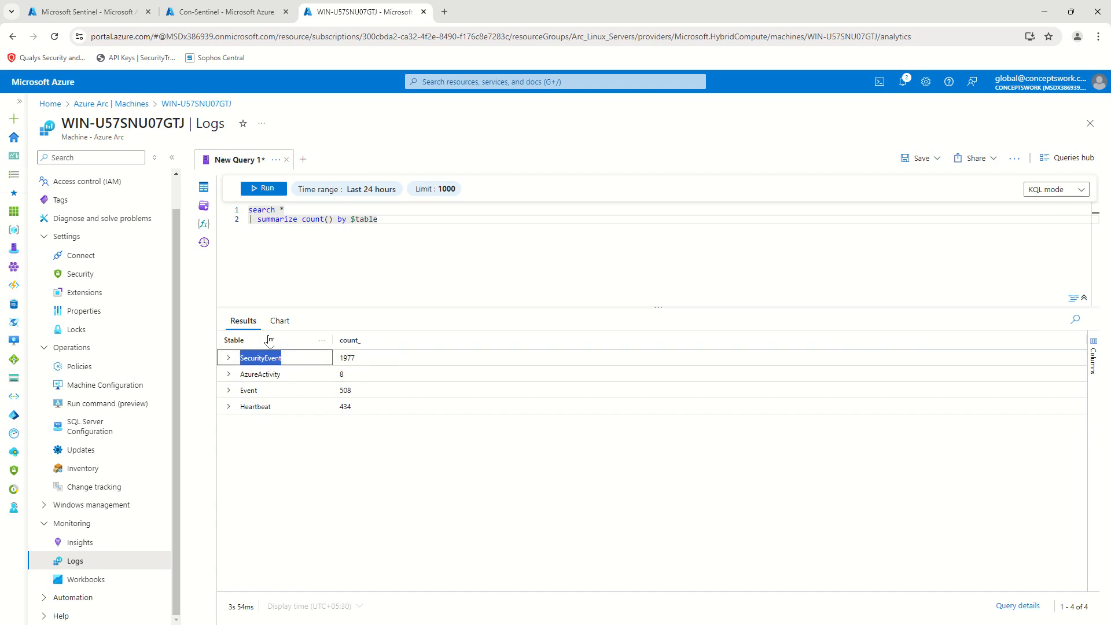
pyautogui.click(243, 390)
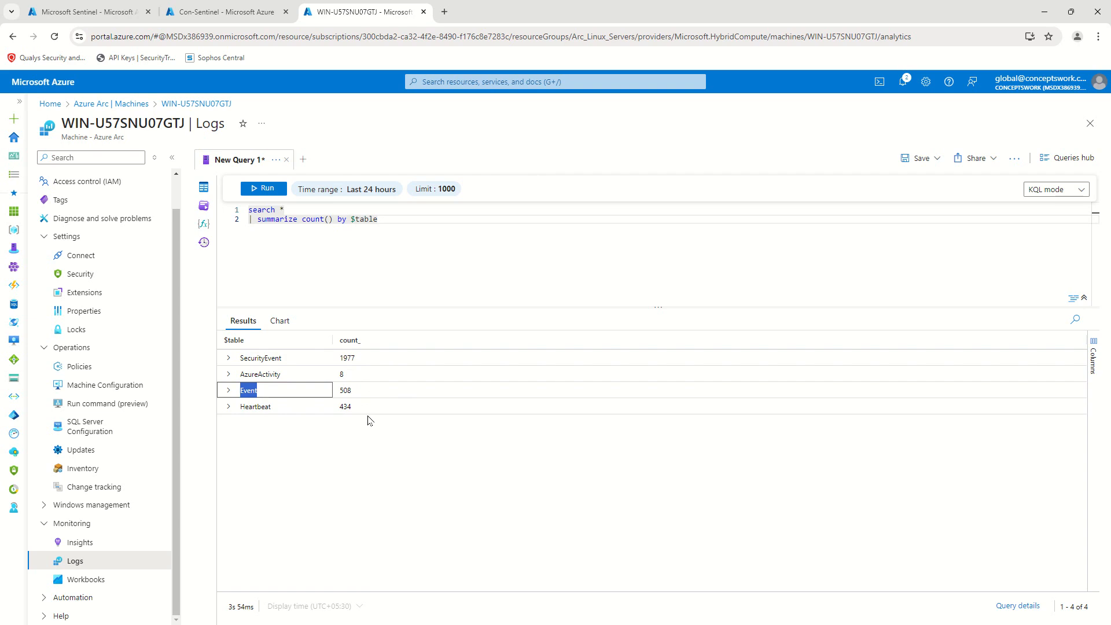
pyautogui.click(322, 465)
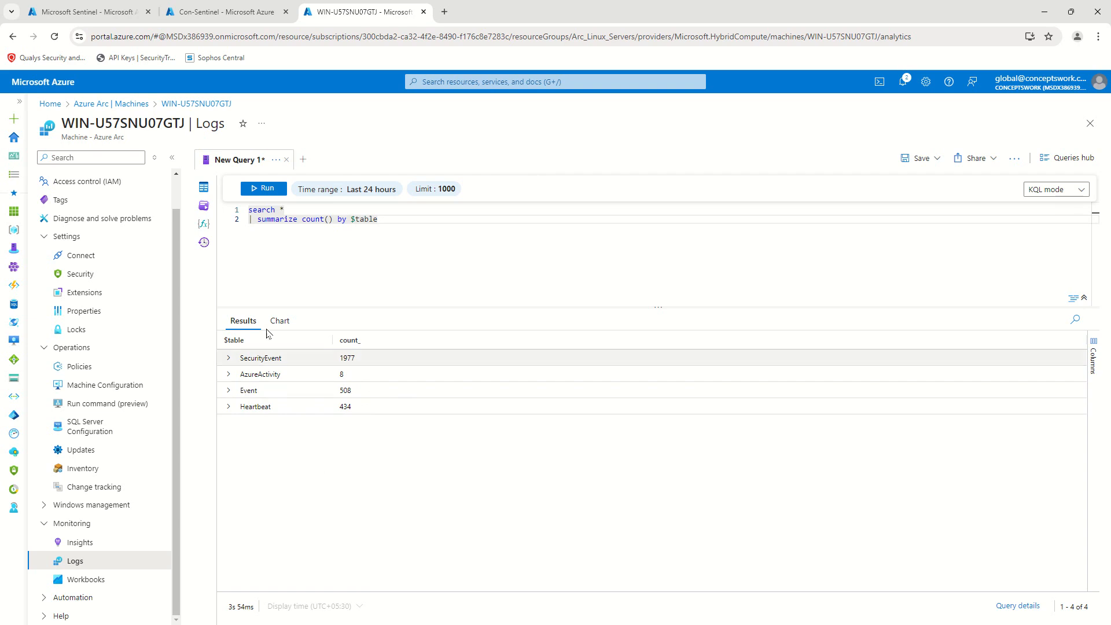
pyautogui.moveTo(382, 235); pyautogui.dragTo(171, 206)
pyautogui.press('BackSpace')
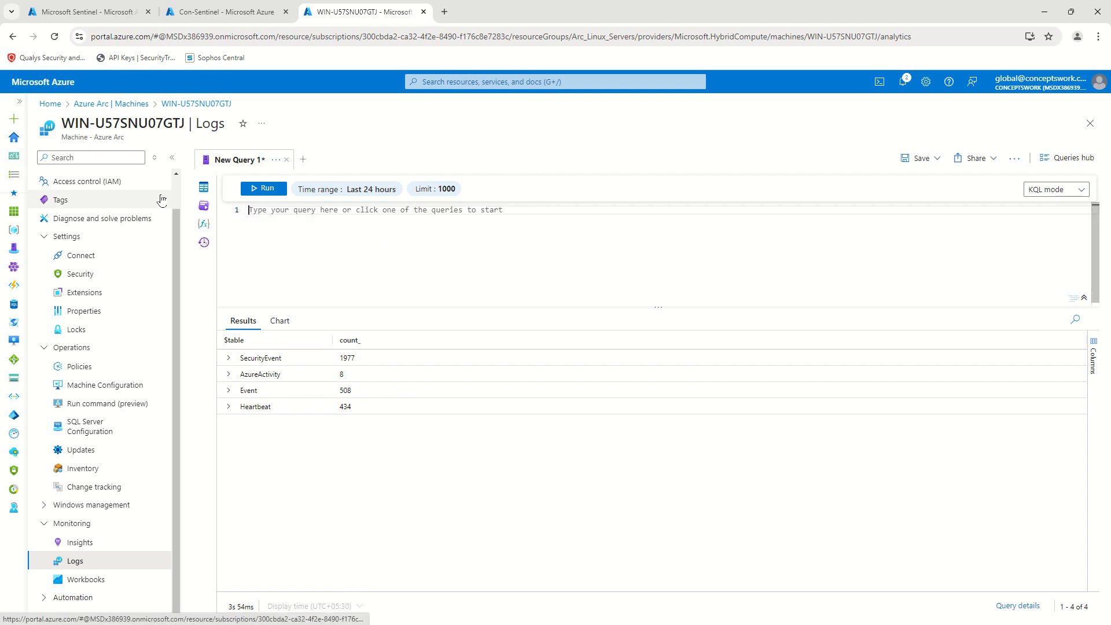
pyautogui.write('Efe')
pyautogui.press('BackSpace')
pyautogui.press('BackSpace')
pyautogui.write('vent')
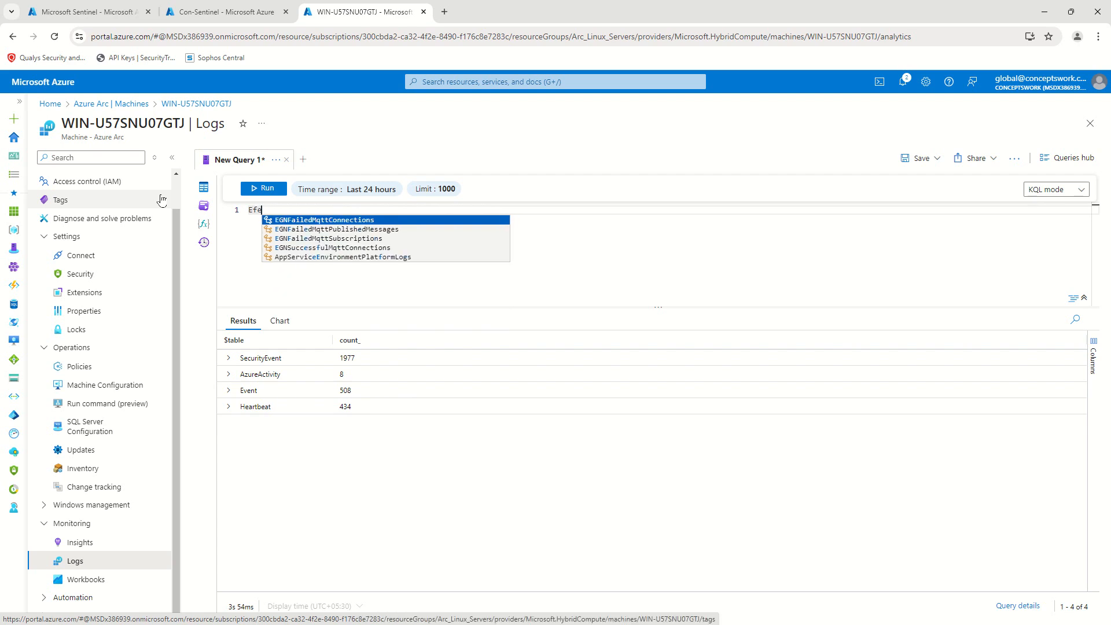
pyautogui.press('Return')
pyautogui.write('|')
pyautogui.press('Escape')
pyautogui.press('BackSpace')
pyautogui.press('BackSpace')
pyautogui.press('BackSpace')
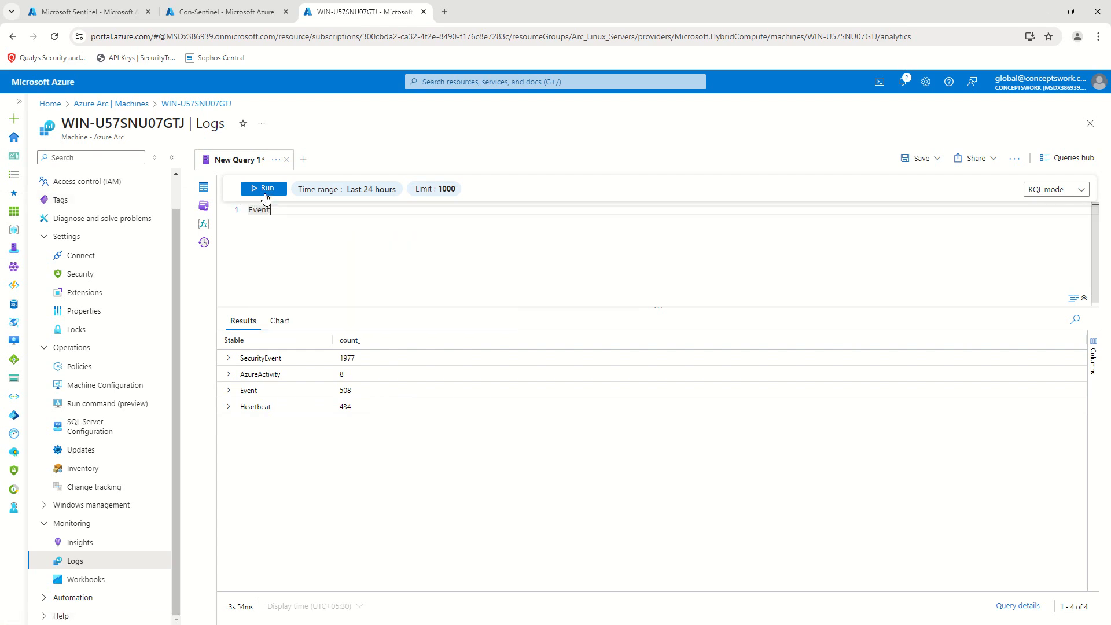
pyautogui.click(262, 189)
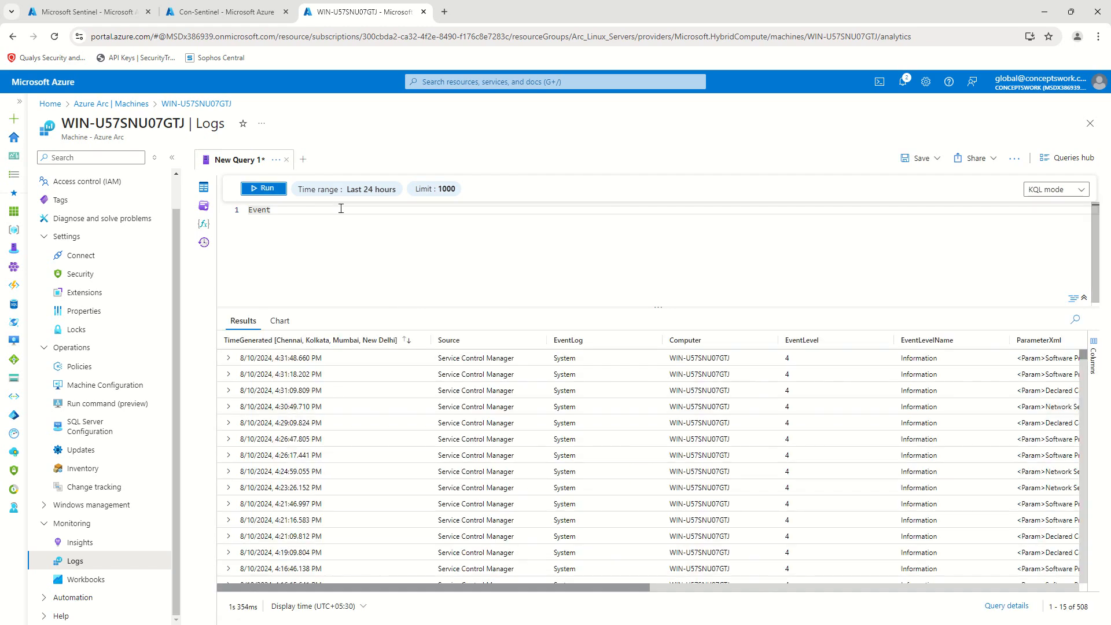
# Set the Event query's time range to Last 7 days and look through the machine's returned records
pyautogui.click(346, 189)
pyautogui.click(324, 331)
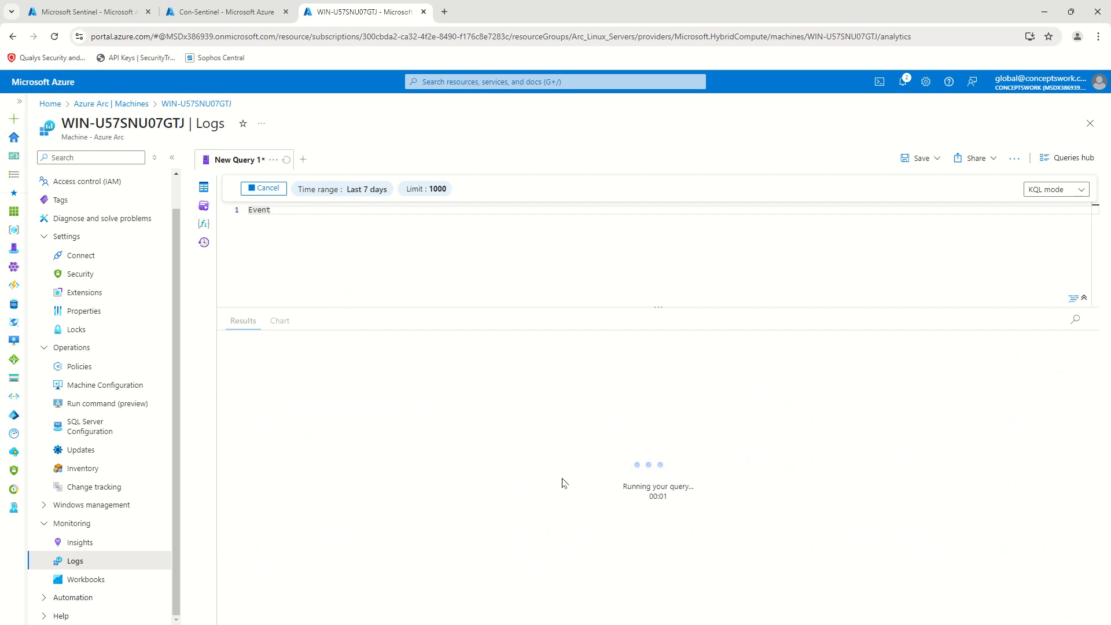
pyautogui.scroll(-20, 709, 463)
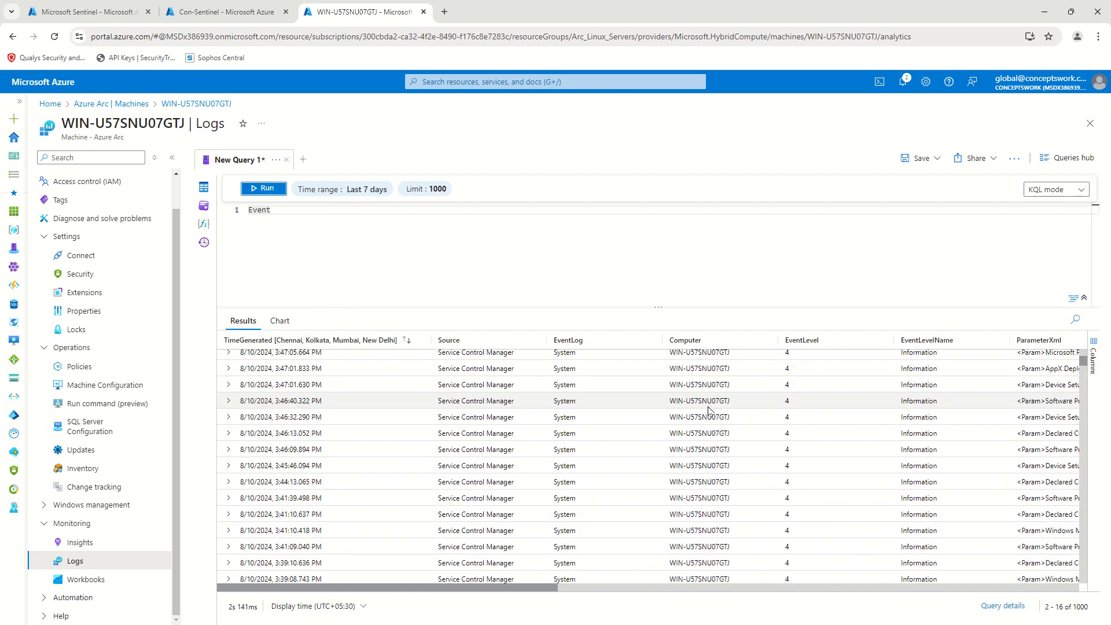
pyautogui.scroll(15, 379, 440)
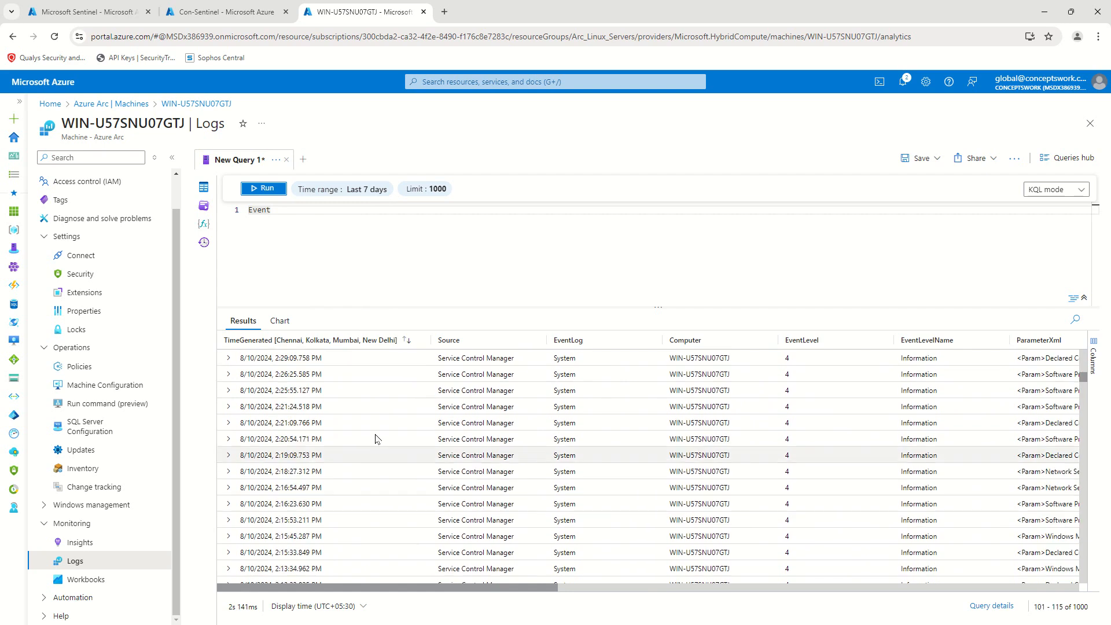
pyautogui.scroll(7, 383, 365)
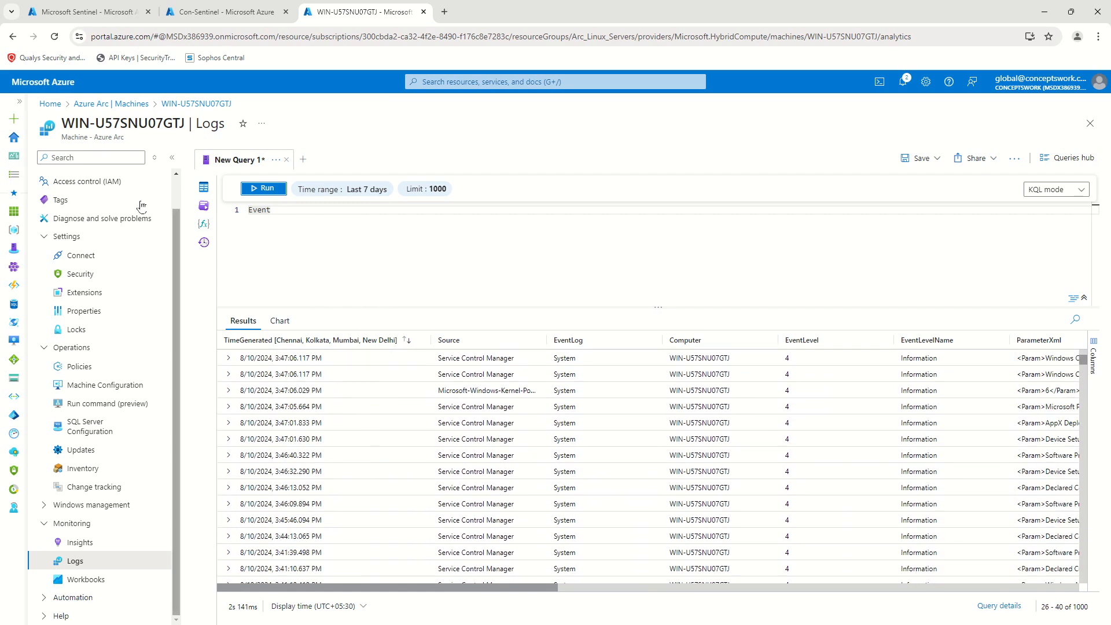
pyautogui.doubleClick(95, 128)
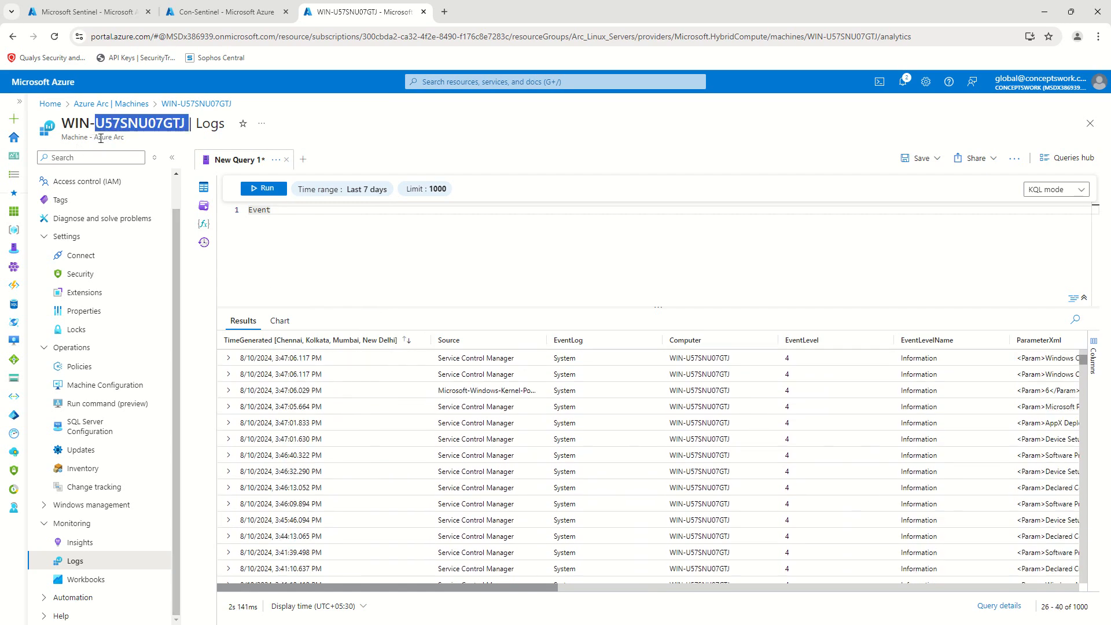
# Add the filter "| where EventID == 104" on a second line of the Event query and run it
pyautogui.click(334, 258)
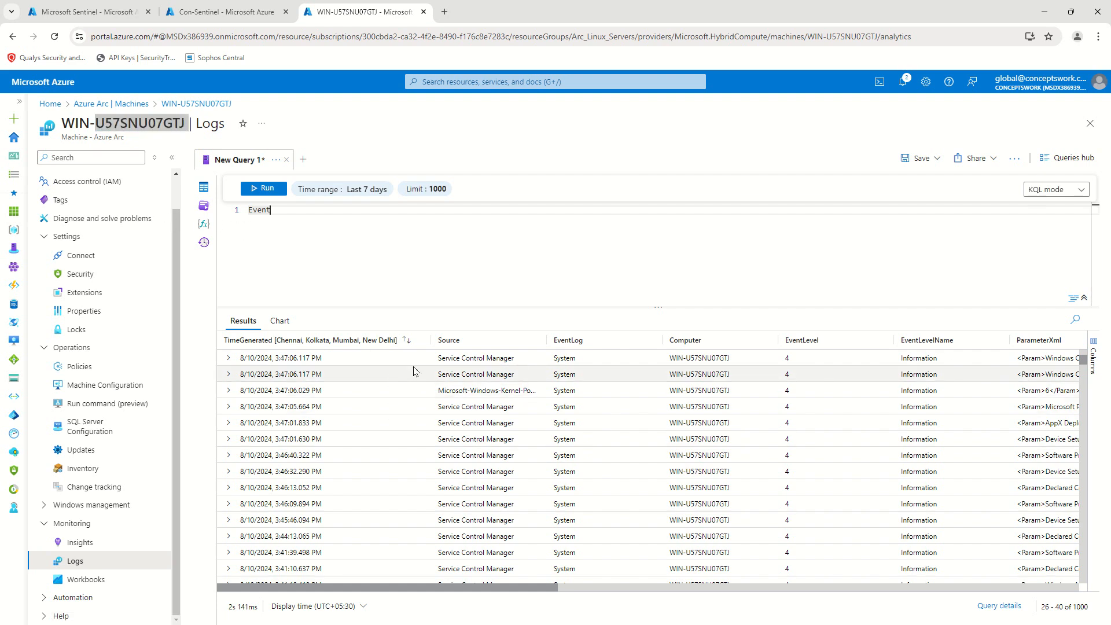
pyautogui.press('Return')
pyautogui.write('| wjer')
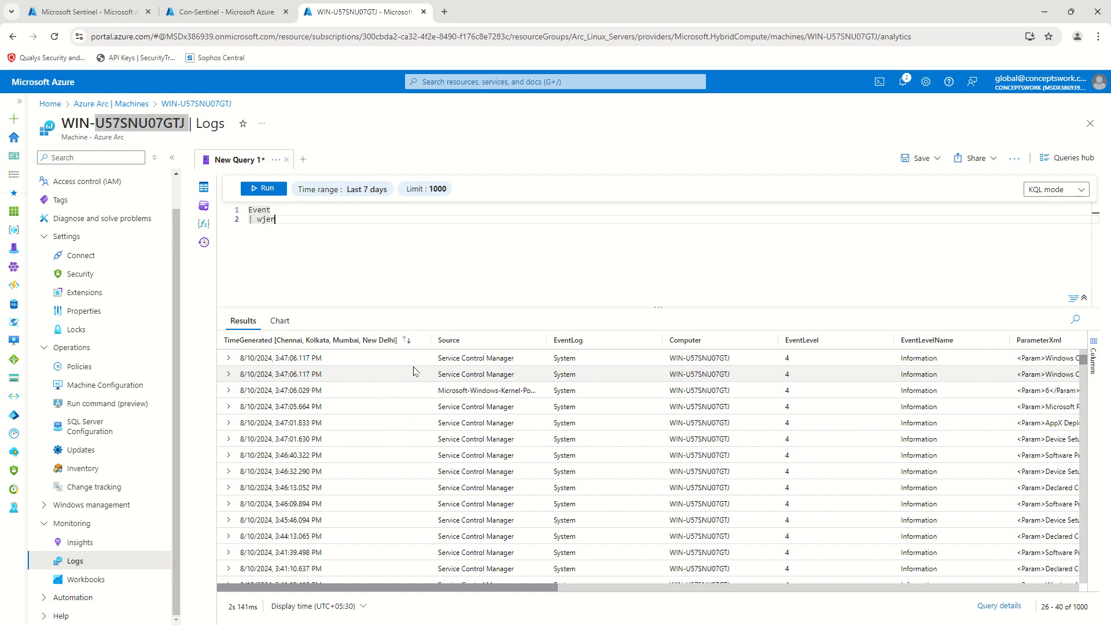
pyautogui.press('BackSpace')
pyautogui.press('BackSpace')
pyautogui.press('BackSpace')
pyautogui.write('here ')
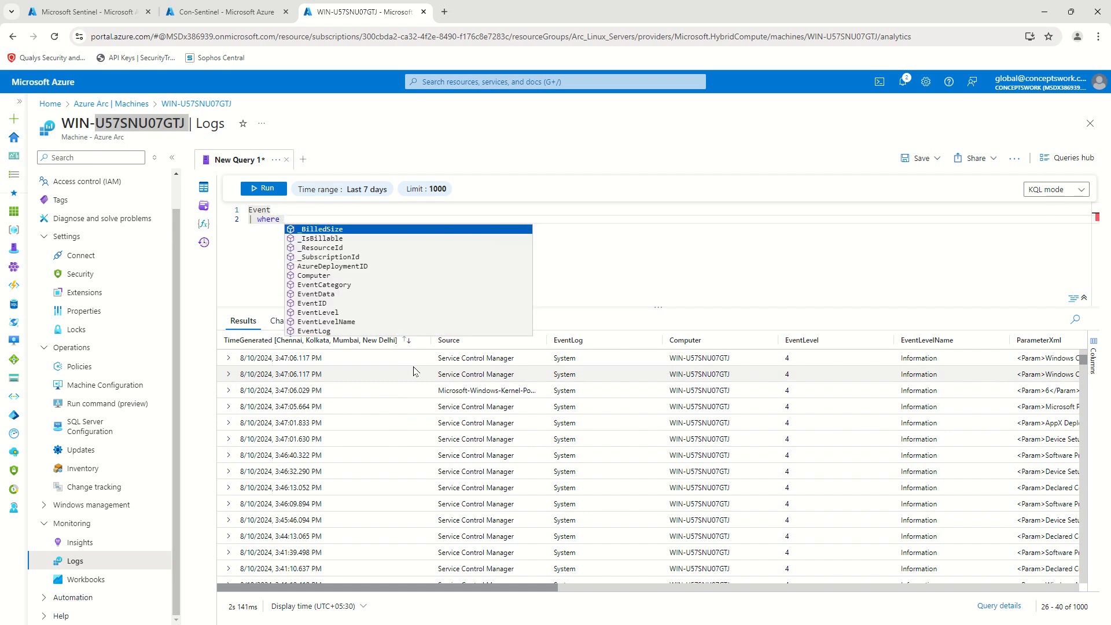
pyautogui.write('Event')
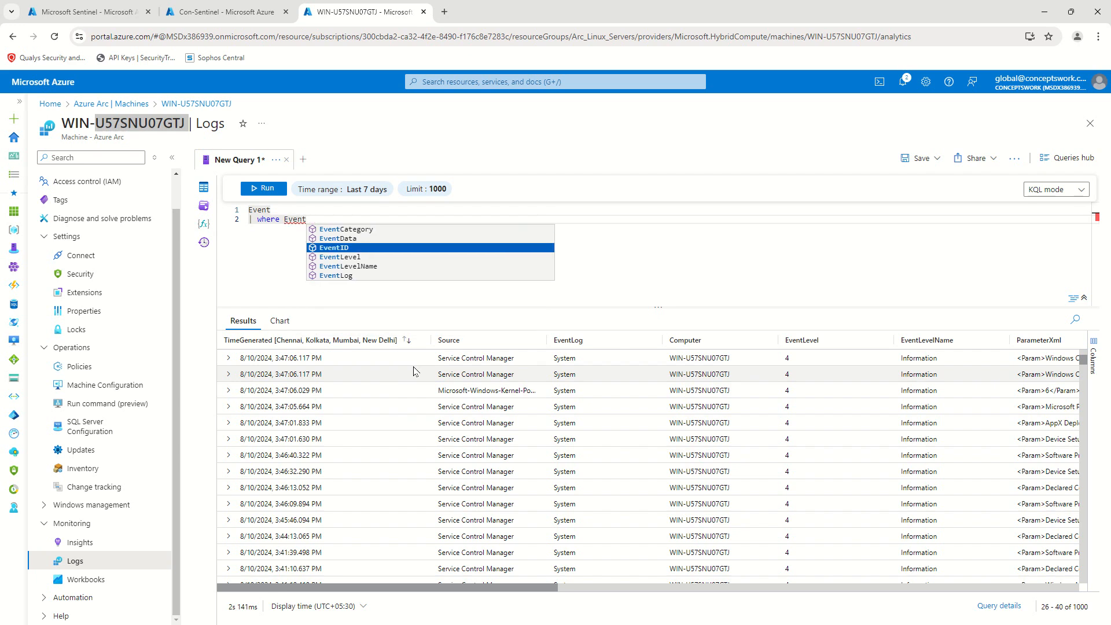
pyautogui.write('ID == 104')
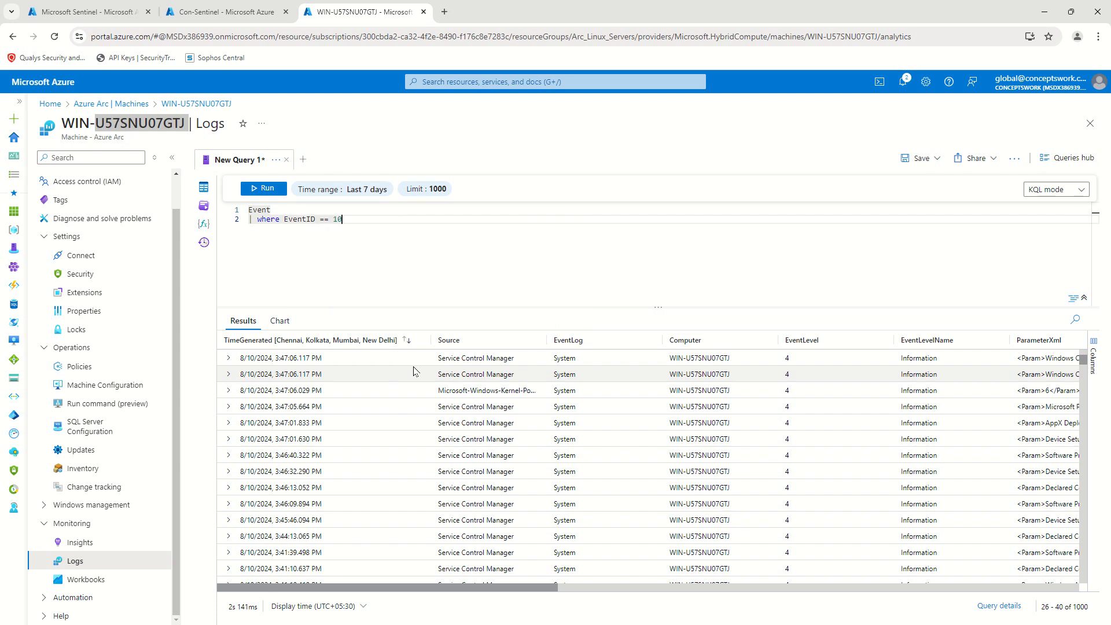
pyautogui.click(267, 190)
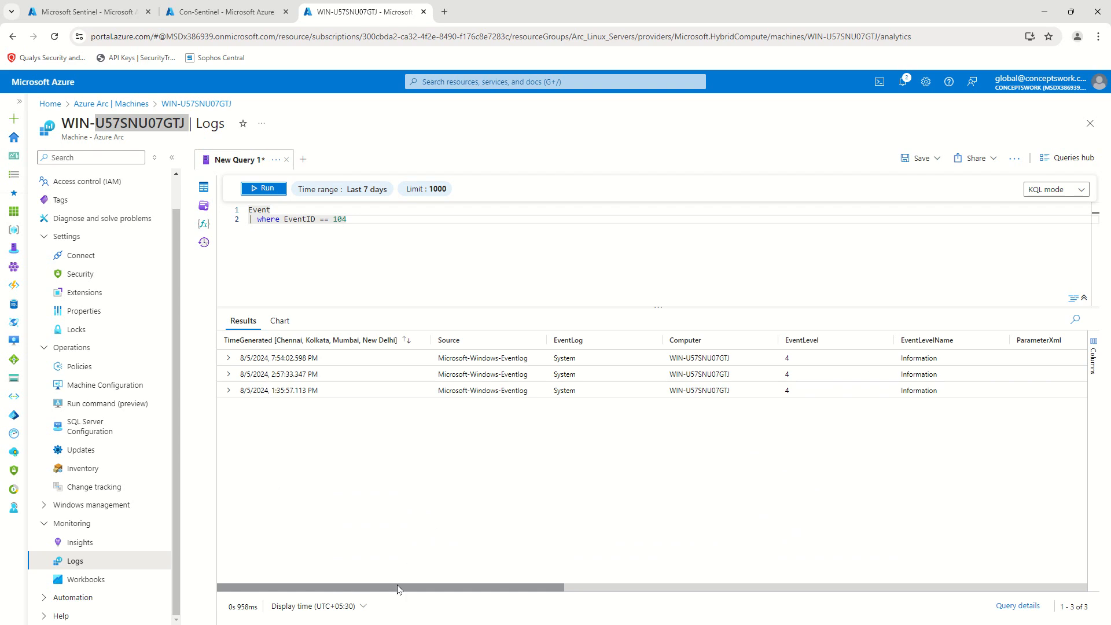
# Expand the first returned EventID 104 record and read its details, especially the RenderedDescription field
pyautogui.moveTo(466, 584); pyautogui.dragTo(255, 586)
pyautogui.click(227, 357)
pyautogui.scroll(-3, 674, 424)
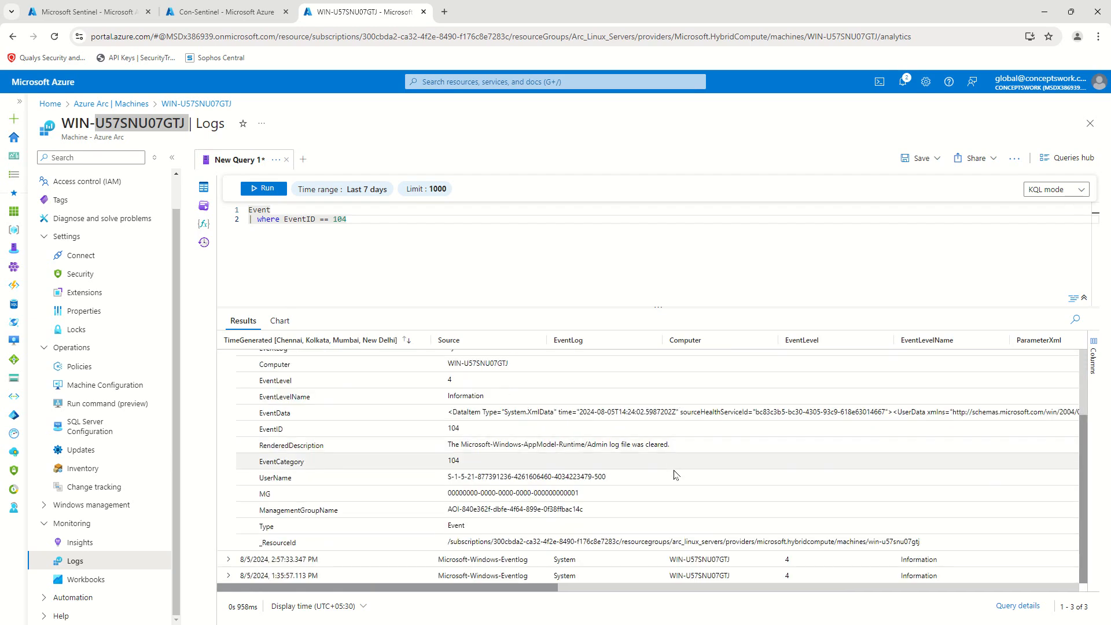
pyautogui.moveTo(450, 444); pyautogui.dragTo(716, 447)
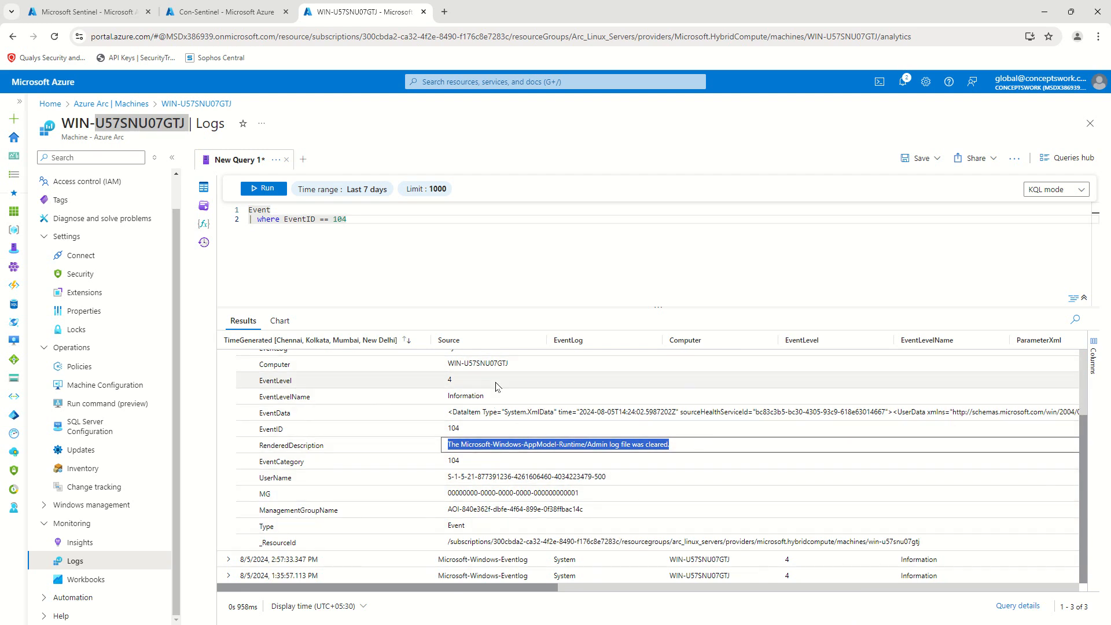
pyautogui.click(463, 264)
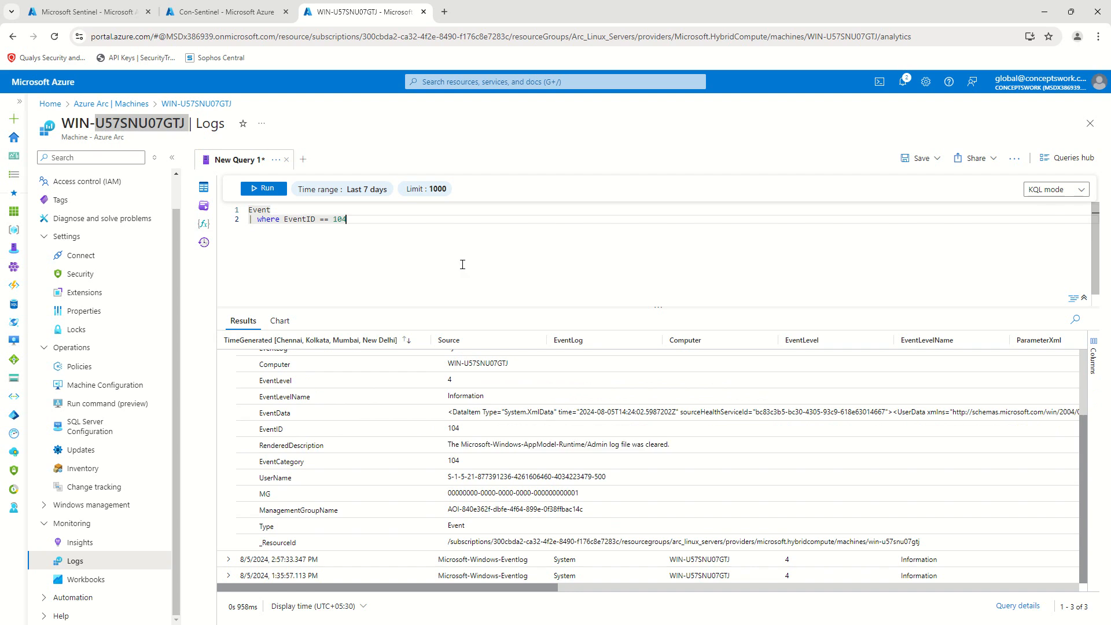
pyautogui.doubleClick(77, 126)
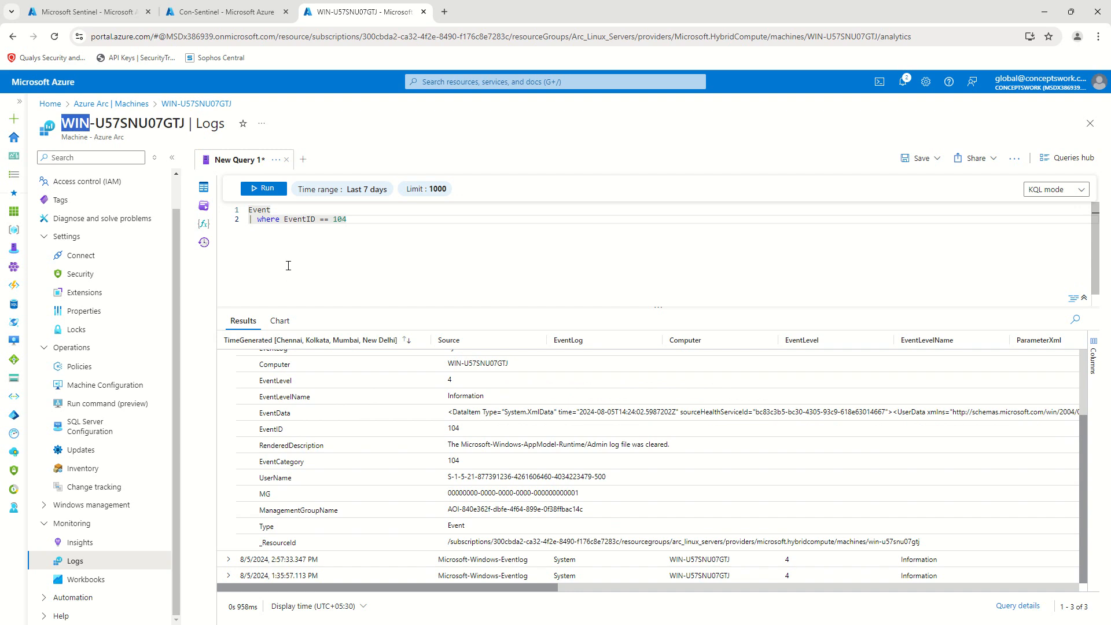
# Copy the whole EventID 104 query and clear it from the machine's query editor
pyautogui.click(362, 250)
pyautogui.hotkey('ctrl', 'a')
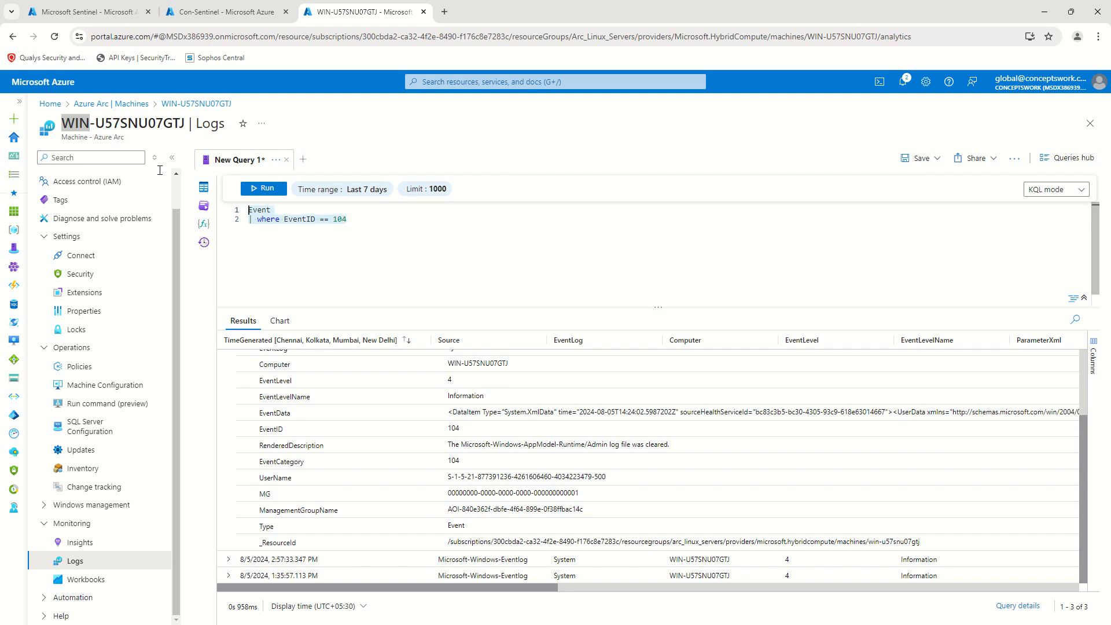
pyautogui.click(362, 279)
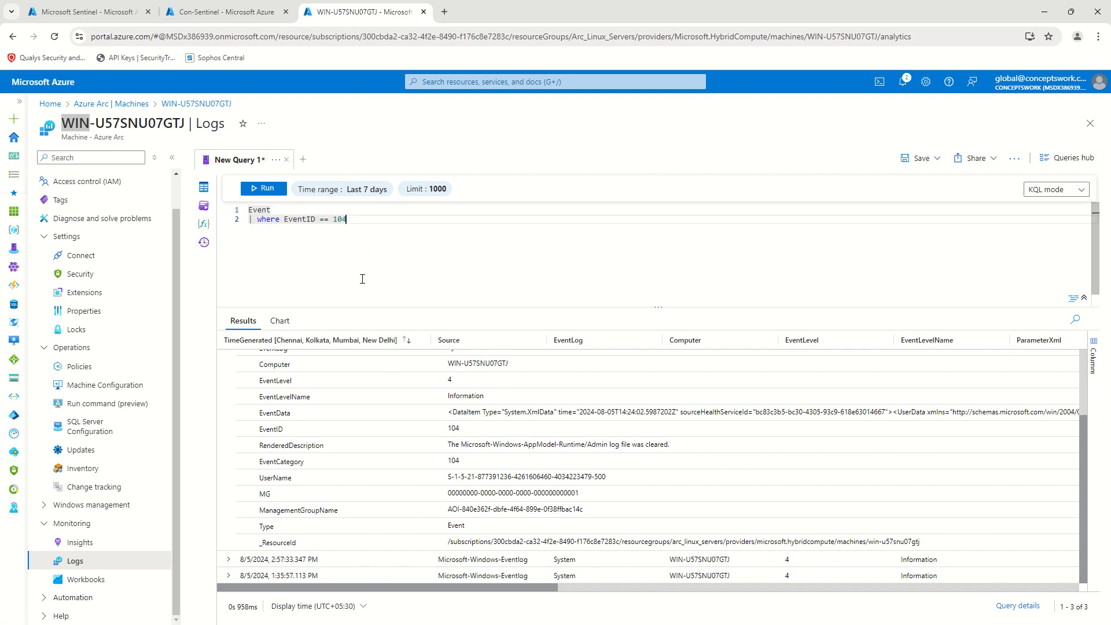
pyautogui.hotkey('ctrl', 'a')
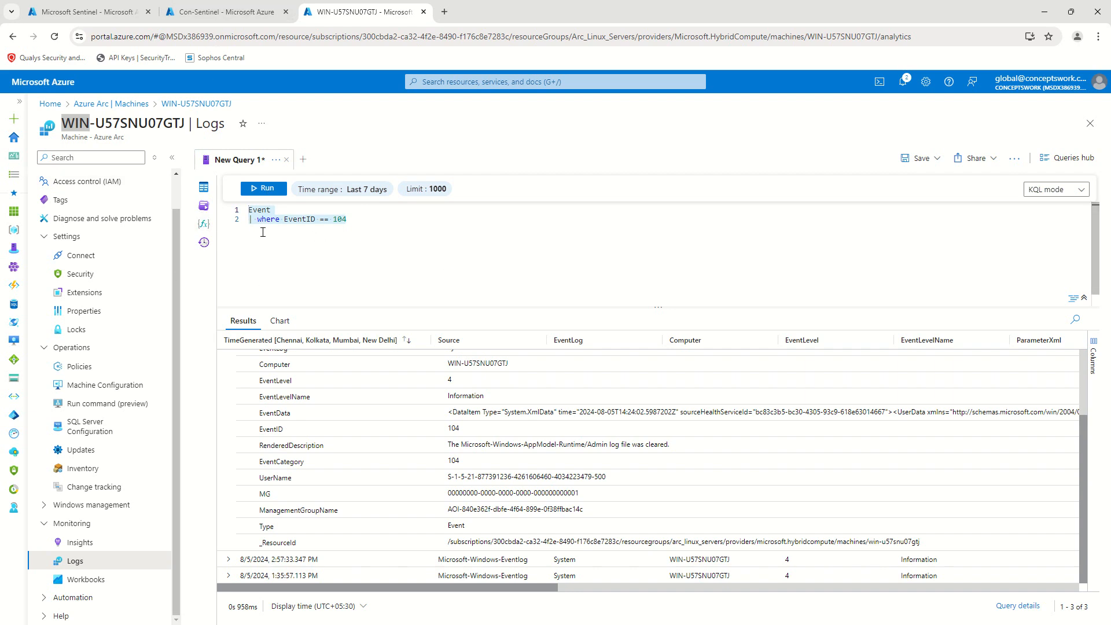
pyautogui.moveTo(396, 222); pyautogui.dragTo(249, 211)
pyautogui.hotkey('ctrl', 'c')
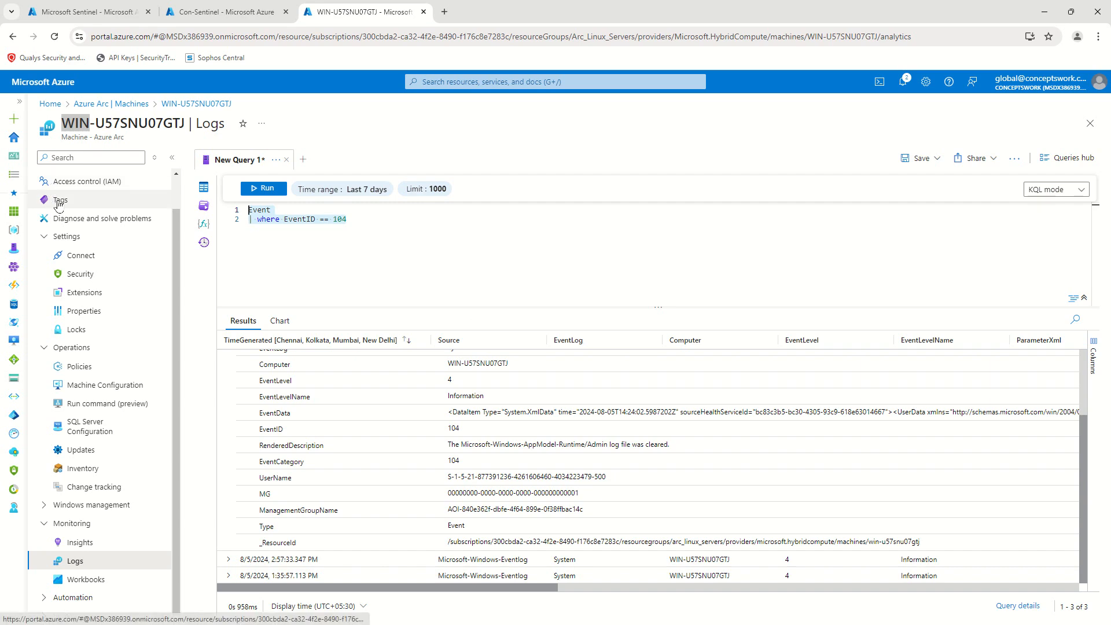
pyautogui.press('Delete')
# Switch to the Con-Sentinel workspace Logs, paste the copied EventID 104 query and run it
pyautogui.click(226, 12)
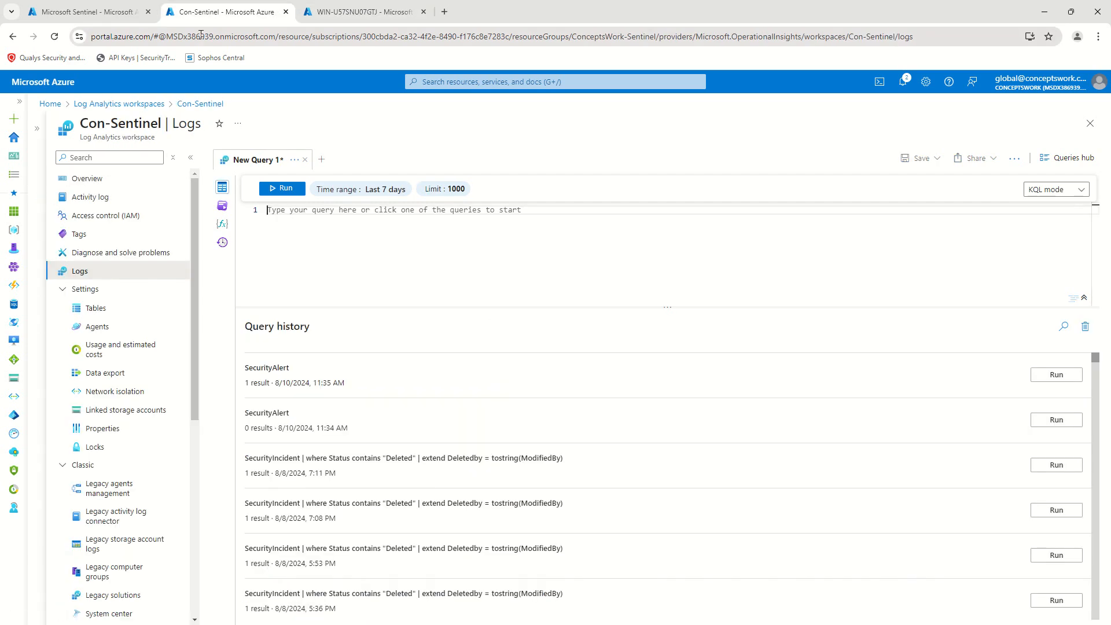
pyautogui.click(364, 12)
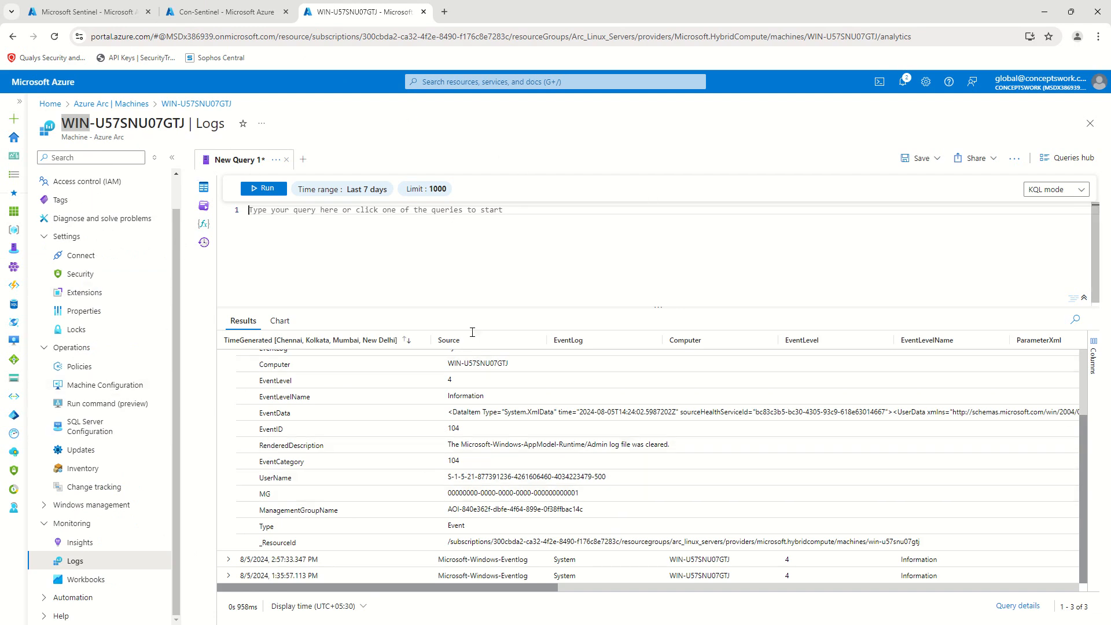
pyautogui.click(225, 11)
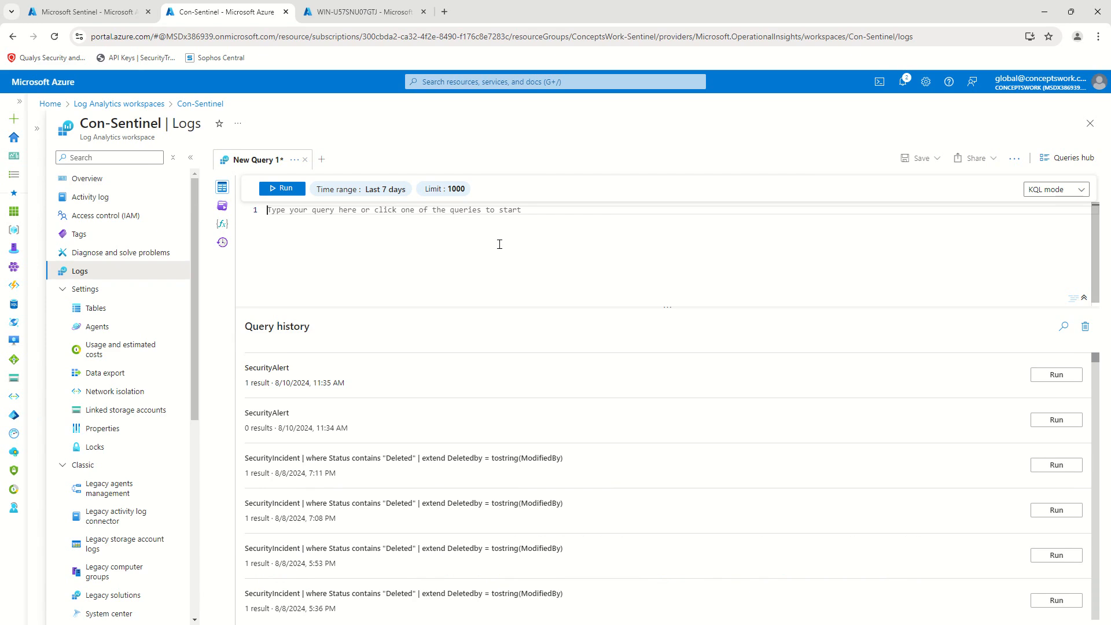
pyautogui.hotkey('ctrl', 'v')
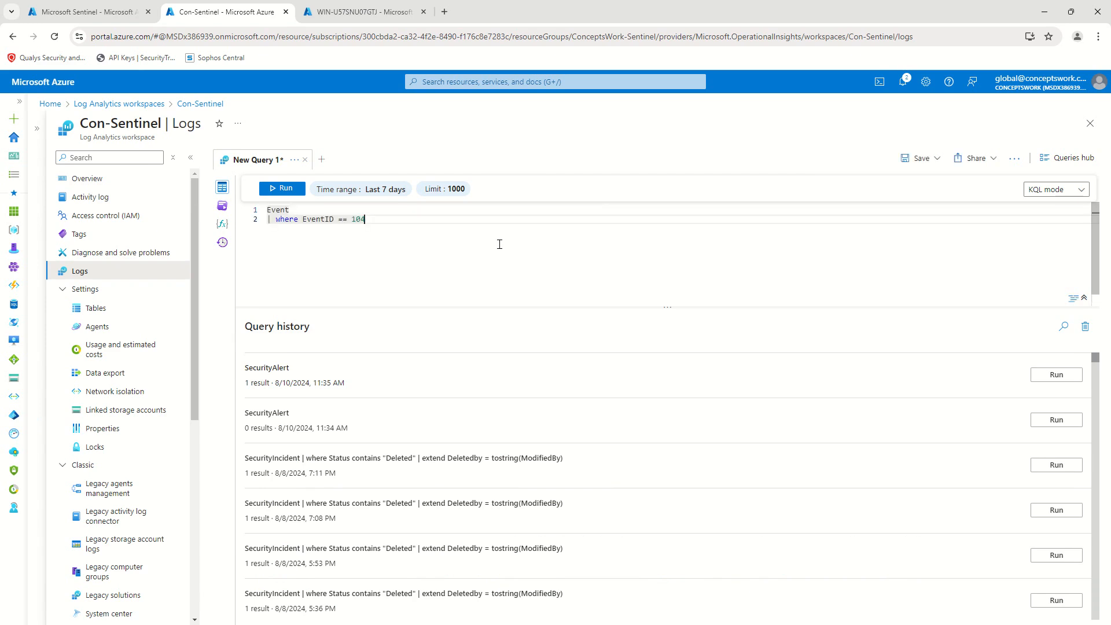
pyautogui.click(268, 189)
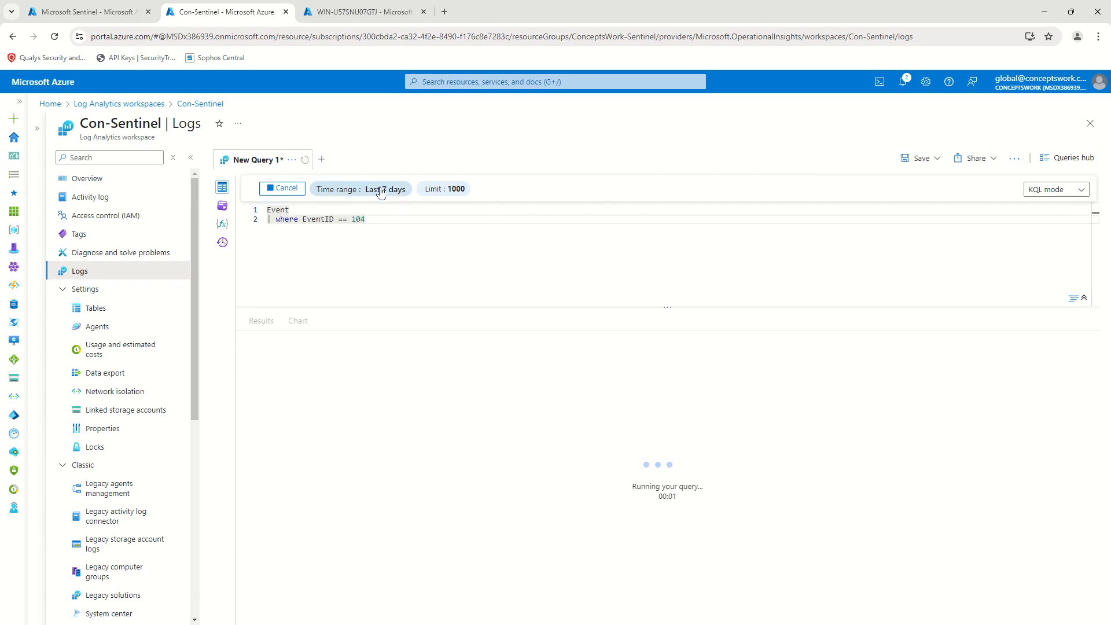
pyautogui.click(190, 158)
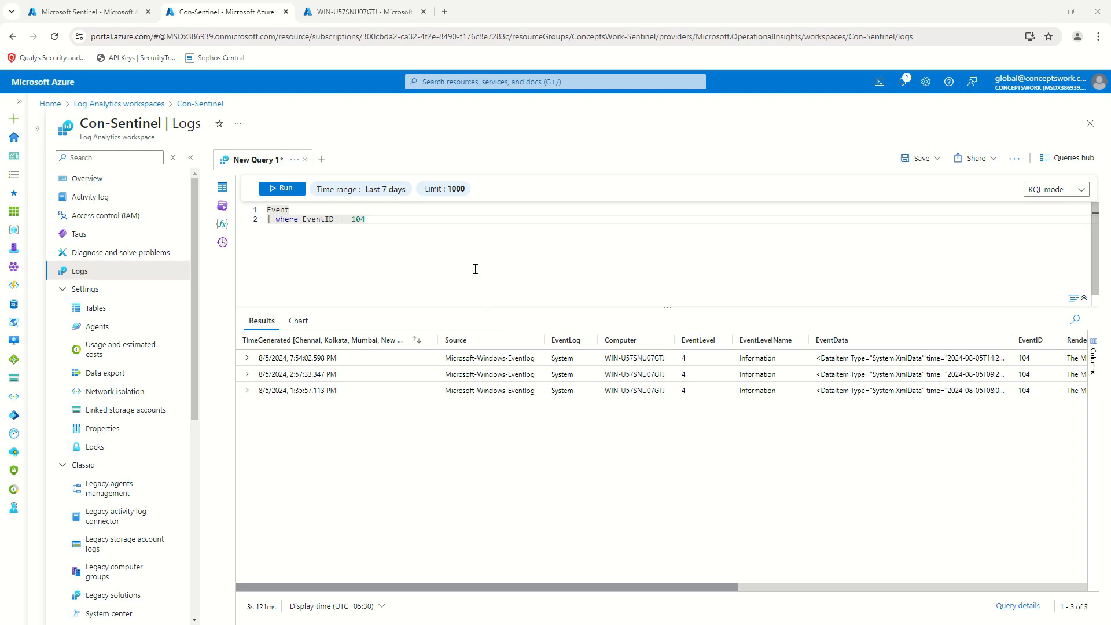
pyautogui.hotkey('ctrl', 'a')
pyautogui.press('Delete')
pyautogui.write('S')
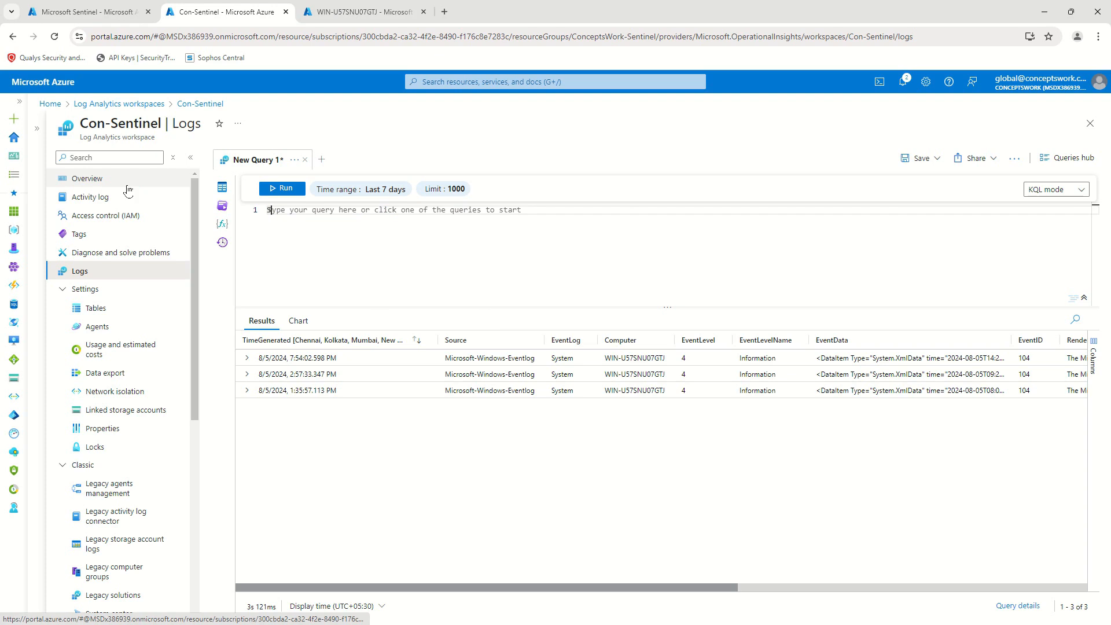
pyautogui.write('ecu')
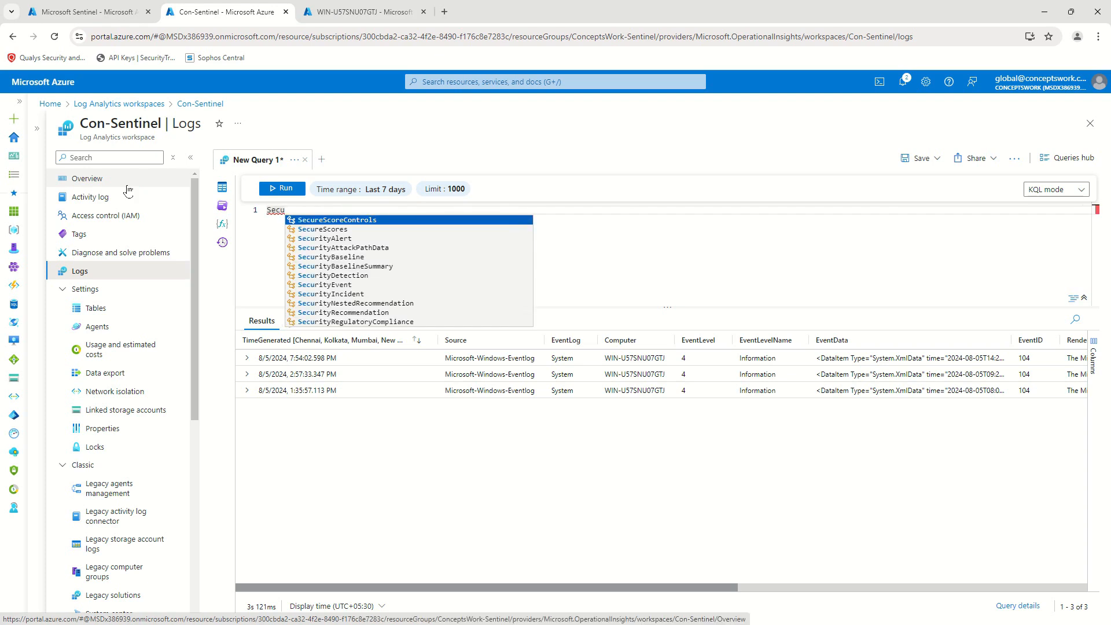
pyautogui.write('rit')
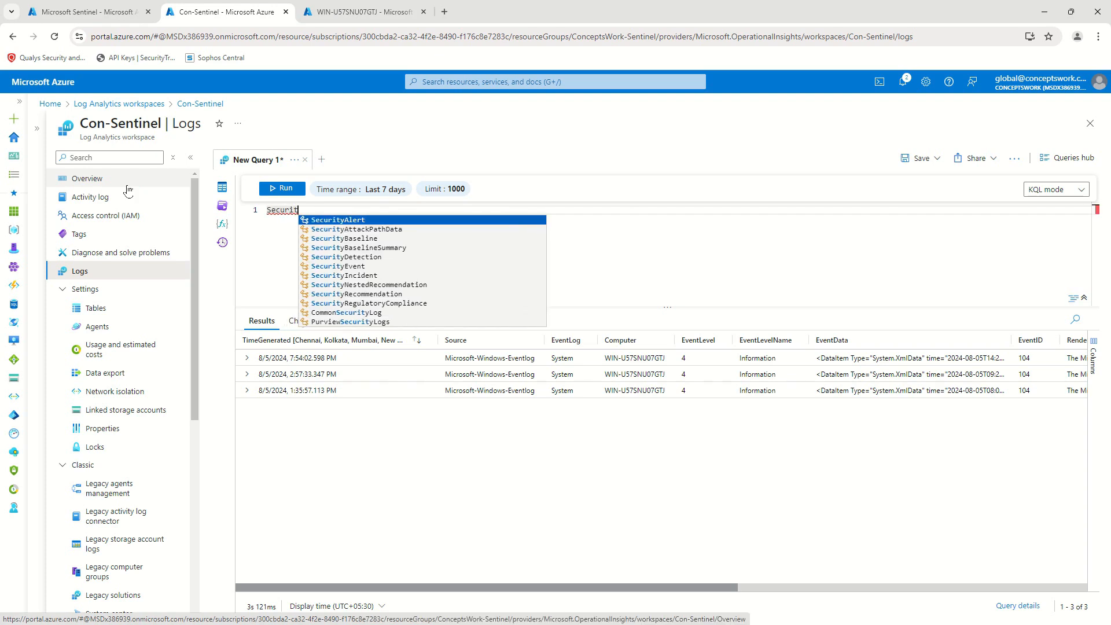
pyautogui.click(346, 258)
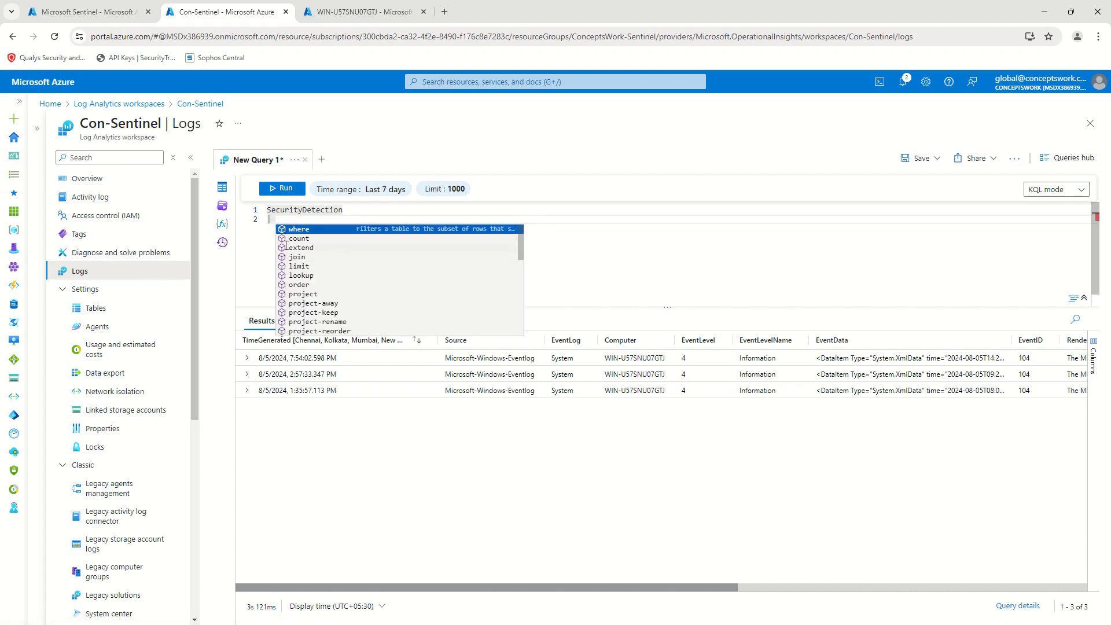
# Replace the query in the Con-Sentinel Logs with the table name "SecurityEvent" and run it
pyautogui.press('Escape')
pyautogui.hotkey('ctrl', 'a')
pyautogui.press('BackSpace')
pyautogui.write('Se')
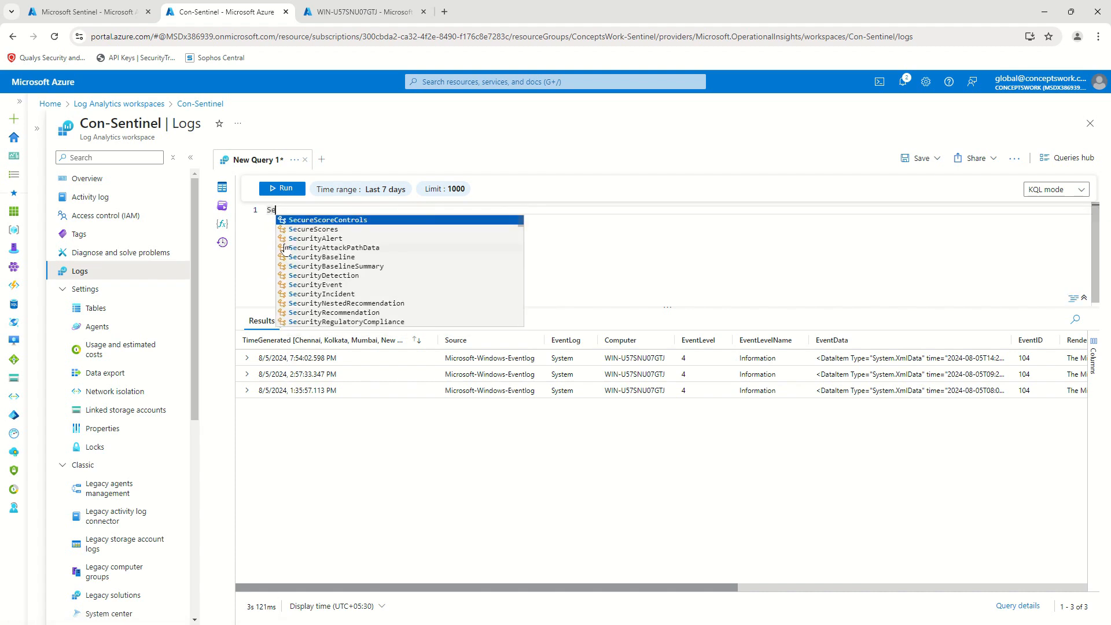
pyautogui.write('curityEvent')
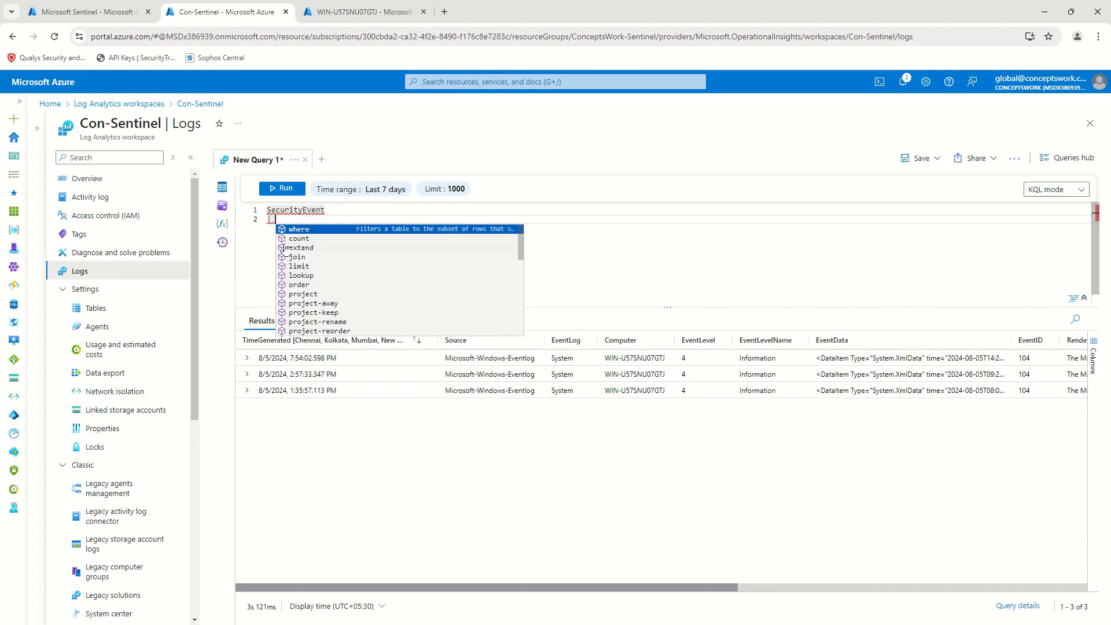
pyautogui.press('Escape')
pyautogui.click(266, 191)
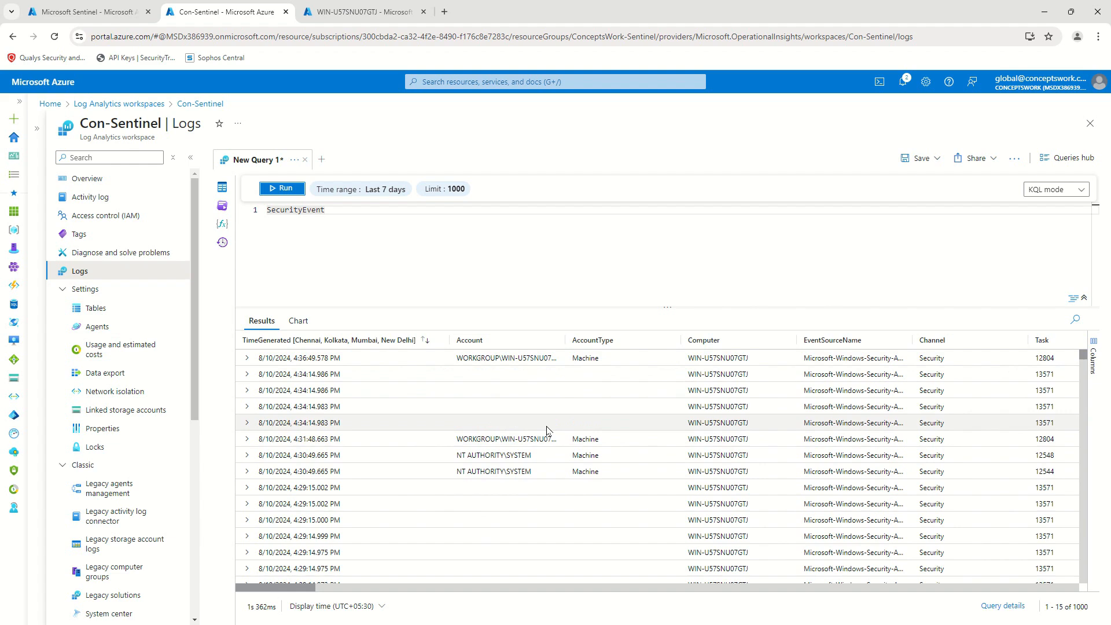
pyautogui.click(512, 263)
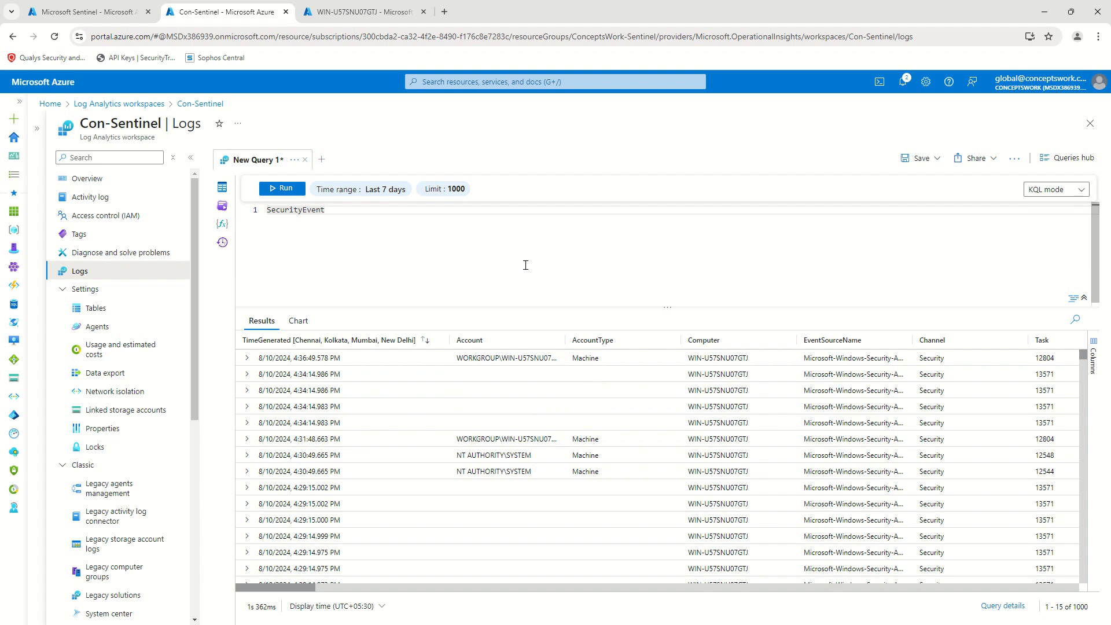
pyautogui.hotkey('ctrl', 'a')
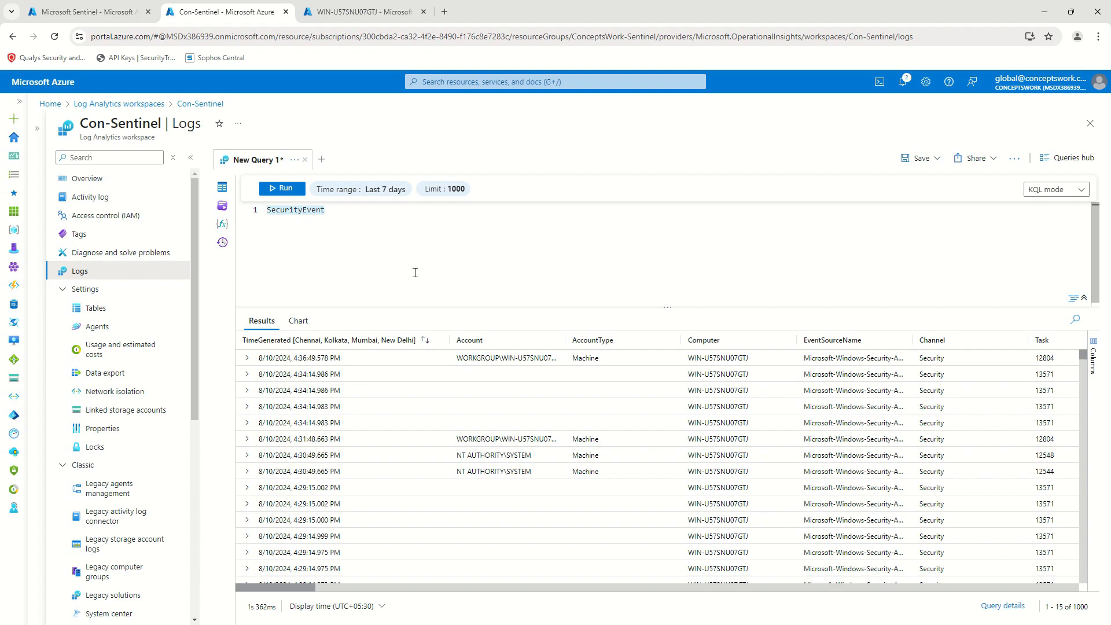
pyautogui.click(366, 258)
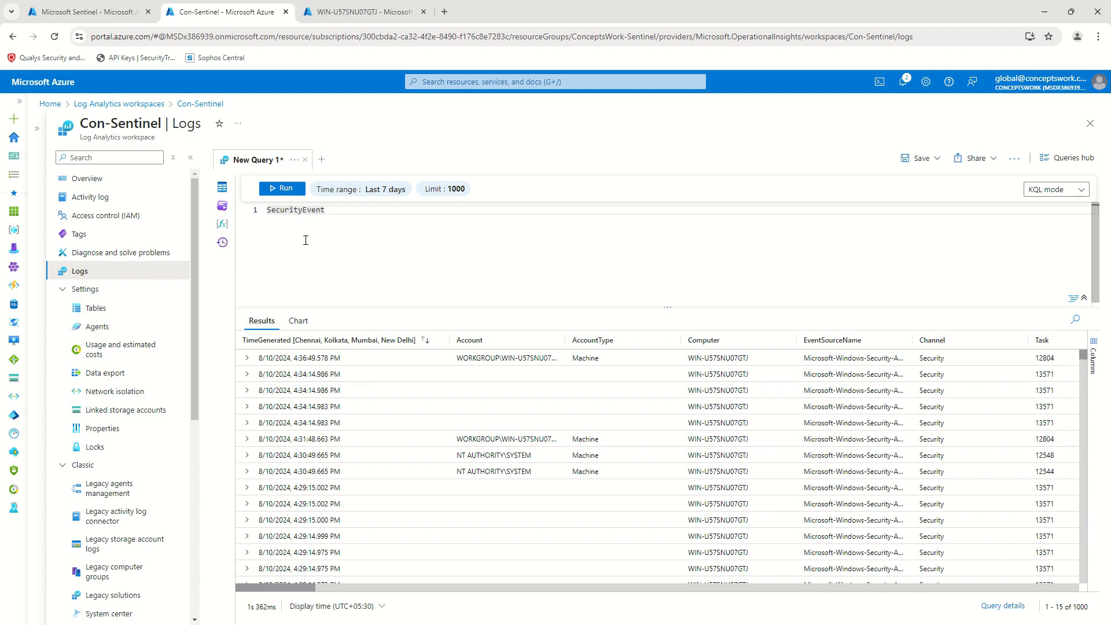
# Switch to the Microsoft Sentinel Analytics page, search the portal for data collection and open the Data collection rules service
pyautogui.click(66, 14)
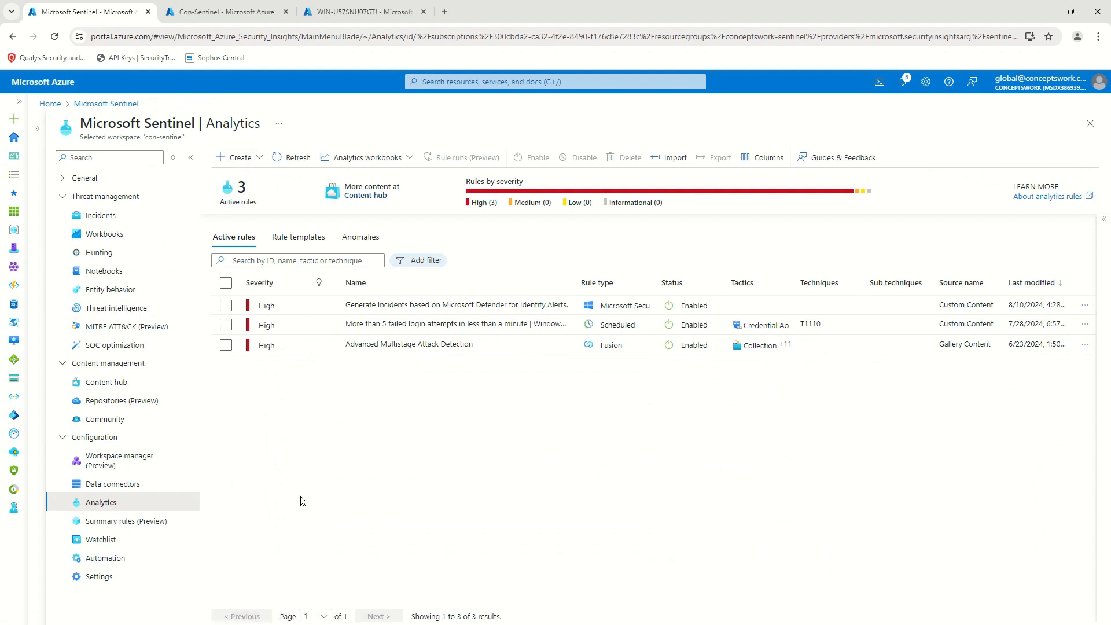
pyautogui.click(518, 82)
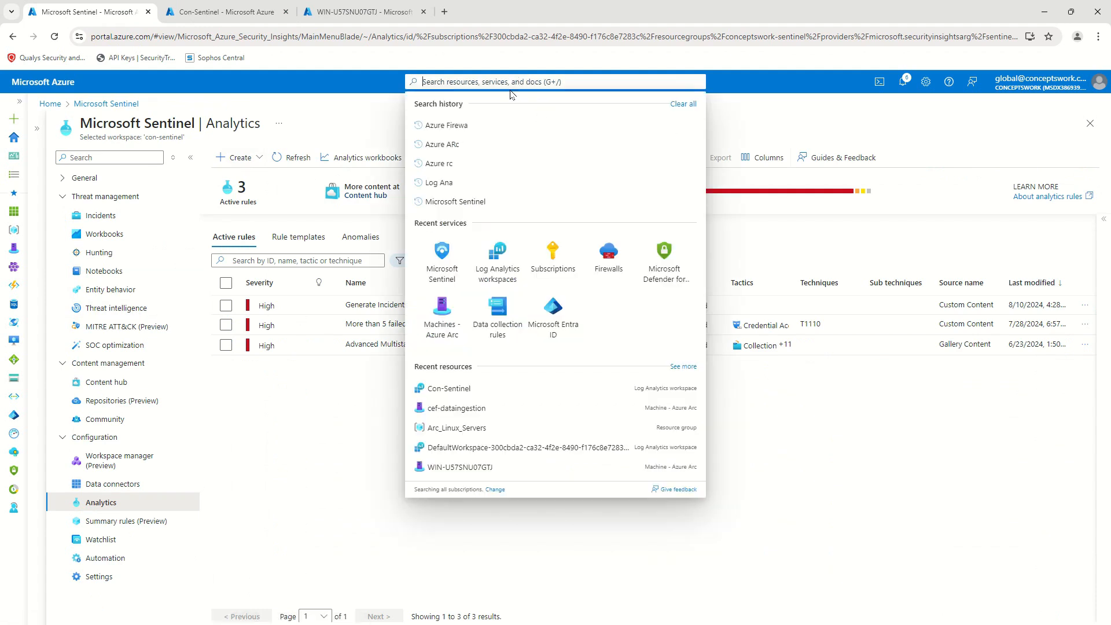
pyautogui.write('DAta')
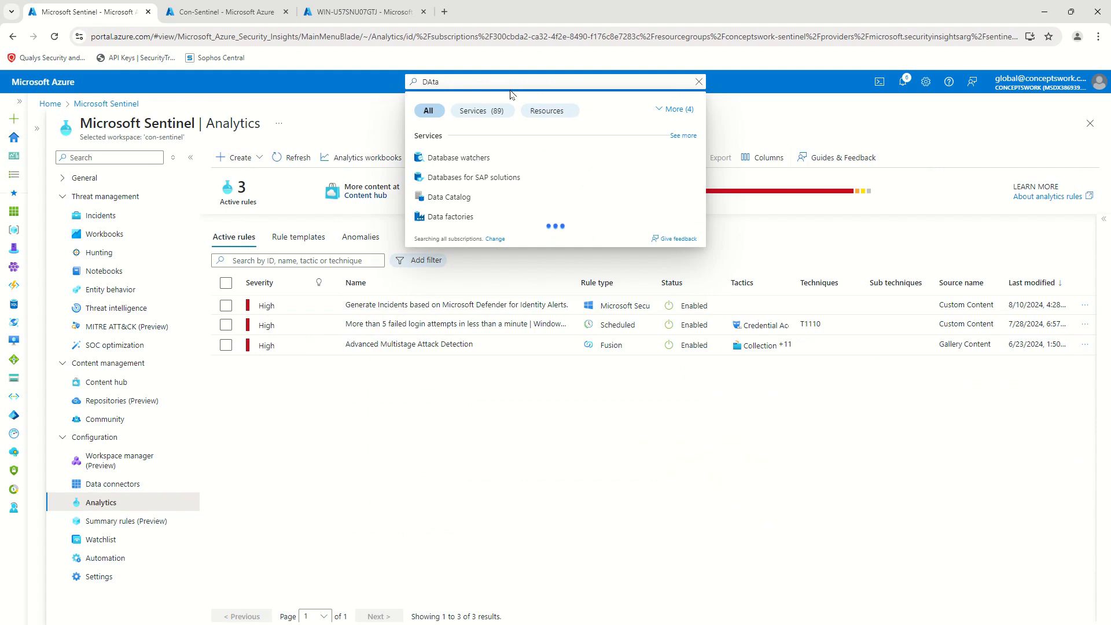
pyautogui.write(' cole')
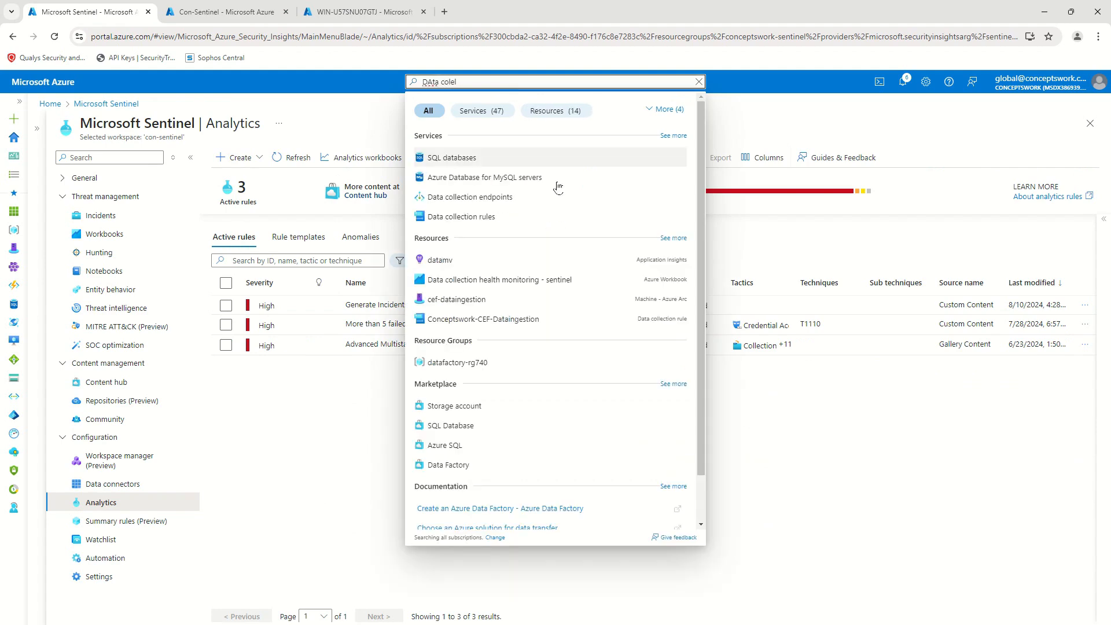
pyautogui.click(488, 216)
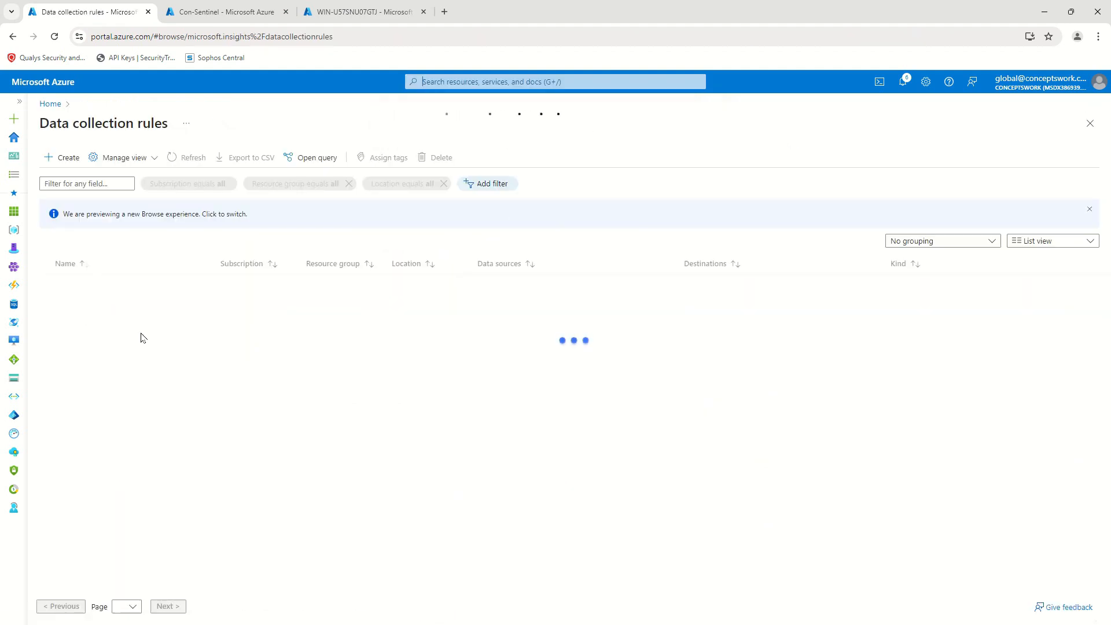
# Open the SystemLogDataIngestion data collection rule and examine the xPath query in its JSON view
pyautogui.click(130, 527)
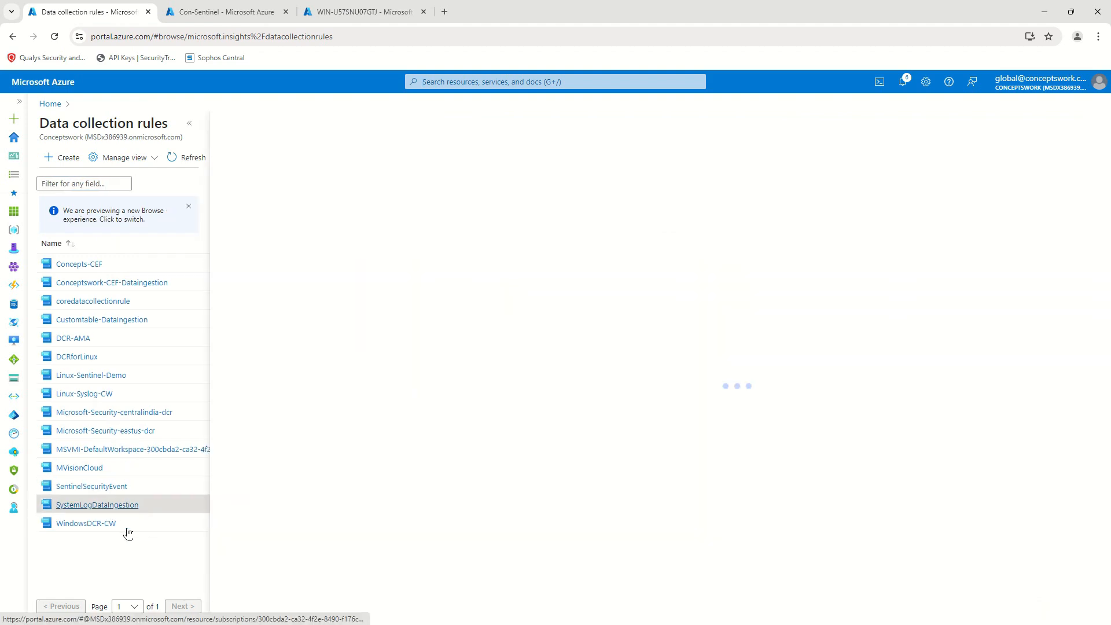
pyautogui.click(189, 124)
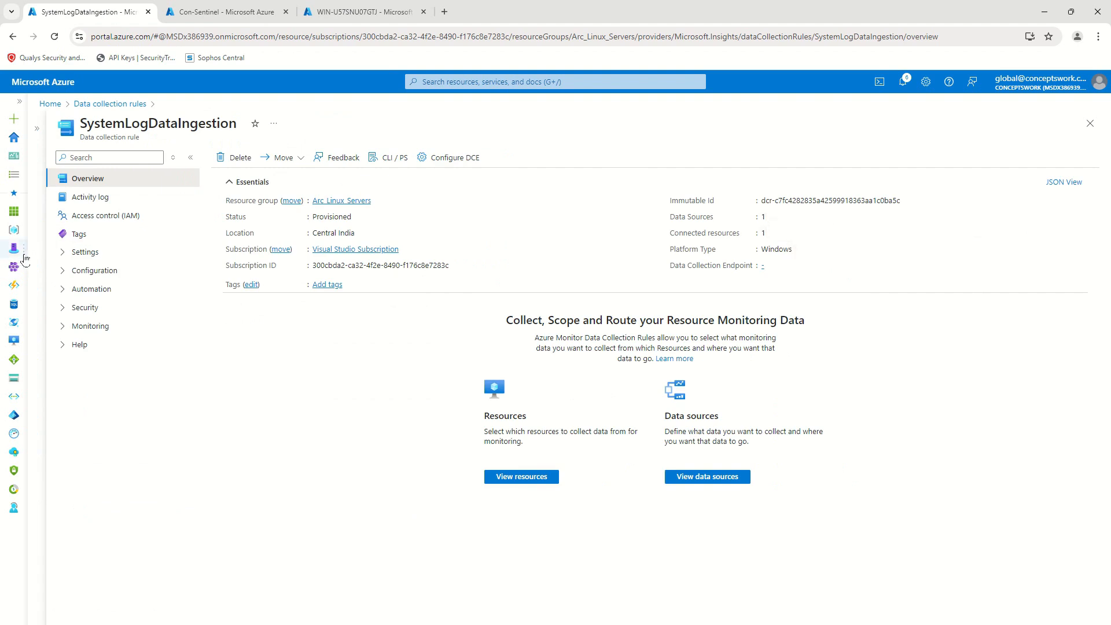
pyautogui.click(1063, 181)
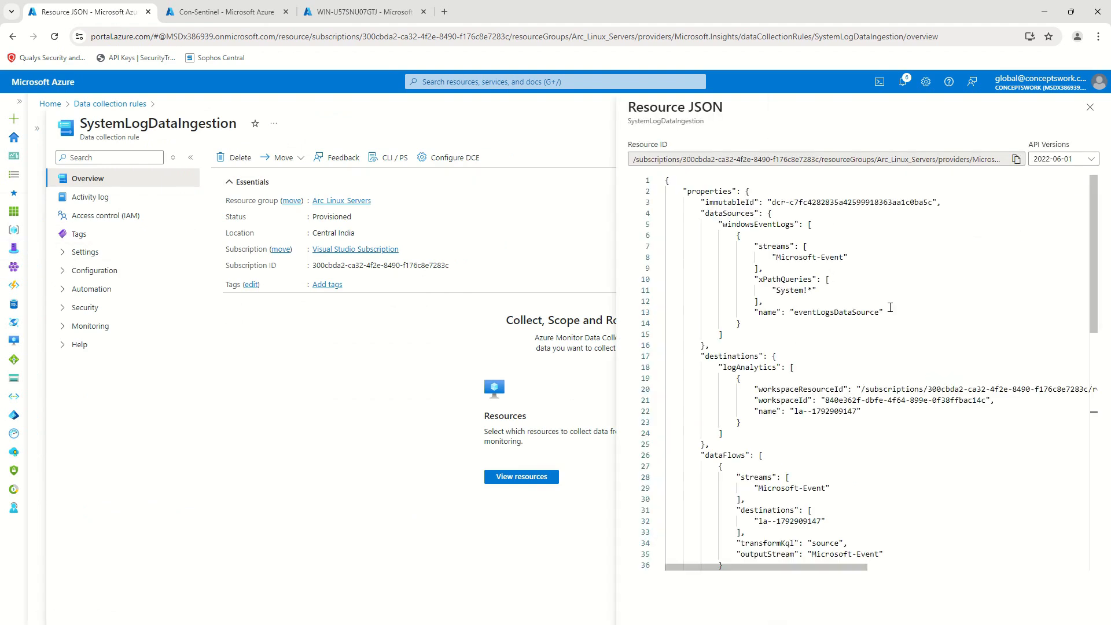
pyautogui.moveTo(748, 289); pyautogui.dragTo(865, 287)
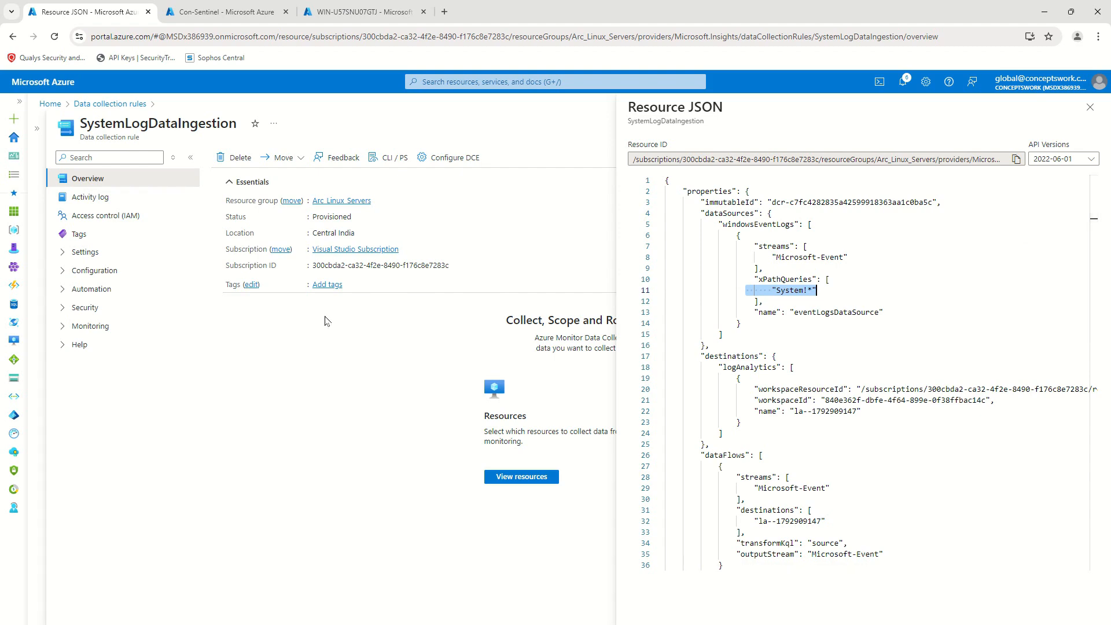
# Switch to the Arc machine's browser tab, search the portal for "Sent" and open the Con-Sentinel workspace's data connectors in Microsoft Sentinel
pyautogui.click(309, 7)
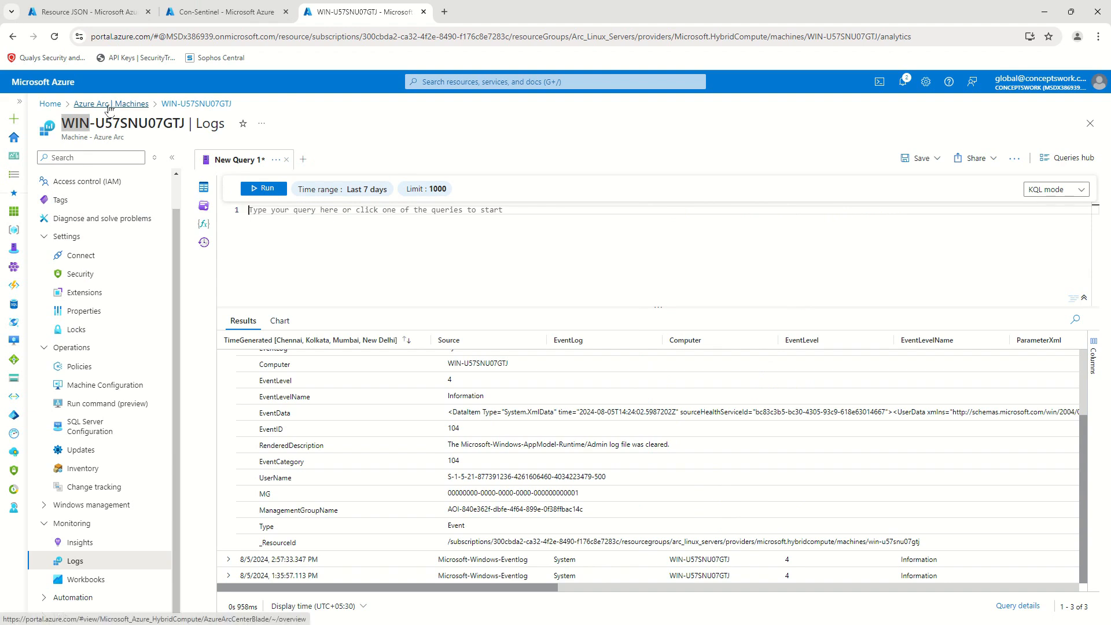
pyautogui.click(477, 83)
pyautogui.write('Sent')
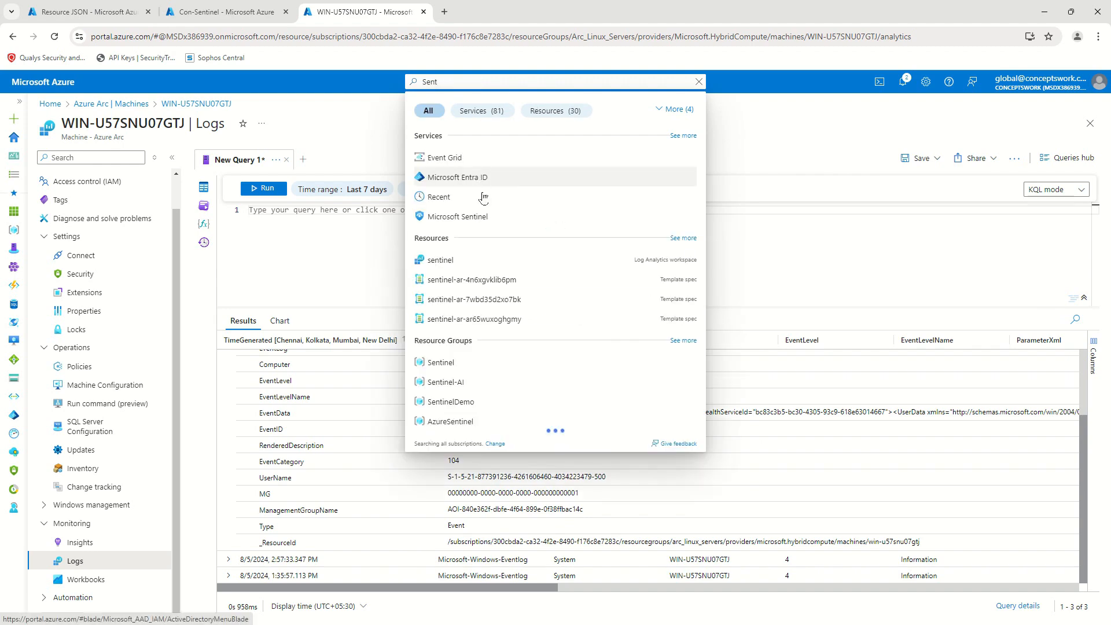
pyautogui.click(463, 217)
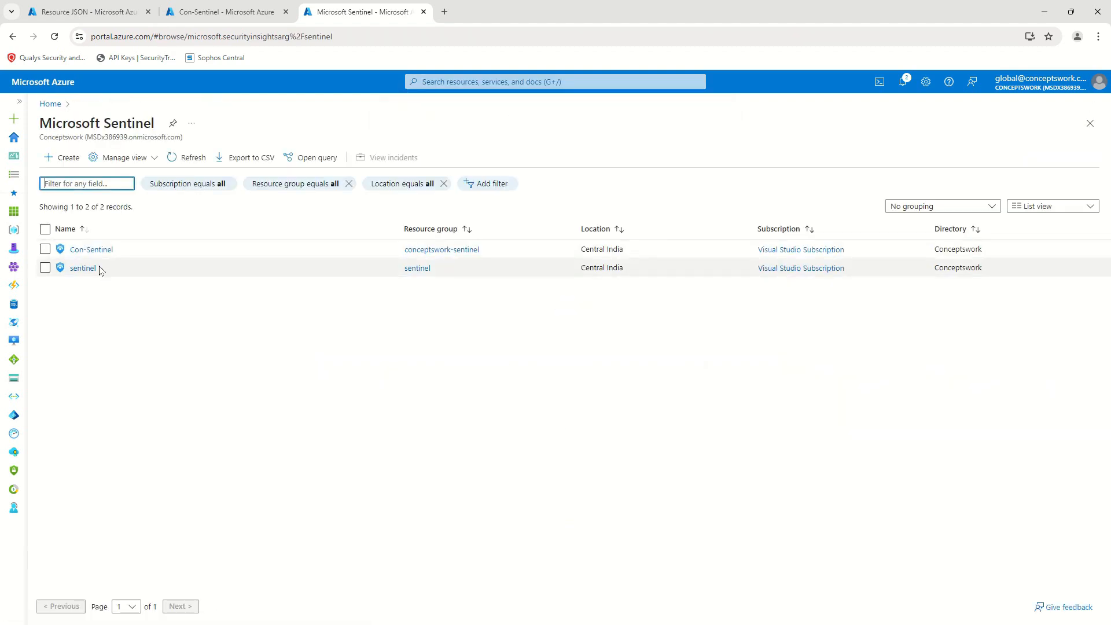
pyautogui.click(81, 249)
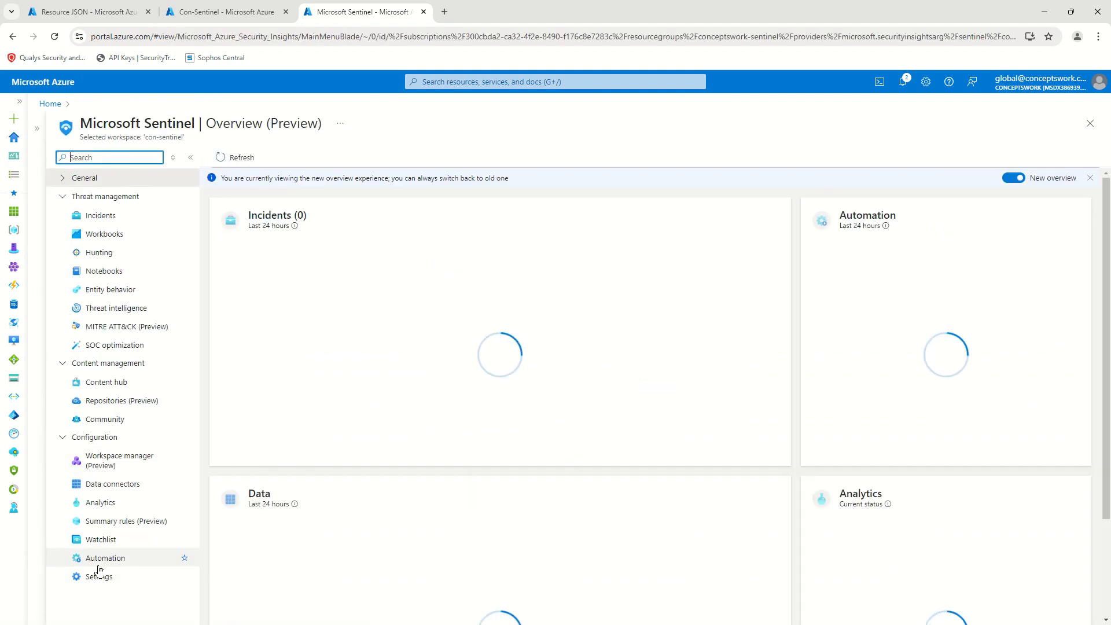
pyautogui.click(115, 486)
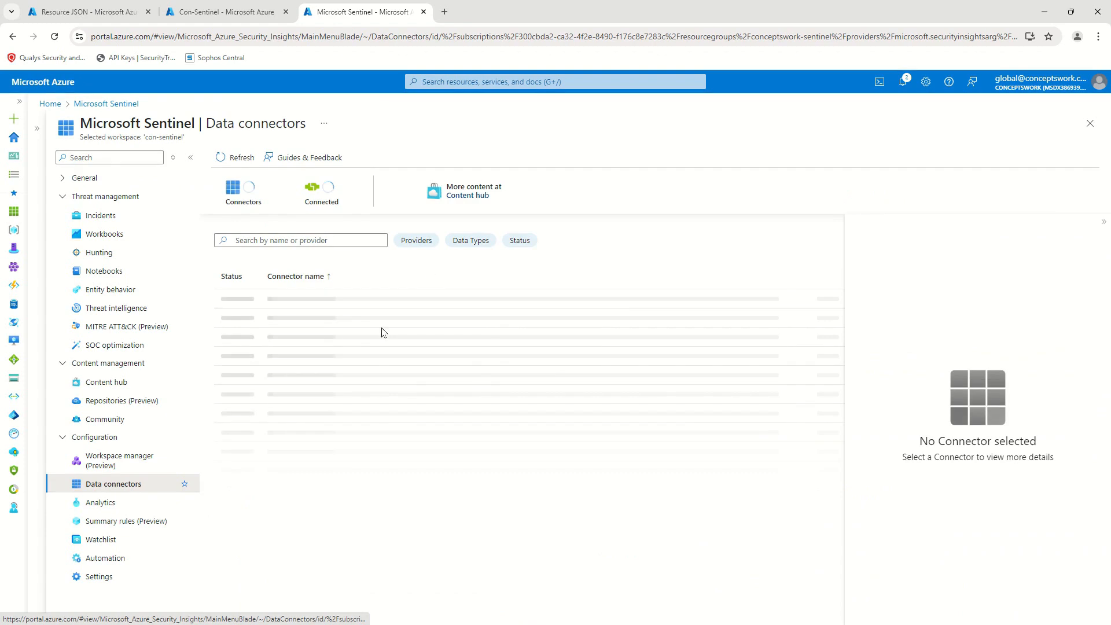
# Find the Windows Security Events via AMA connector and open its connector page
pyautogui.scroll(-3, 406, 376)
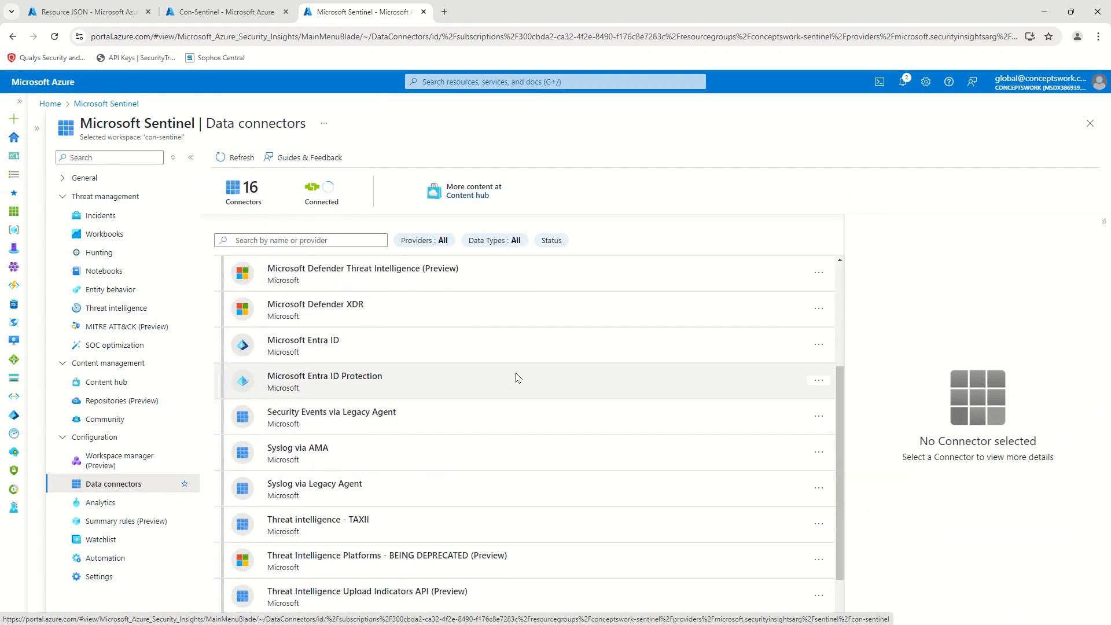
pyautogui.scroll(-1, 509, 377)
pyautogui.click(305, 579)
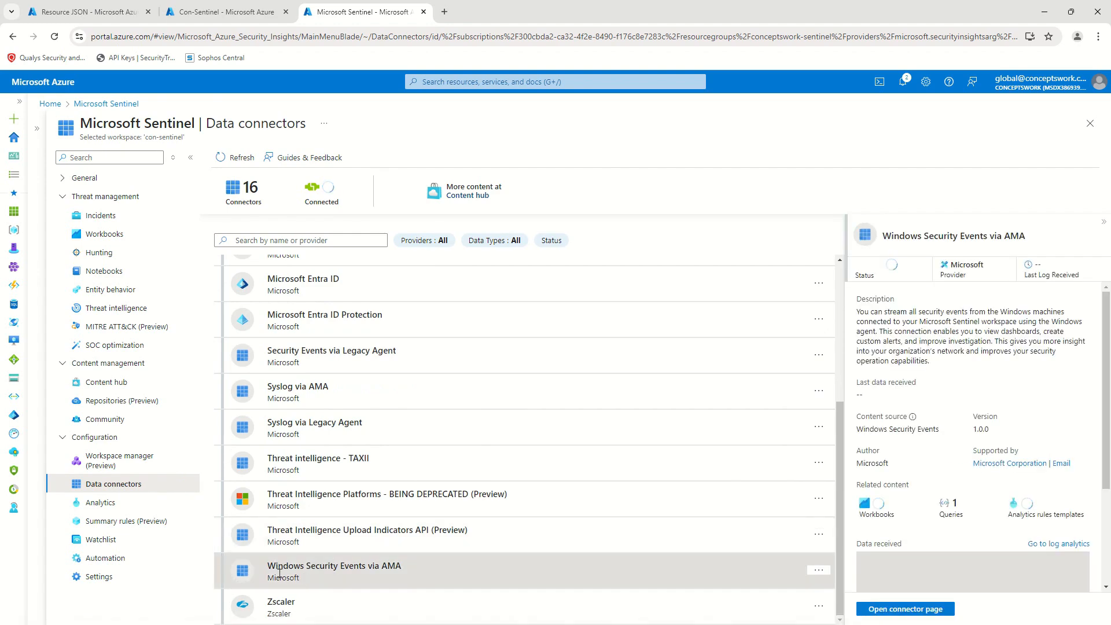
pyautogui.click(884, 605)
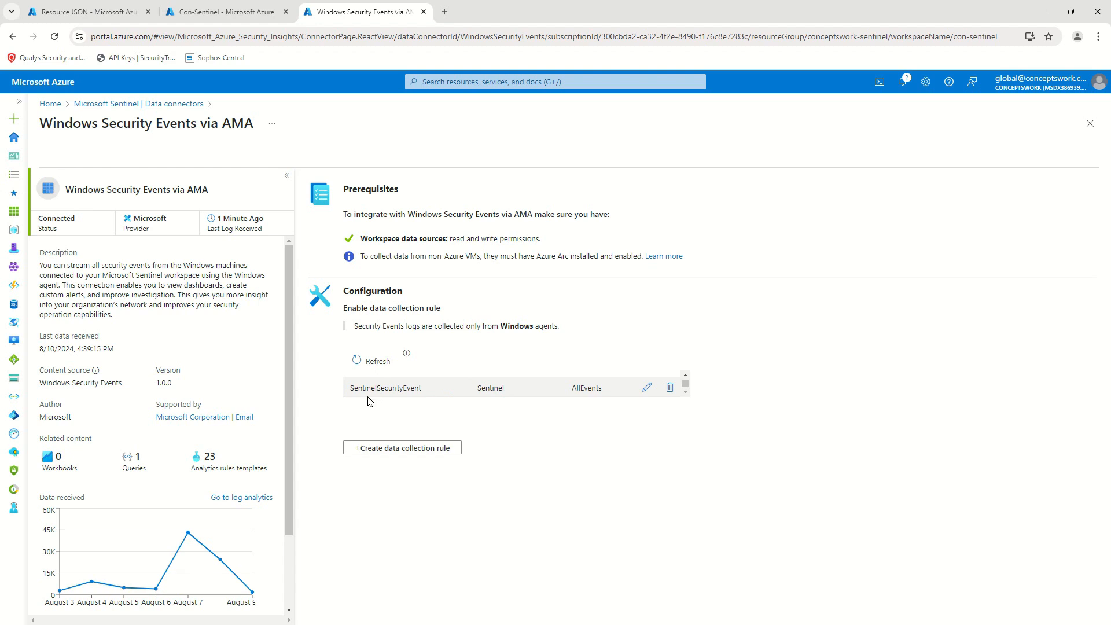
# Examine the machines under Arc_Linux_Servers in the SentinelSecurityEvent rule's resources and close the rule editor without saving
pyautogui.moveTo(347, 396); pyautogui.dragTo(452, 396)
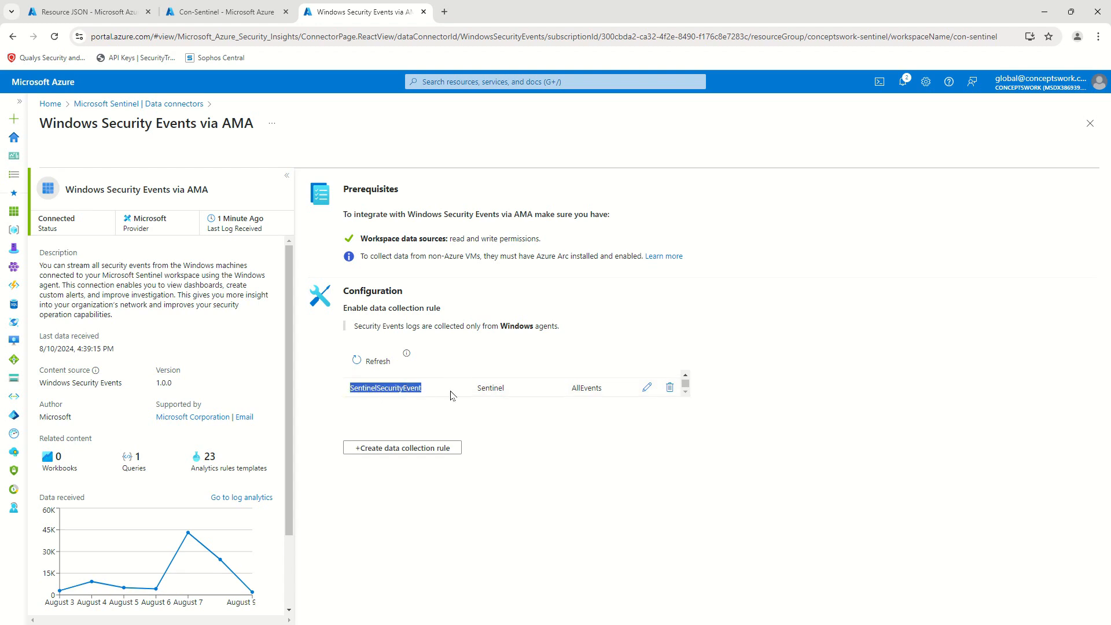
pyautogui.click(452, 395)
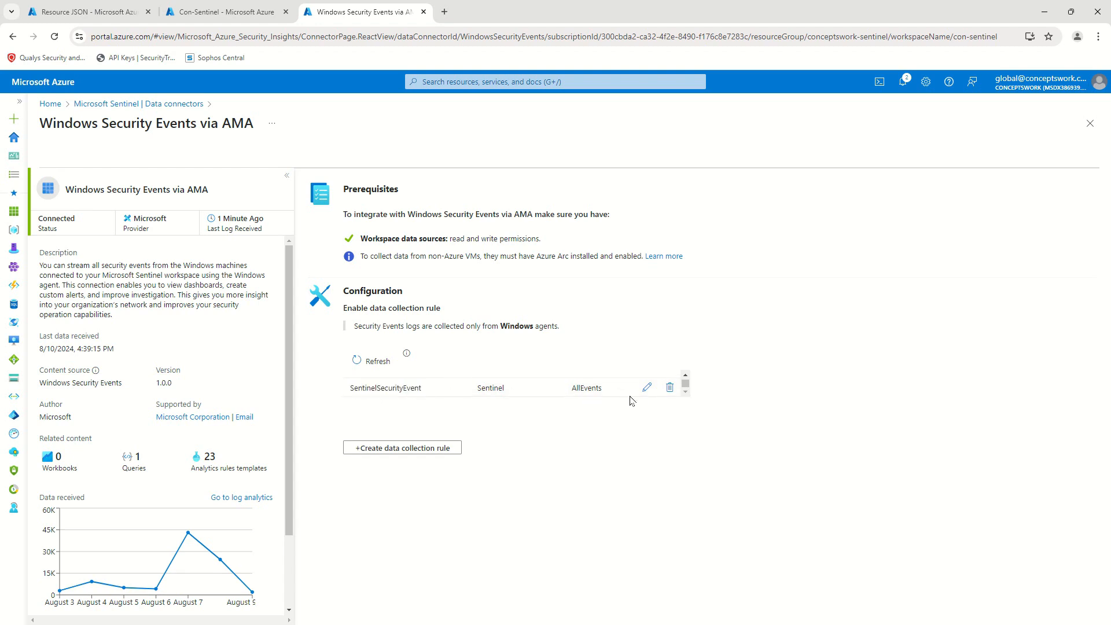
pyautogui.click(647, 387)
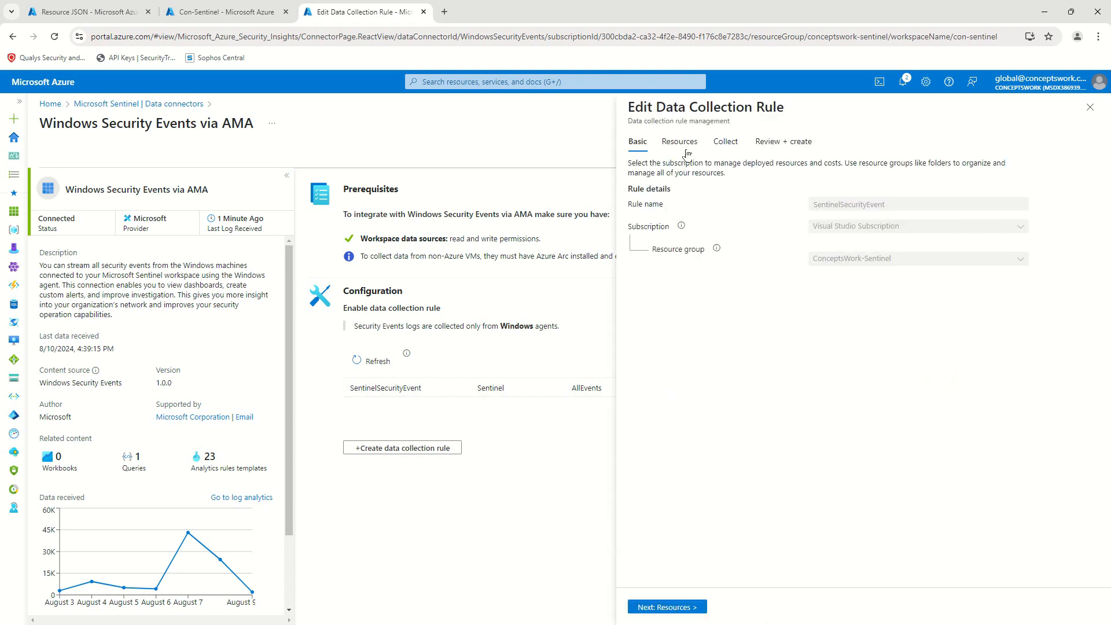
pyautogui.click(685, 147)
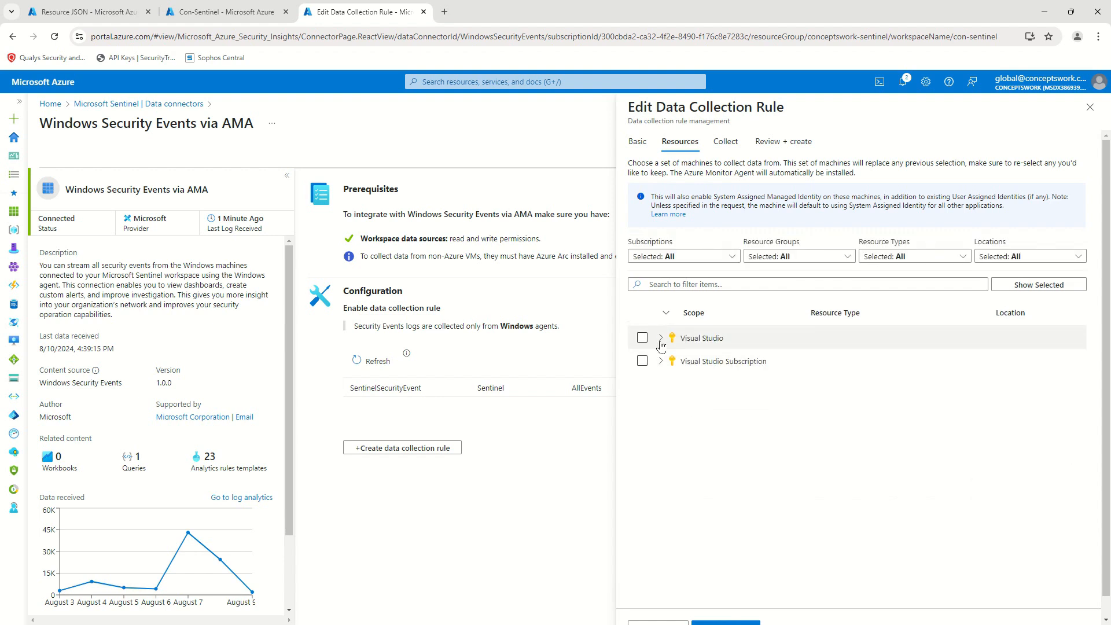
pyautogui.click(661, 361)
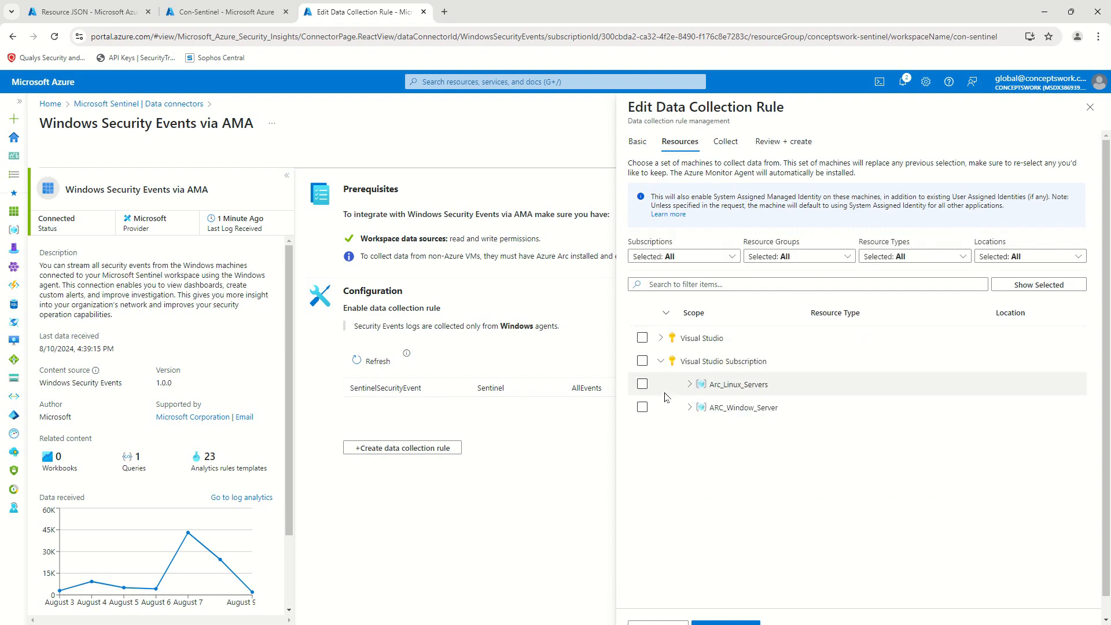
pyautogui.click(692, 389)
pyautogui.click(690, 385)
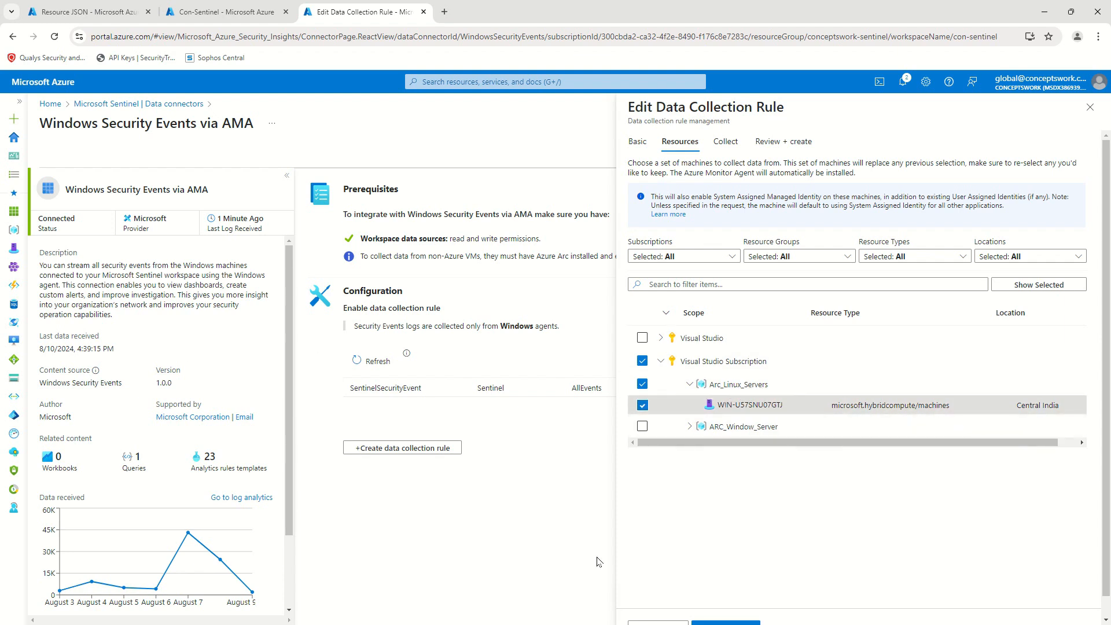
pyautogui.click(1090, 107)
# Return to the SystemLogDataIngestion rule and view the resources associated with it
pyautogui.click(89, 12)
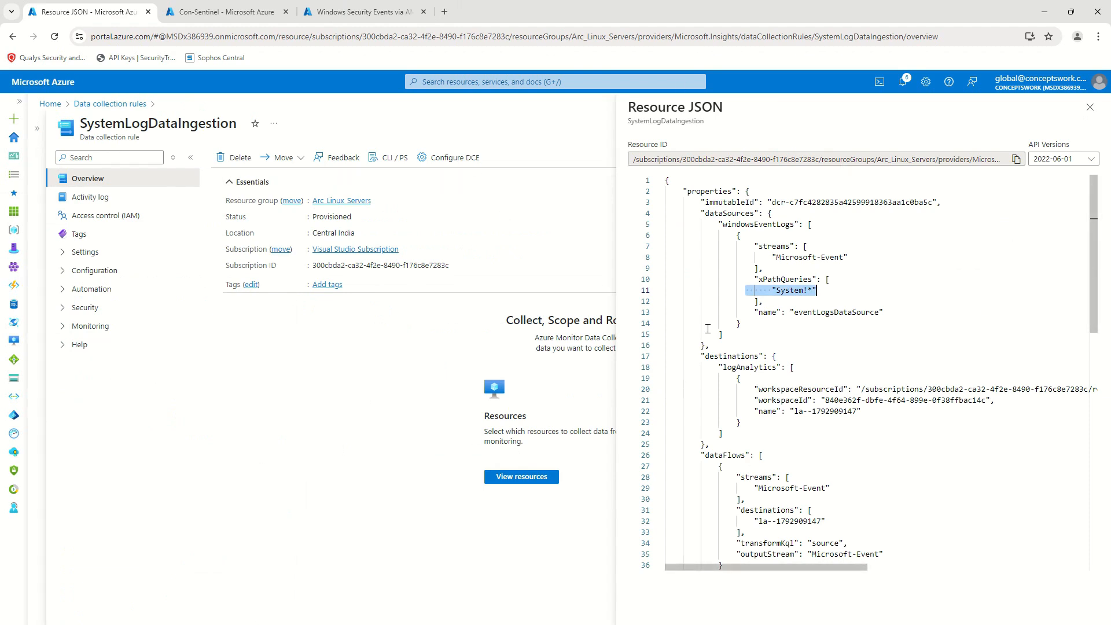
pyautogui.click(67, 277)
pyautogui.click(99, 308)
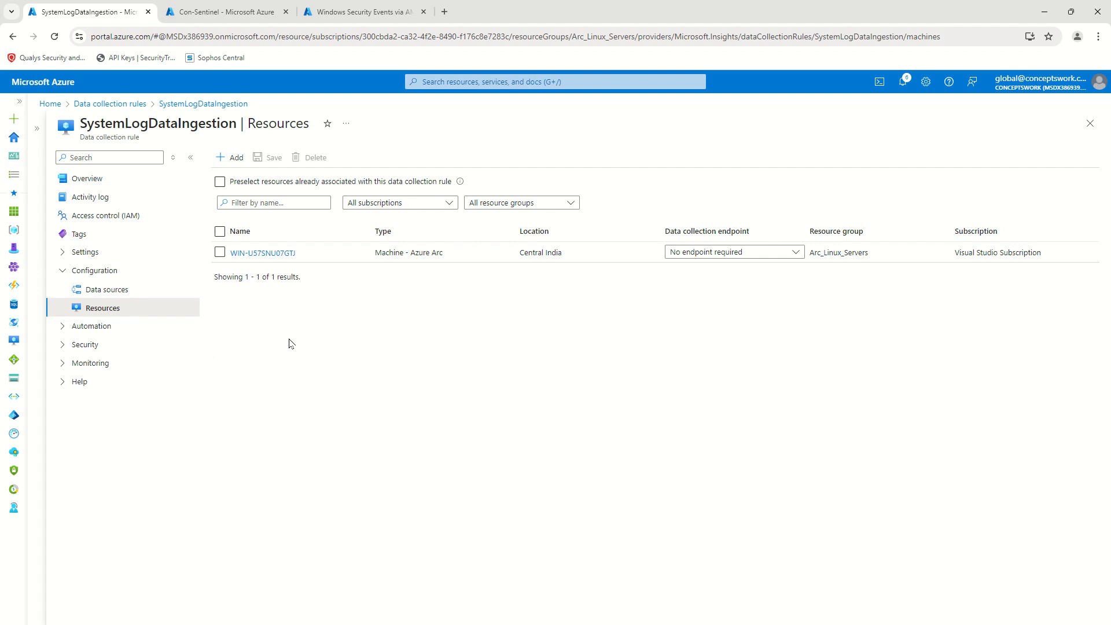
# Switch to the Con-Sentinel workspace Logs and replace the existing query with the table name "Event"
pyautogui.click(203, 23)
pyautogui.moveTo(488, 235); pyautogui.dragTo(22, 185)
pyautogui.press('BackSpace')
pyautogui.write('Event')
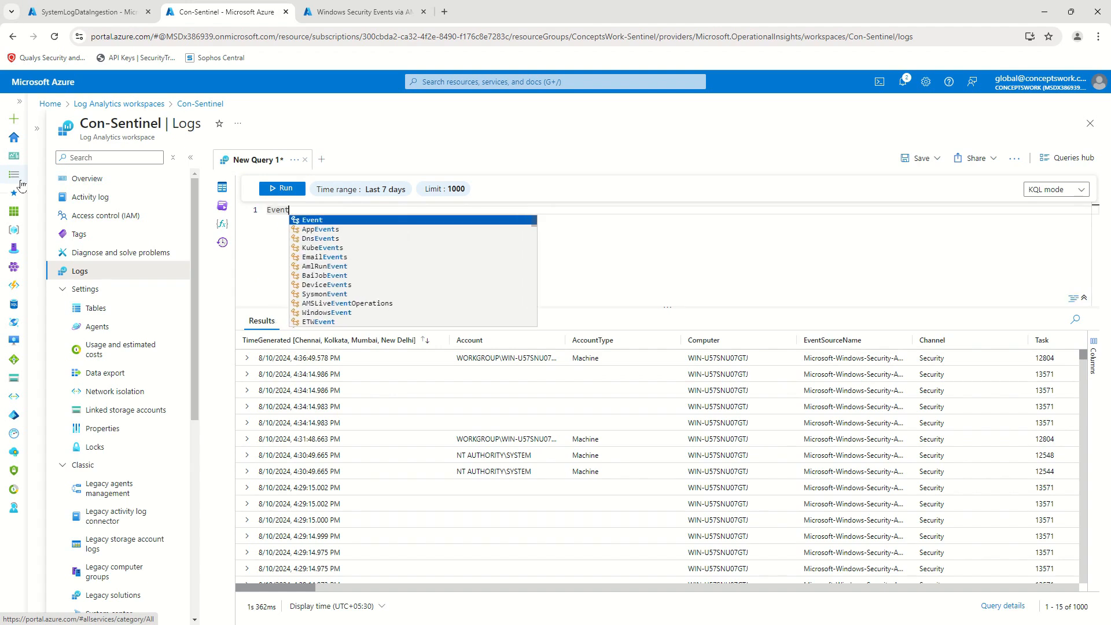
# Add the filter "| where EventID == 104" below the Event table name and run the query
pyautogui.press('Return')
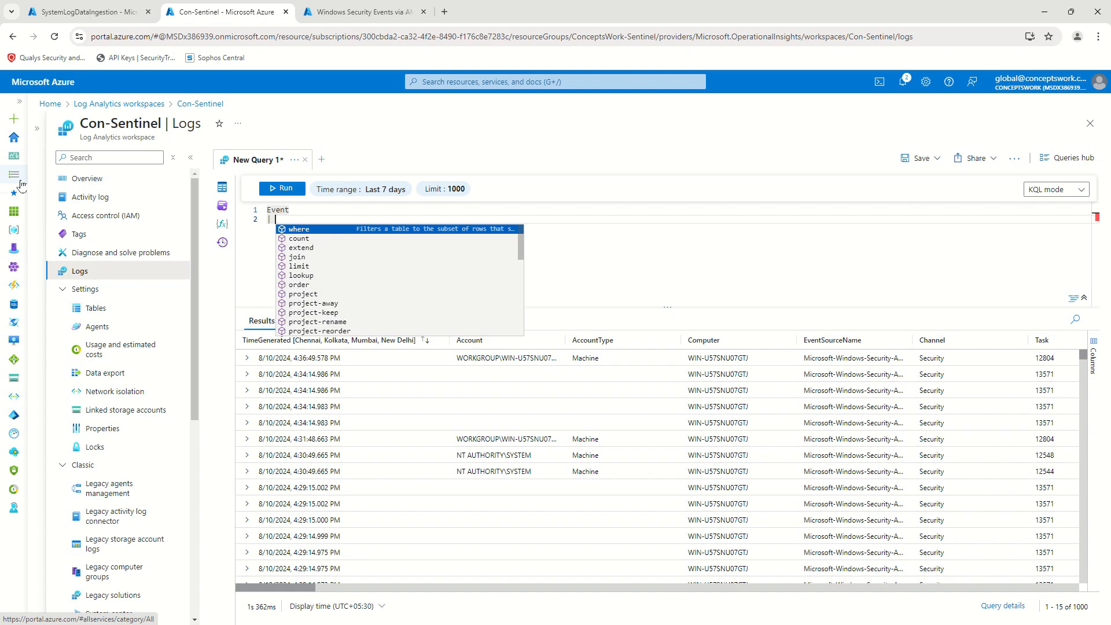
pyautogui.write('where')
pyautogui.write('Ev')
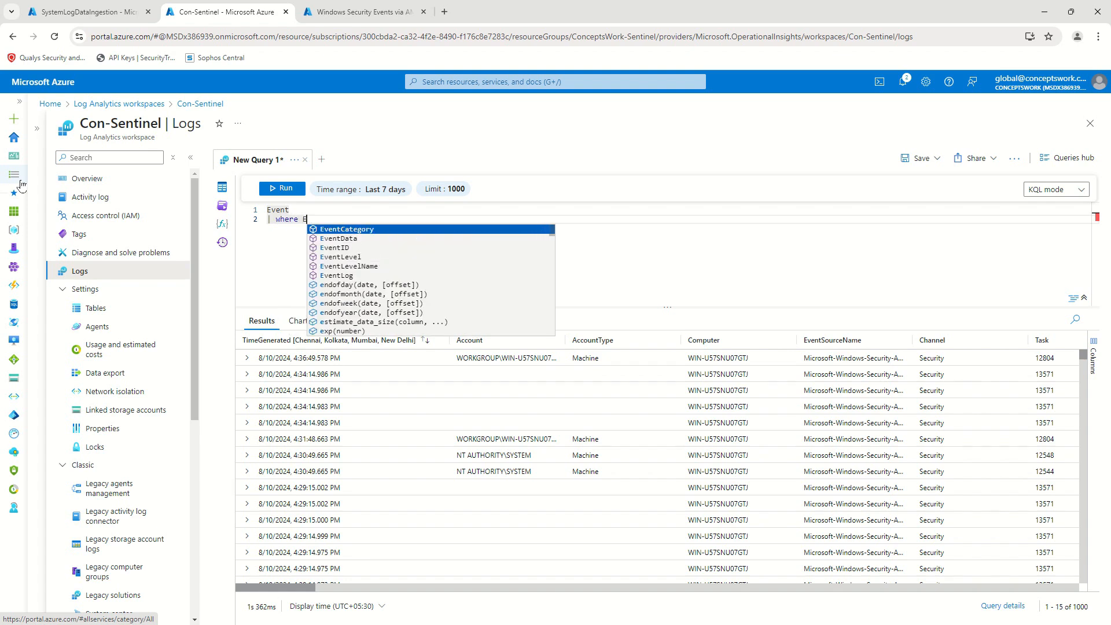
pyautogui.press('Down')
pyautogui.press('Down')
pyautogui.press('Return')
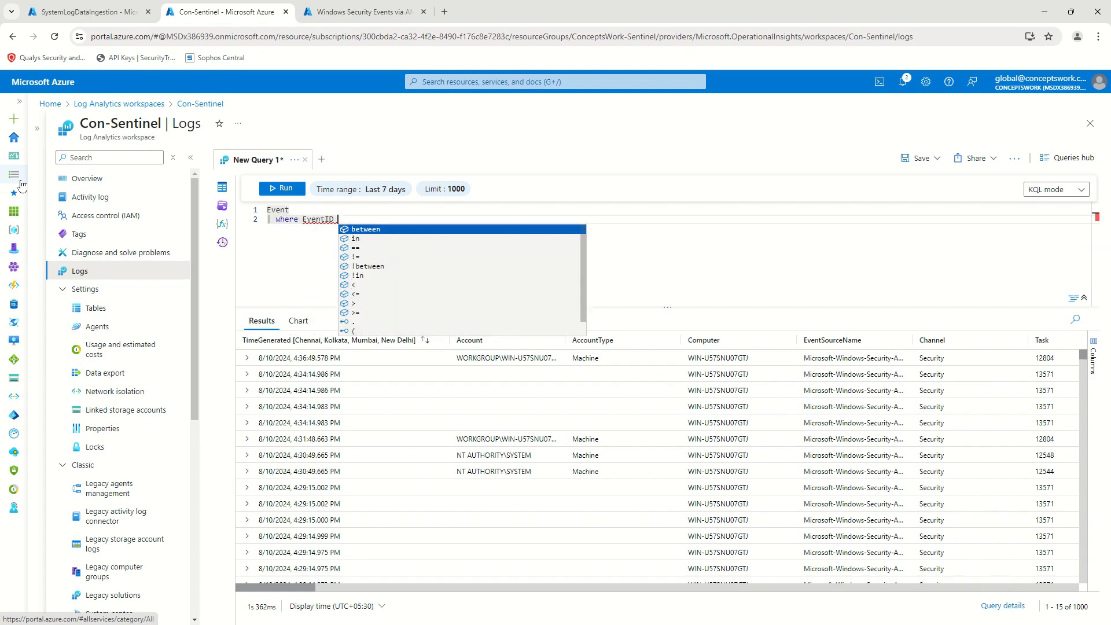
pyautogui.press('Down')
pyautogui.press('Down')
pyautogui.press('Down')
pyautogui.press('Up')
pyautogui.press('Return')
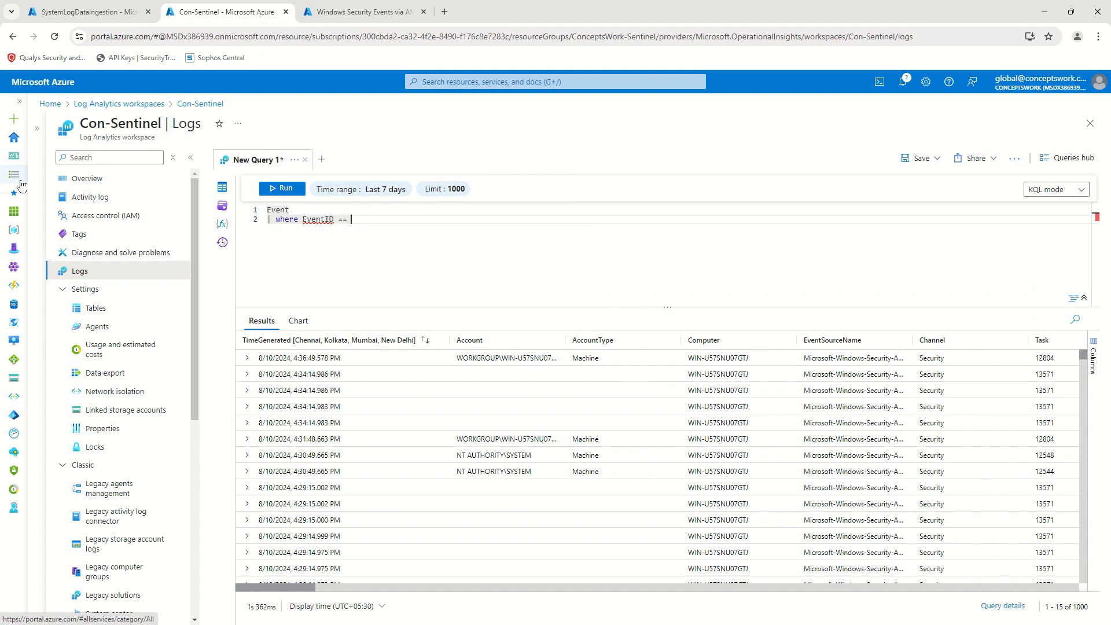
pyautogui.write('104')
pyautogui.click(277, 189)
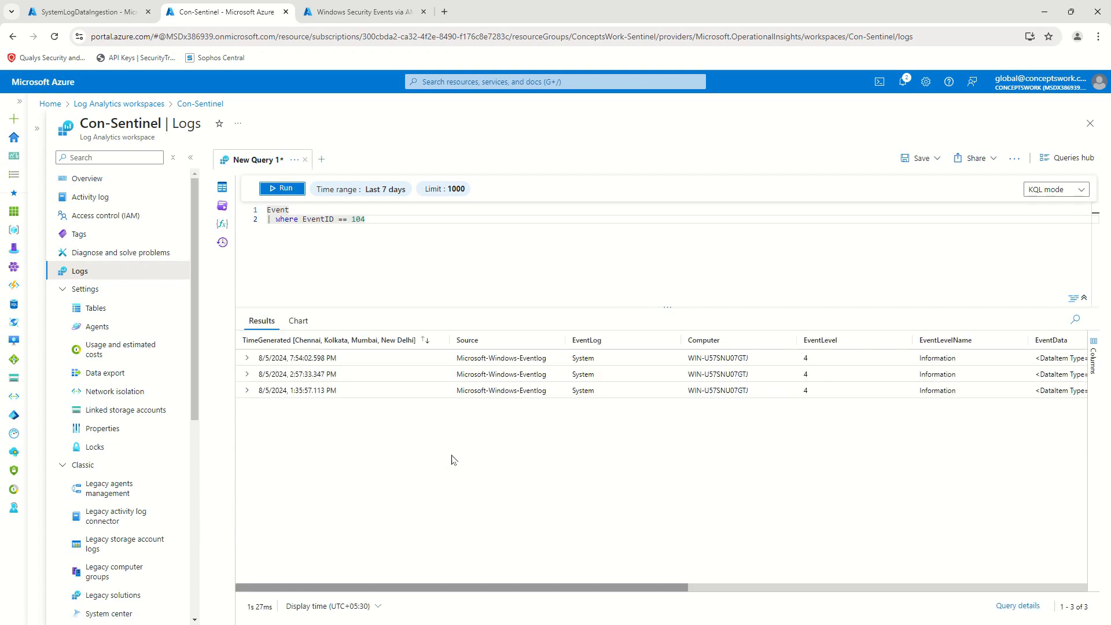
# Copy the computer name from the first result, add "| where Computer contains "WIN-U57SNU07GTJ"" above the EventID filter and run the query
pyautogui.moveTo(686, 362); pyautogui.dragTo(771, 366)
pyautogui.hotkey('ctrl', 'c')
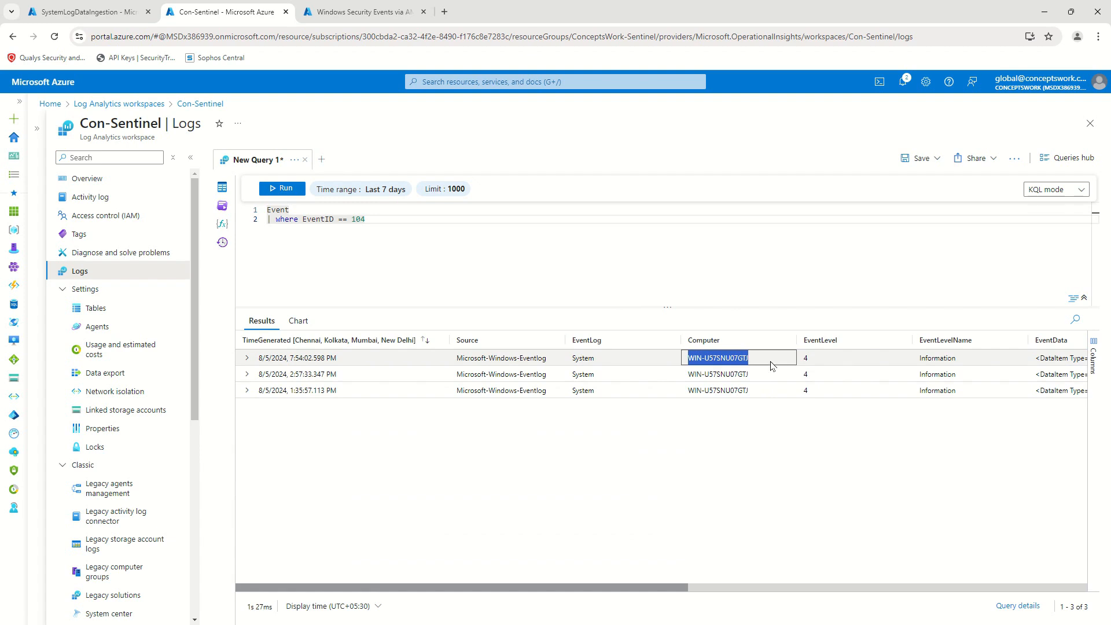
pyautogui.click(311, 211)
pyautogui.press('Return')
pyautogui.write('| w')
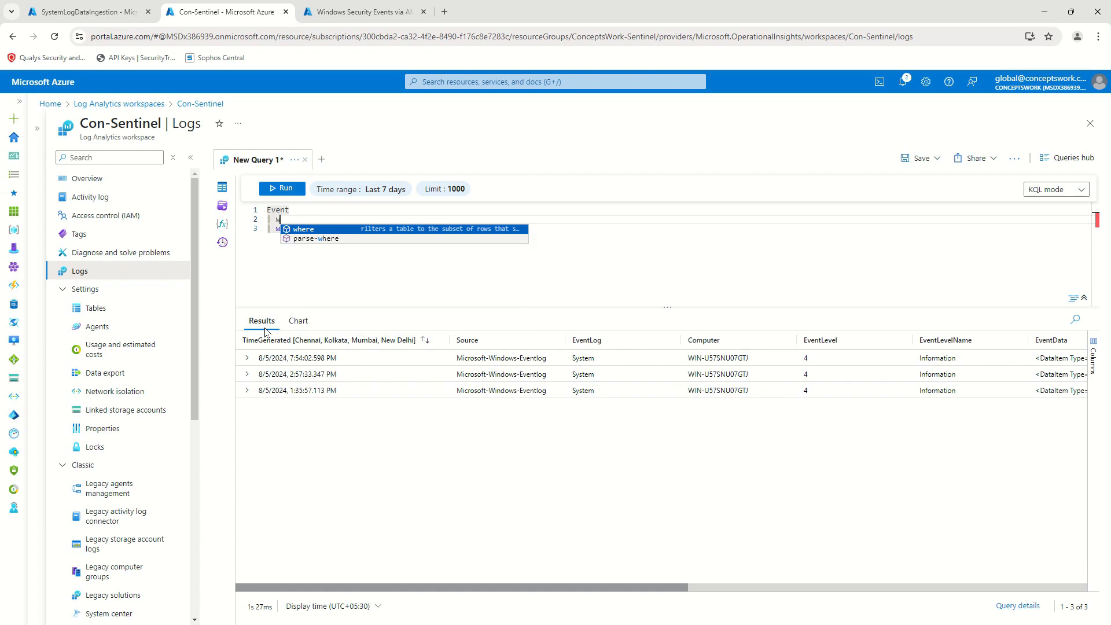
pyautogui.write('here Computer ')
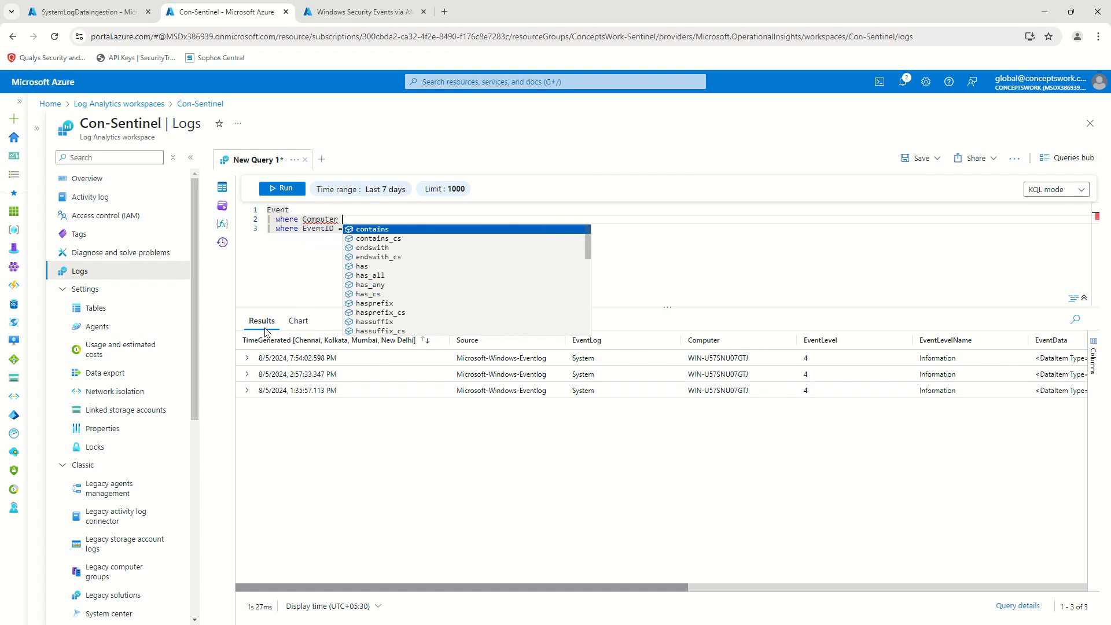
pyautogui.write('contains "')
pyautogui.hotkey('ctrl', 'v')
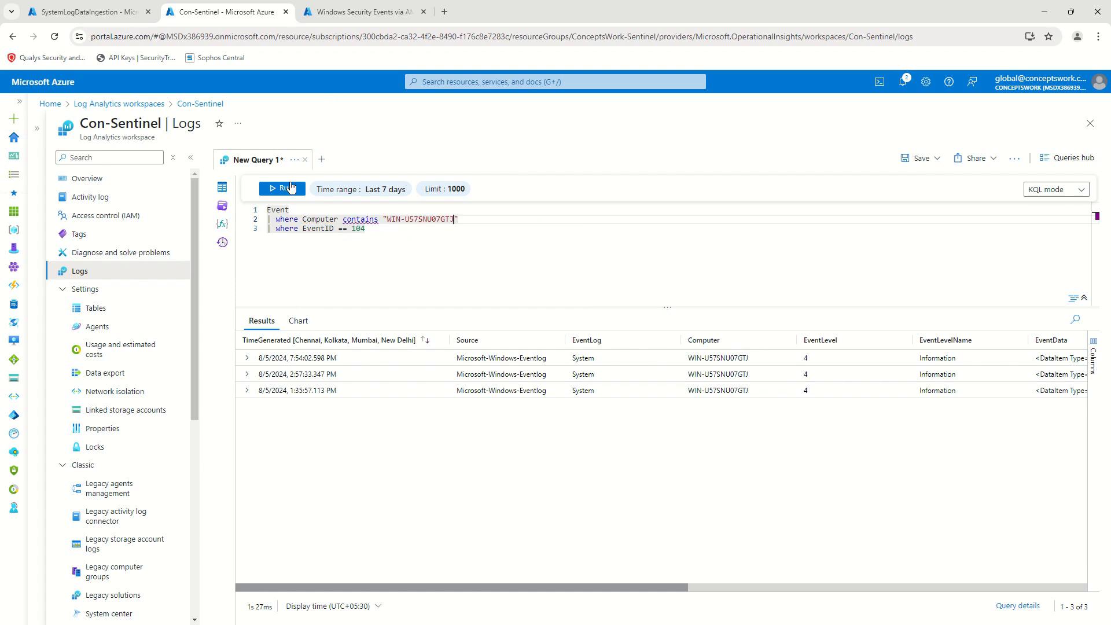
pyautogui.click(290, 188)
# Select the entire Event query, then switch to the data collection rule's tab and open the Con-Sentinel workspace in Microsoft Sentinel
pyautogui.click(424, 248)
pyautogui.hotkey('ctrl', 'a')
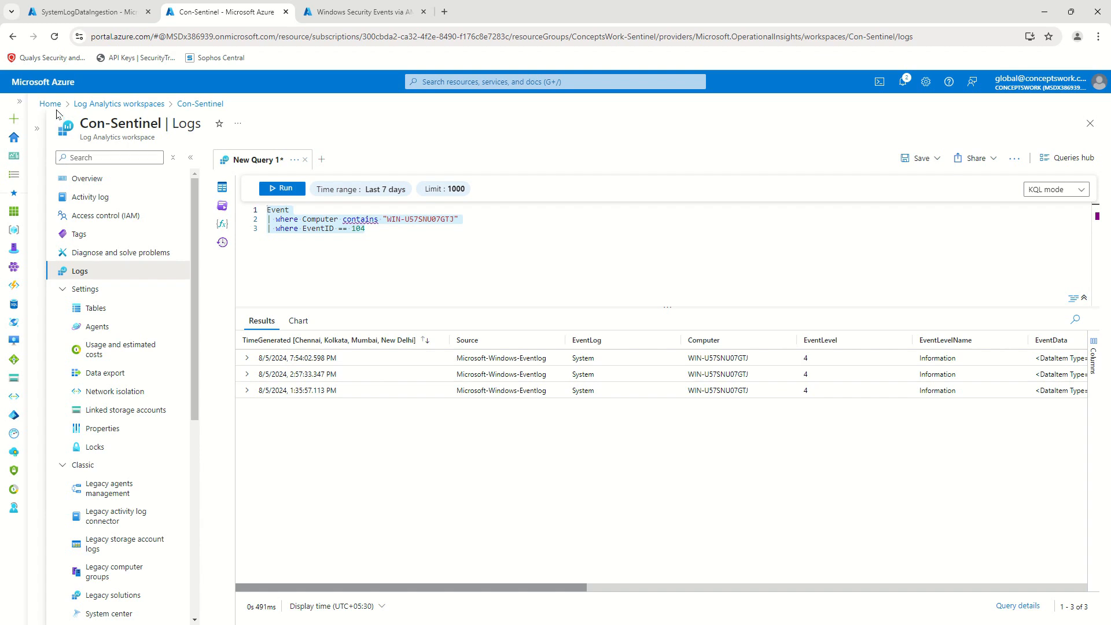
pyautogui.click(46, 10)
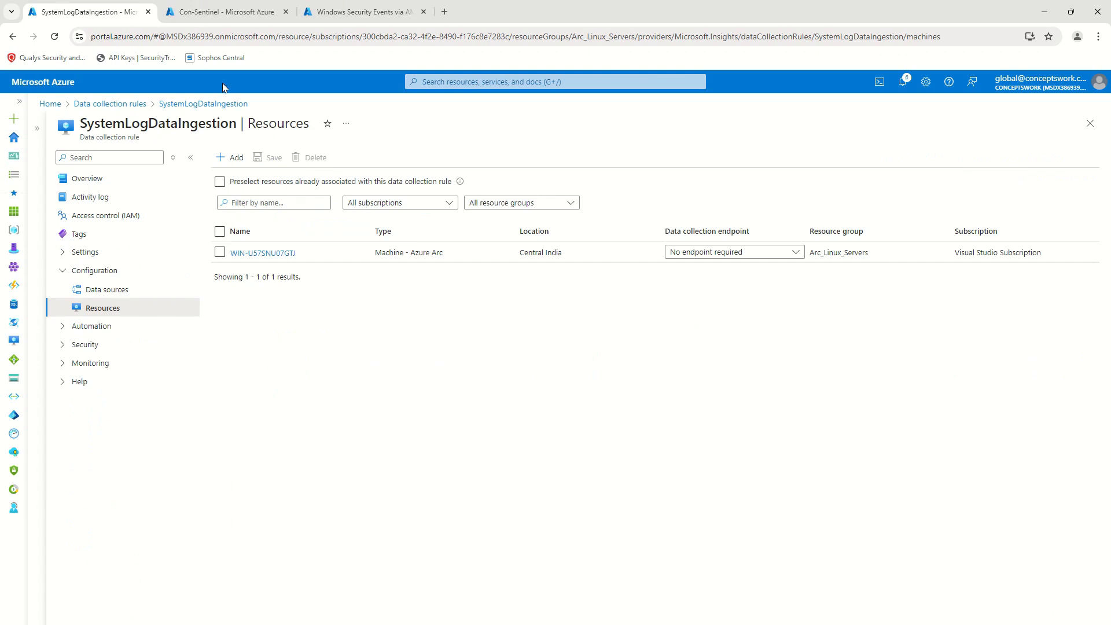
pyautogui.click(1090, 123)
pyautogui.click(1090, 123)
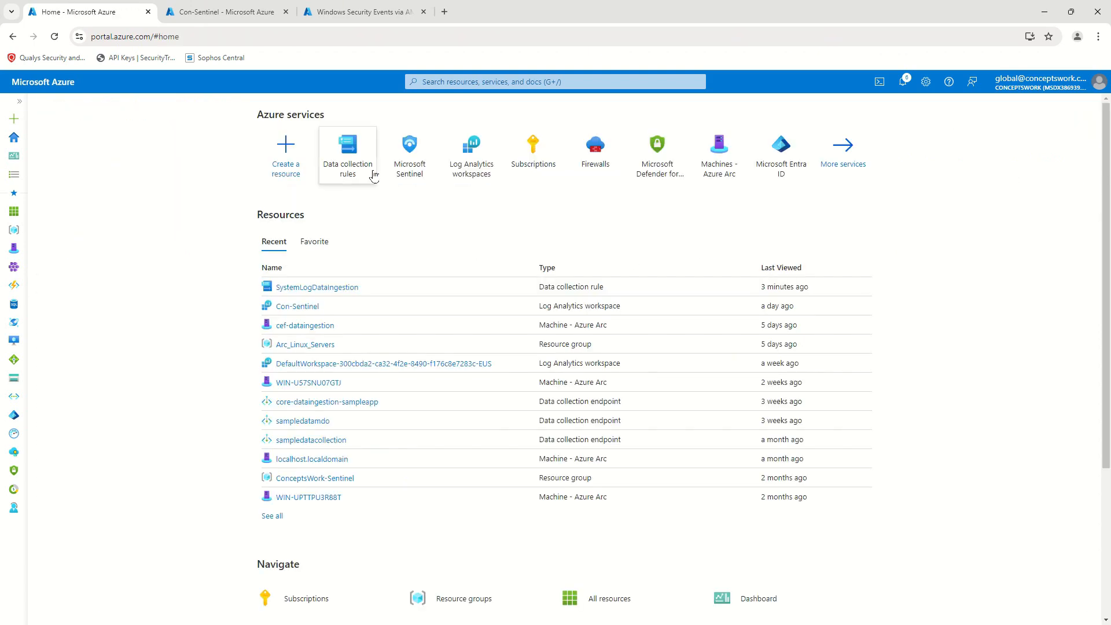
pyautogui.click(410, 165)
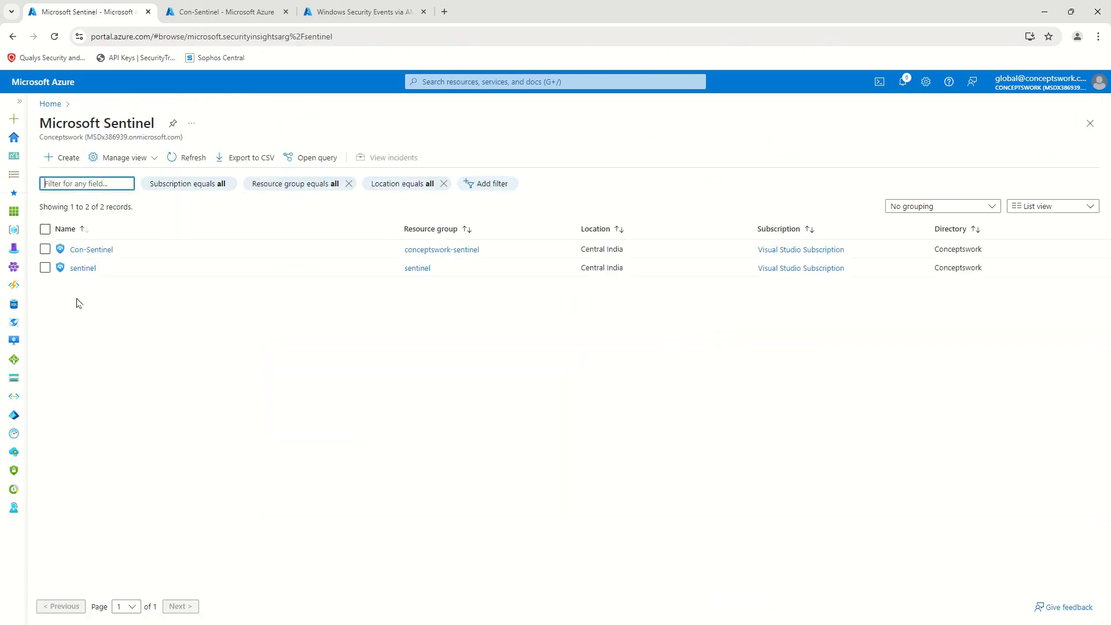
pyautogui.click(90, 249)
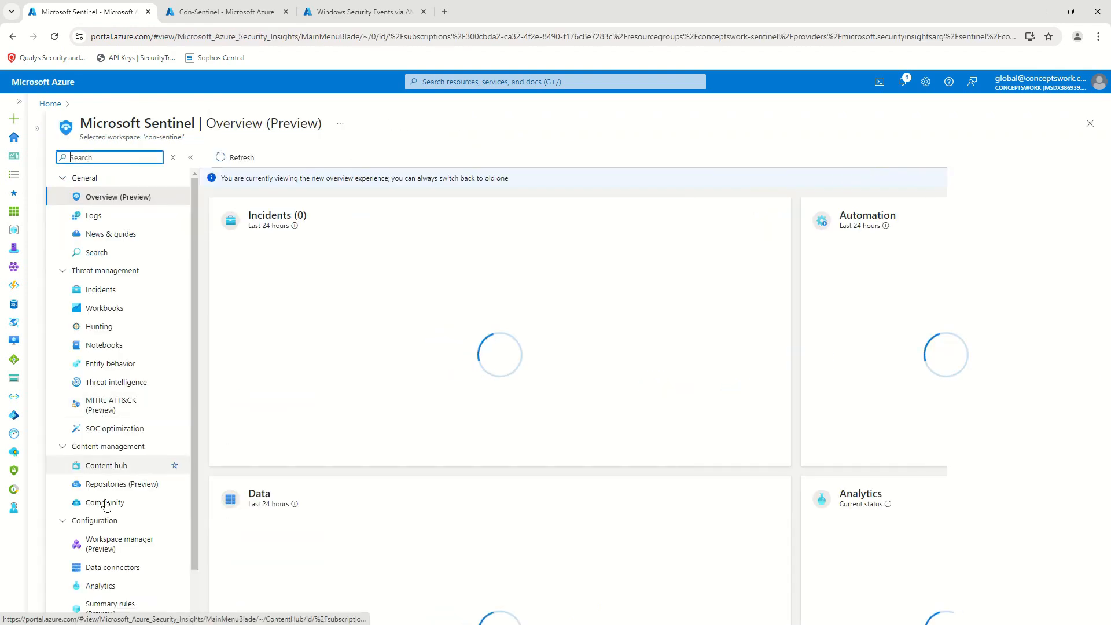
# Open the con-sentinel workspace's Analytics page and start creating a new NRT query rule
pyautogui.scroll(-1, 145, 510)
pyautogui.click(127, 535)
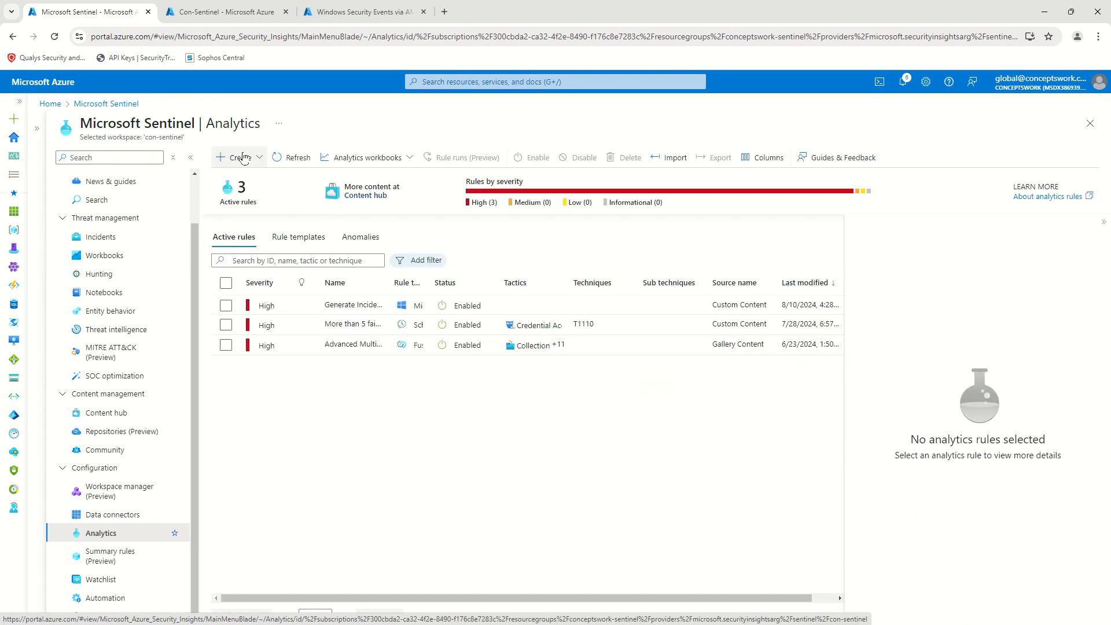
pyautogui.click(240, 158)
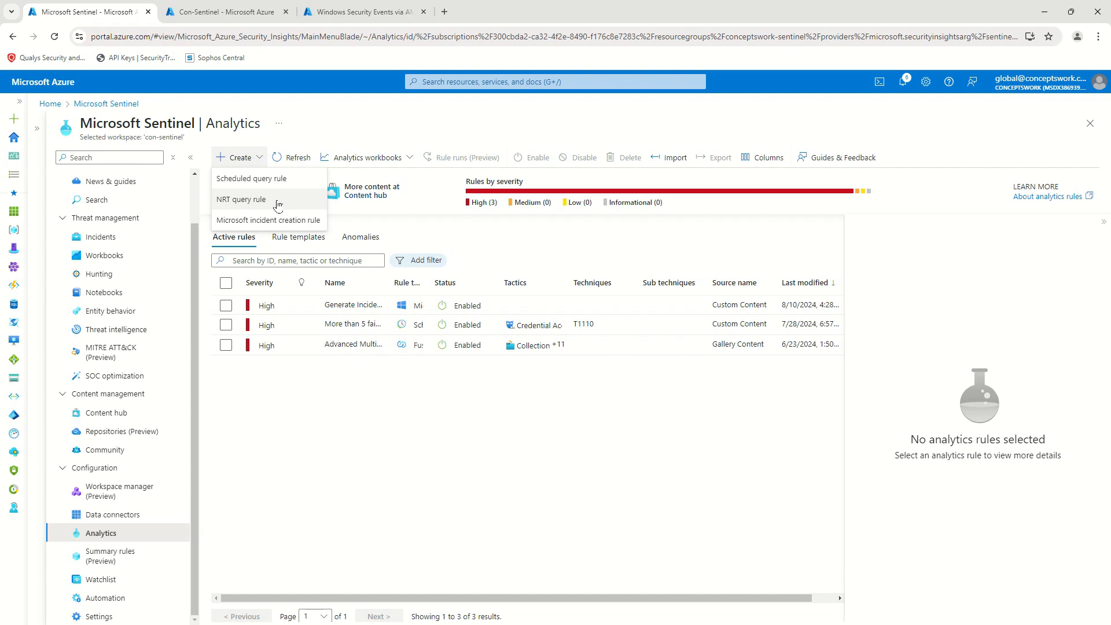
pyautogui.click(278, 205)
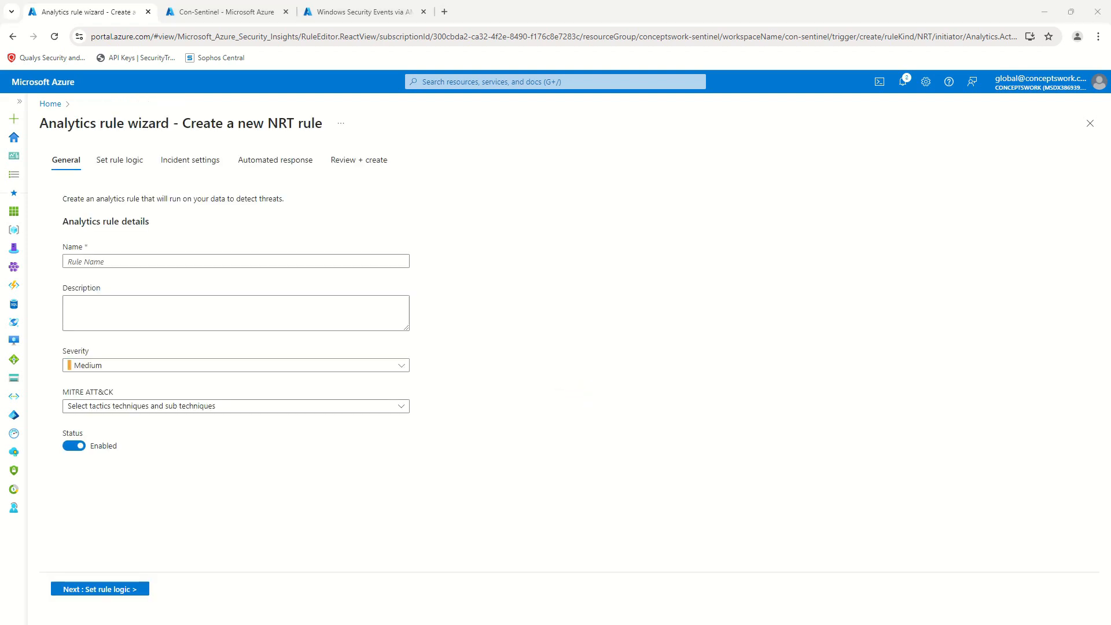
# Enter "Logs Cleared for Critical Servers | Windows" as both the name and the description of the NRT rule
pyautogui.click(113, 261)
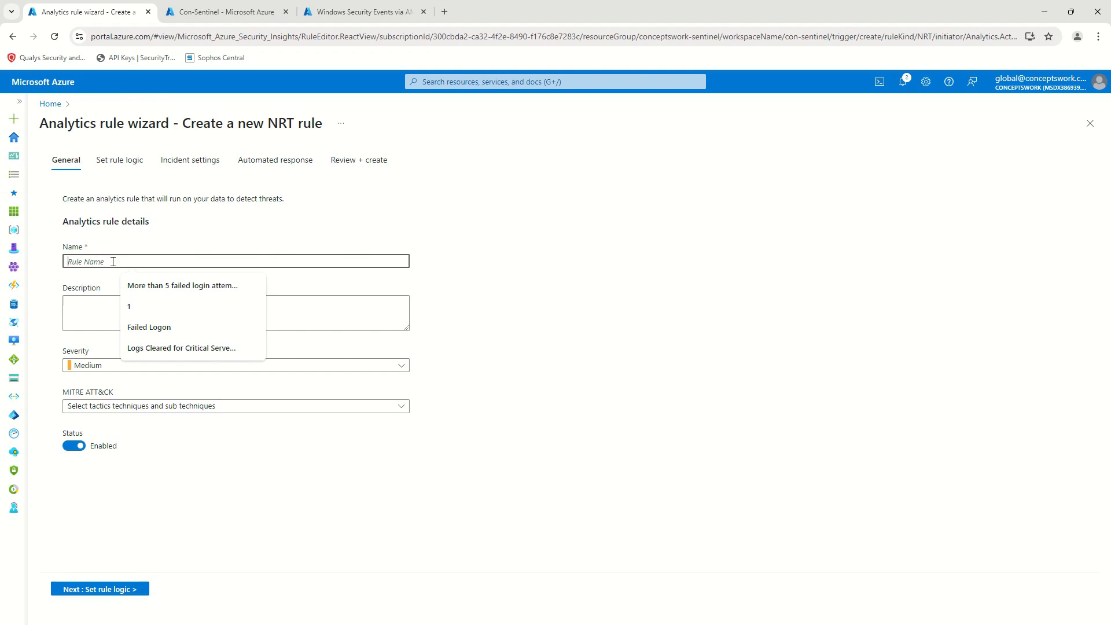
pyautogui.click(176, 349)
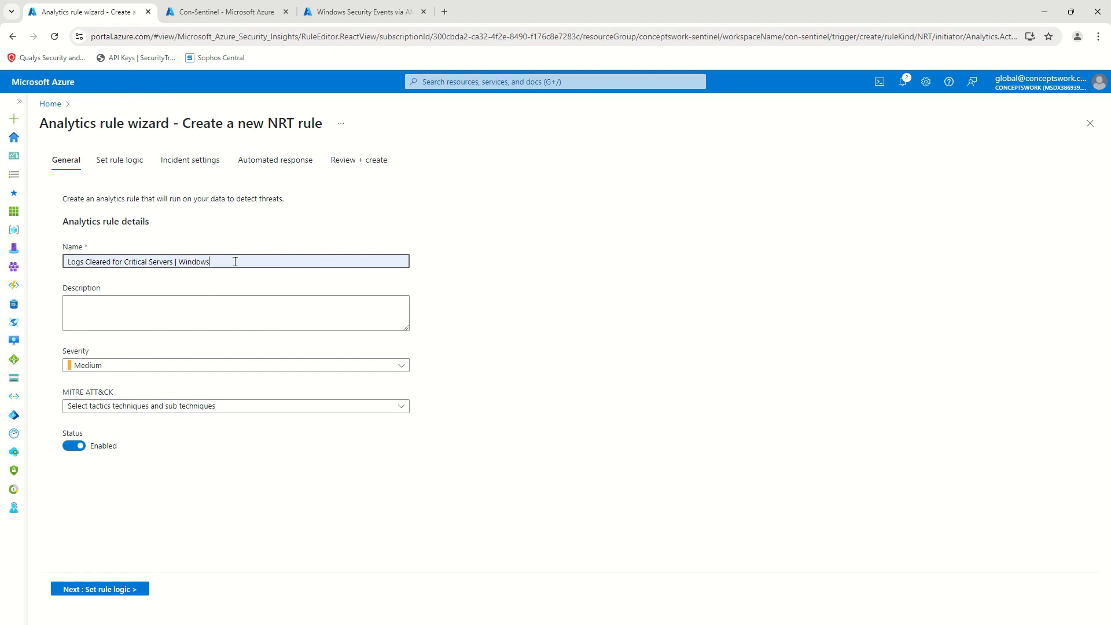
pyautogui.hotkey('ctrl', 'a')
pyautogui.hotkey('ctrl', 'c')
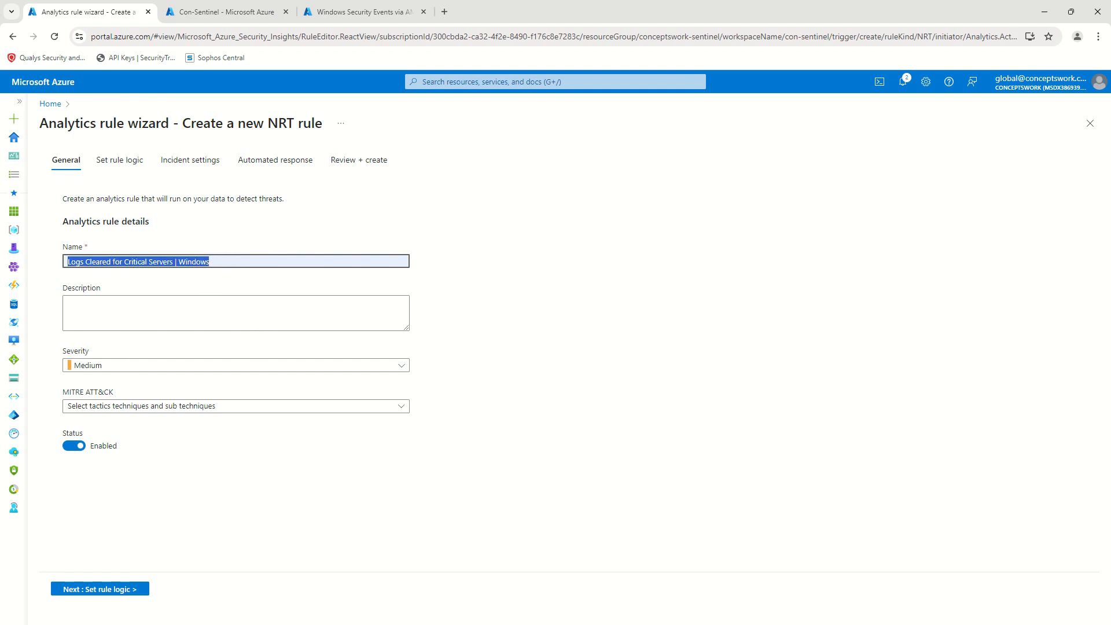
pyautogui.click(219, 303)
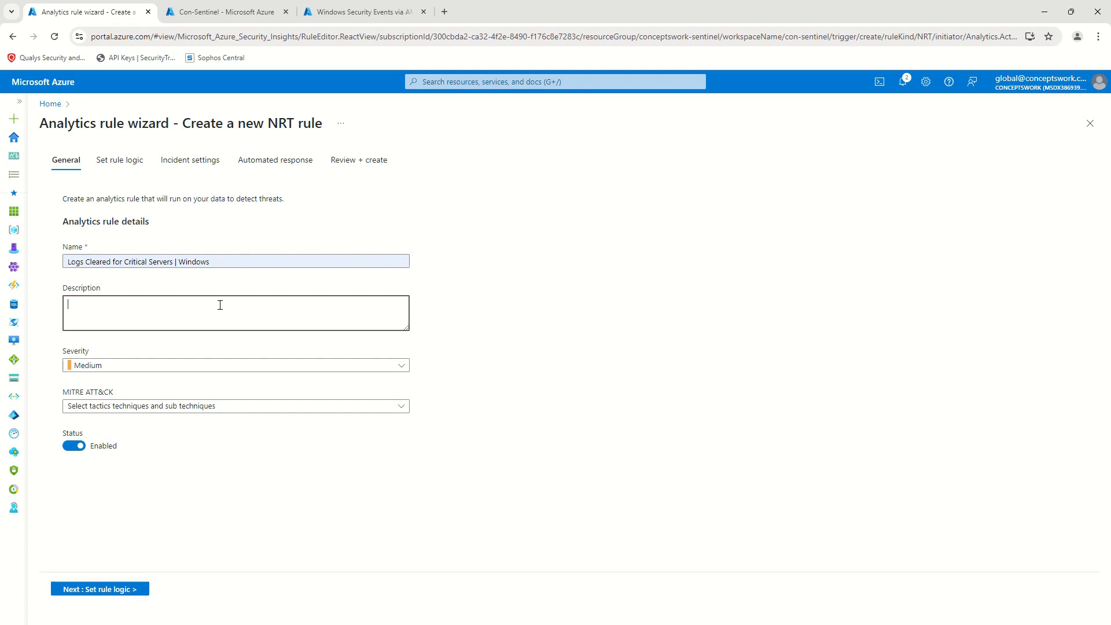
pyautogui.hotkey('ctrl', 'v')
pyautogui.click(248, 468)
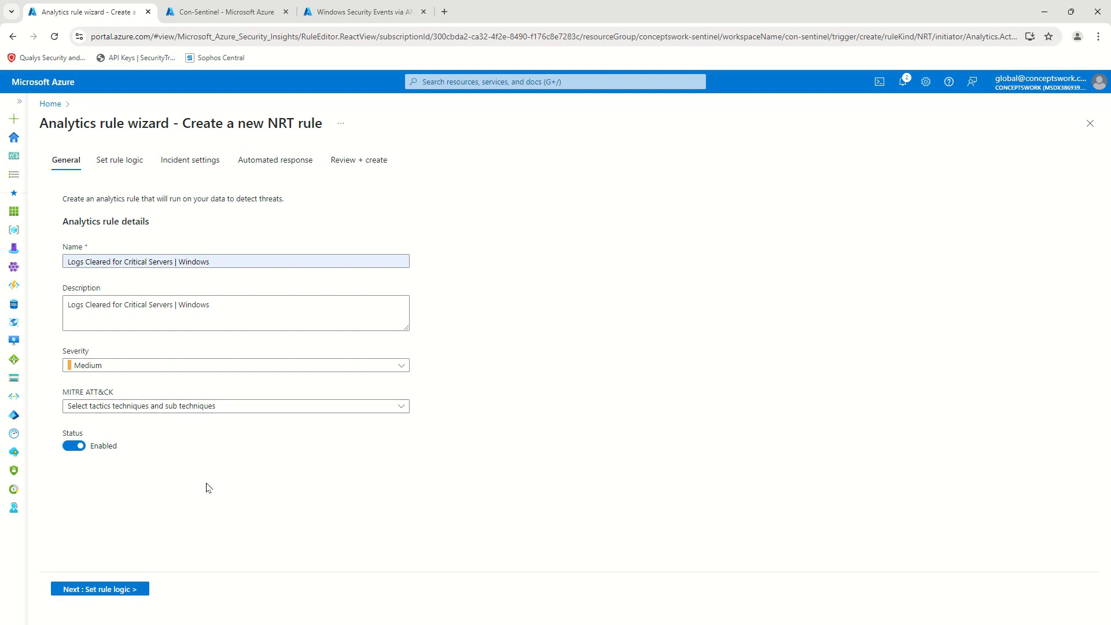
# Open the rule's MITRE ATT&CK choices, then search Google in a new browser tab for "mitre attack techniques for clearing logs"
pyautogui.click(221, 409)
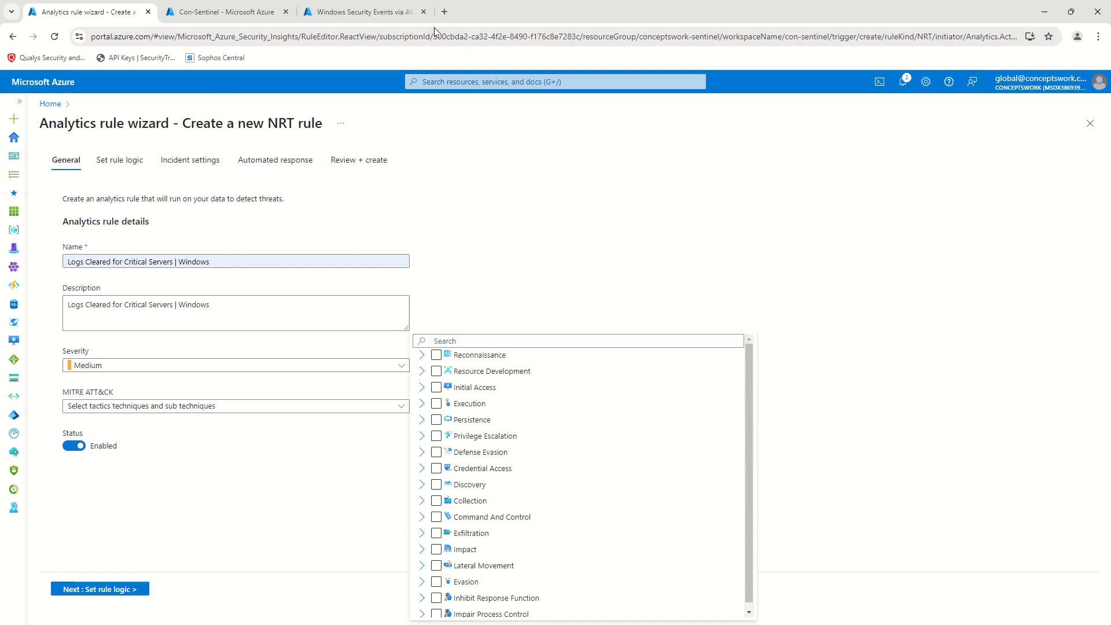
pyautogui.click(444, 12)
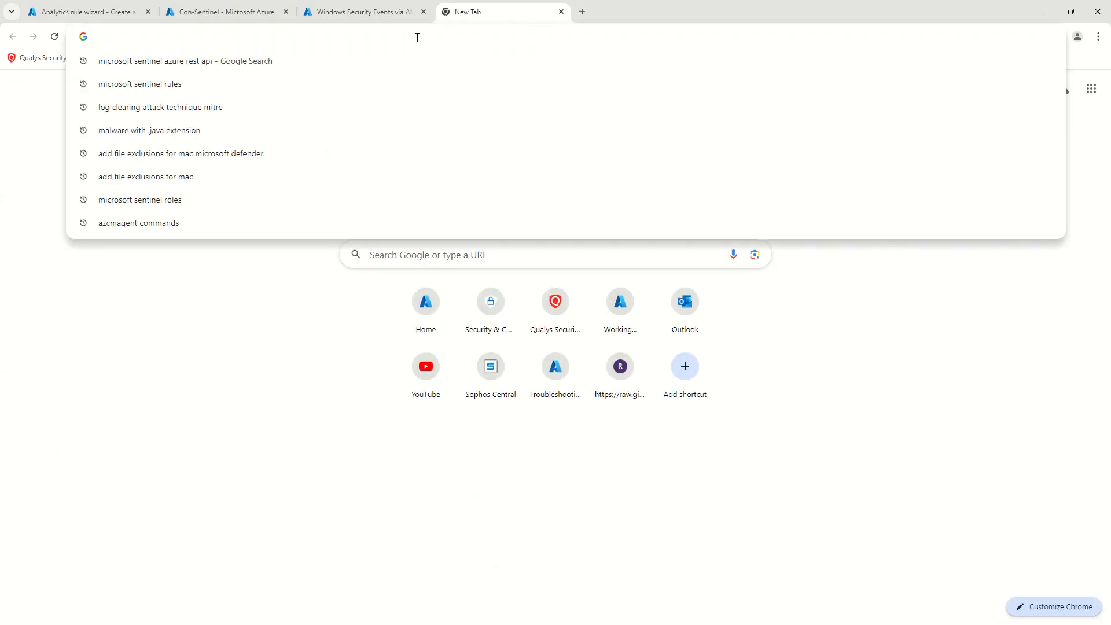
pyautogui.write('mitr')
pyautogui.press('BackSpace')
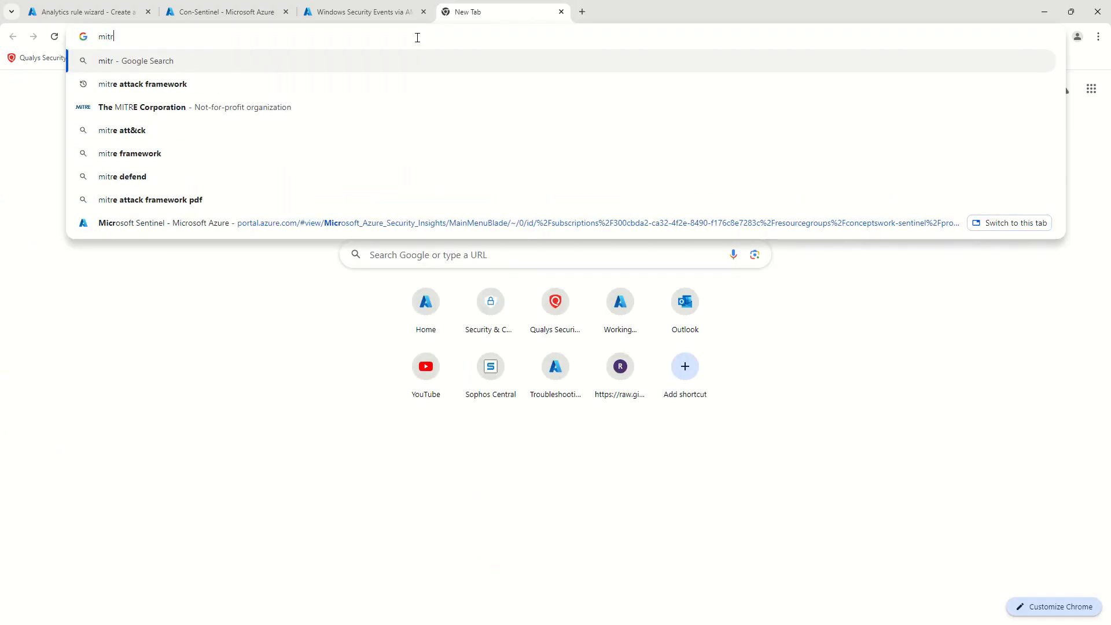
pyautogui.write('e attack techniques for clearing logs')
pyautogui.press('Return')
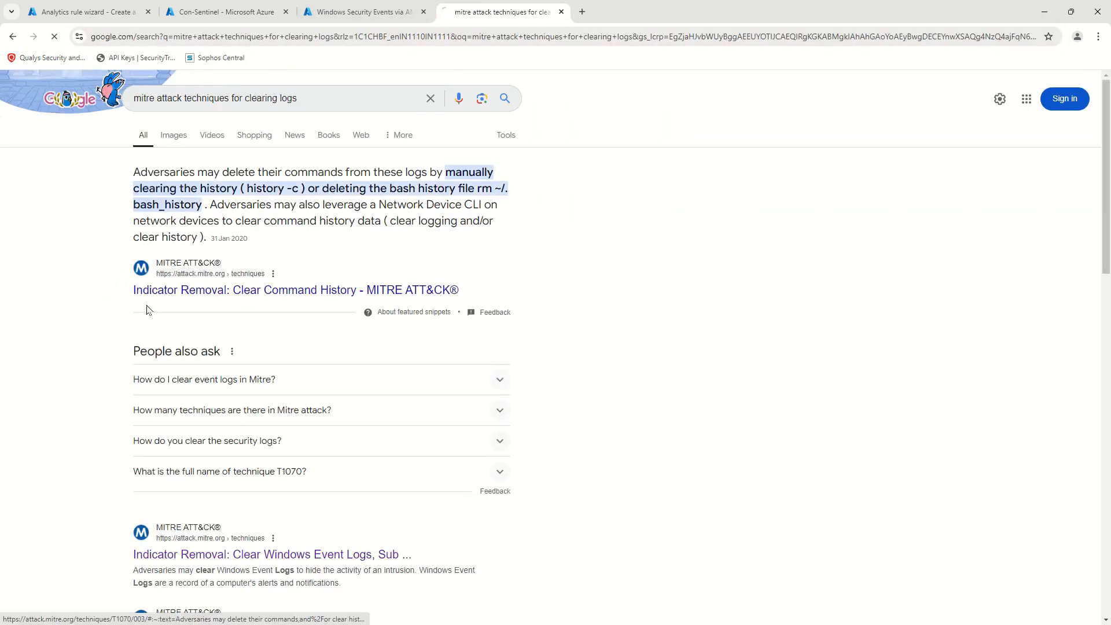
# Open the MITRE ATT&CK page on Indicator Removal: Clear Command History and go to its sibling sub-technique Clear Windows Event Logs
pyautogui.click(206, 291)
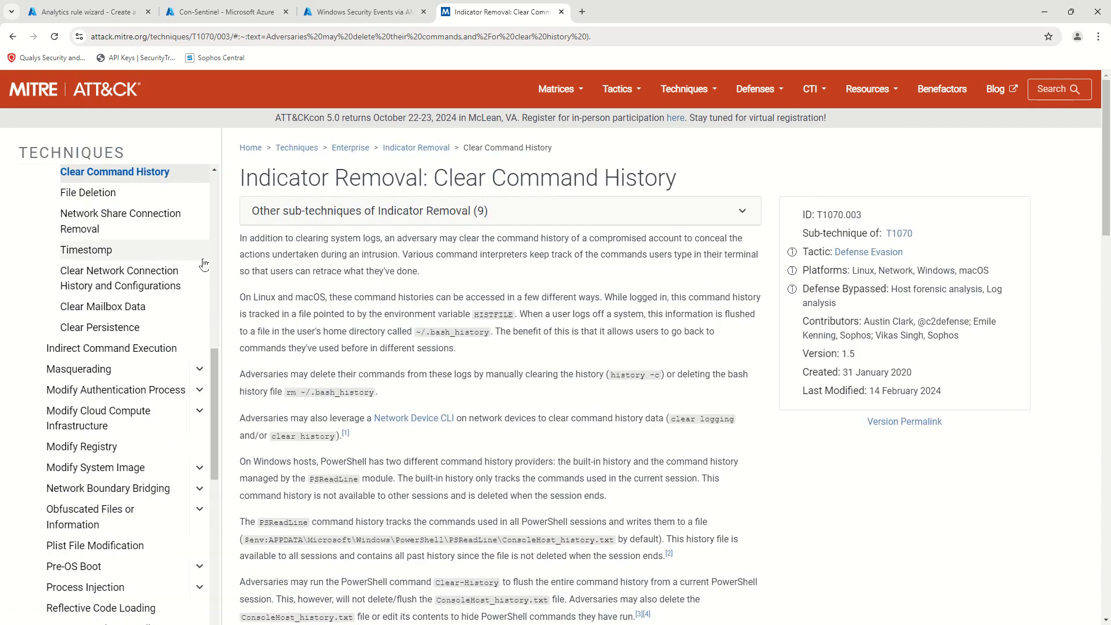
pyautogui.tripleClick(255, 211)
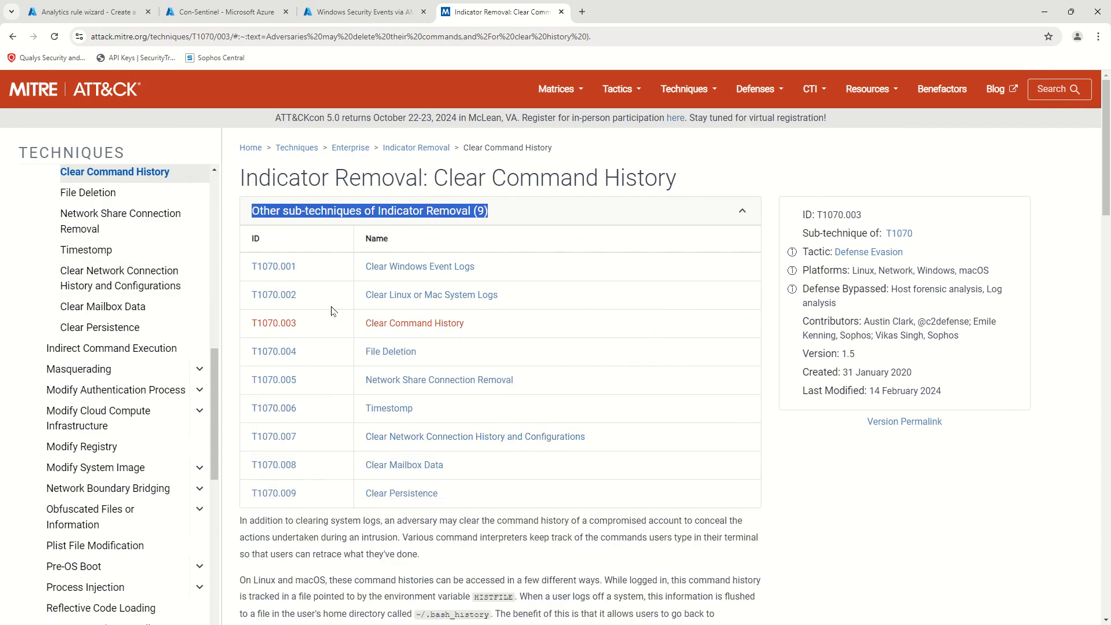
pyautogui.click(443, 268)
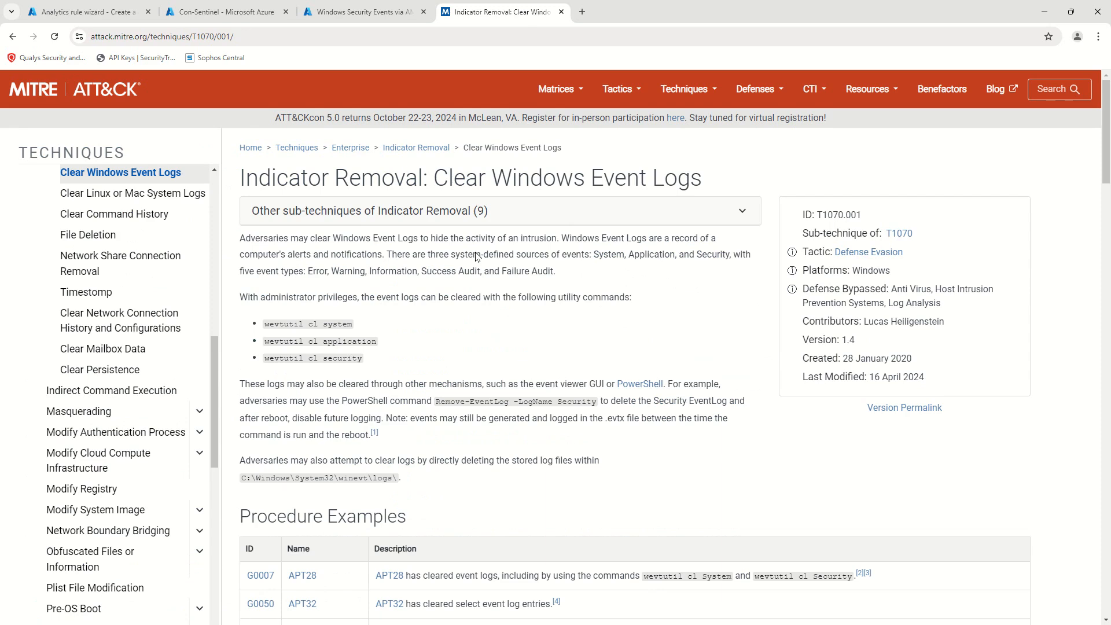
pyautogui.moveTo(246, 179); pyautogui.dragTo(450, 177)
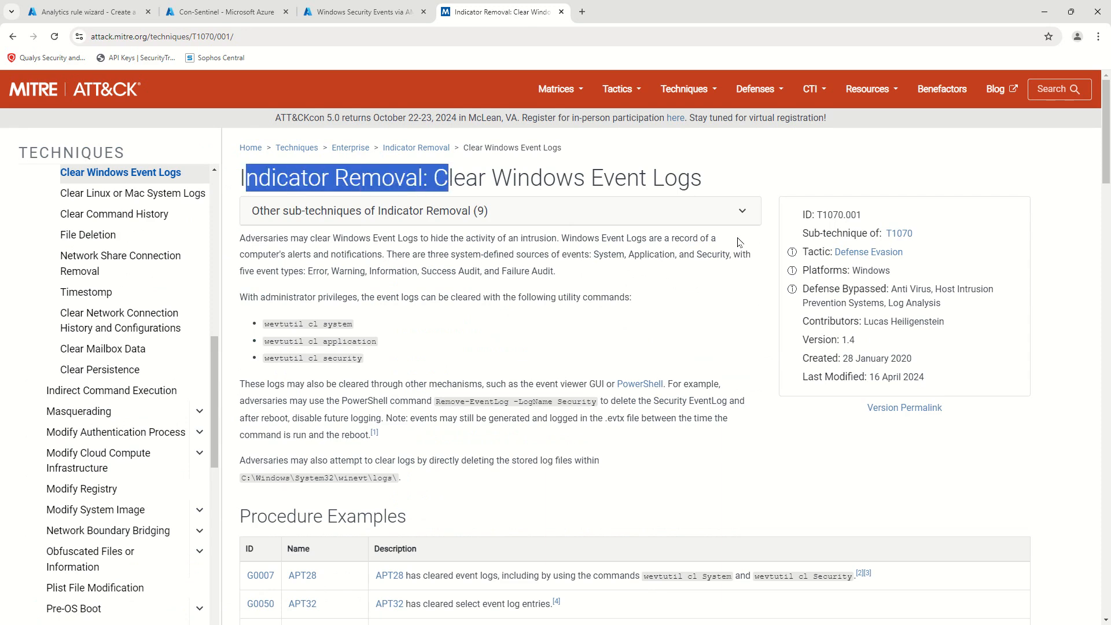
# Return to the rule wizard, filter the MITRE ATT&CK list by "Indi" and expand the Defense Evasion and Evasion tactics
pyautogui.click(79, 14)
pyautogui.click(472, 341)
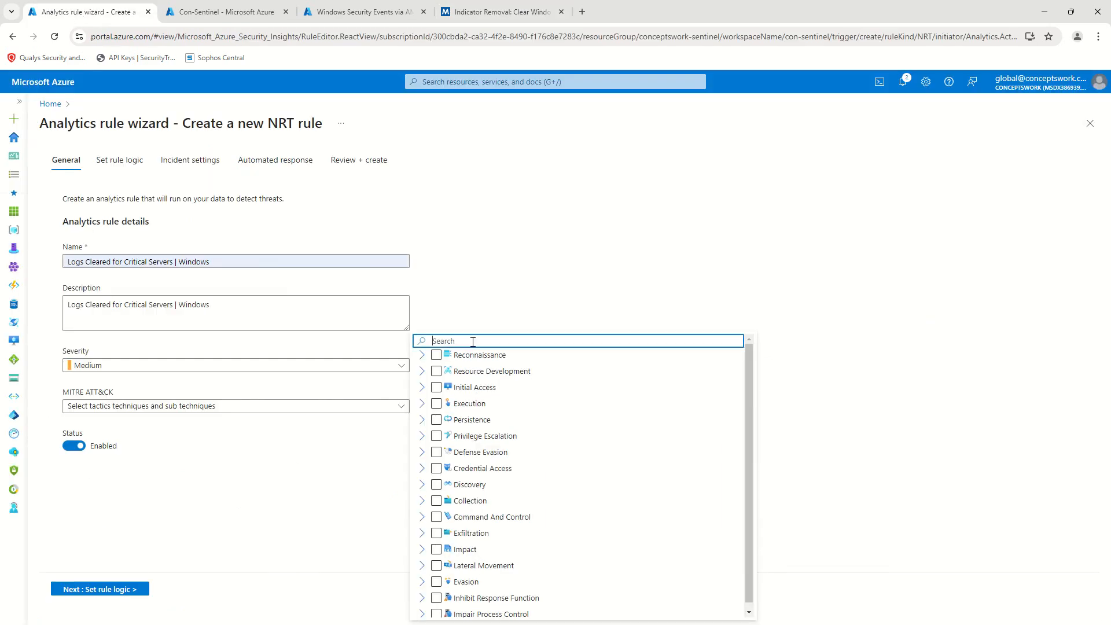
pyautogui.write('In')
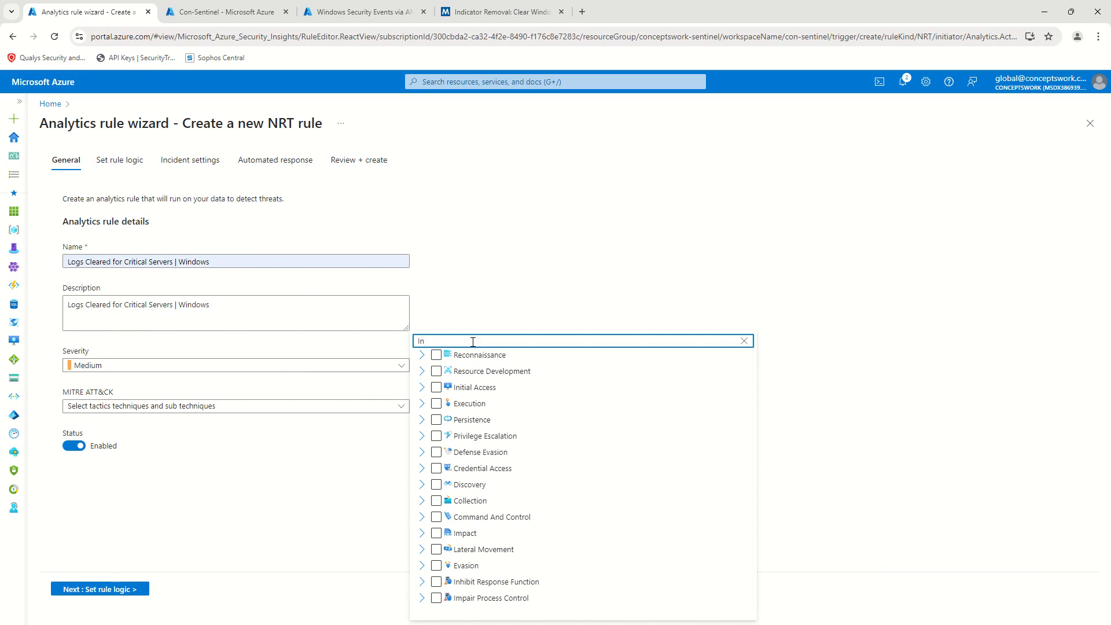
pyautogui.write('di')
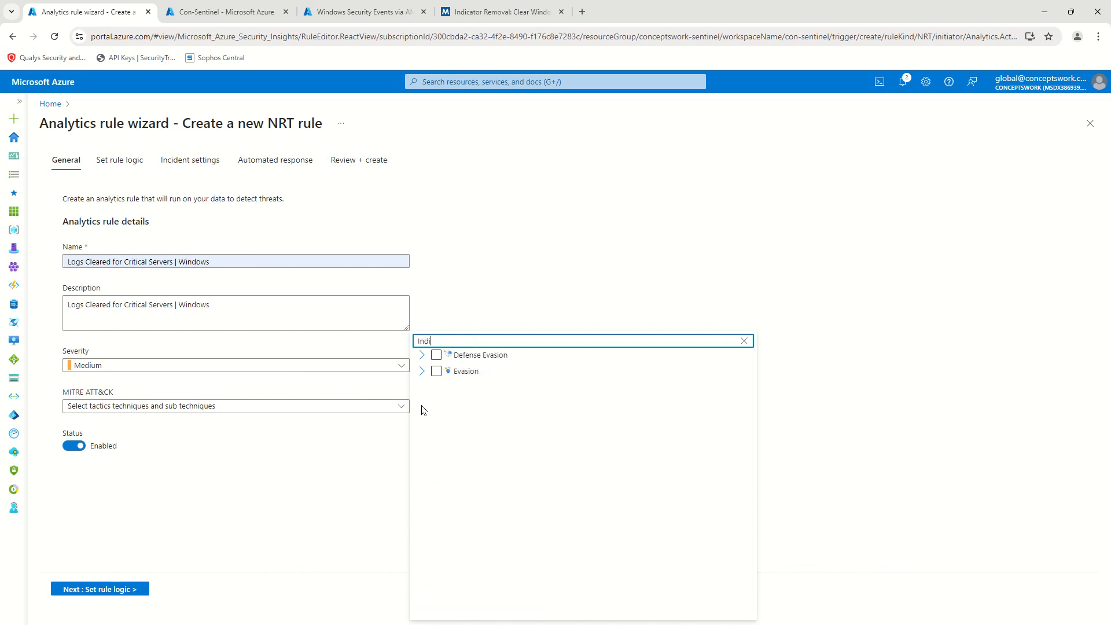
pyautogui.click(422, 355)
pyautogui.click(422, 468)
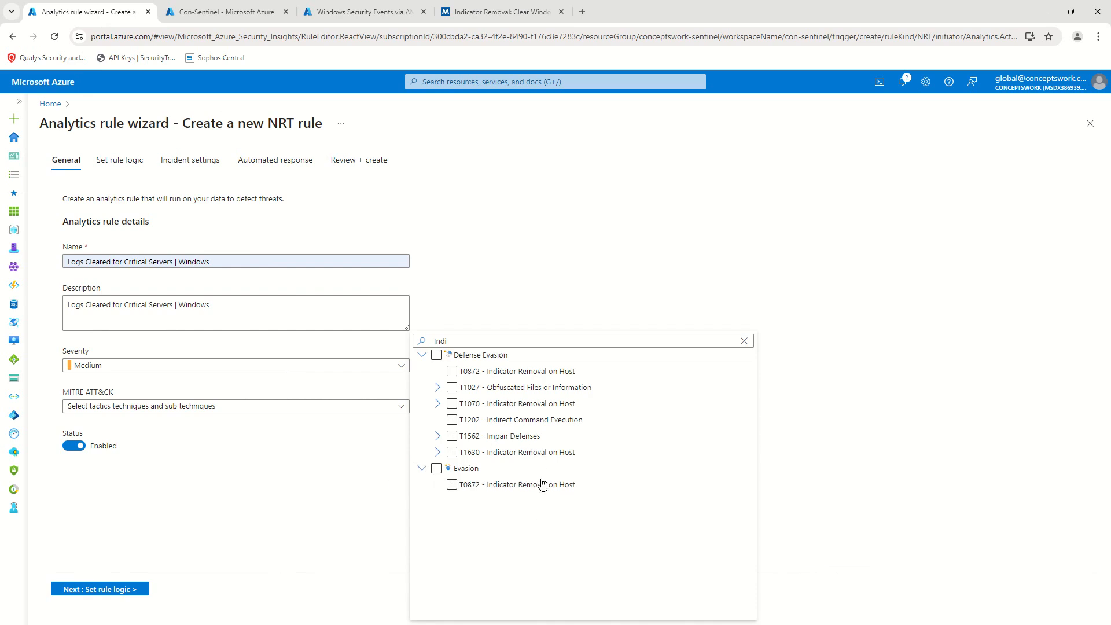
# Review the MITRE ATT&CK page on Clear Windows Event Logs for its technique ID and tactic
pyautogui.click(498, 12)
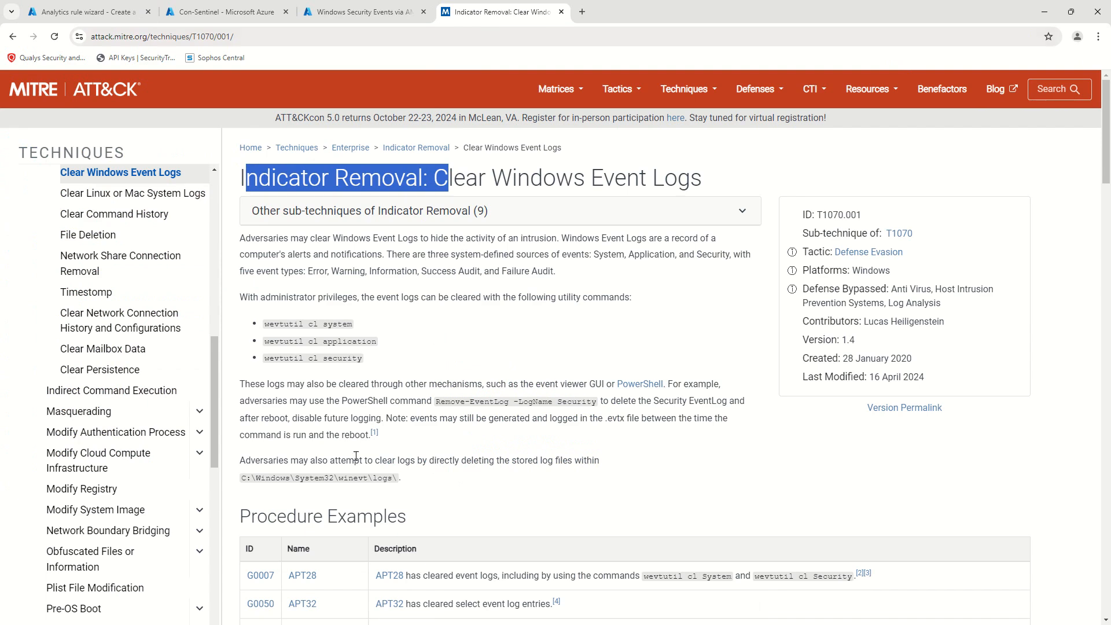
pyautogui.click(481, 302)
pyautogui.scroll(-3, 479, 319)
pyautogui.scroll(3, 500, 325)
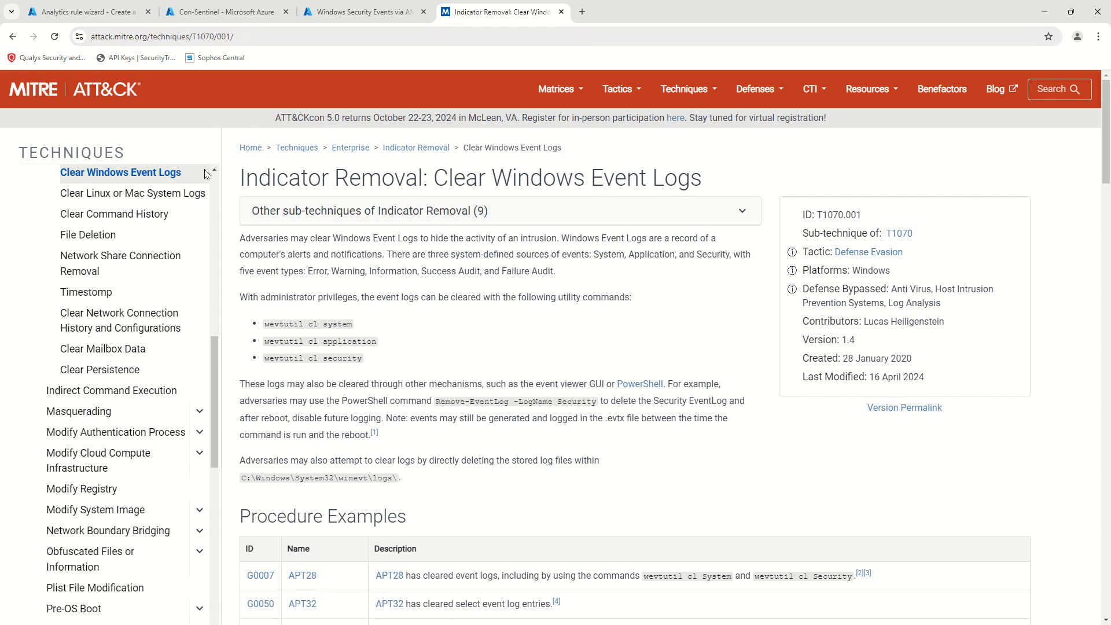
# Back in the rule wizard, select T1070 - Indicator Removal on Host under Defense Evasion as the rule's MITRE technique
pyautogui.click(65, 8)
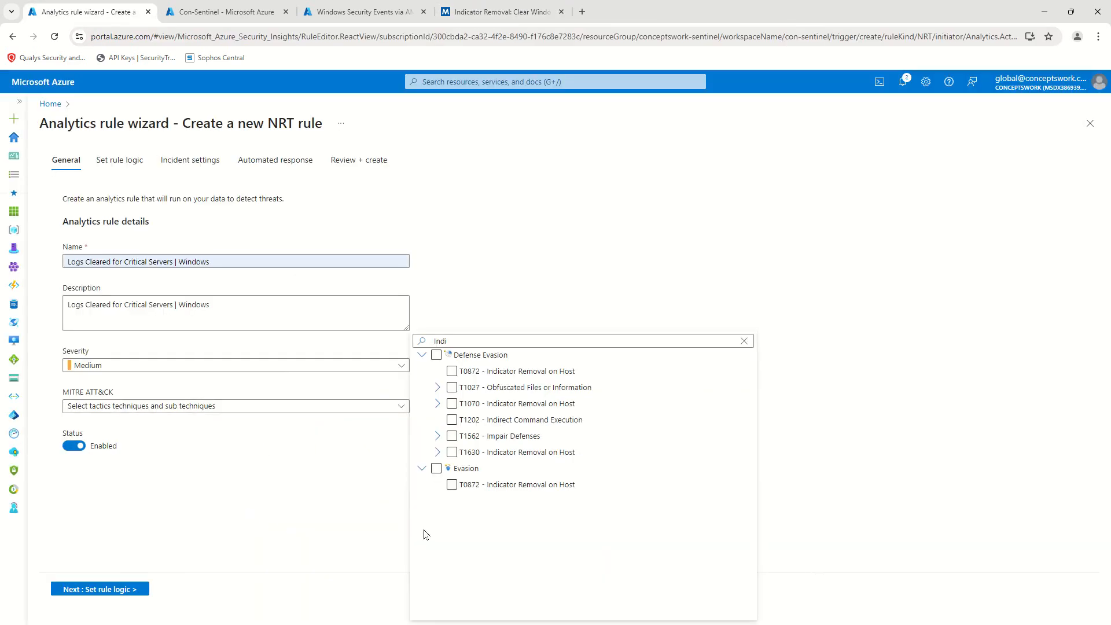
pyautogui.click(437, 452)
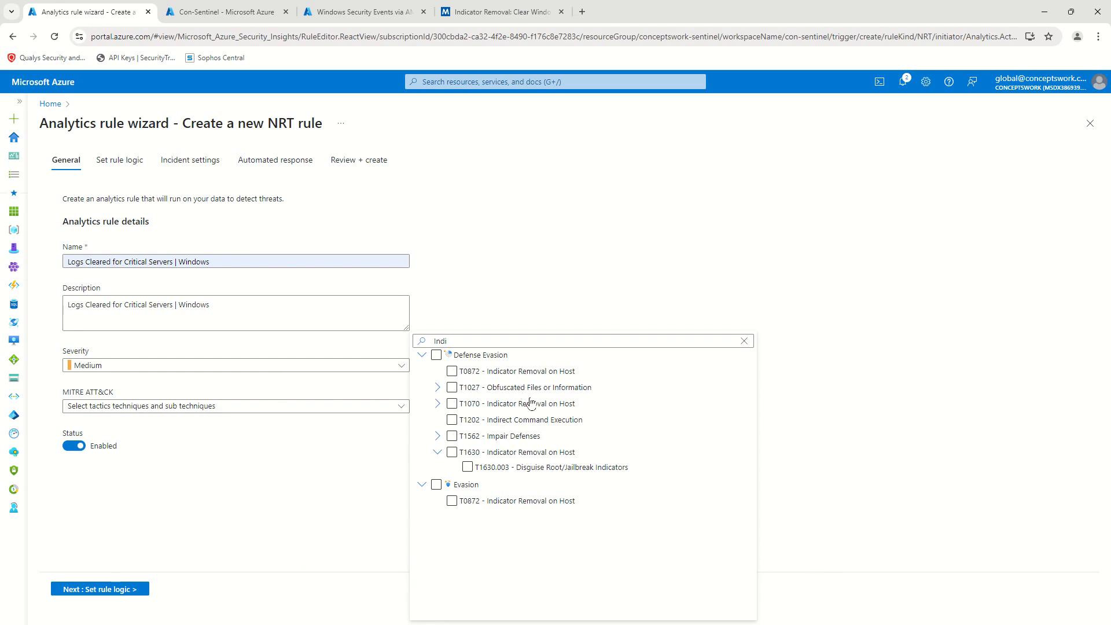
pyautogui.click(438, 403)
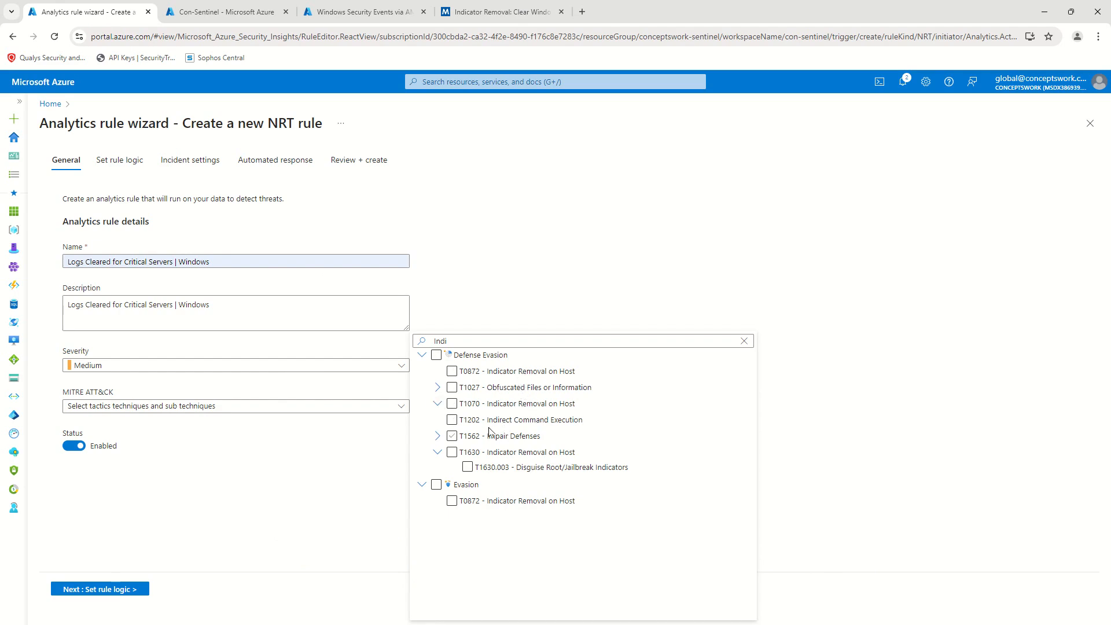
pyautogui.click(452, 403)
pyautogui.click(259, 466)
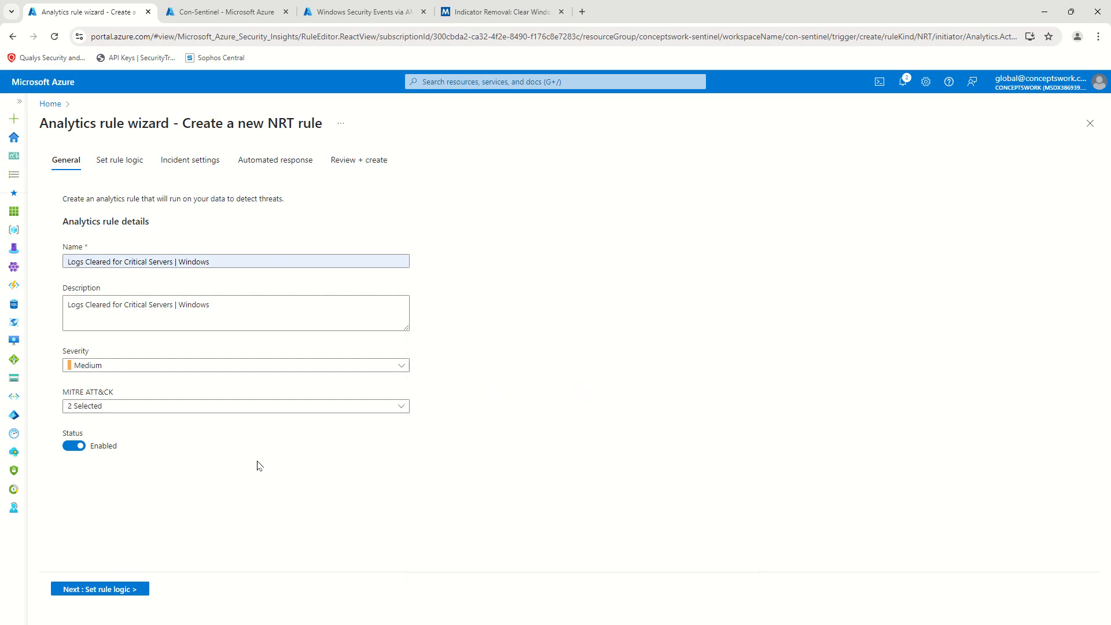
# Check the selected MITRE technique by reopening the list and expanding Defense Evasion
pyautogui.click(122, 411)
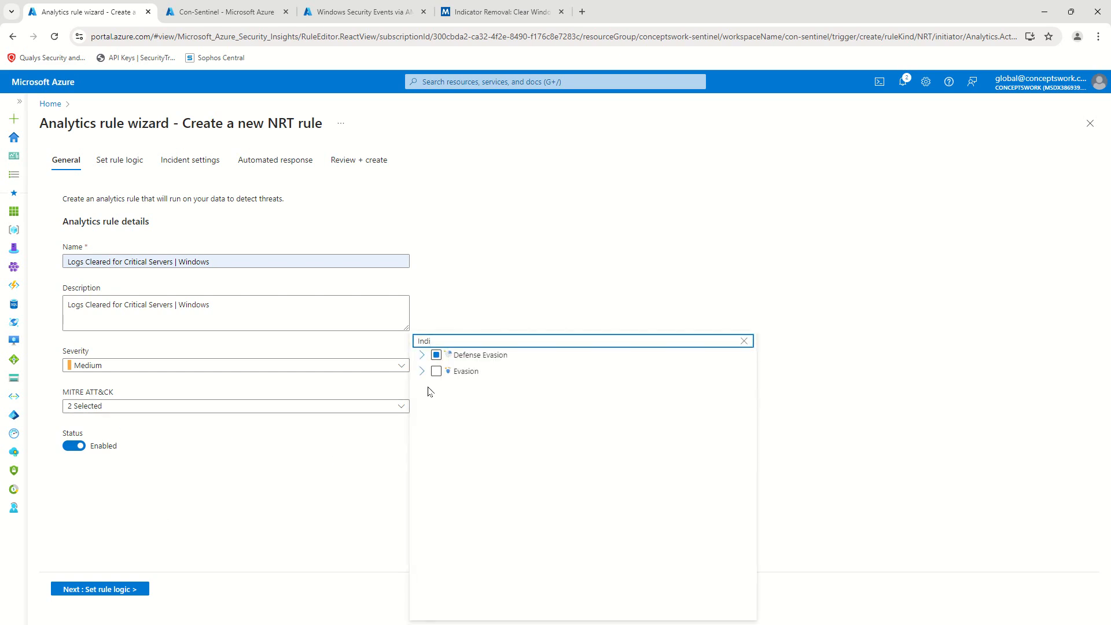
pyautogui.click(422, 355)
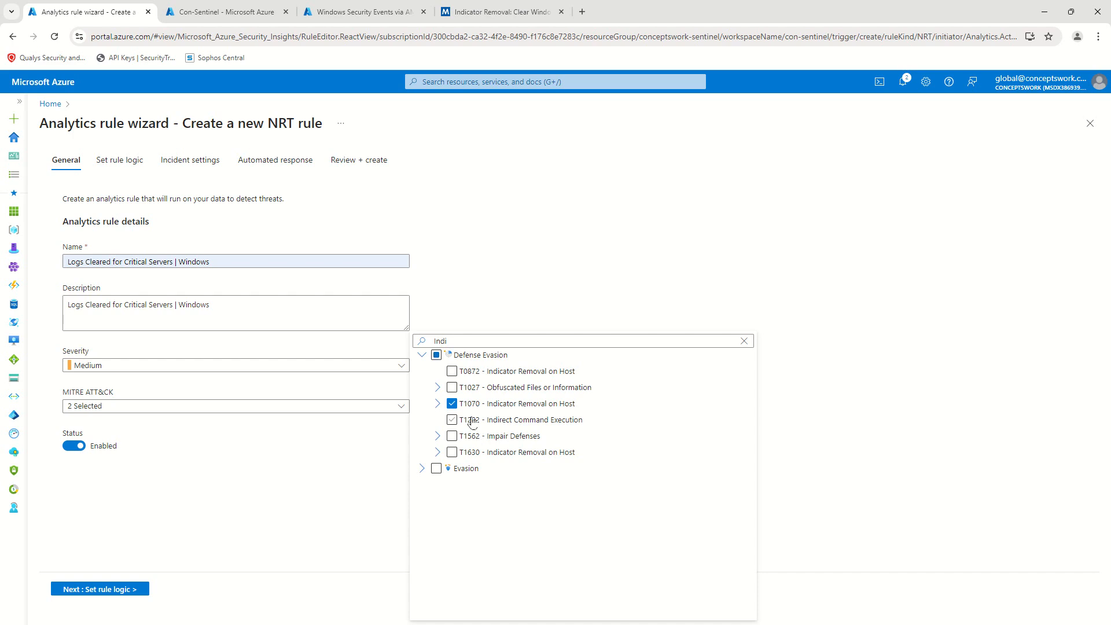
pyautogui.click(187, 490)
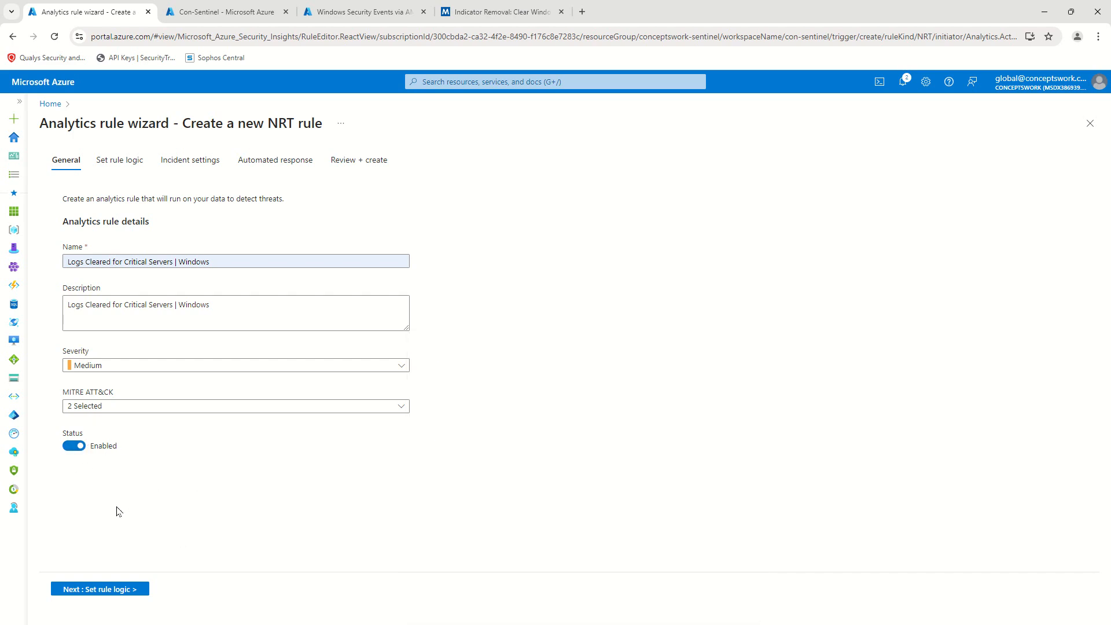
# Set the rule query to Event filtered by Computer contains "WIN-U57SNU07GTJ" and EventID == 104, copied from the workspace Logs, and test it with current data
pyautogui.click(98, 590)
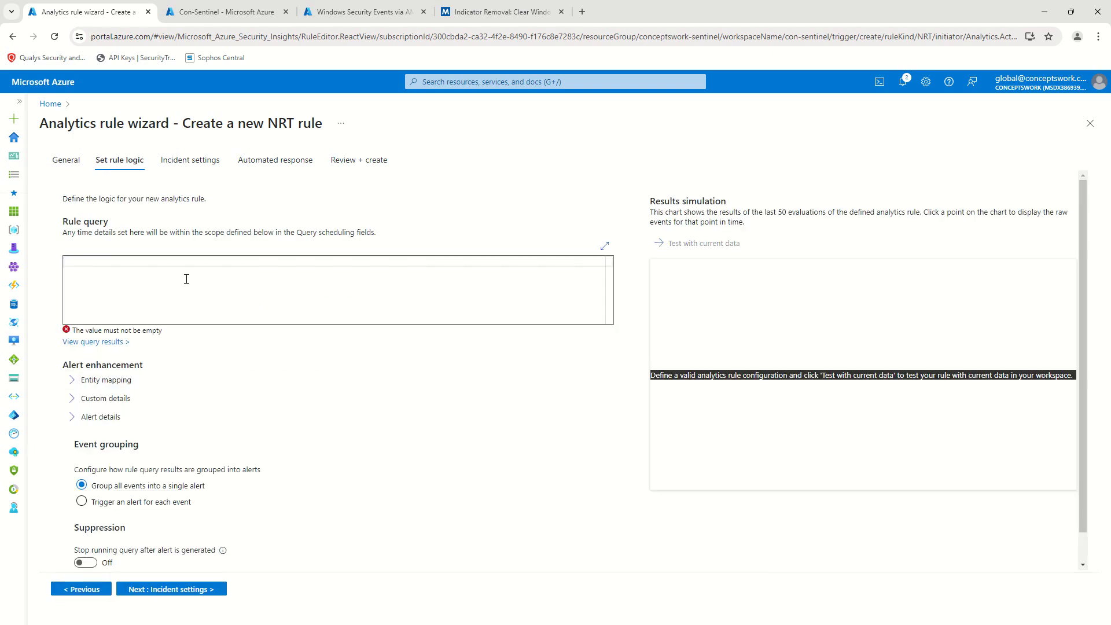
pyautogui.hotkey('ctrl', 'Tab')
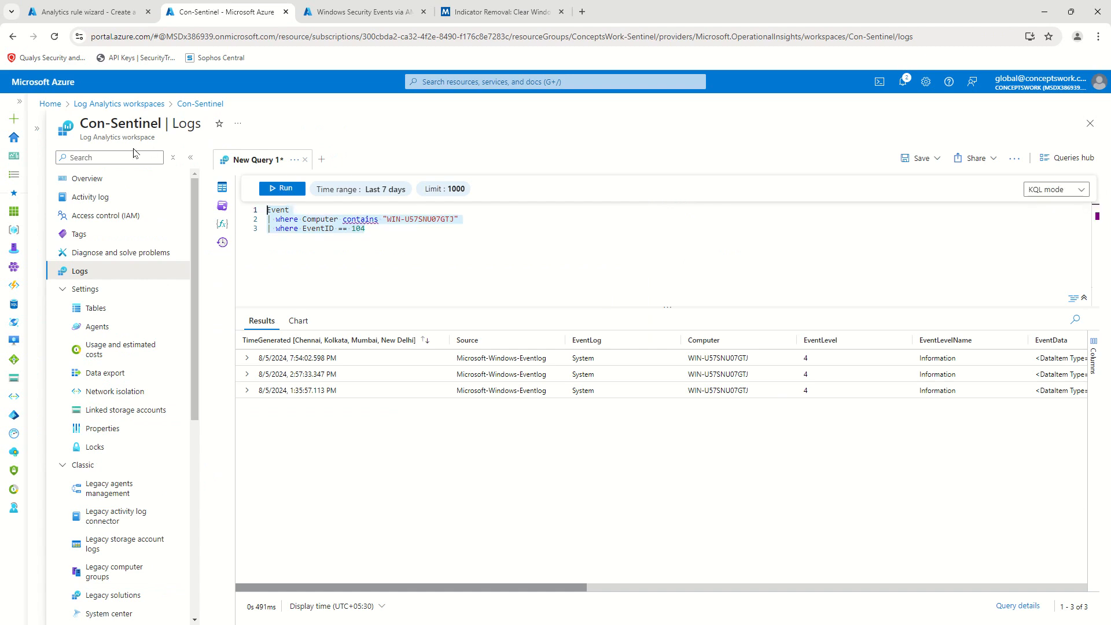
pyautogui.hotkey('ctrl', 'shift', 'Tab')
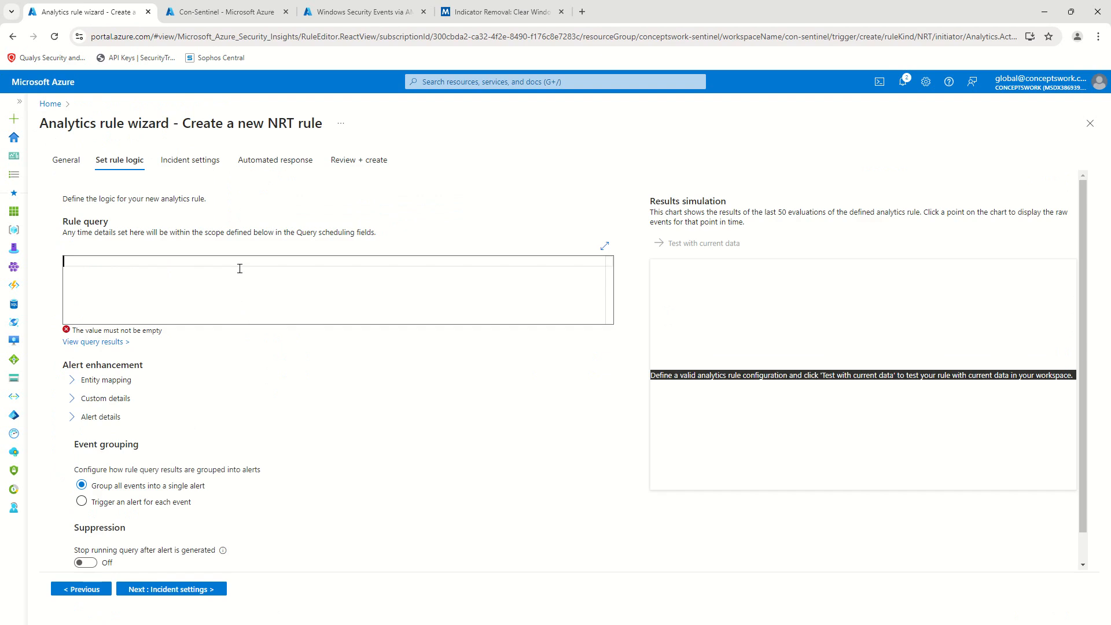
pyautogui.write('Event | where Computer contains "WIN-U57SNU07GTJ" | where EventID == 104')
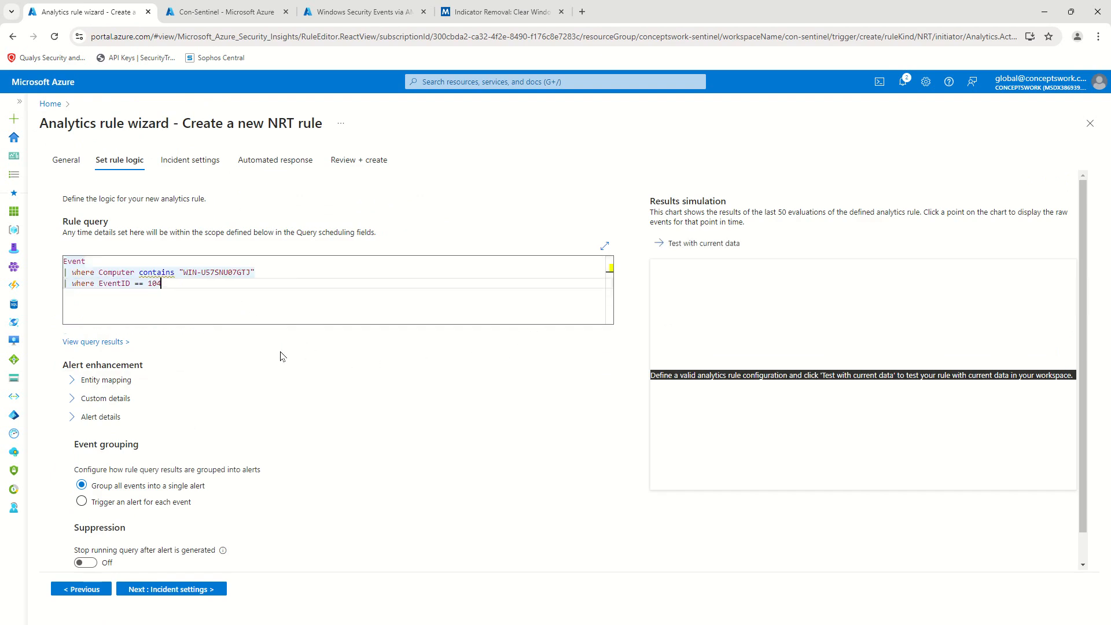
pyautogui.click(703, 243)
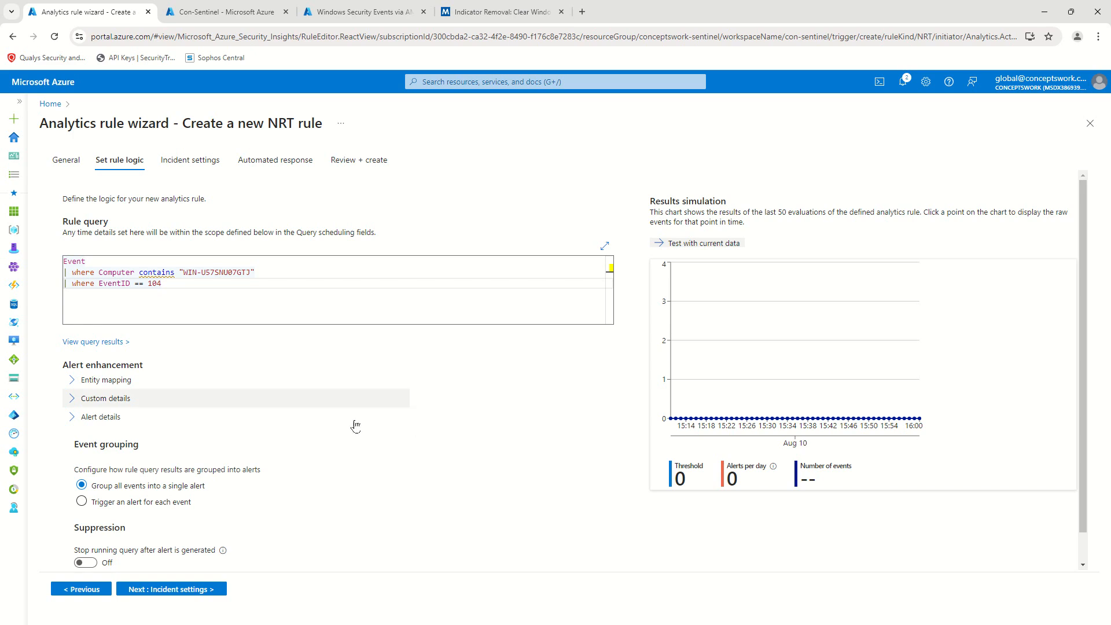
pyautogui.scroll(-1, 377, 333)
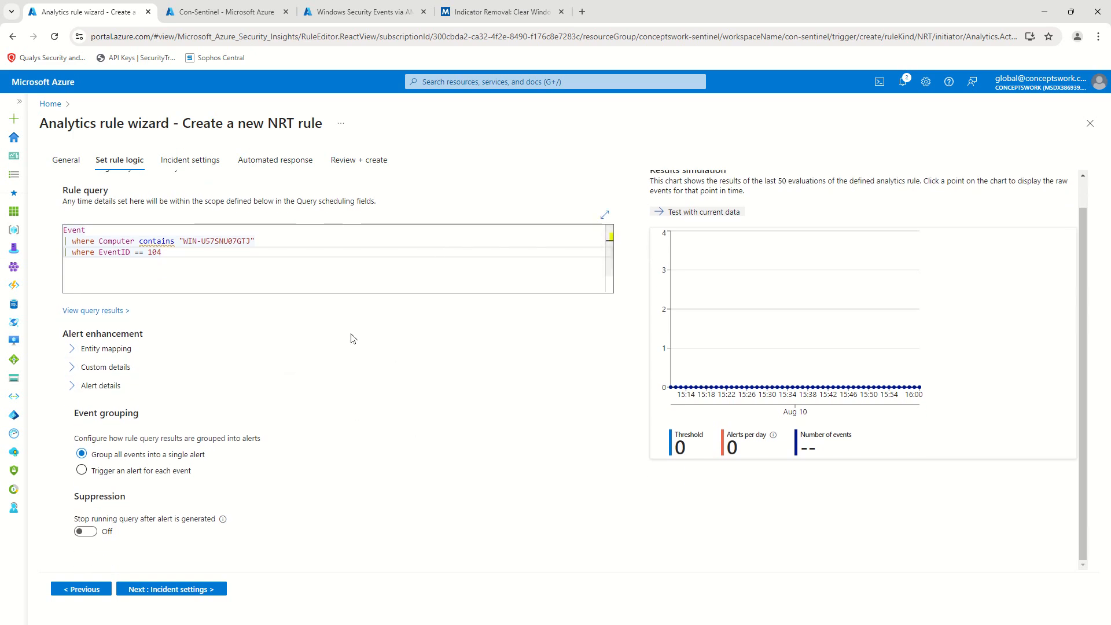
# In the Con-Sentinel workspace Logs query, insert a project line returning Computer between the Computer and EventID filters
pyautogui.click(71, 352)
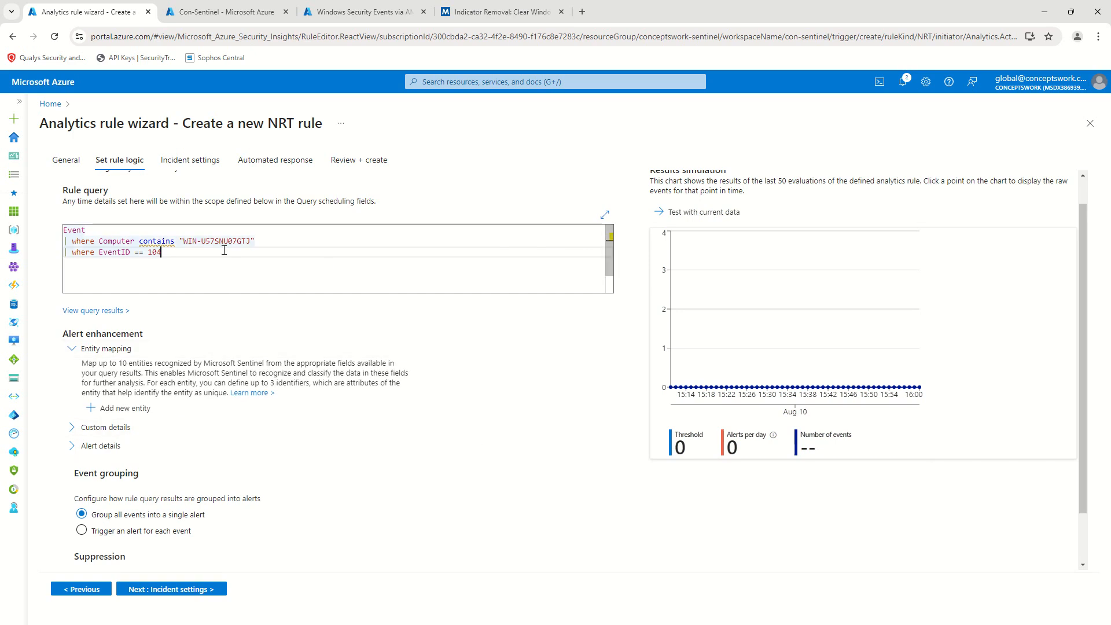
pyautogui.moveTo(233, 274); pyautogui.dragTo(64, 230)
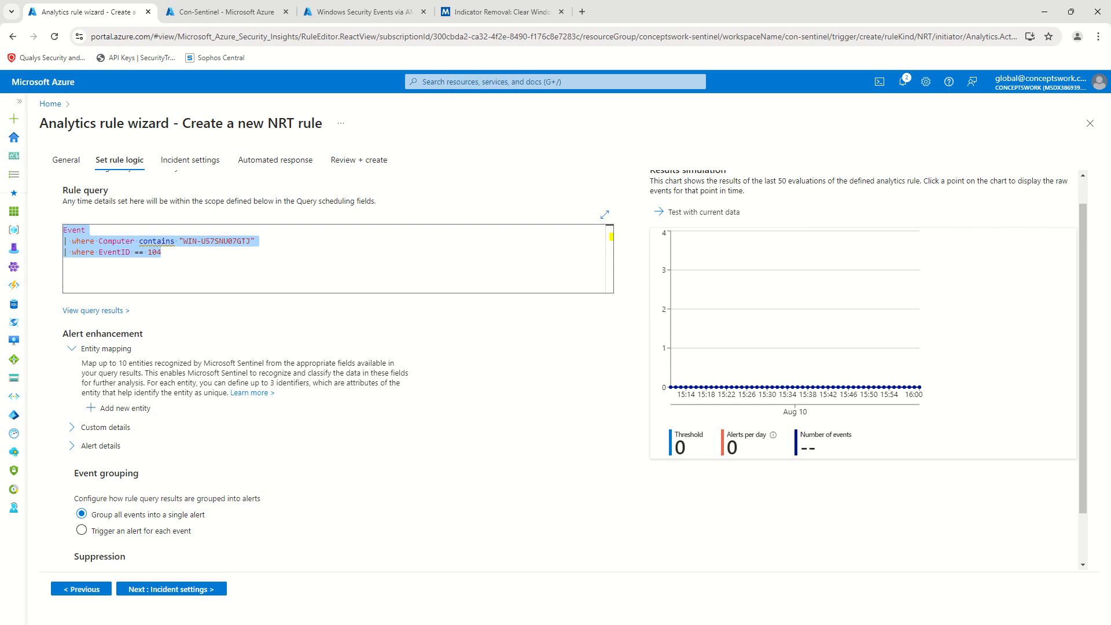
pyautogui.click(192, 14)
pyautogui.click(476, 238)
pyautogui.click(479, 224)
pyautogui.press('Return')
pyautogui.write('| ')
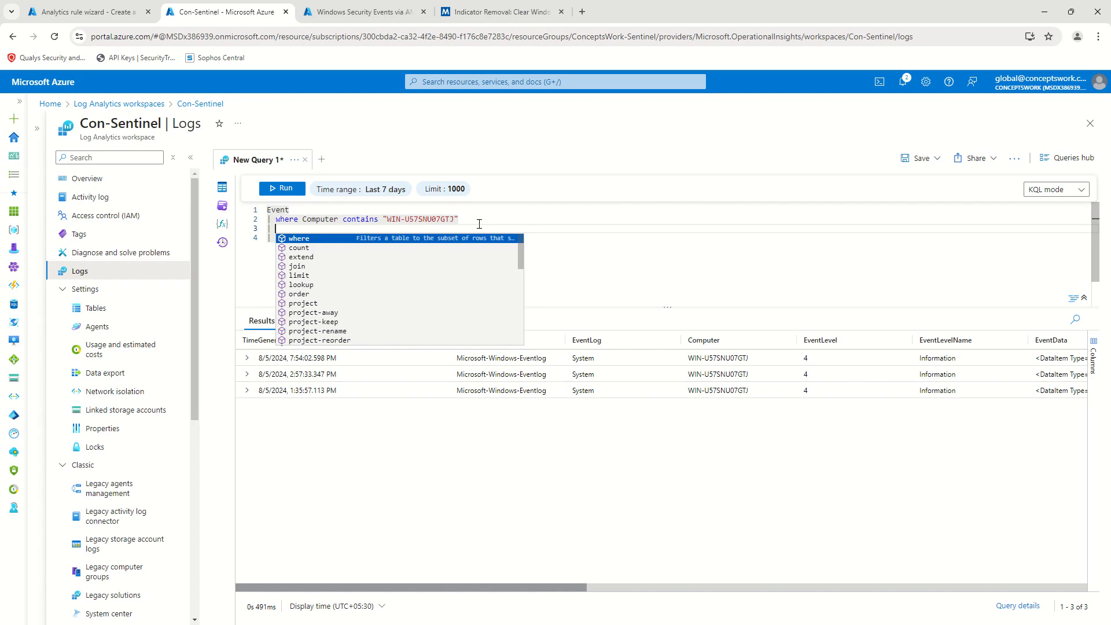
pyautogui.write('project')
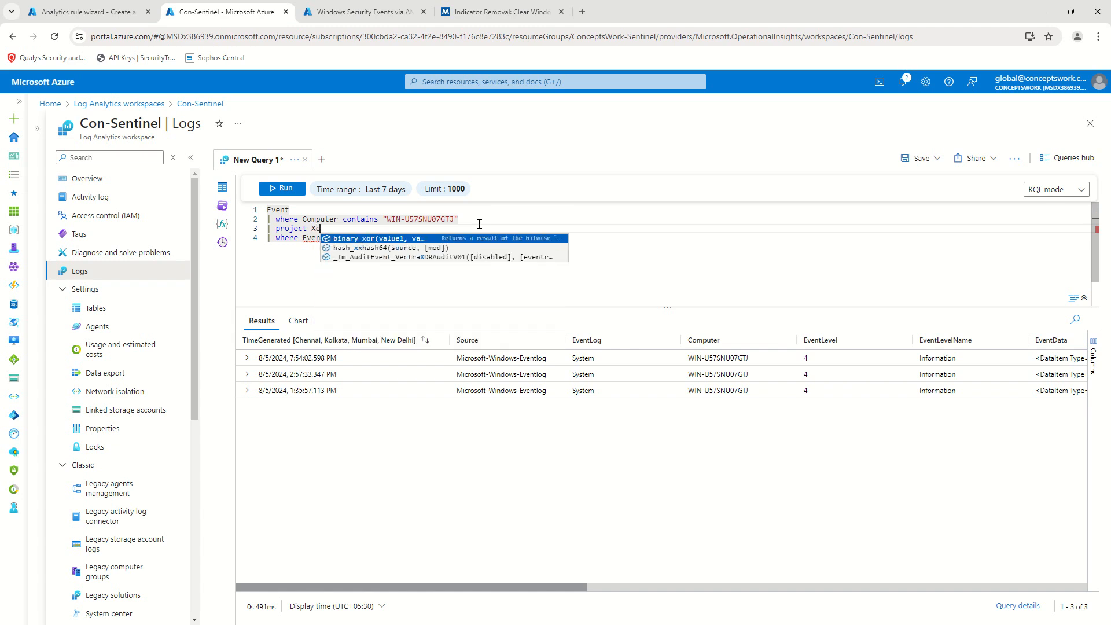
pyautogui.write('Computer')
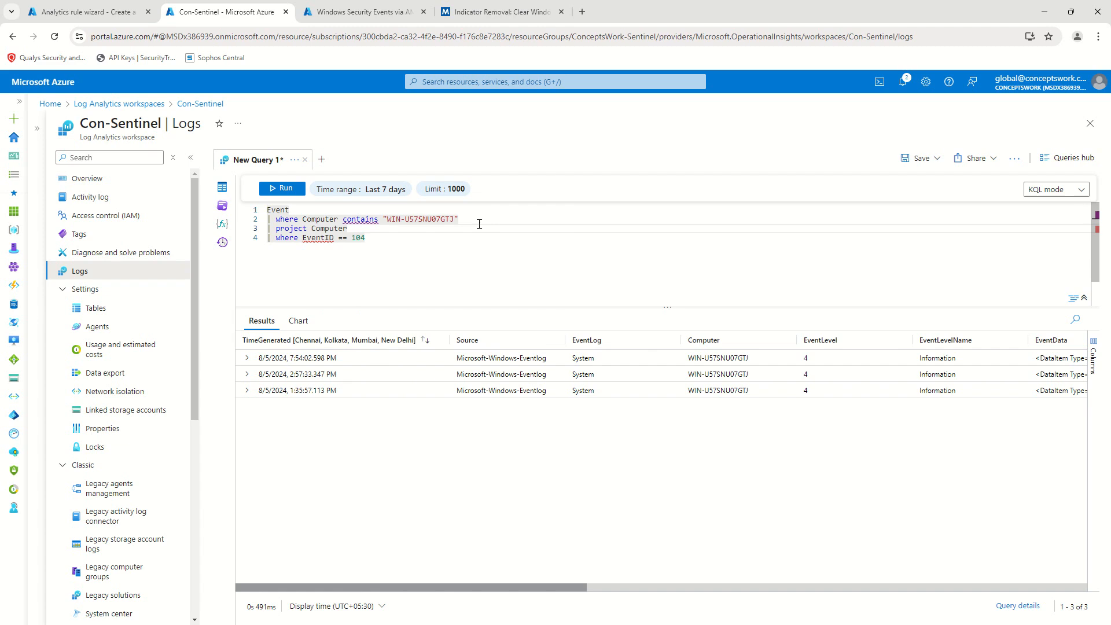
# Expand the newest result to see its fields, and add RenderedDescription and EventID to the project line
pyautogui.click(247, 358)
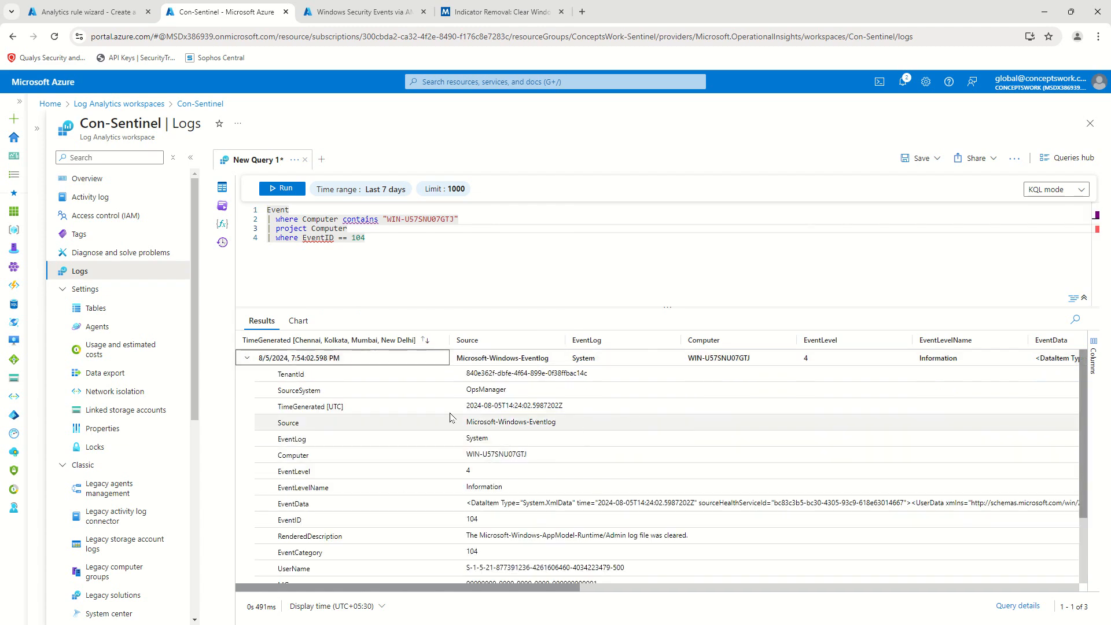
pyautogui.click(391, 230)
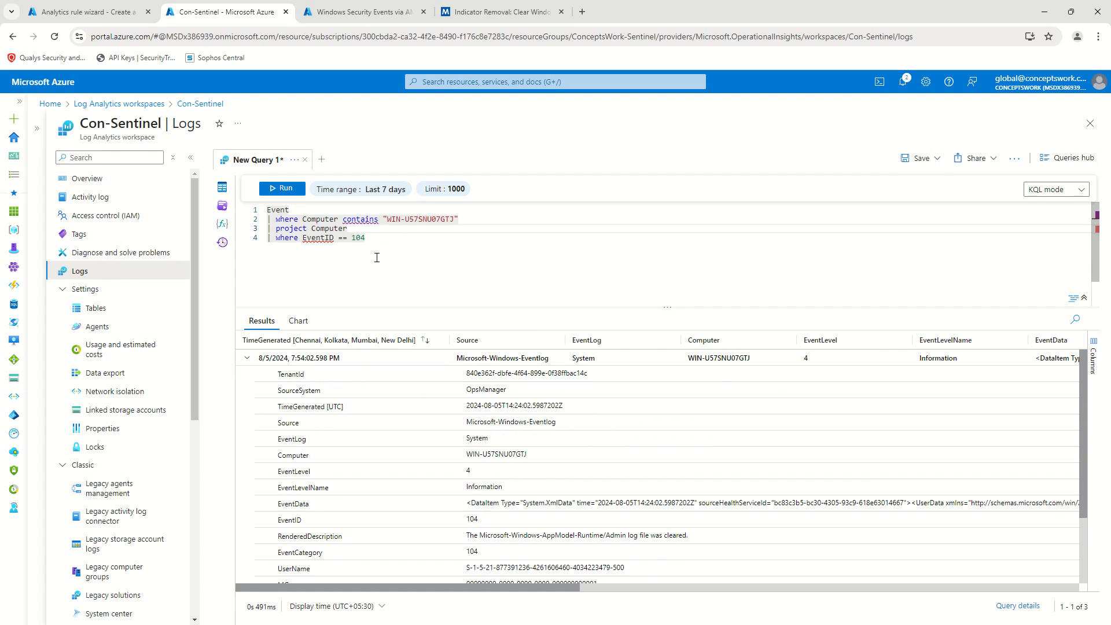
pyautogui.write(',RenderedDescription')
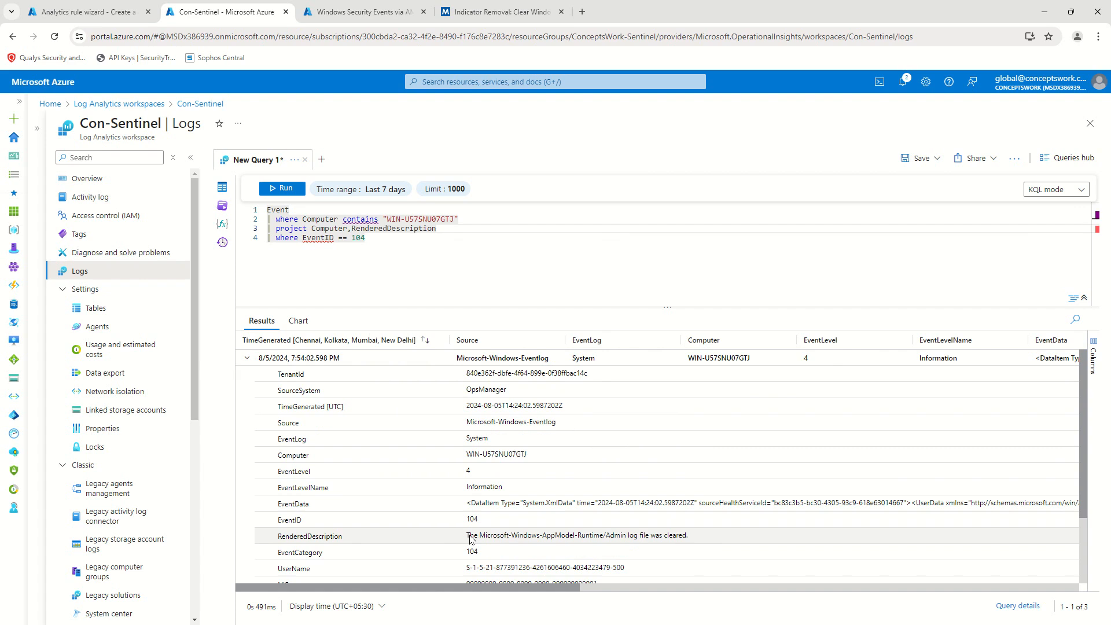
pyautogui.write(',')
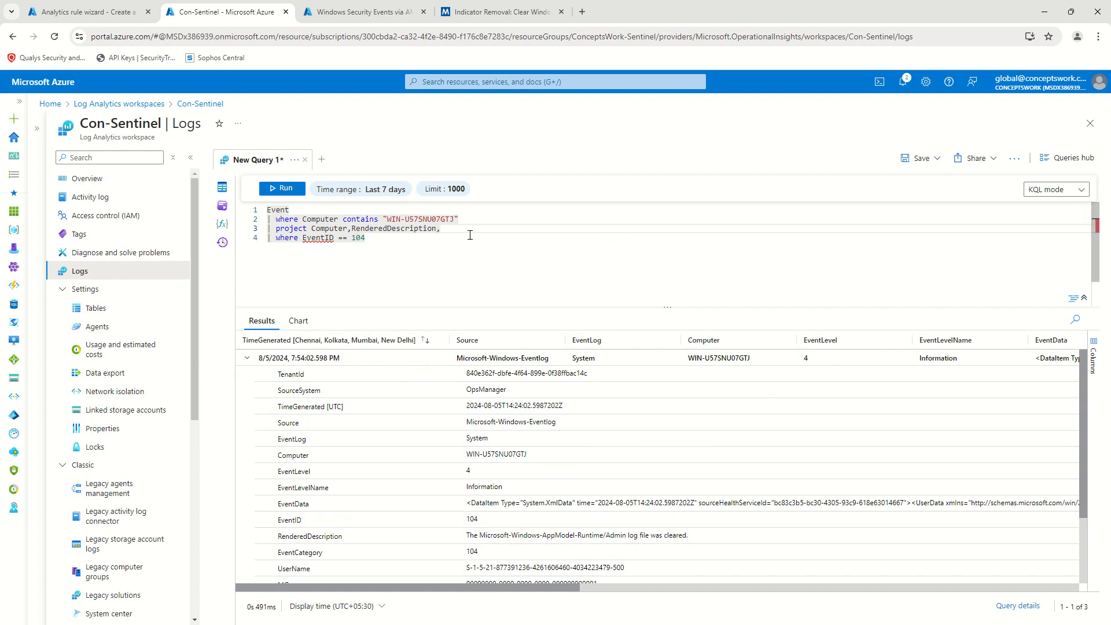
pyautogui.write('Eve')
pyautogui.press('Down')
pyautogui.press('Down')
pyautogui.press('Return')
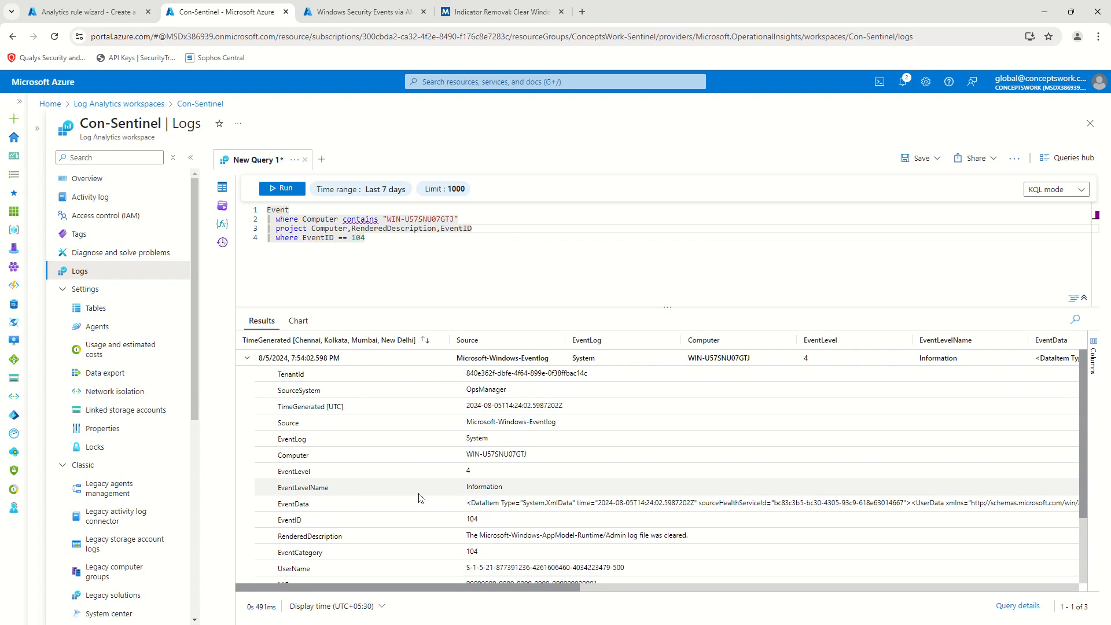
# Add EventLevelName as the last column of the query's project line
pyautogui.write(',Even')
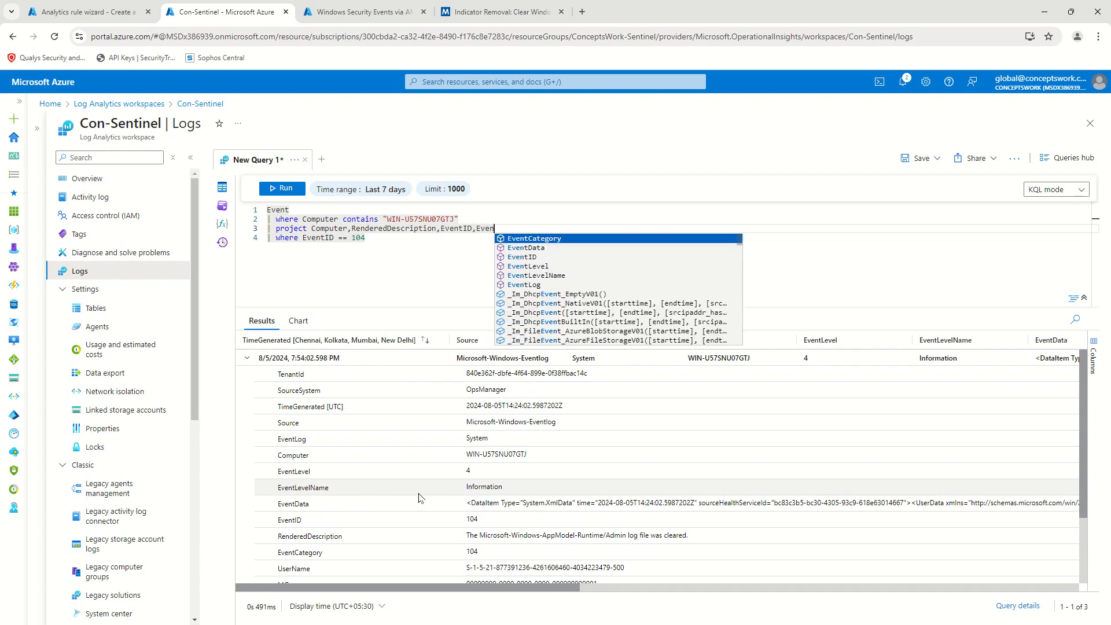
pyautogui.press('Down')
pyautogui.press('Down')
pyautogui.press('Down')
pyautogui.press('Down')
pyautogui.press('Return')
pyautogui.click(583, 273)
# Copy the whole Logs query and replace the rule query in the analytics rule wizard with it
pyautogui.scroll(-3, 578, 394)
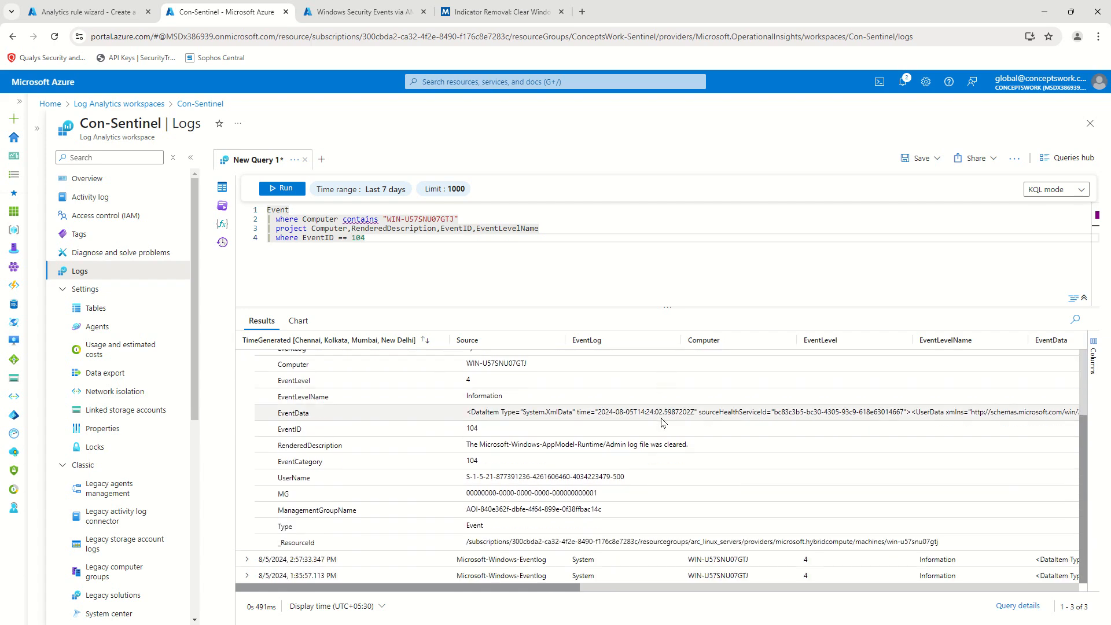
pyautogui.scroll(3, 599, 430)
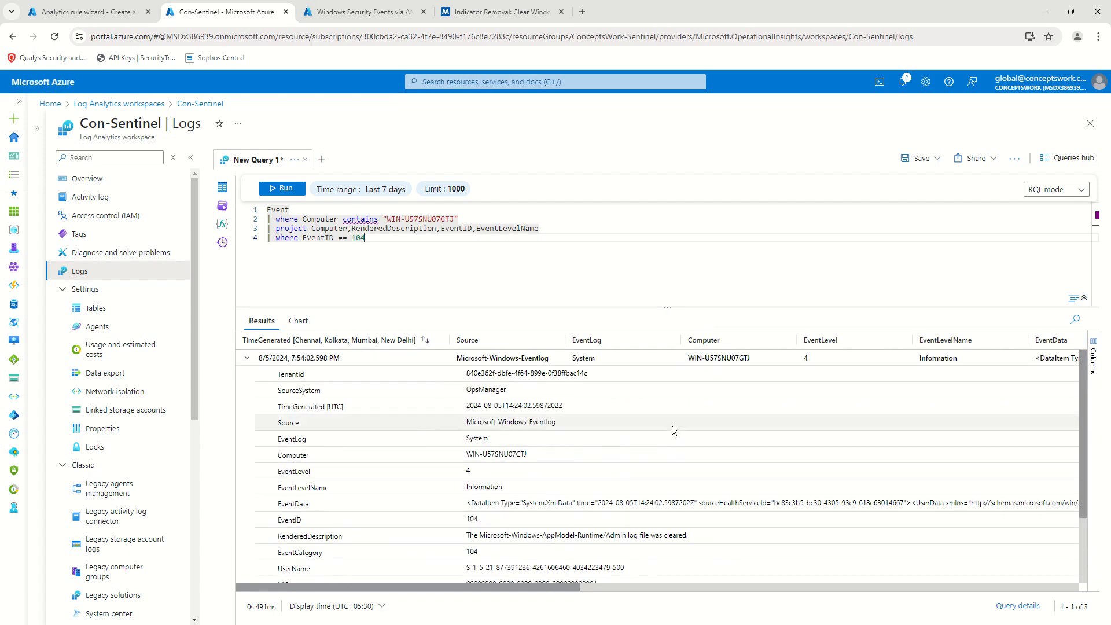
pyautogui.scroll(-3, 599, 430)
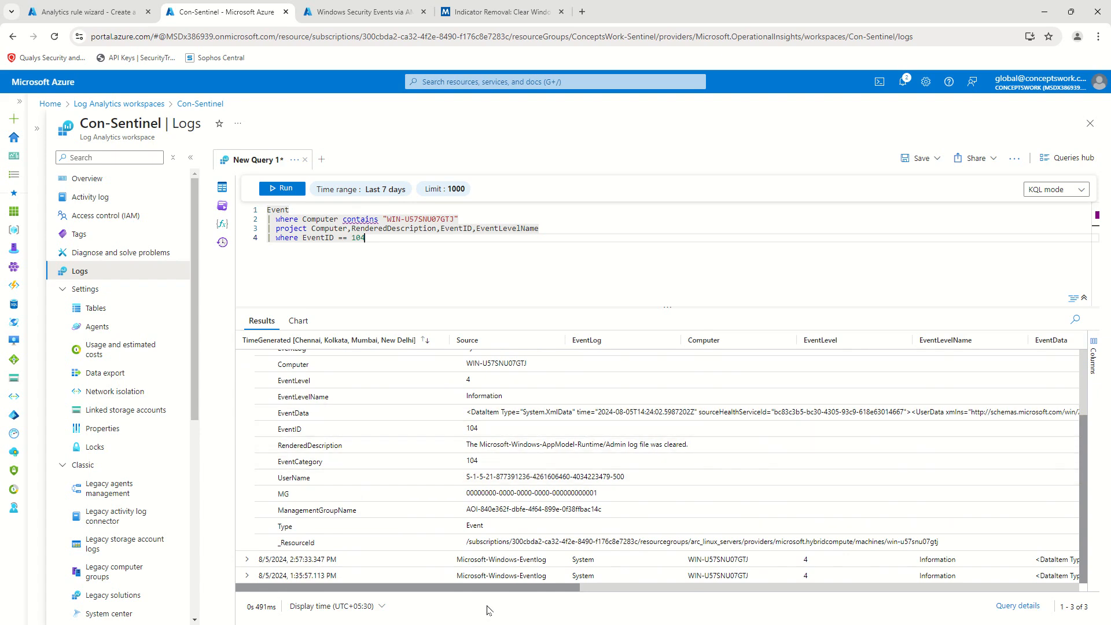
pyautogui.moveTo(491, 590); pyautogui.dragTo(386, 592)
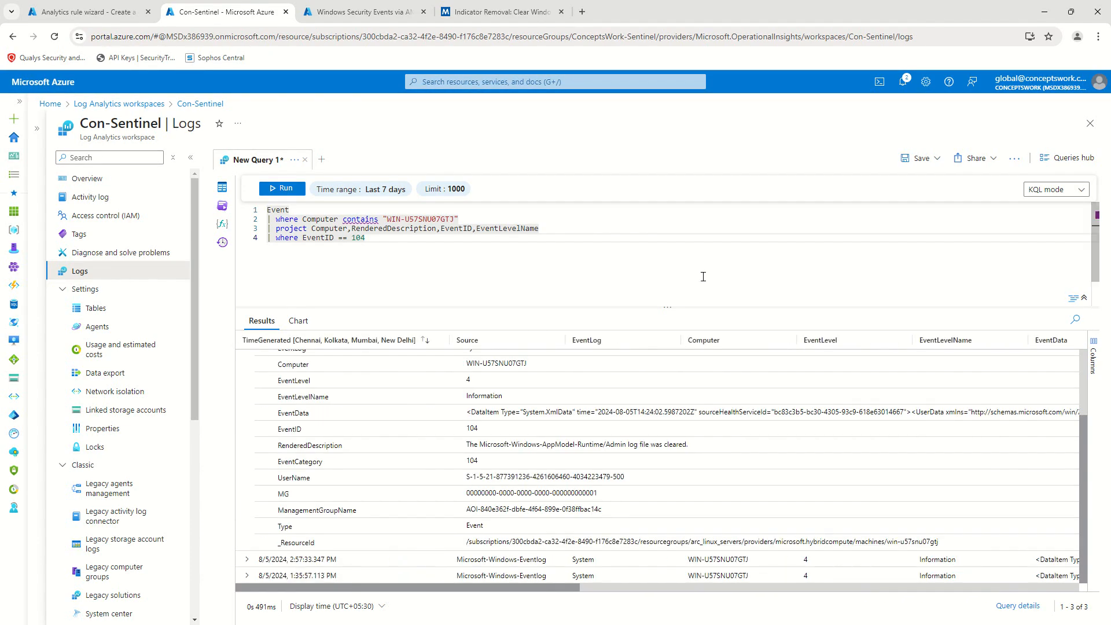
pyautogui.scroll(3, 619, 486)
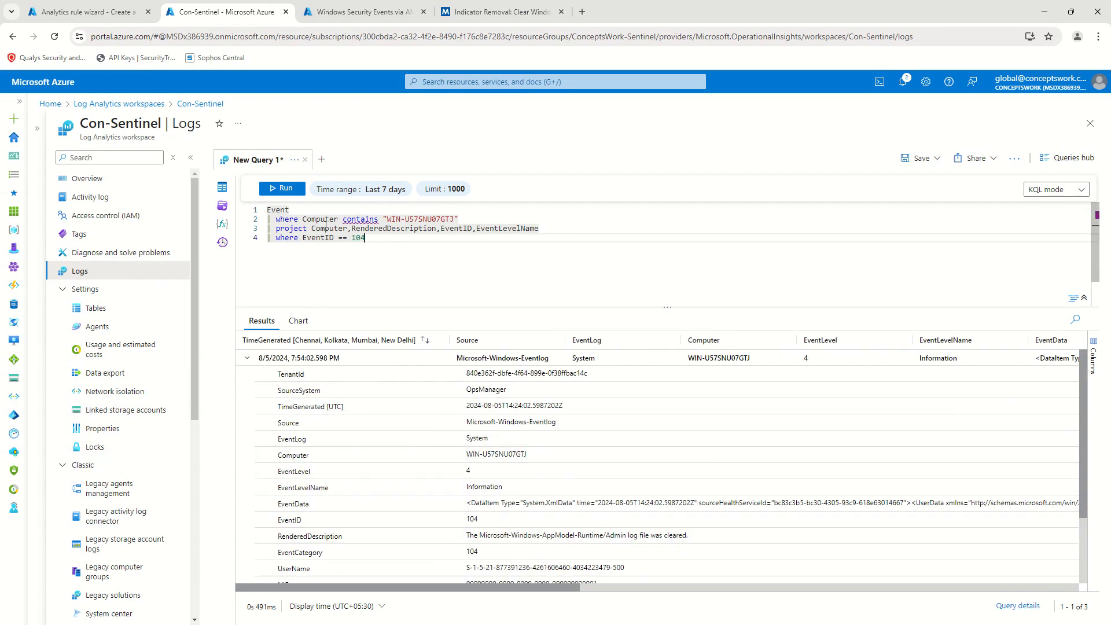
pyautogui.hotkey('ctrl', 'a')
pyautogui.hotkey('ctrl', 'c')
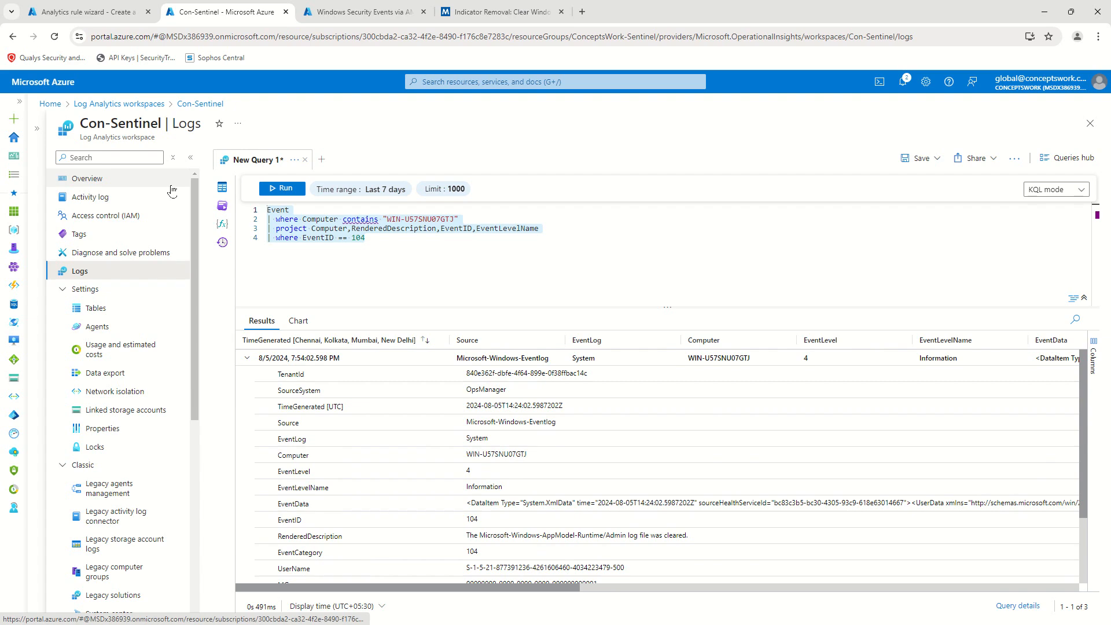
pyautogui.click(87, 12)
pyautogui.click(252, 267)
pyautogui.press('BackSpace')
pyautogui.hotkey('ctrl', 'v')
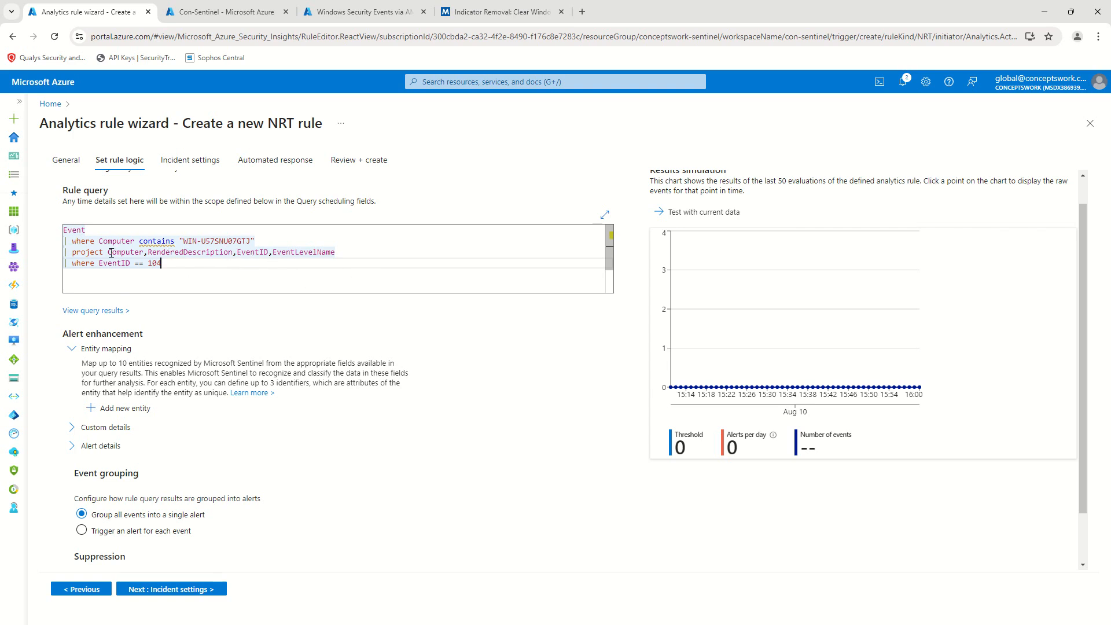
# Add a Host entity mapping to the rule with the HostName identifier mapped to the Computer column
pyautogui.moveTo(109, 253); pyautogui.dragTo(337, 250)
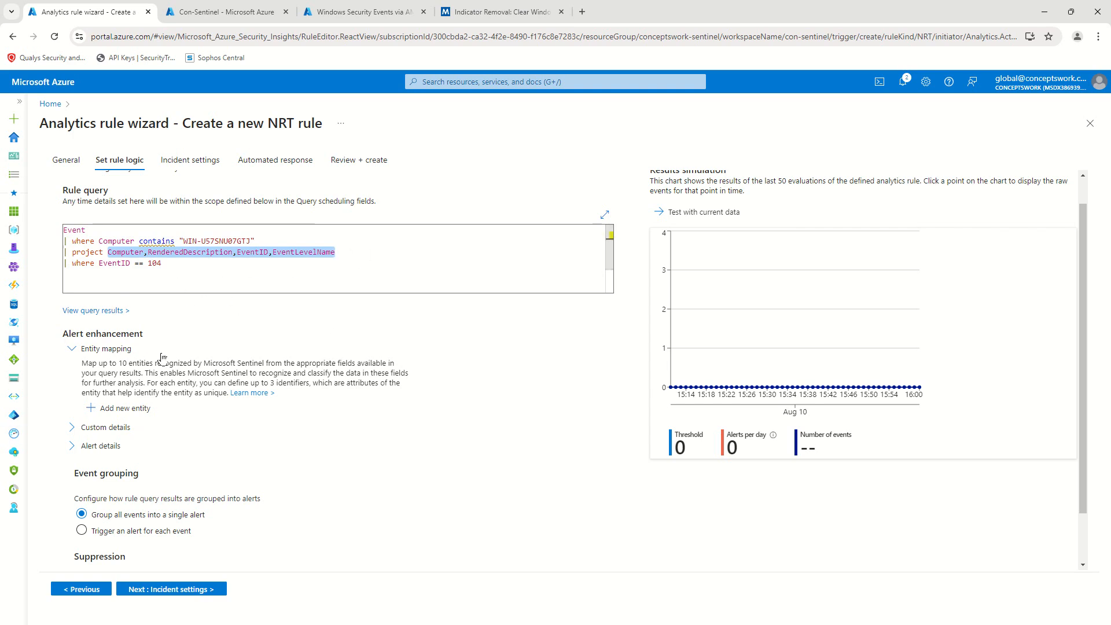
pyautogui.click(107, 412)
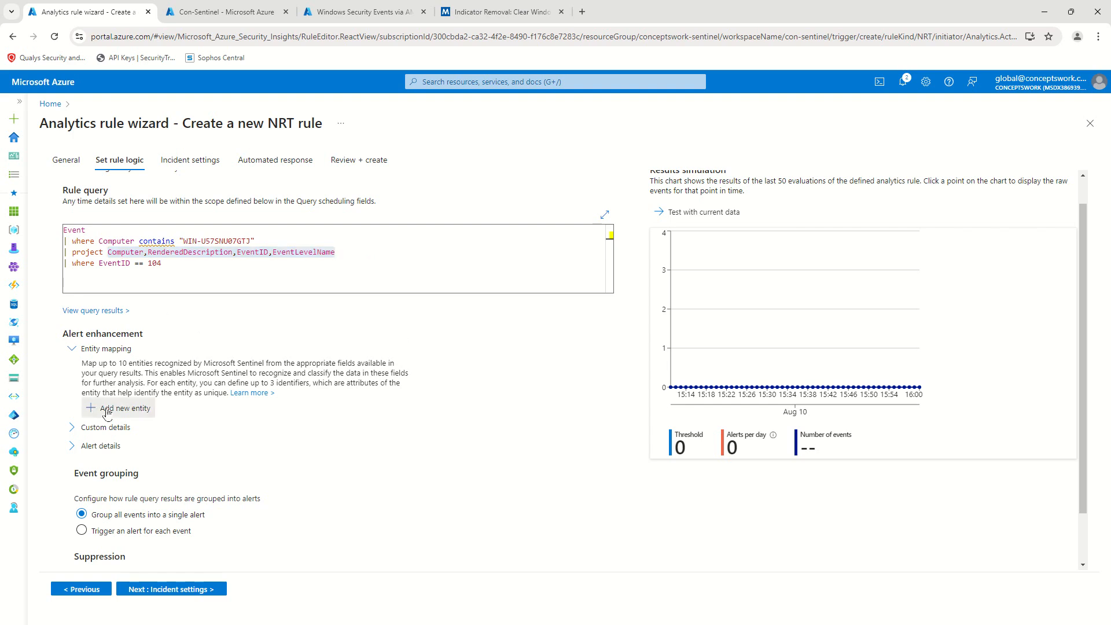
pyautogui.click(203, 412)
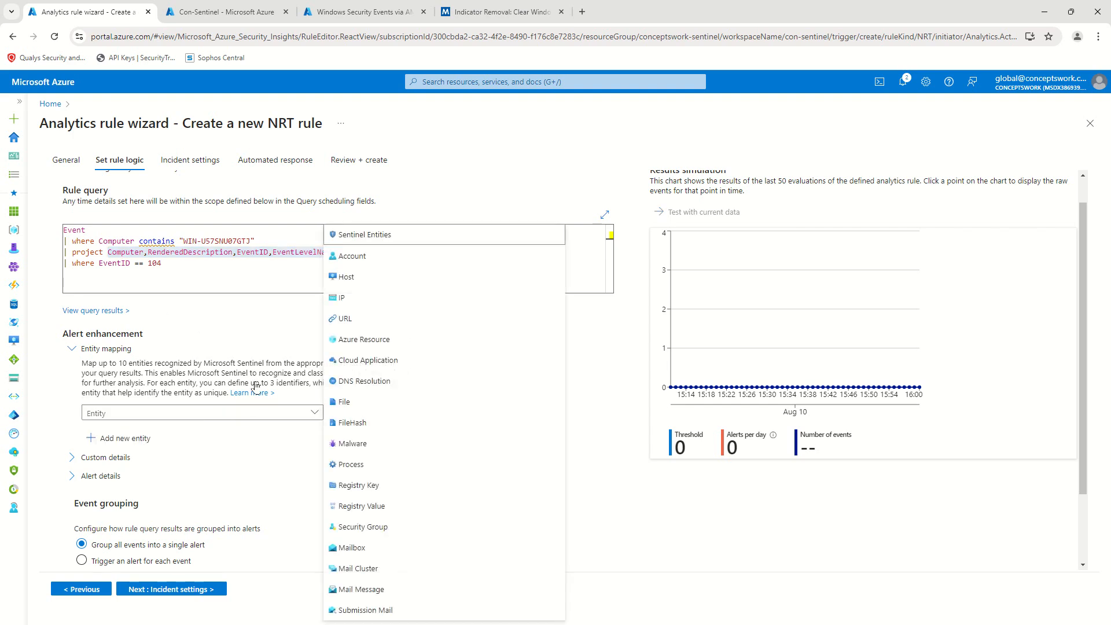
pyautogui.click(389, 277)
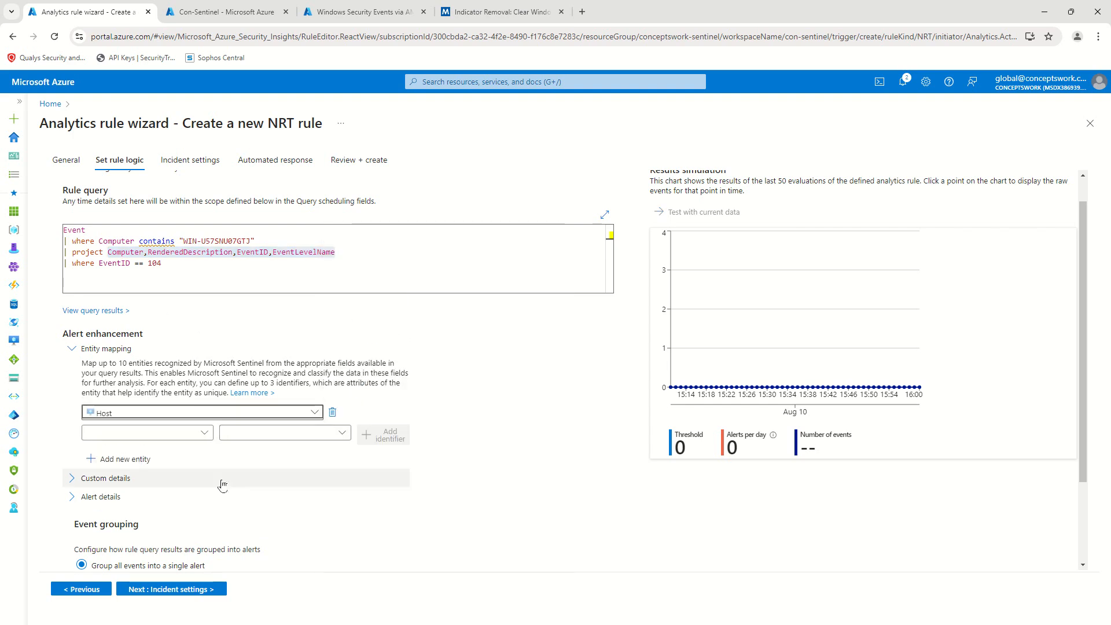
pyautogui.click(149, 432)
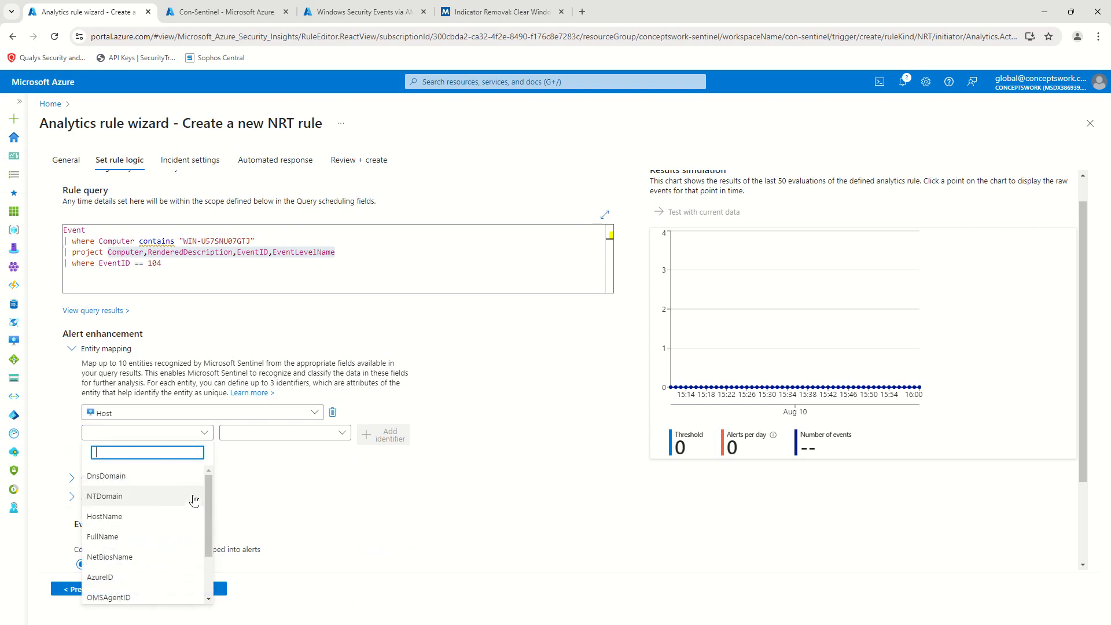
pyautogui.click(139, 516)
pyautogui.click(281, 433)
pyautogui.click(249, 450)
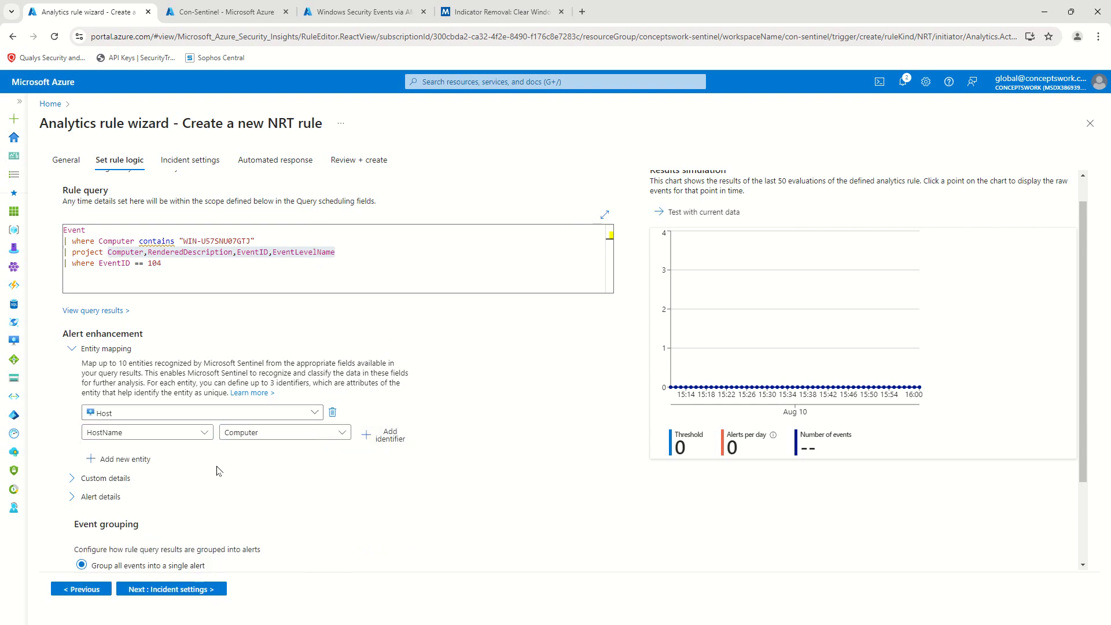
pyautogui.click(123, 459)
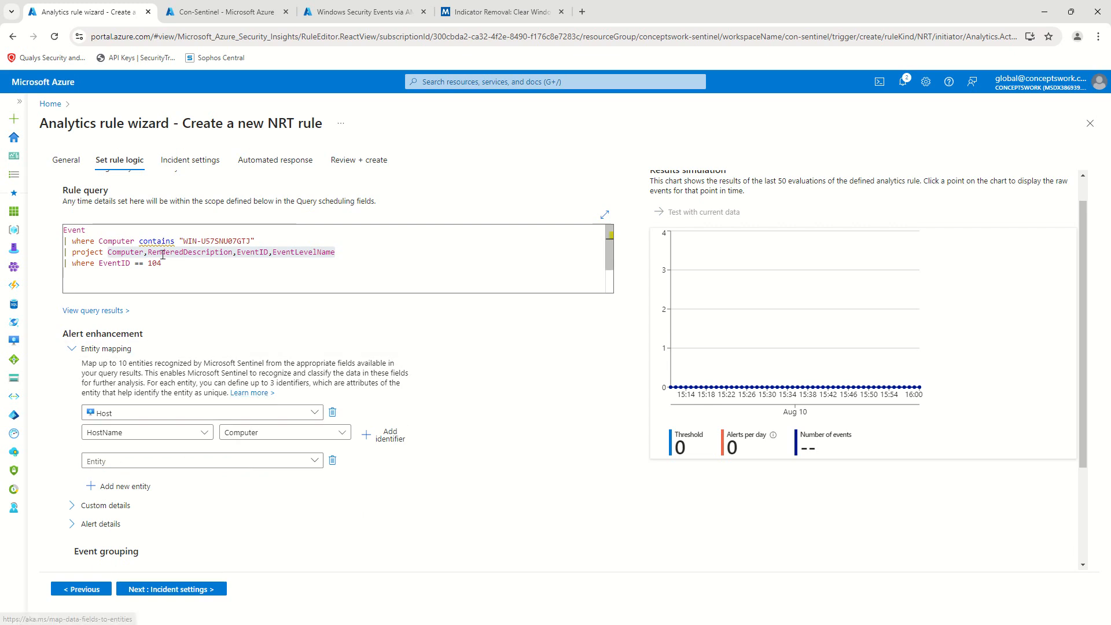
pyautogui.click(249, 461)
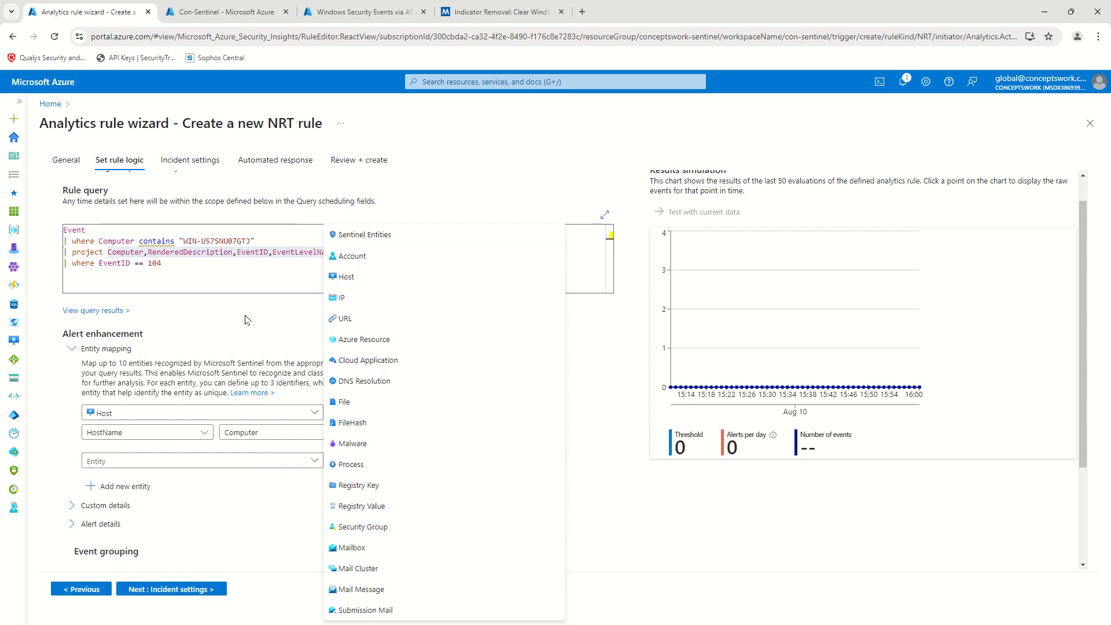
pyautogui.click(61, 431)
pyautogui.click(332, 461)
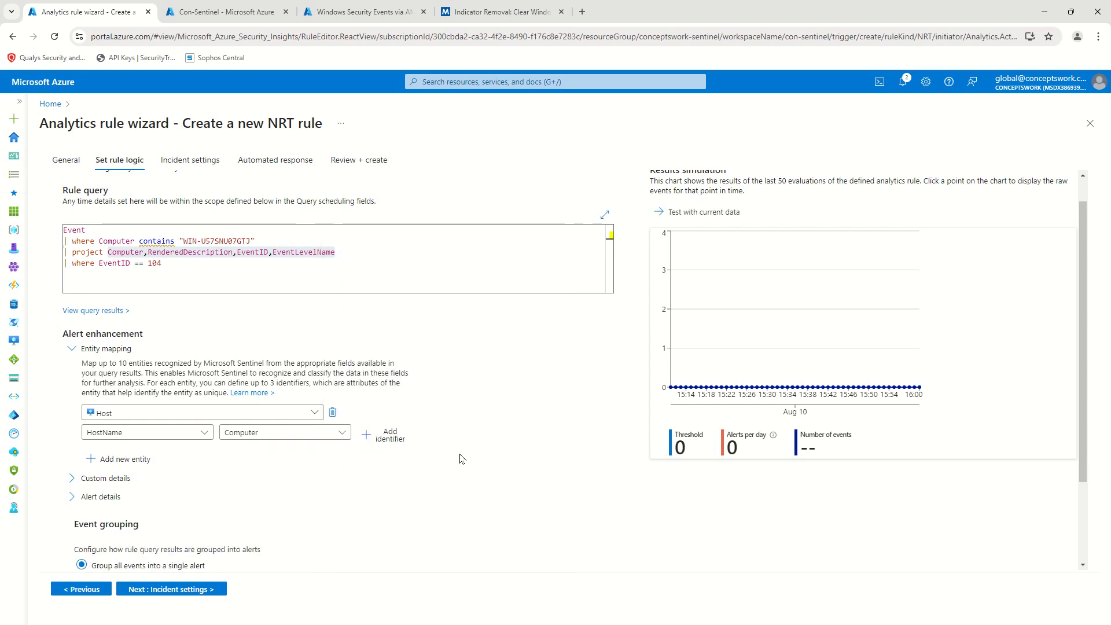
# Add a custom detail with the key LogType and the value RenderedDescription
pyautogui.click(74, 479)
pyautogui.scroll(-1, 463, 350)
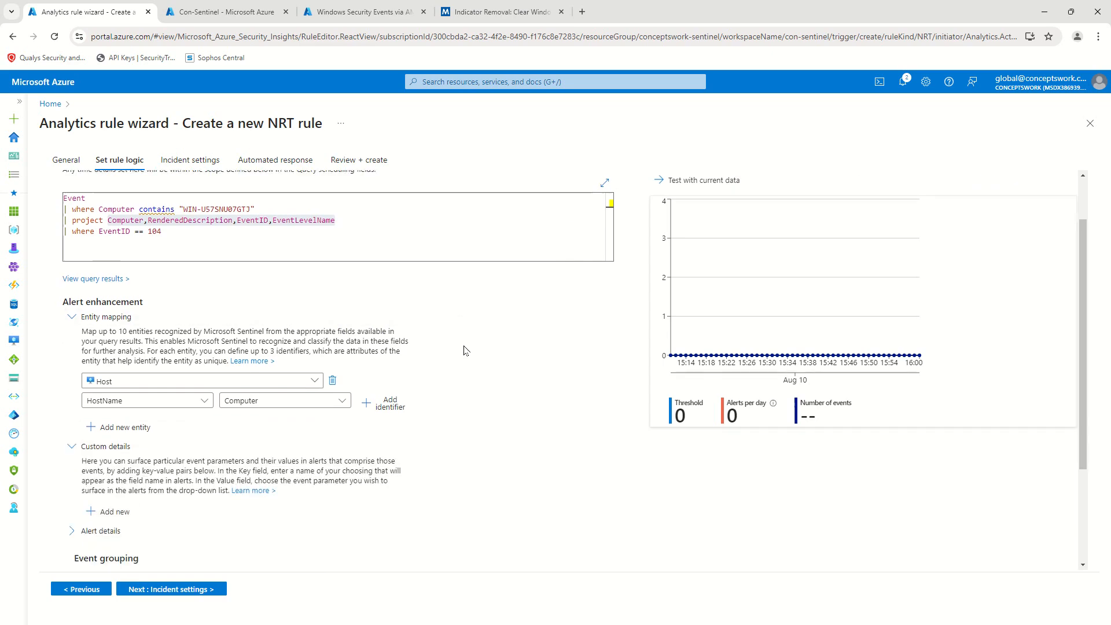
pyautogui.scroll(-3, 463, 351)
pyautogui.click(107, 371)
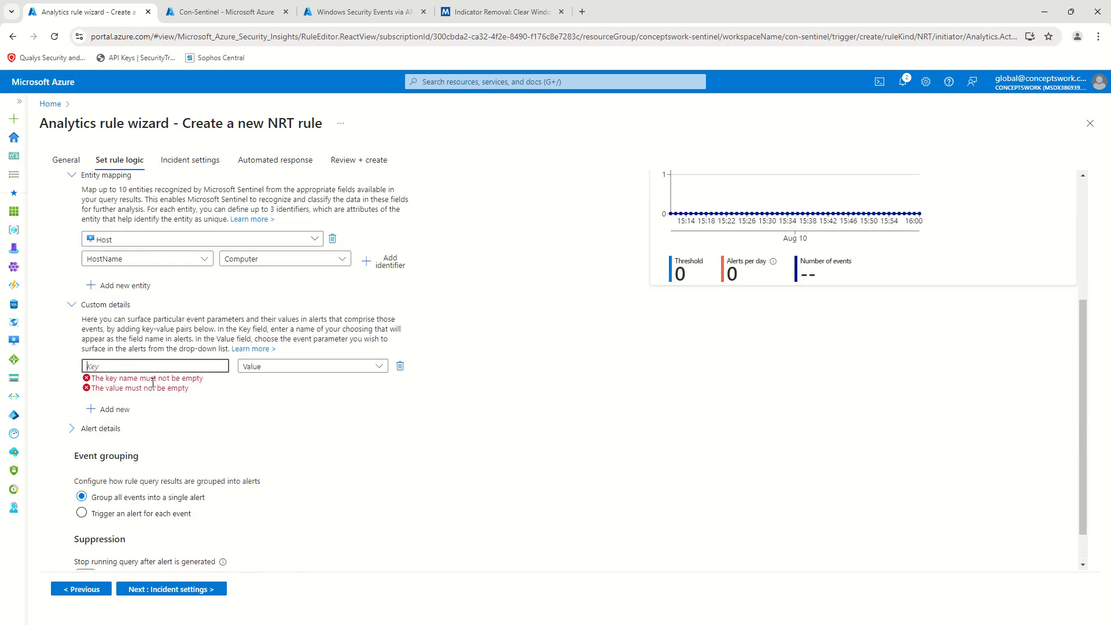
pyautogui.write('Lg')
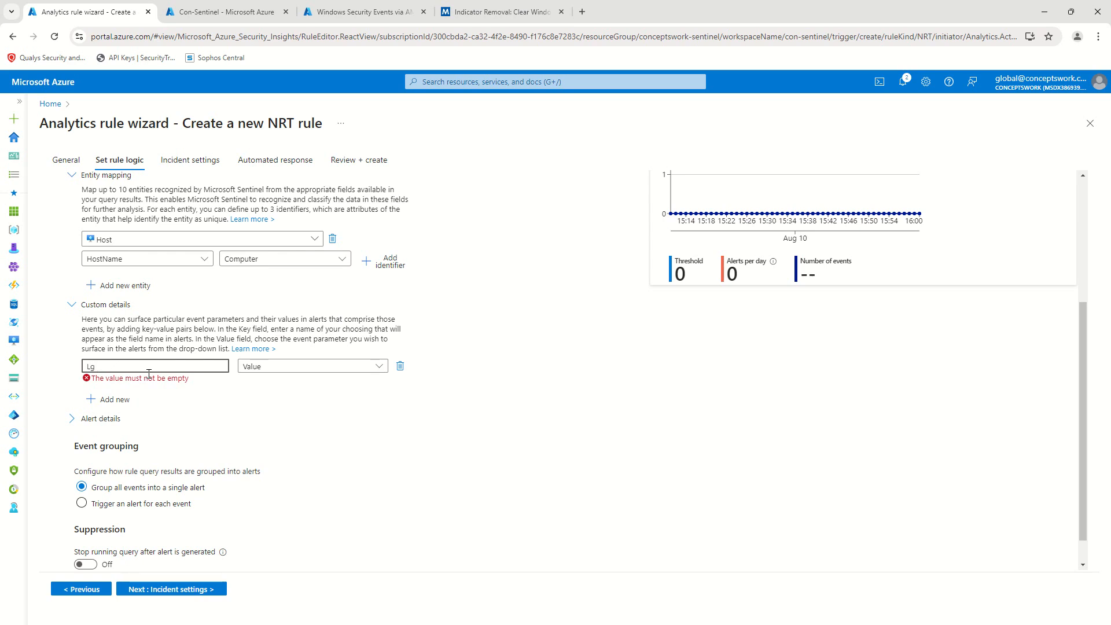
pyautogui.write('Type')
pyautogui.click(307, 365)
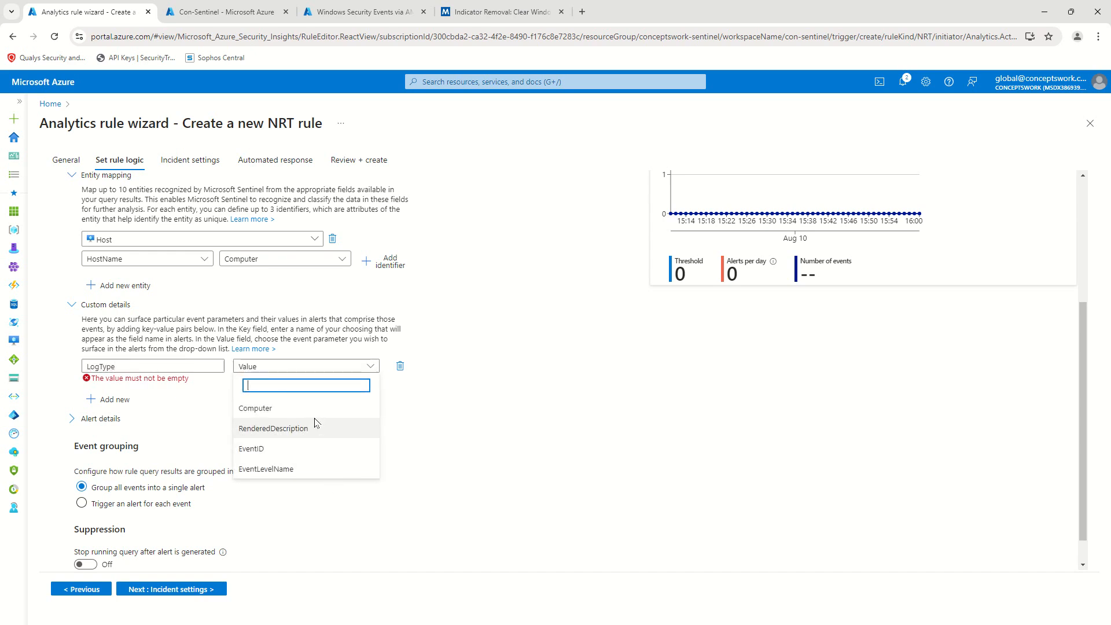
pyautogui.click(296, 428)
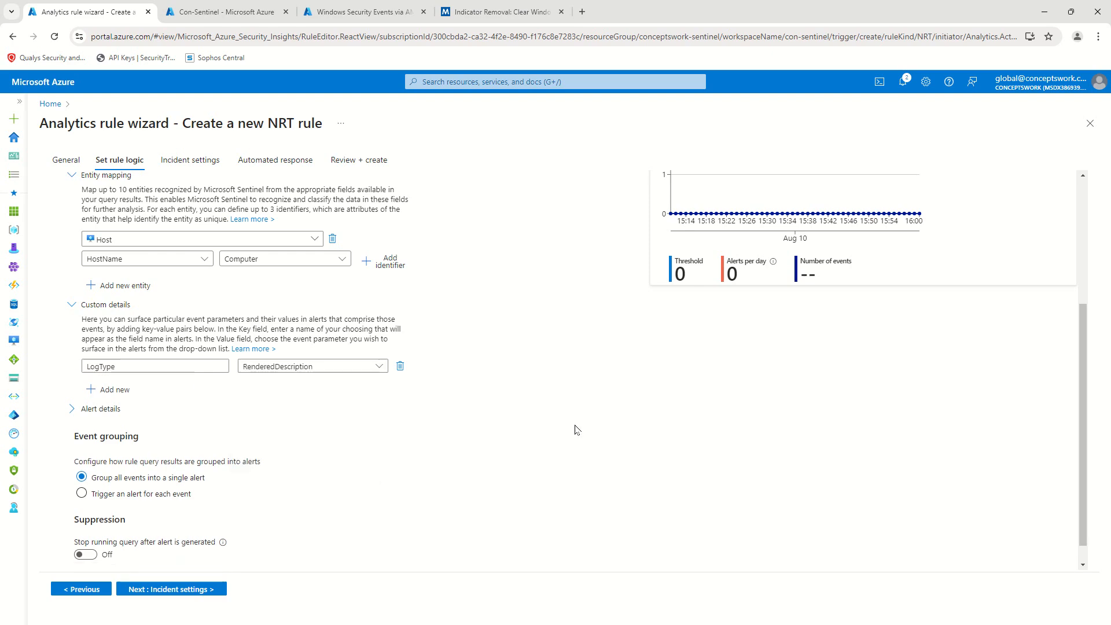
# Check the RenderedDescription text of the expanded event in the workspace Logs and return to the rule wizard
pyautogui.click(241, 17)
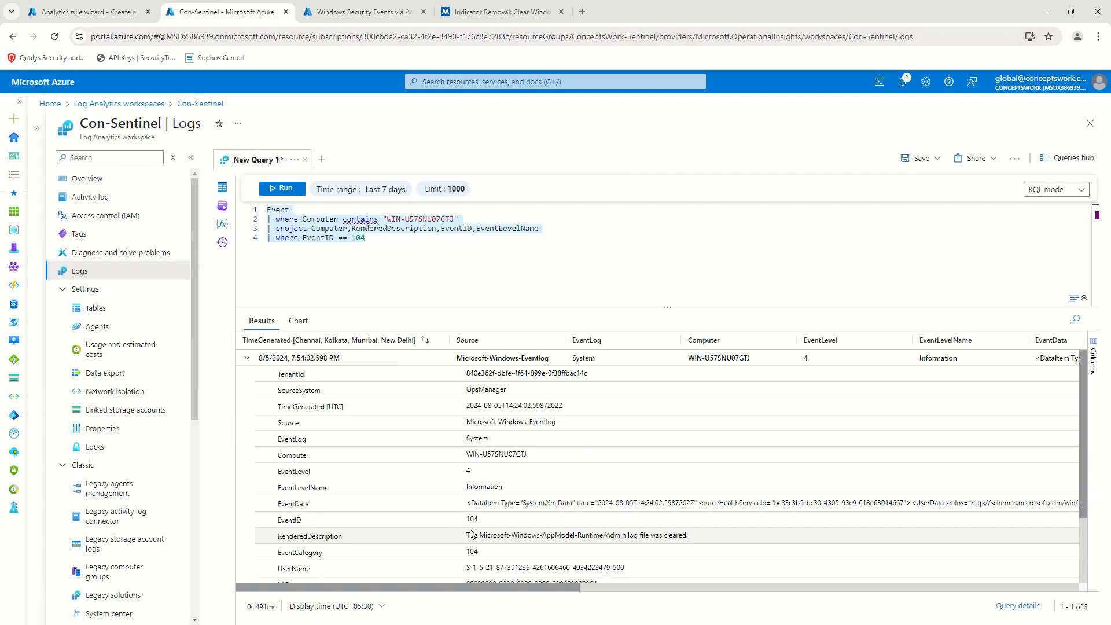
pyautogui.moveTo(466, 536); pyautogui.dragTo(734, 553)
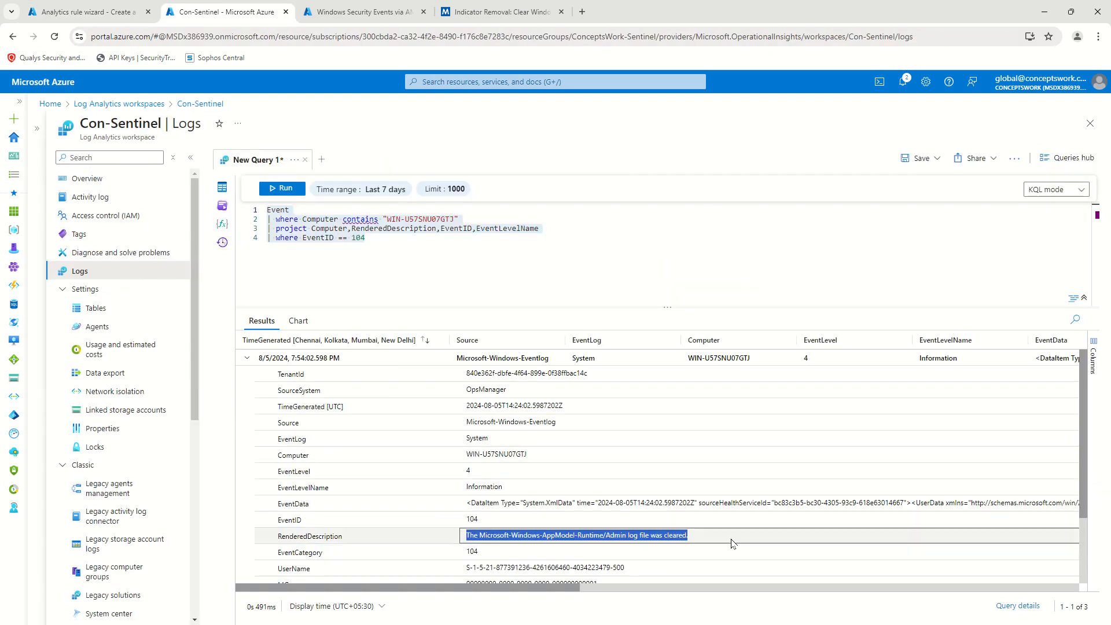
pyautogui.click(87, 12)
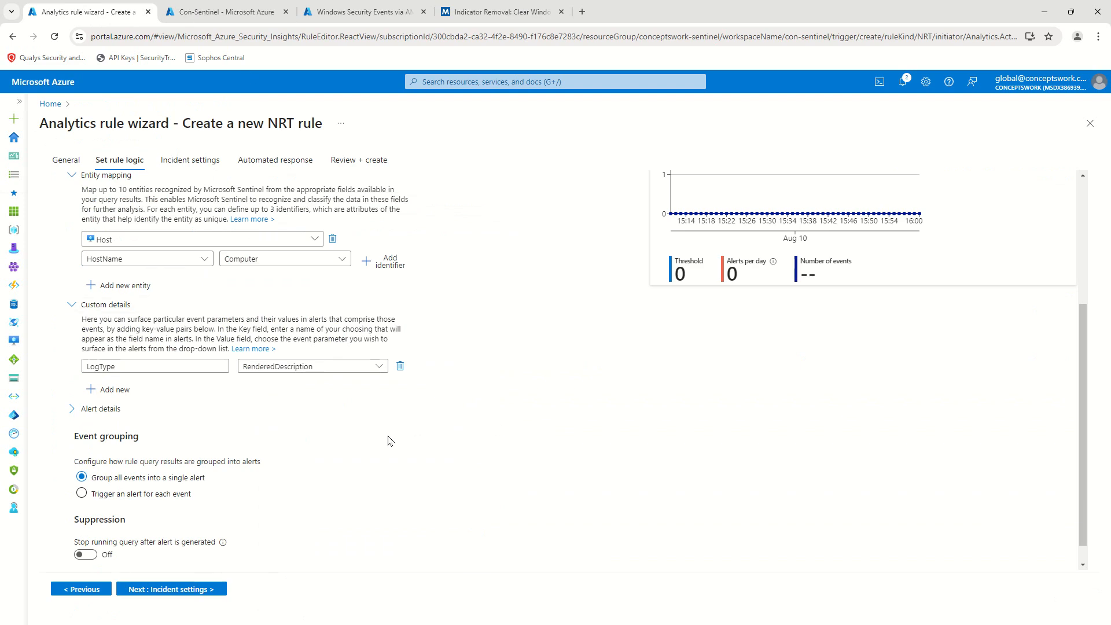
# Expand the alert details and set the Alert Name Format to "Logs are cleared | Windows Machines | High Value Asset"
pyautogui.click(72, 408)
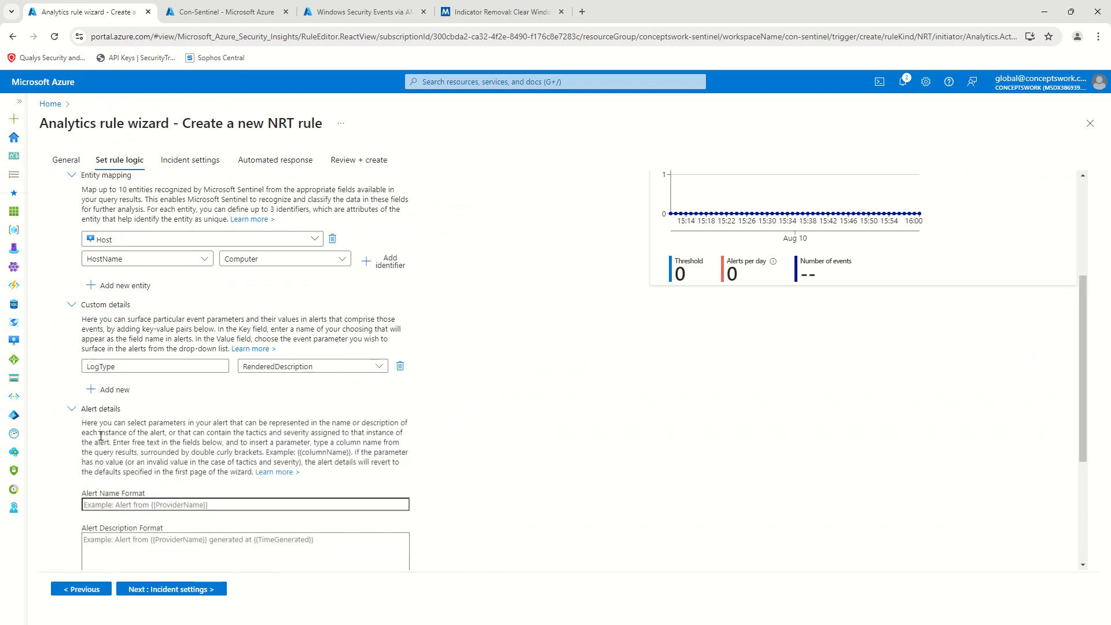
pyautogui.scroll(-3, 448, 387)
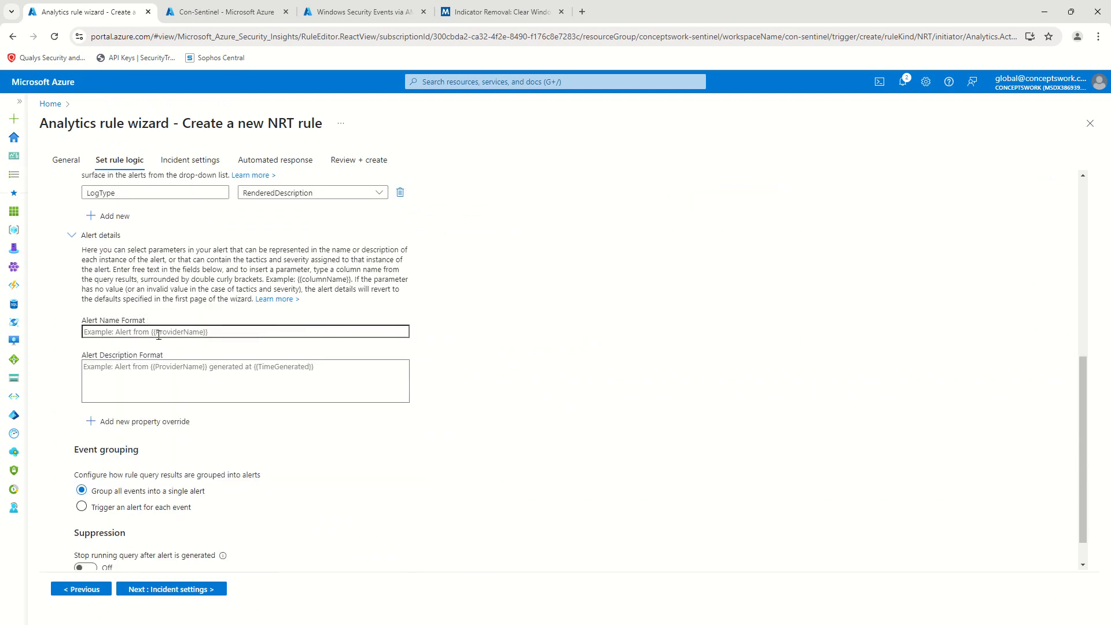
pyautogui.scroll(7, 214, 319)
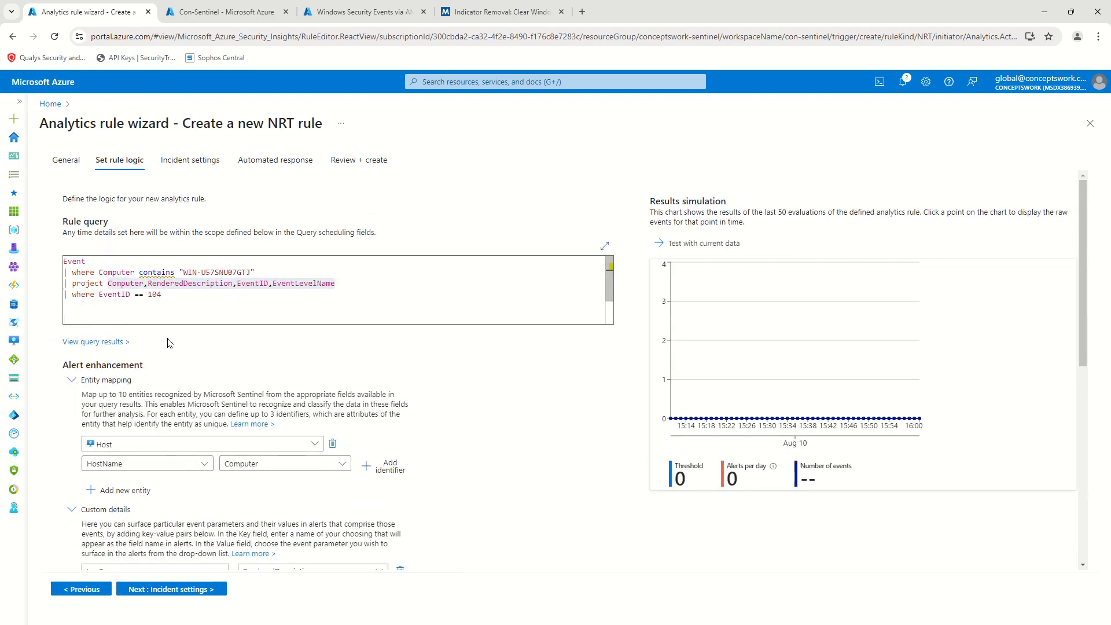
pyautogui.scroll(-6, 229, 322)
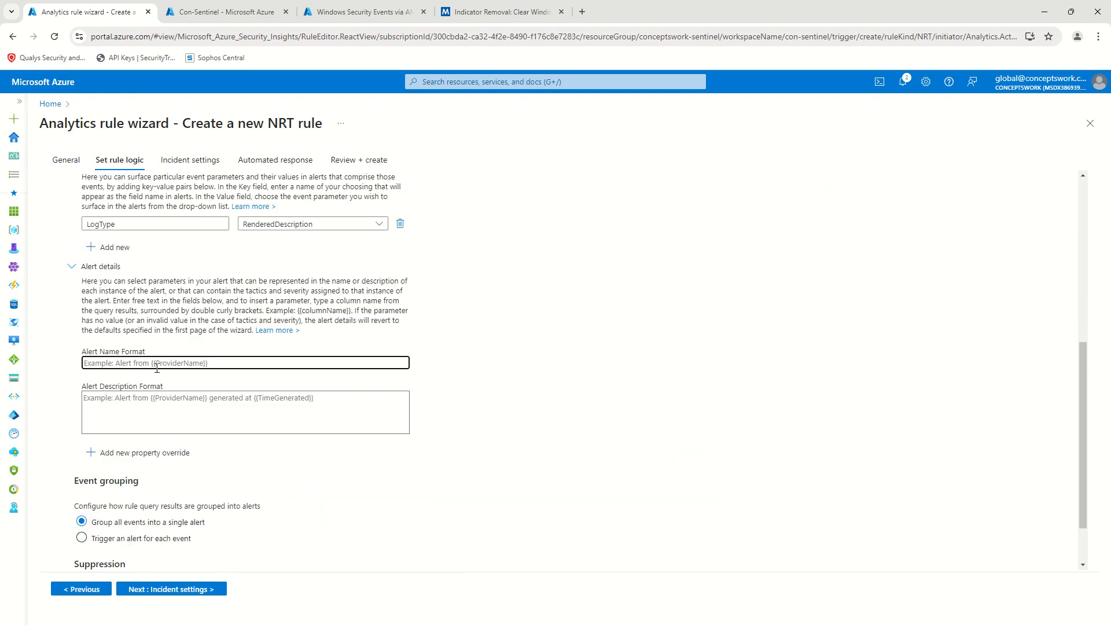
pyautogui.write('Logs are cleared | Windows Machines | High Value Asset')
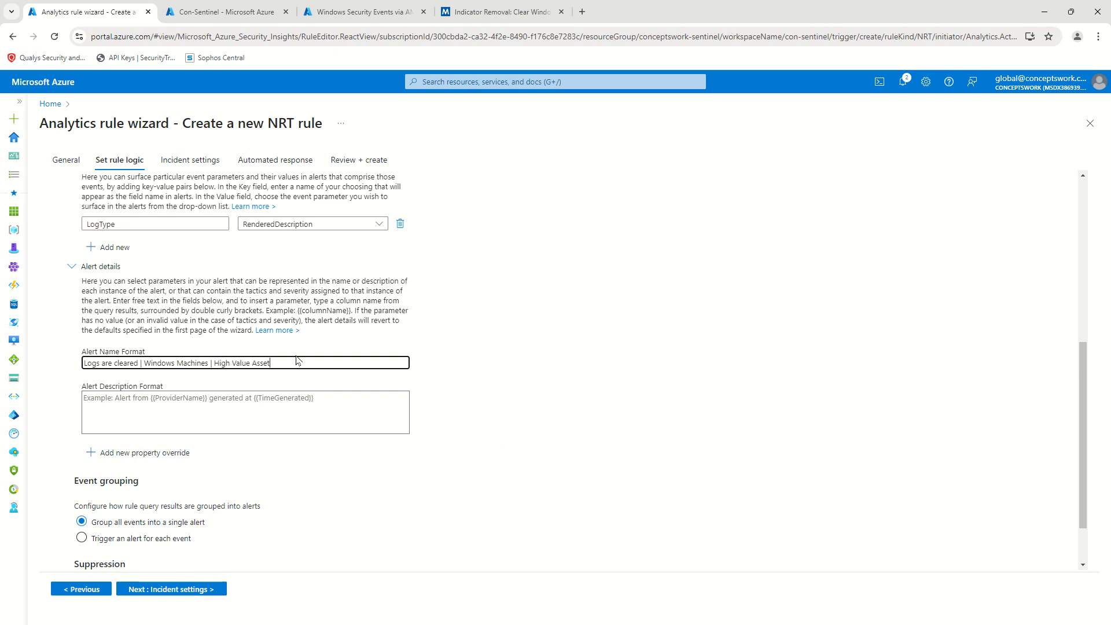
# Copy the whole Alert Name Format text into the Alert Description Format
pyautogui.press('Tab')
pyautogui.click(294, 357)
pyautogui.hotkey('ctrl', 'a')
pyautogui.hotkey('ctrl', 'c')
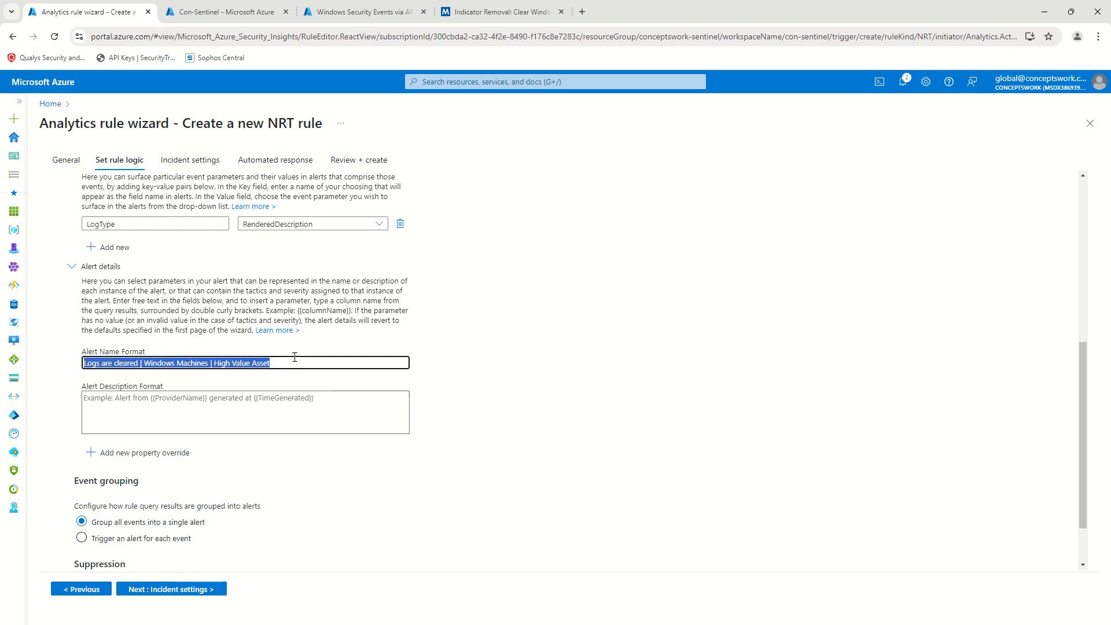
pyautogui.click(226, 415)
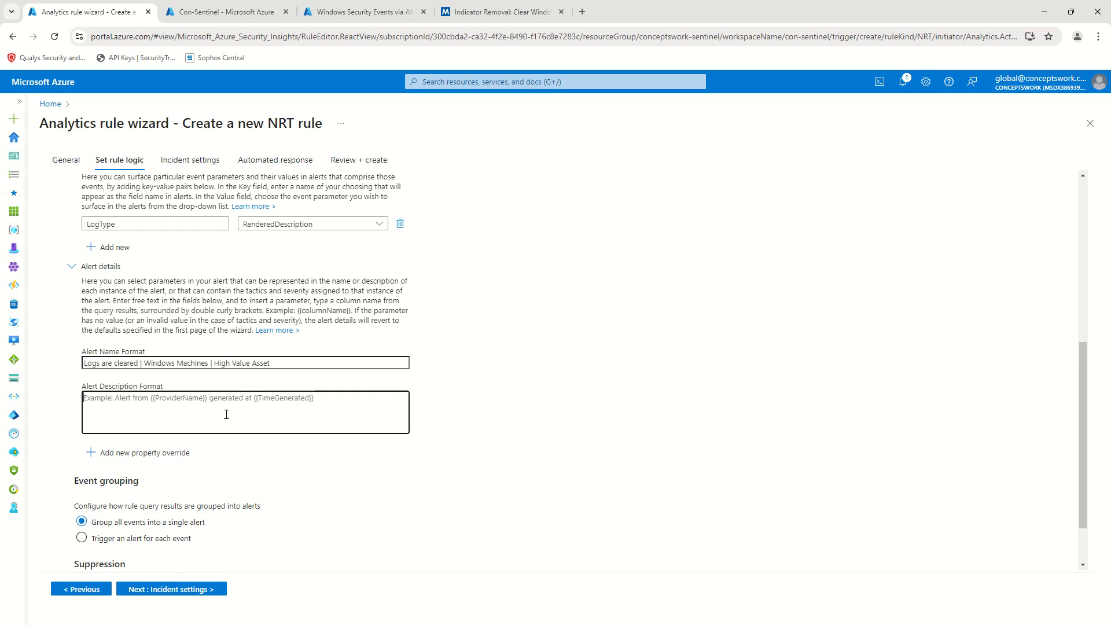
pyautogui.hotkey('ctrl', 'v')
pyautogui.click(561, 427)
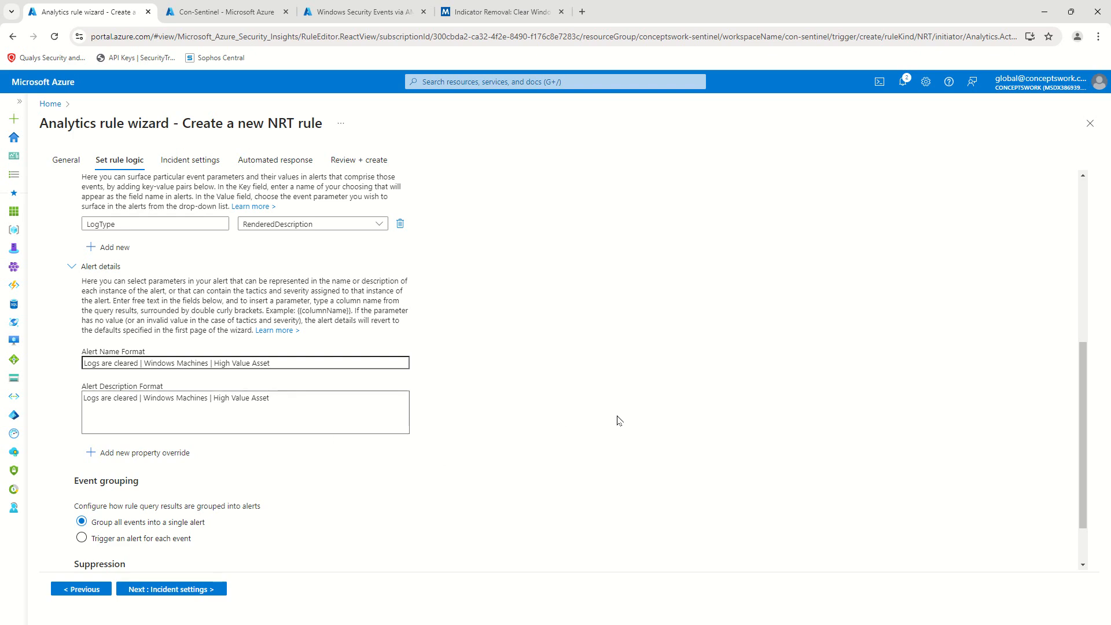
pyautogui.scroll(-1, 616, 330)
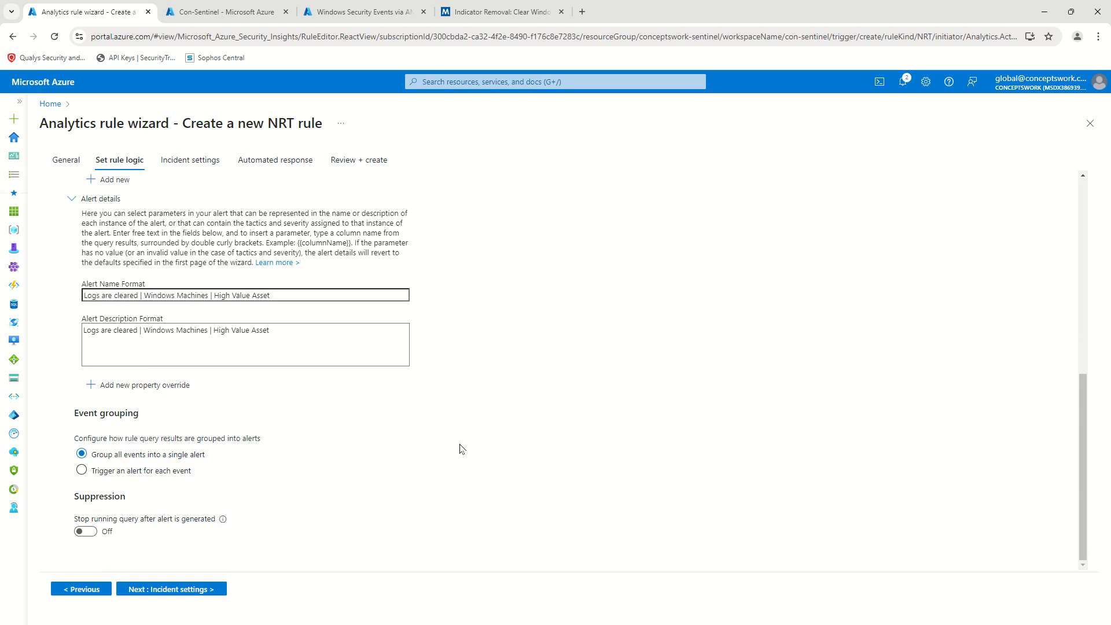
# Review the rule logic, accept the current incident and automated response settings, and save the NRT rule after the final review
pyautogui.scroll(6, 652, 449)
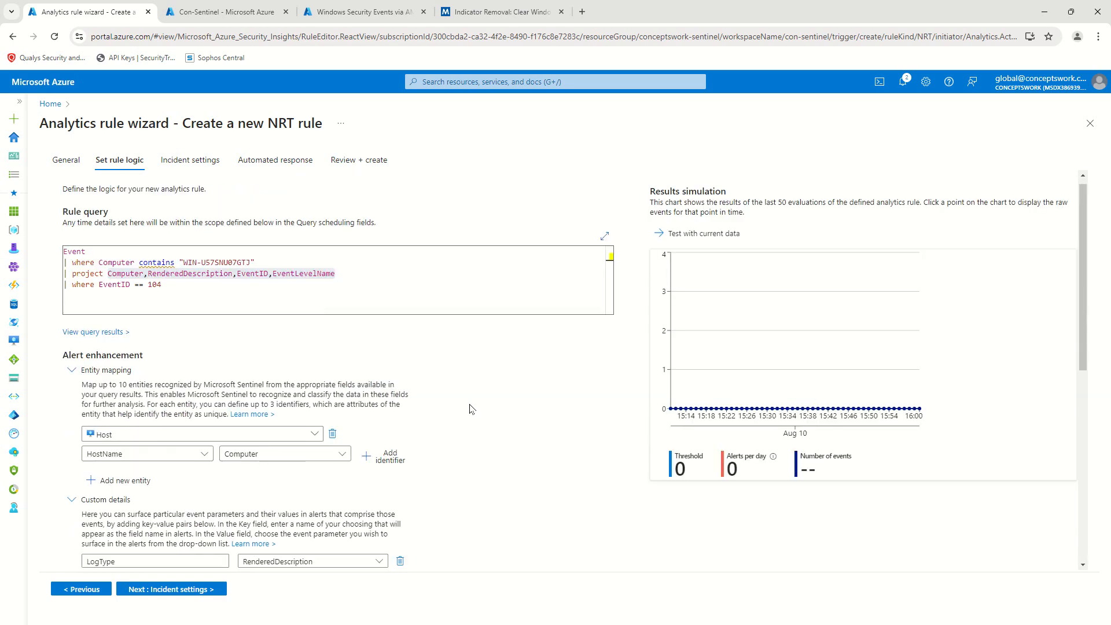
pyautogui.scroll(-5, 510, 415)
pyautogui.click(162, 588)
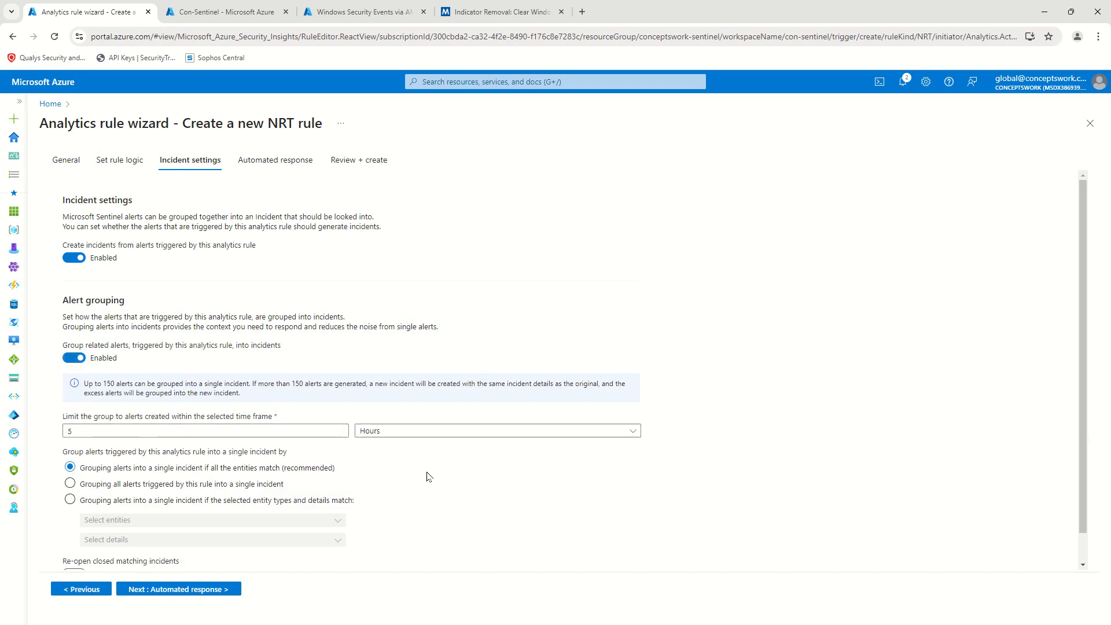
pyautogui.scroll(-1, 443, 459)
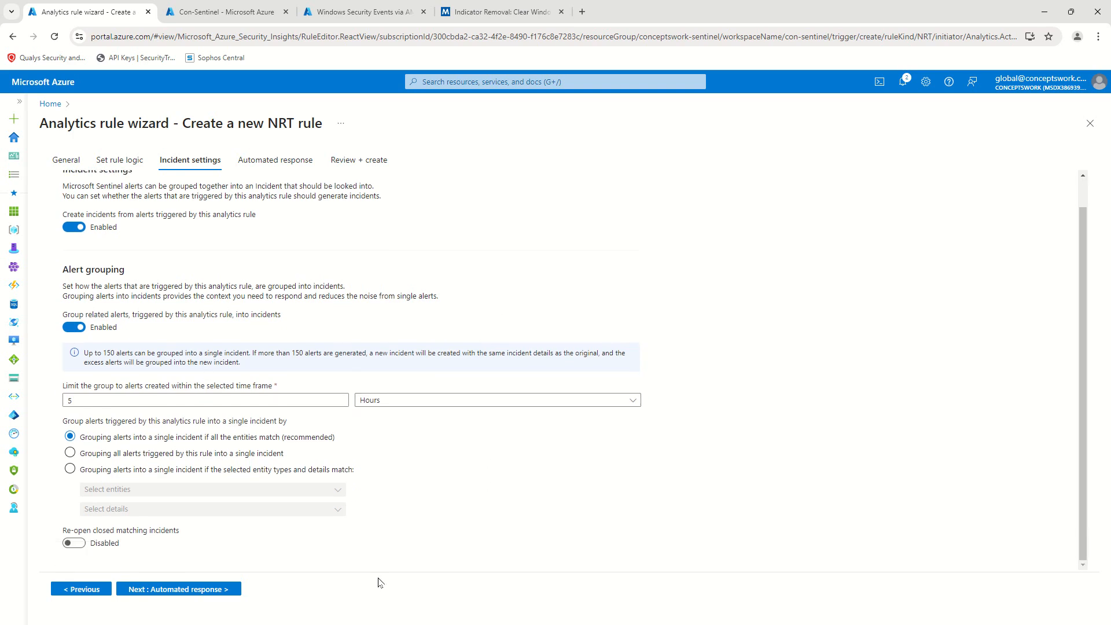
pyautogui.click(152, 589)
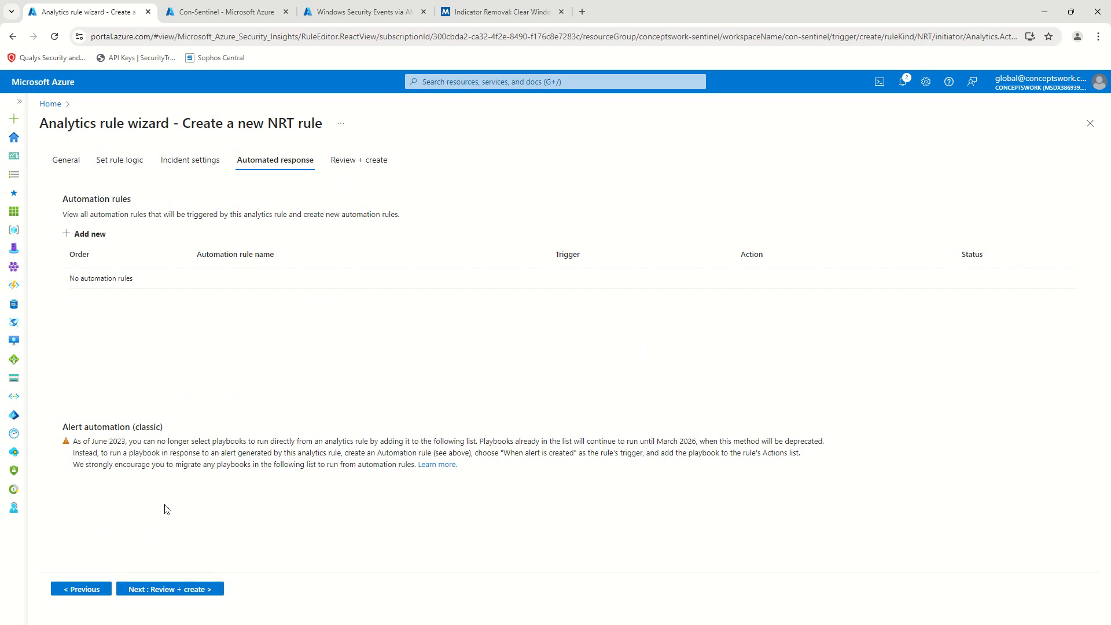
pyautogui.click(169, 590)
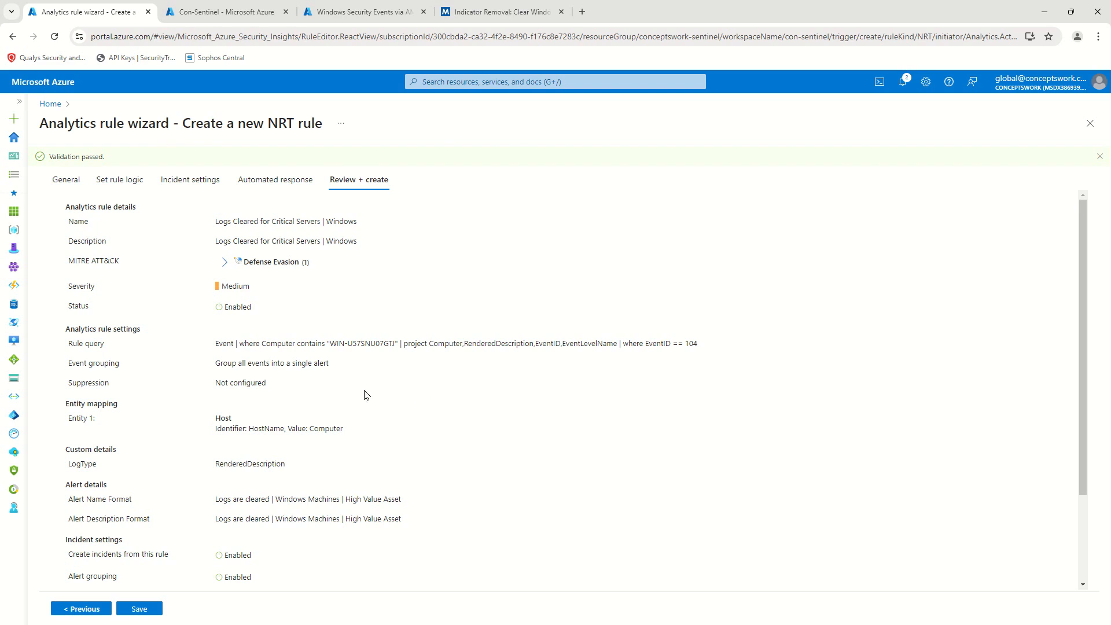
pyautogui.scroll(-2, 324, 393)
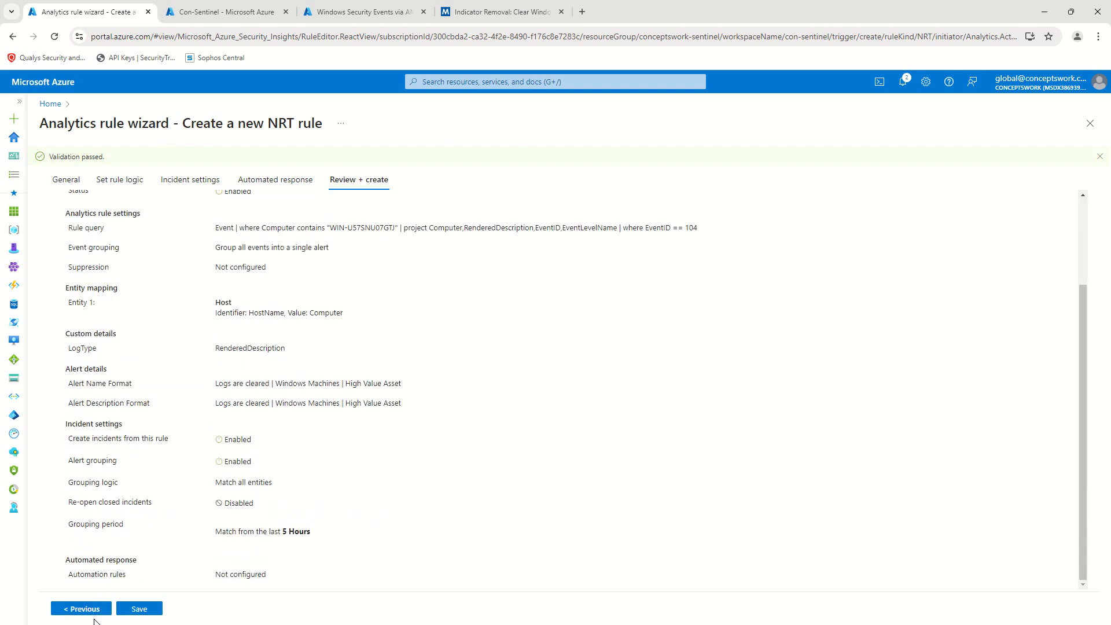
pyautogui.click(137, 609)
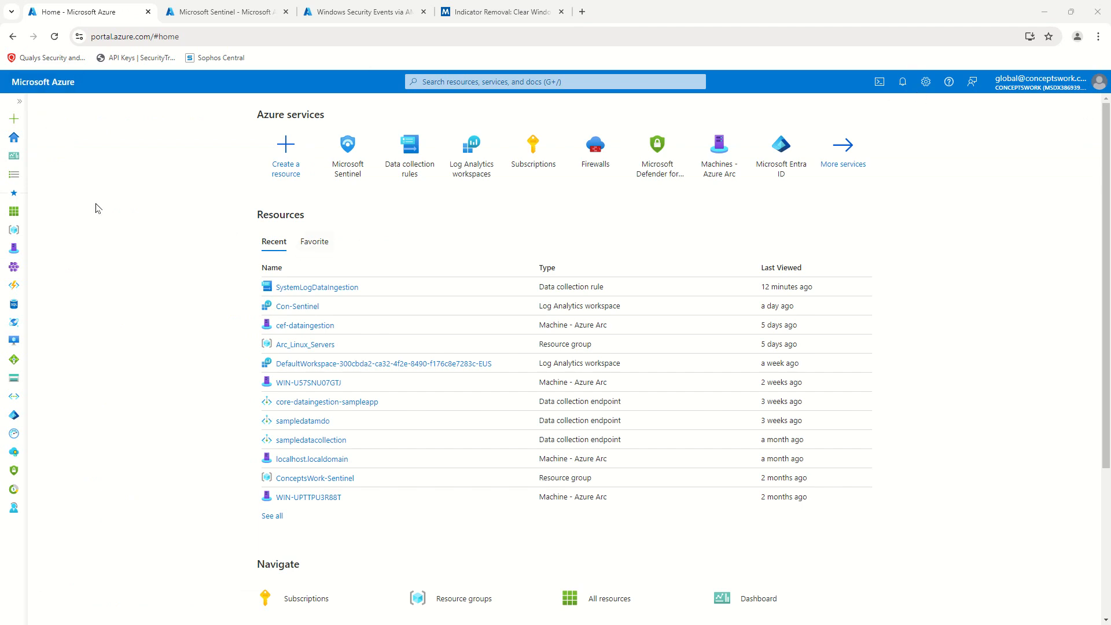
# Open the Analytics page of the Con-Sentinel workspace in Microsoft Sentinel and refresh the active rules list
pyautogui.click(354, 150)
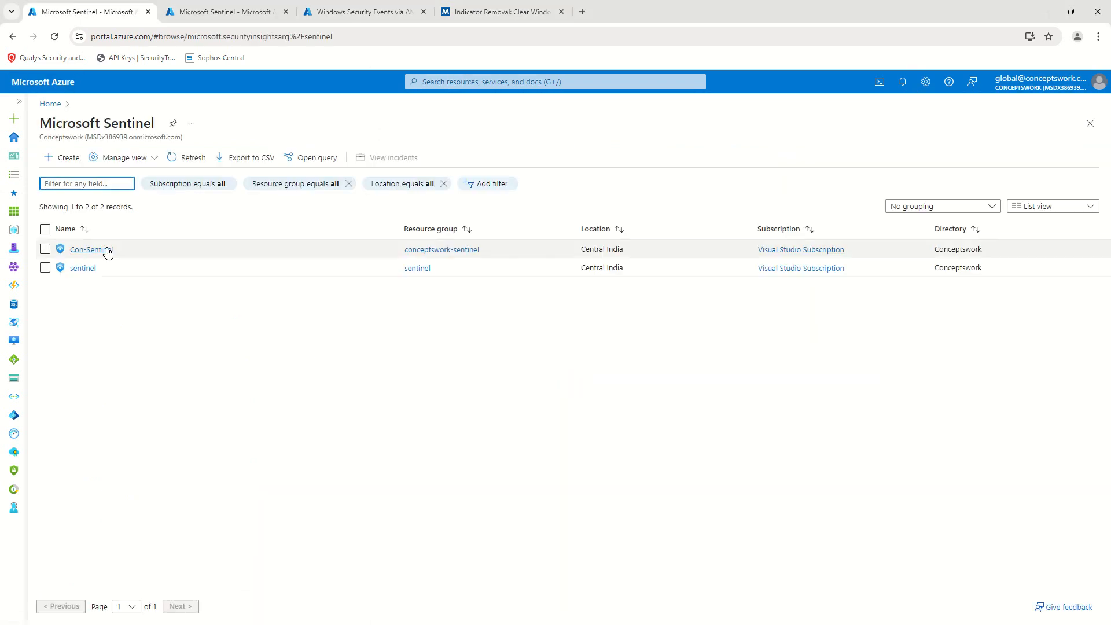
pyautogui.click(95, 248)
pyautogui.click(189, 123)
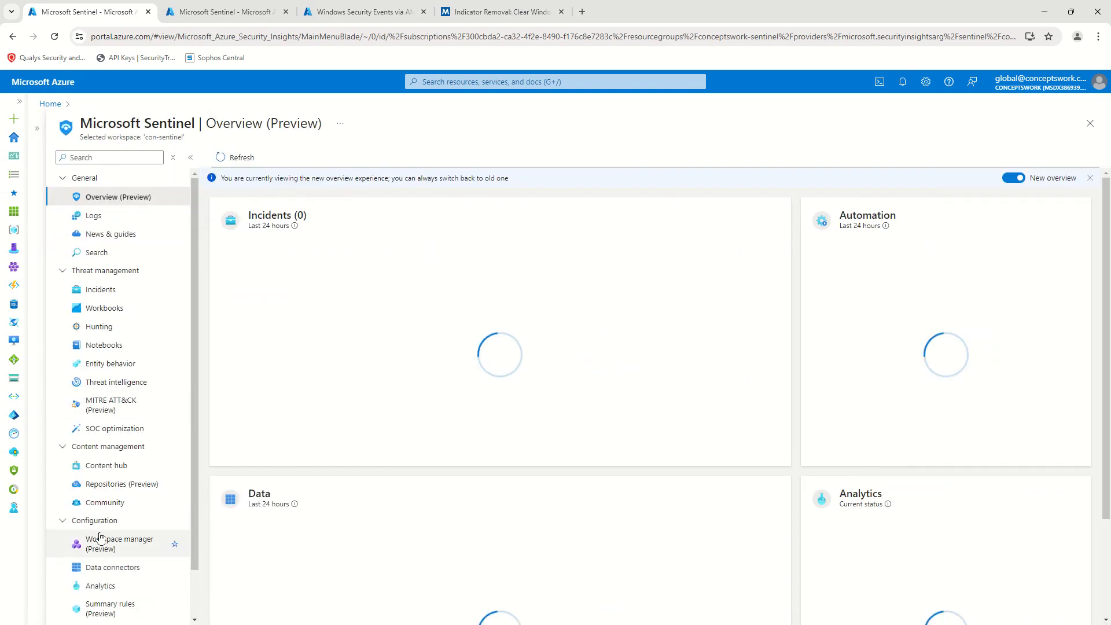
pyautogui.click(110, 588)
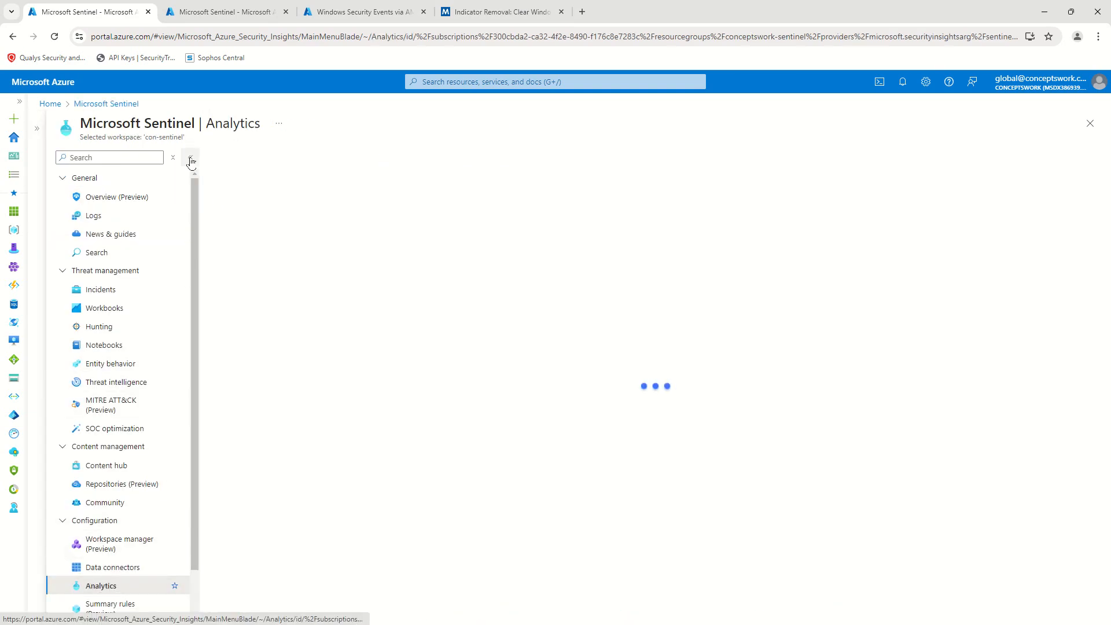
pyautogui.click(191, 157)
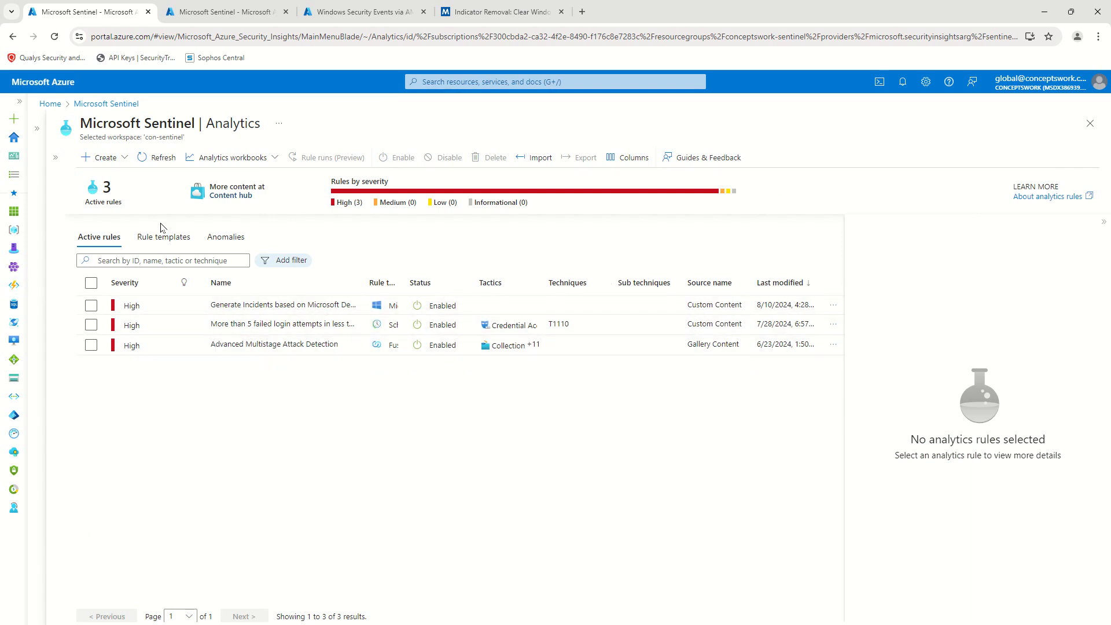
pyautogui.click(139, 159)
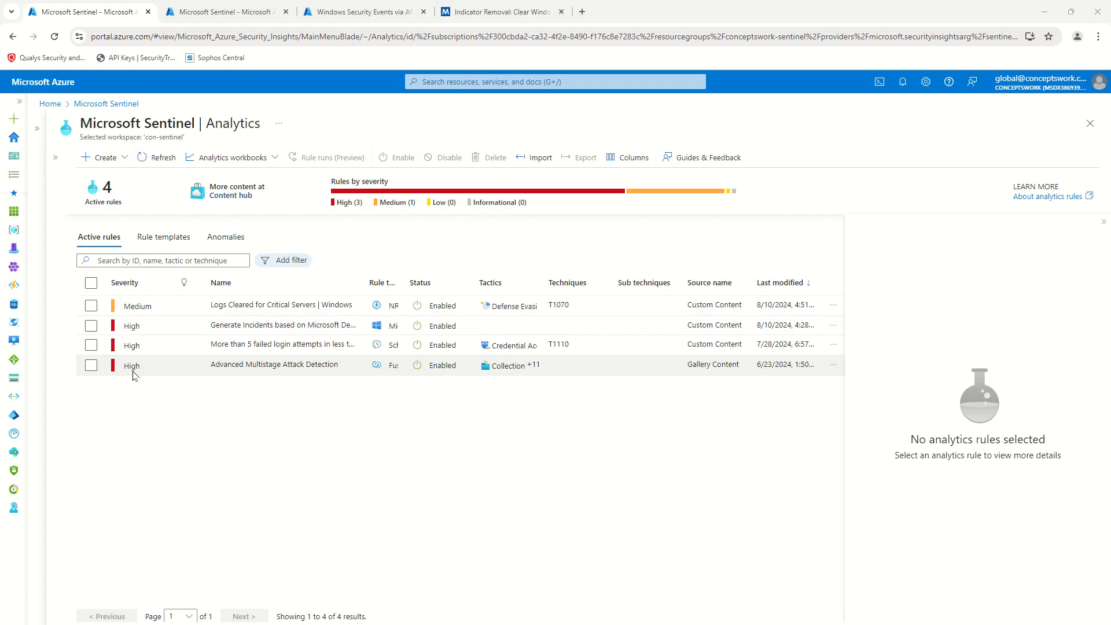
# Switch to the Windows server's command prompt, highlight its hostname output, and return to the browser
pyautogui.hotkey('alt', 'Tab')
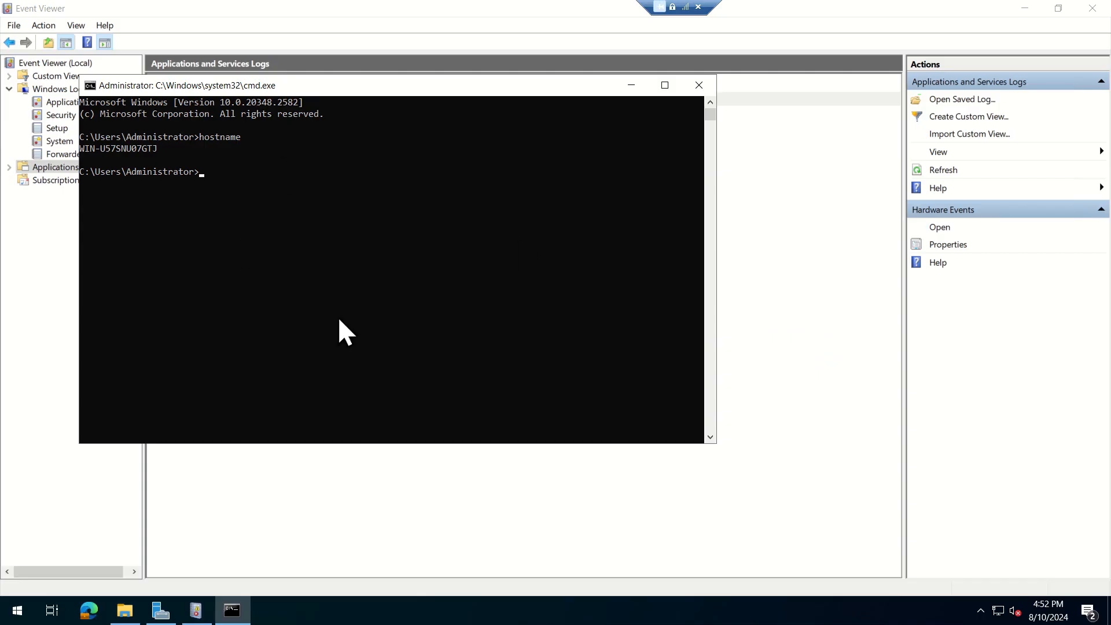
pyautogui.moveTo(85, 149); pyautogui.dragTo(178, 148)
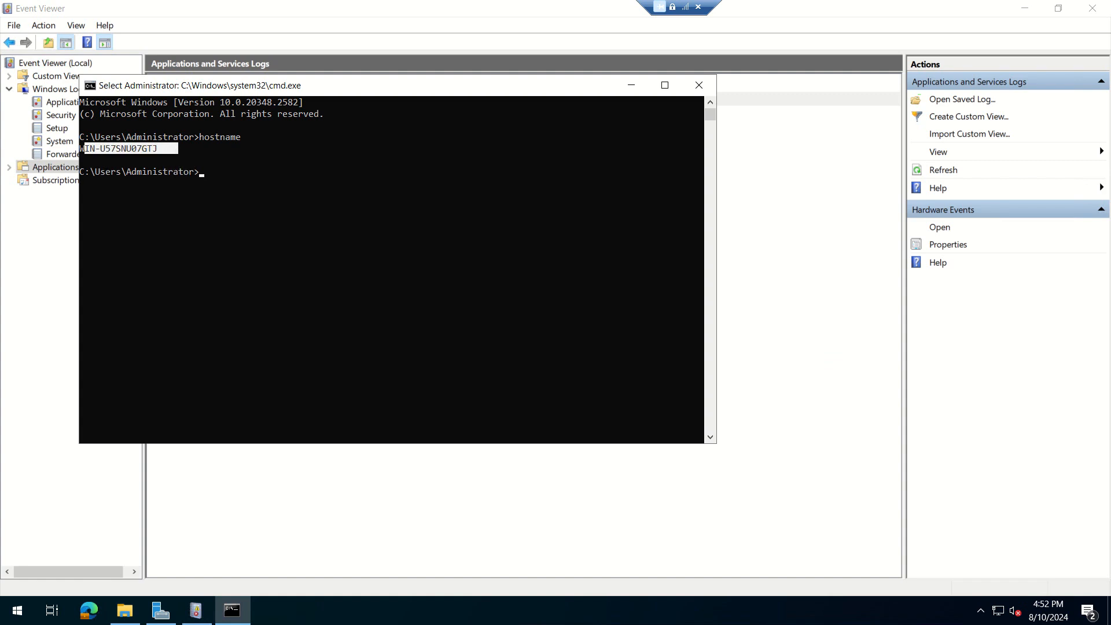
pyautogui.hotkey('alt', 'Tab')
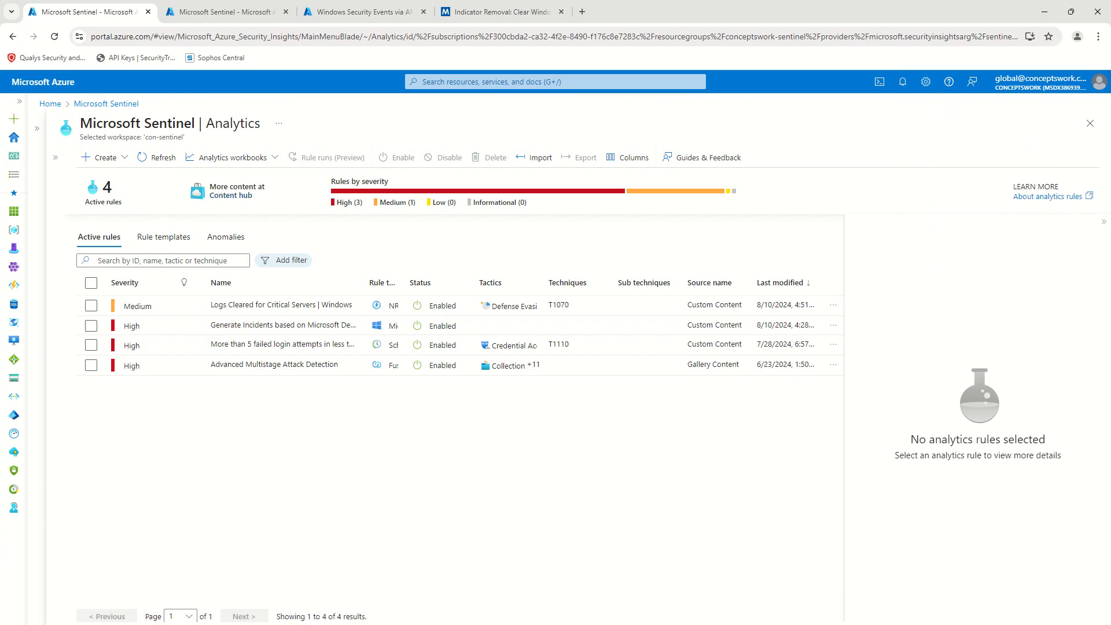
# Open the Logs of the Azure Arc machine WIN-U57SNU07GTJ in the second Azure tab, dismiss the Queries hub and collapse the side menu
pyautogui.click(226, 11)
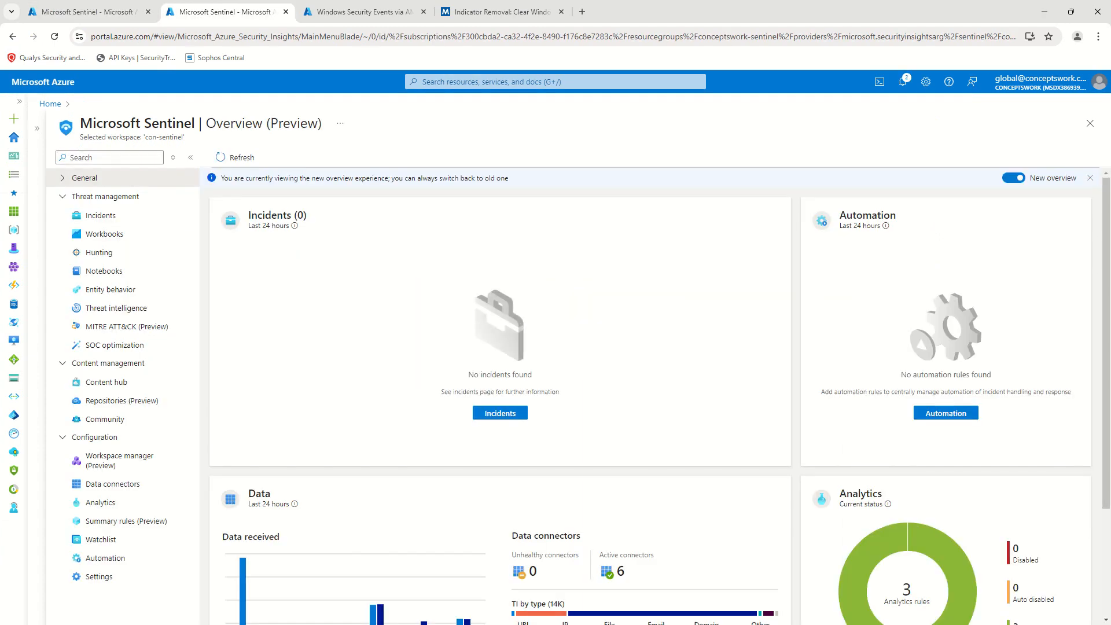
pyautogui.click(537, 83)
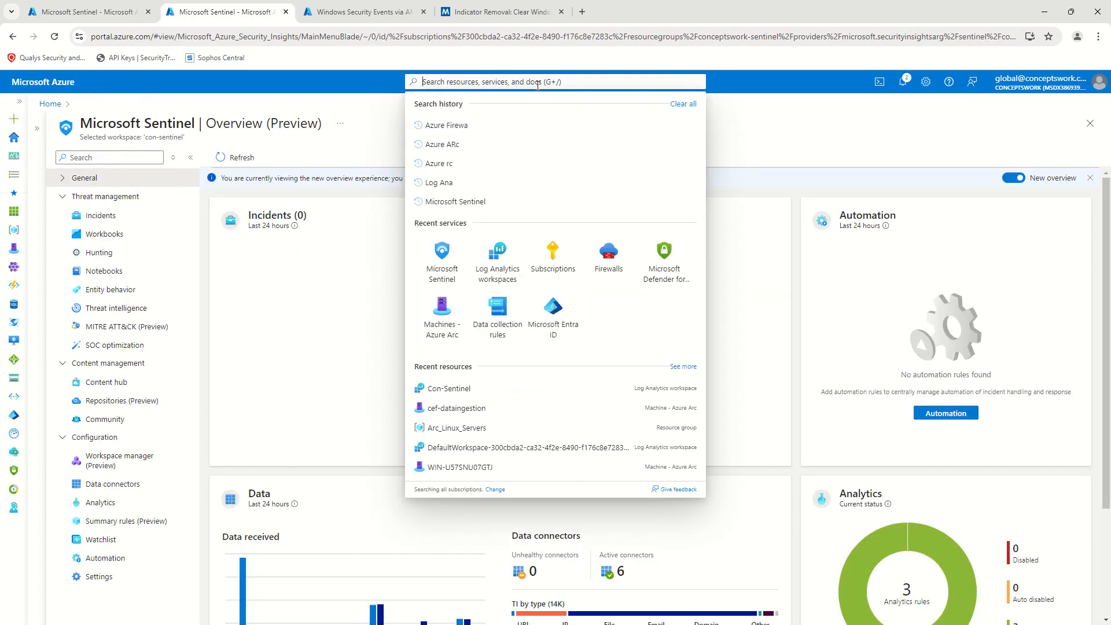
pyautogui.click(443, 313)
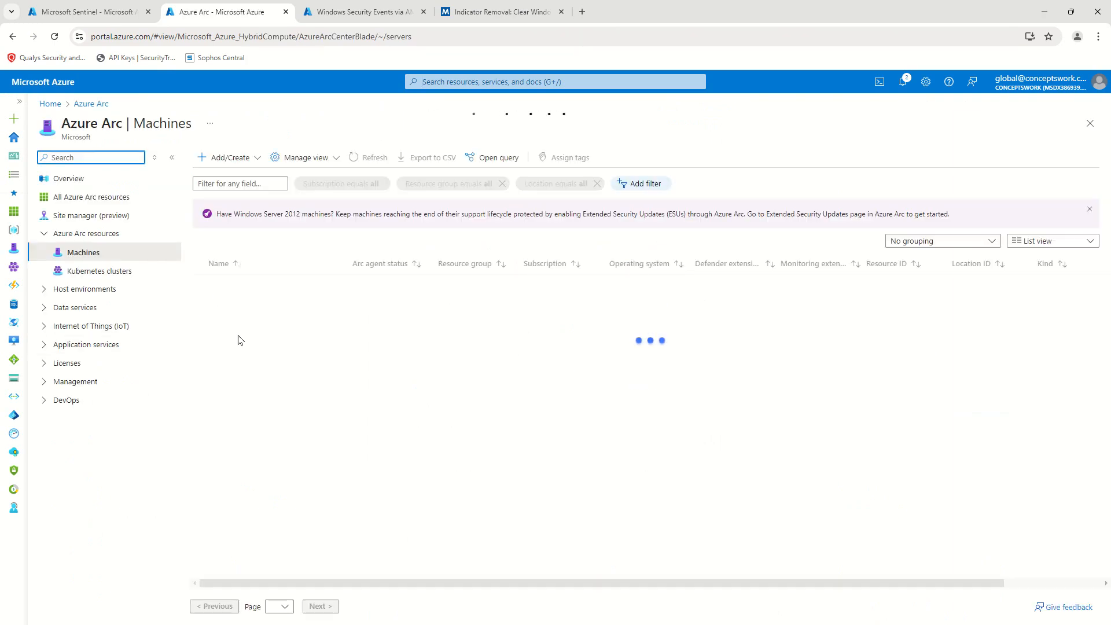
pyautogui.click(272, 341)
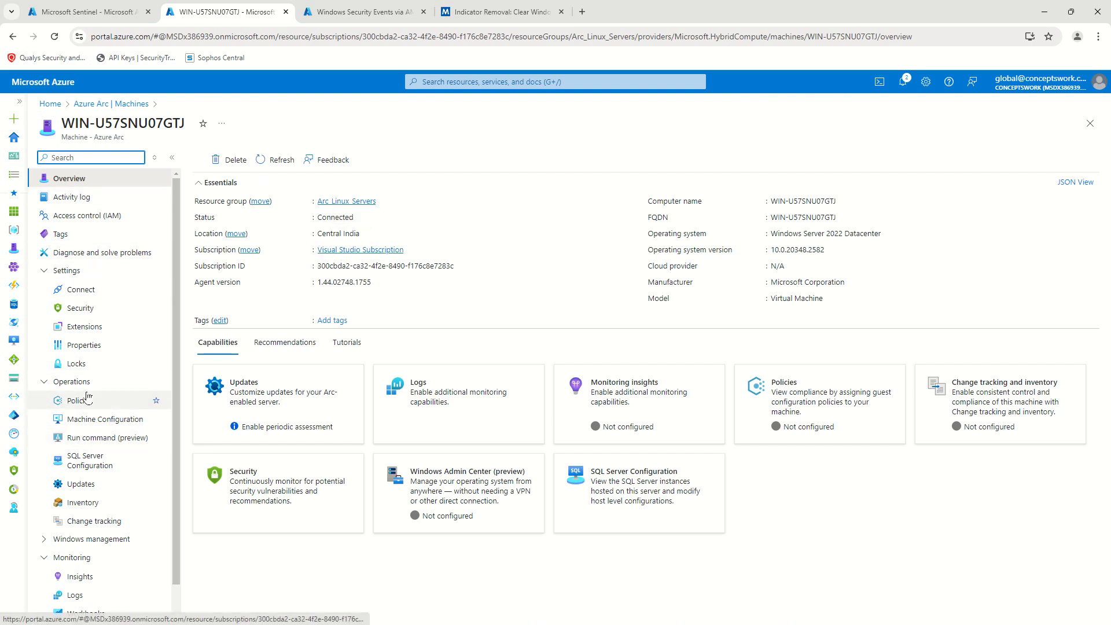
pyautogui.scroll(-1, 116, 403)
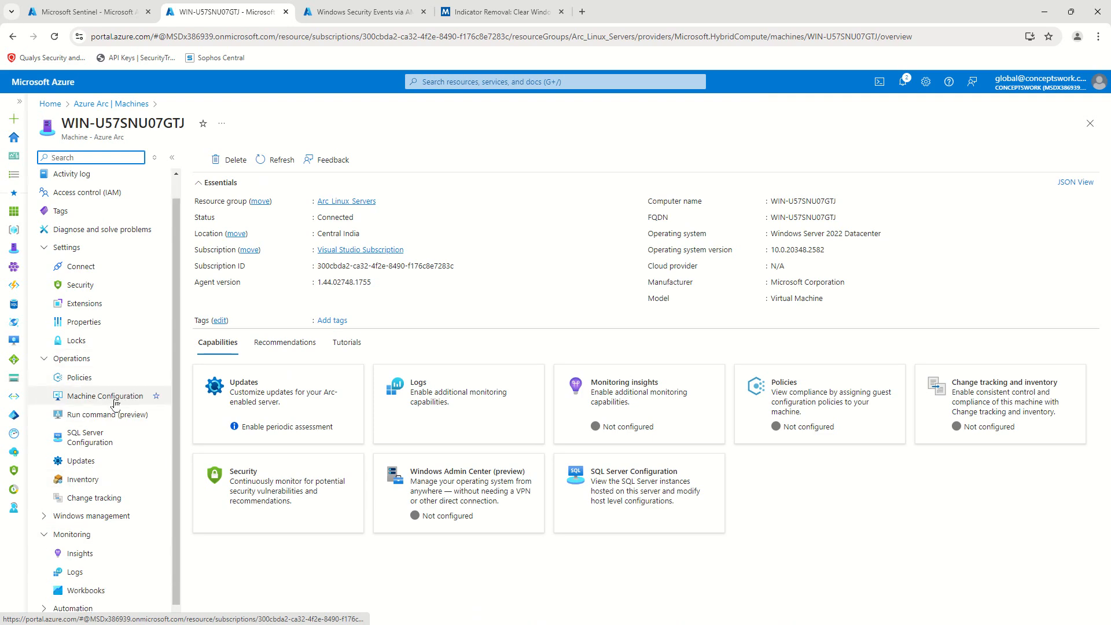
pyautogui.click(78, 561)
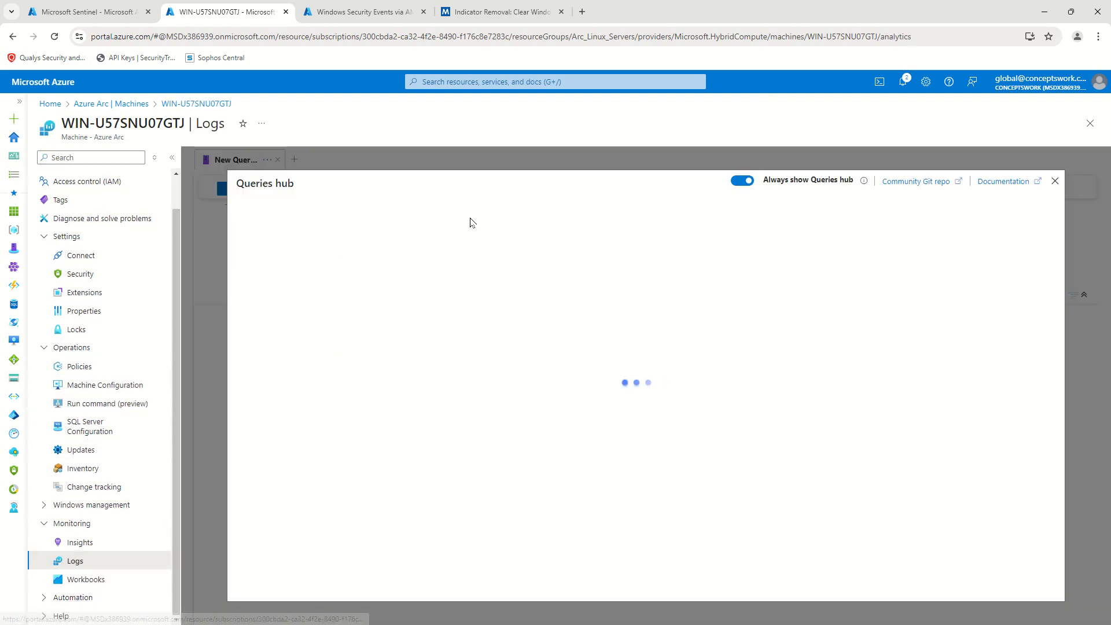
pyautogui.click(1055, 181)
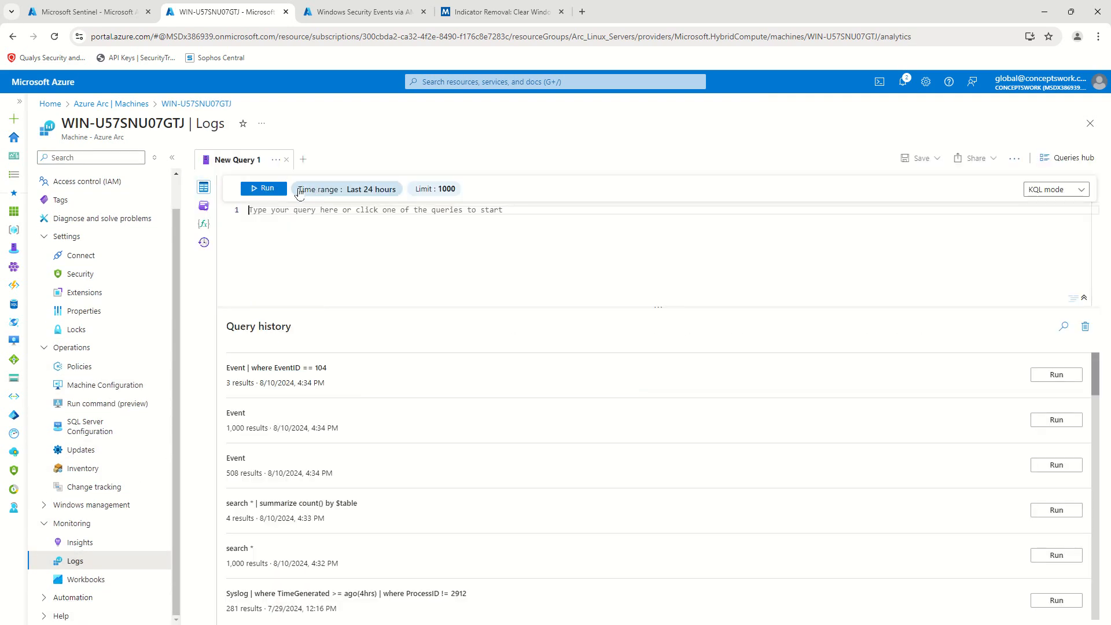
pyautogui.click(172, 161)
# Query the Event table in the machine's Logs
pyautogui.click(339, 249)
pyautogui.write('Event')
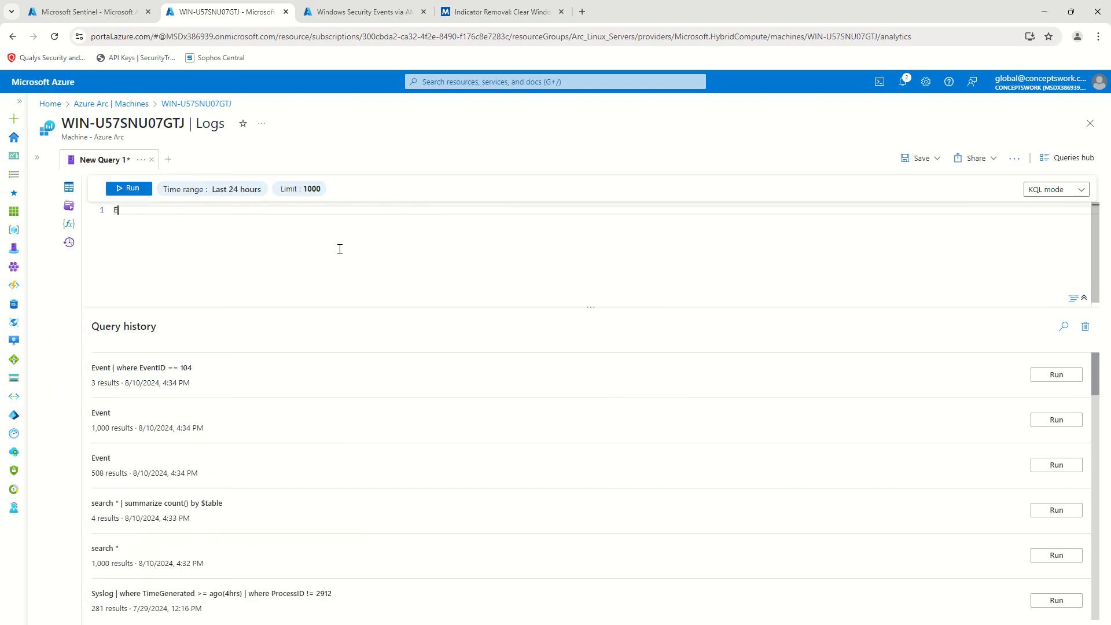
pyautogui.press('Return')
pyautogui.write('|')
pyautogui.press('BackSpace')
pyautogui.press('BackSpace')
pyautogui.press('BackSpace')
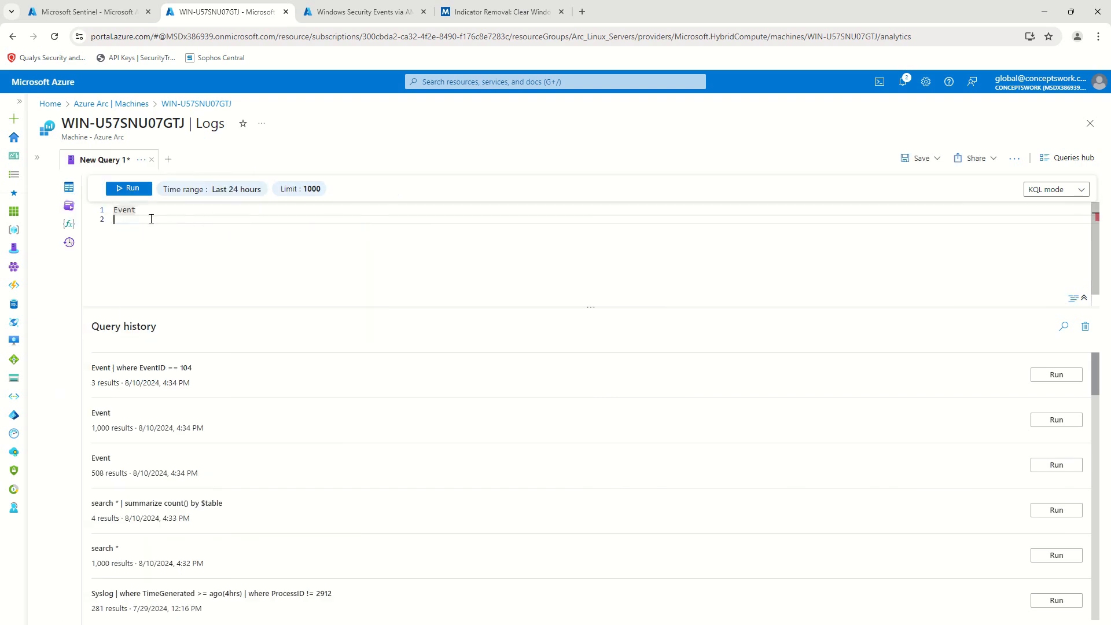
pyautogui.click(122, 186)
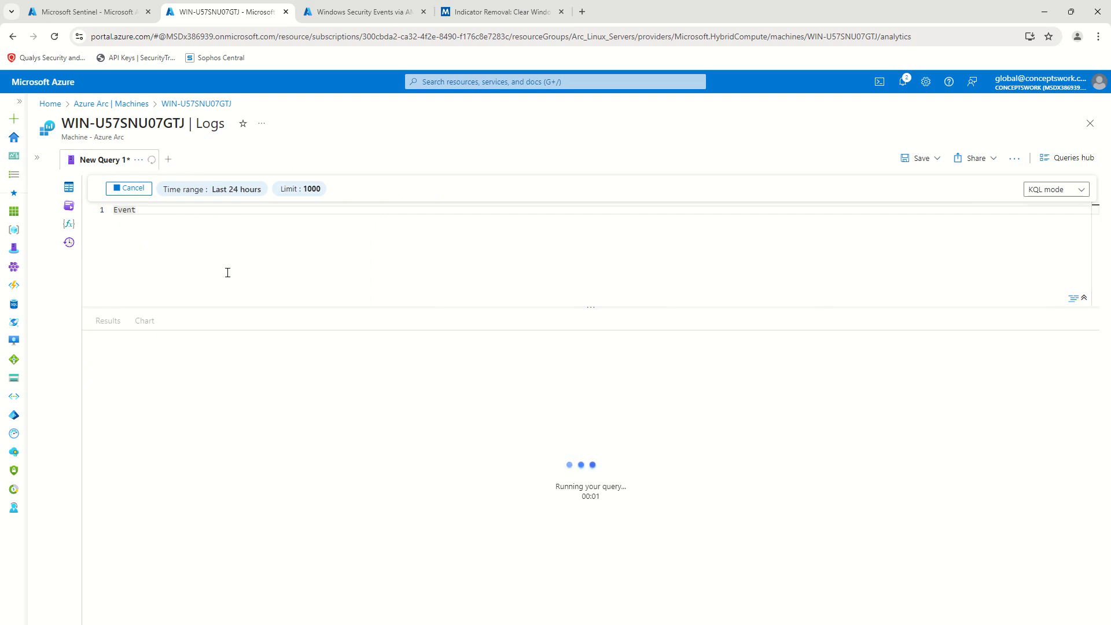
# Extend the Event query with a filter for EventID equal to 104 and run it
pyautogui.click(206, 218)
pyautogui.press('Return')
pyautogui.write('| whr')
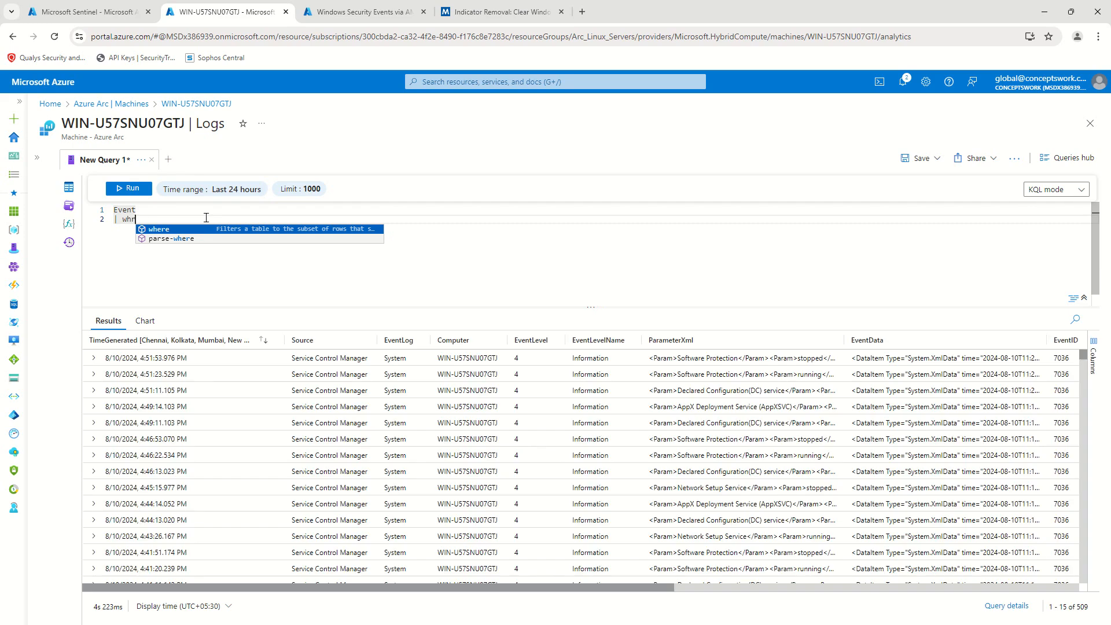
pyautogui.press('Tab')
pyautogui.write('Ev')
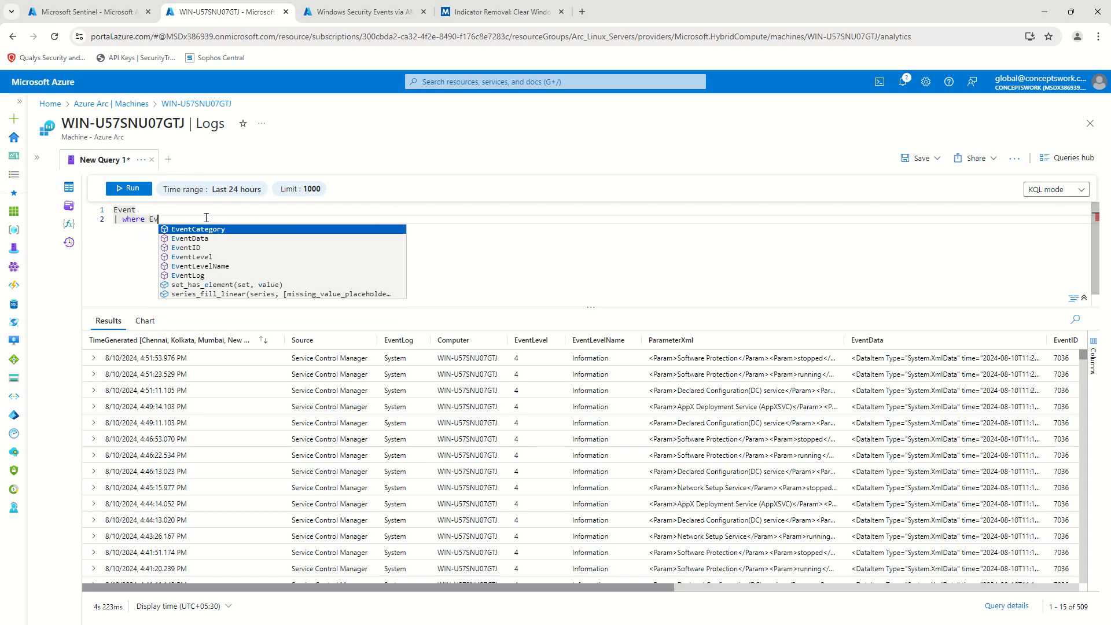
pyautogui.write('entID == ')
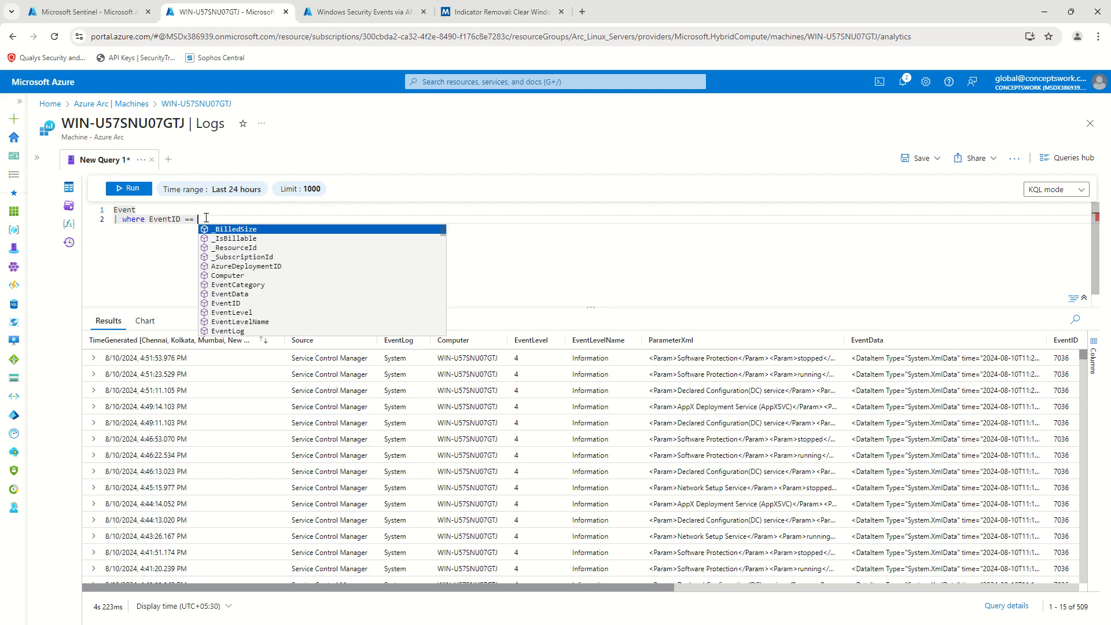
pyautogui.write('1')
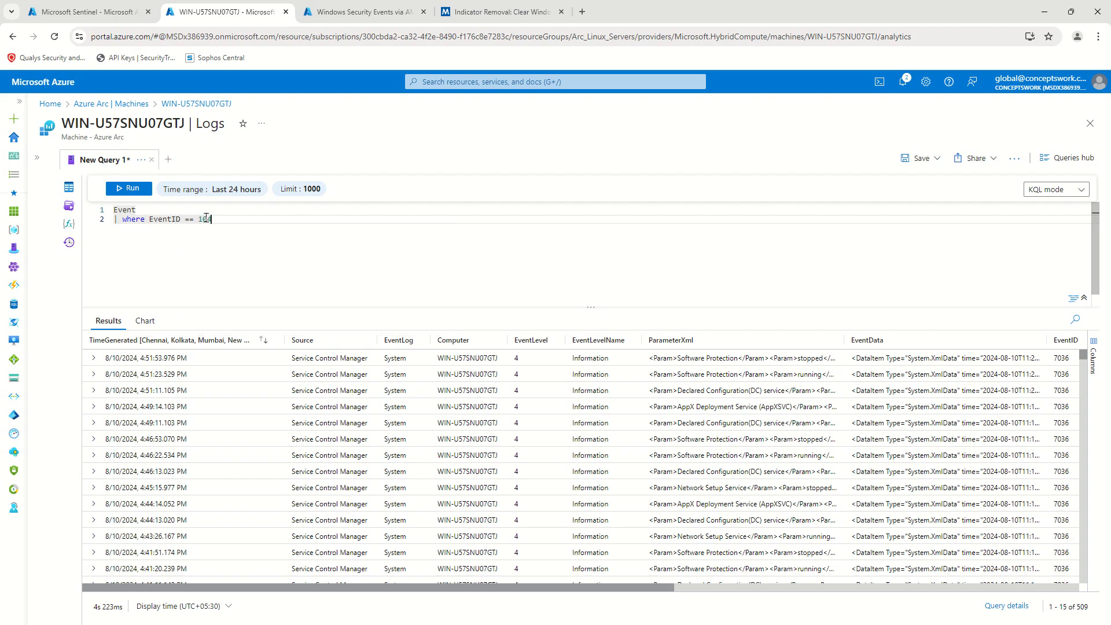
pyautogui.write('04')
pyautogui.click(127, 189)
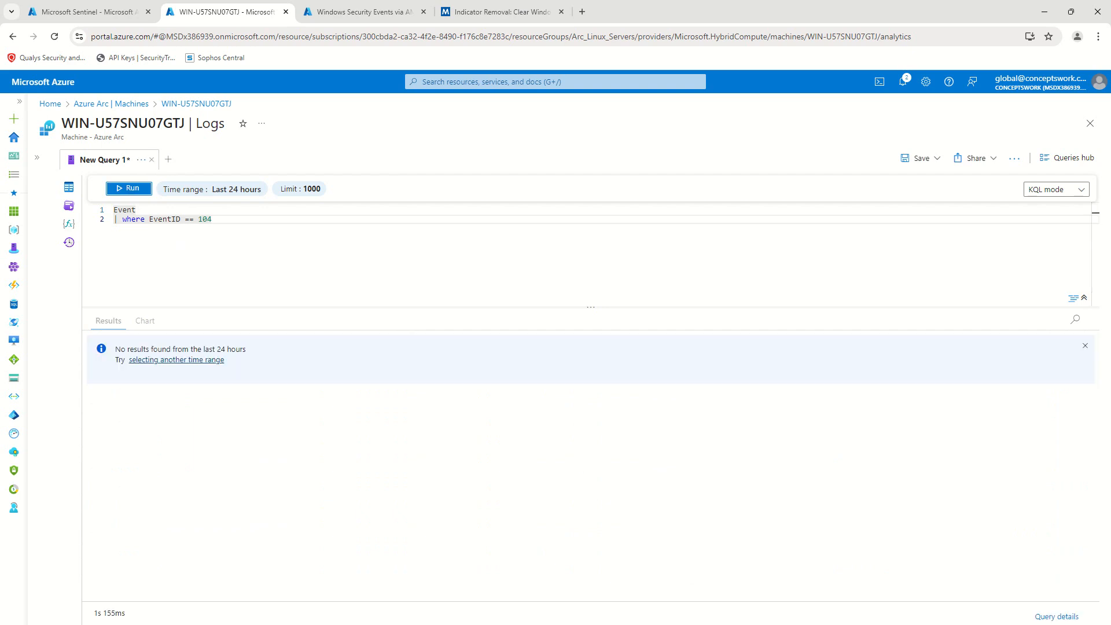
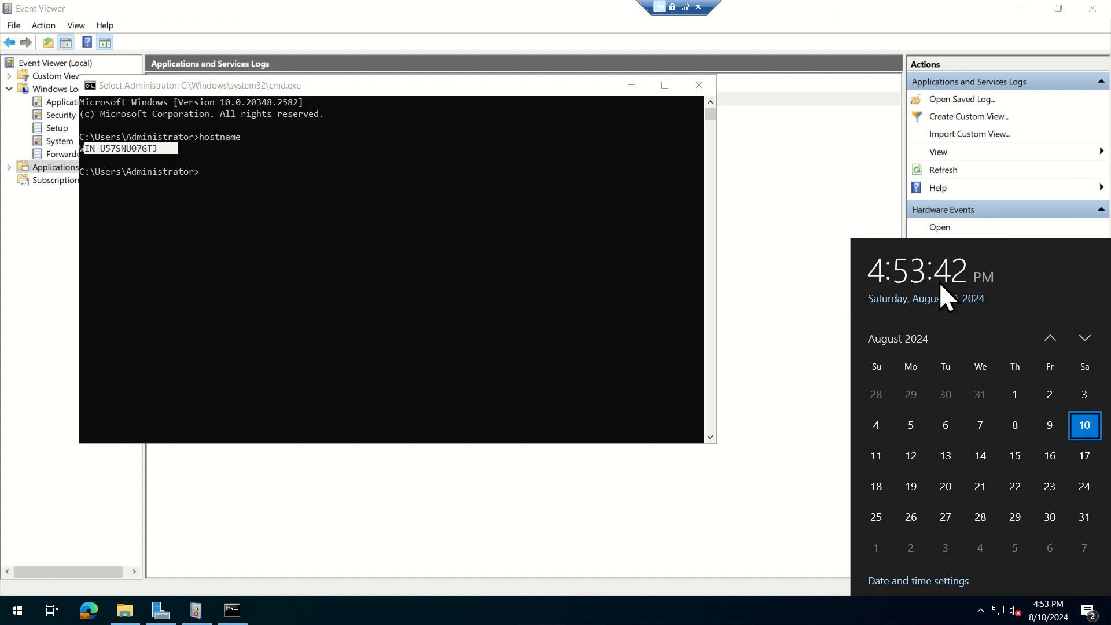
# Switch to the server's Event Viewer and open the Program-Compatibility-Assistant log under Applications and Services Logs, Microsoft, Windows, Application-Experience
pyautogui.click(371, 277)
pyautogui.click(38, 213)
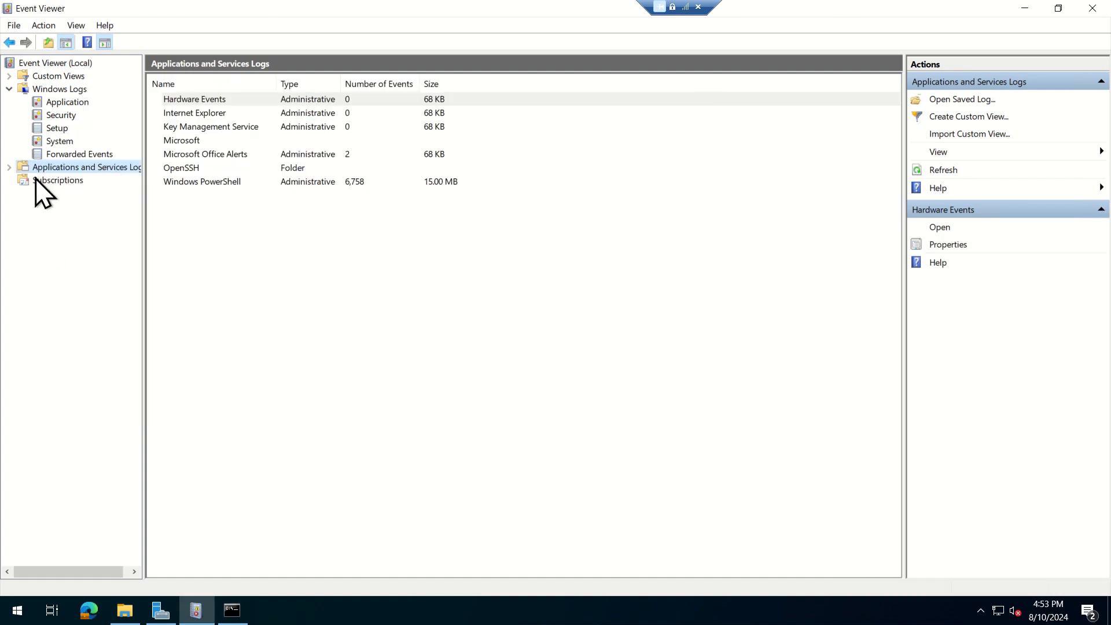
pyautogui.click(11, 168)
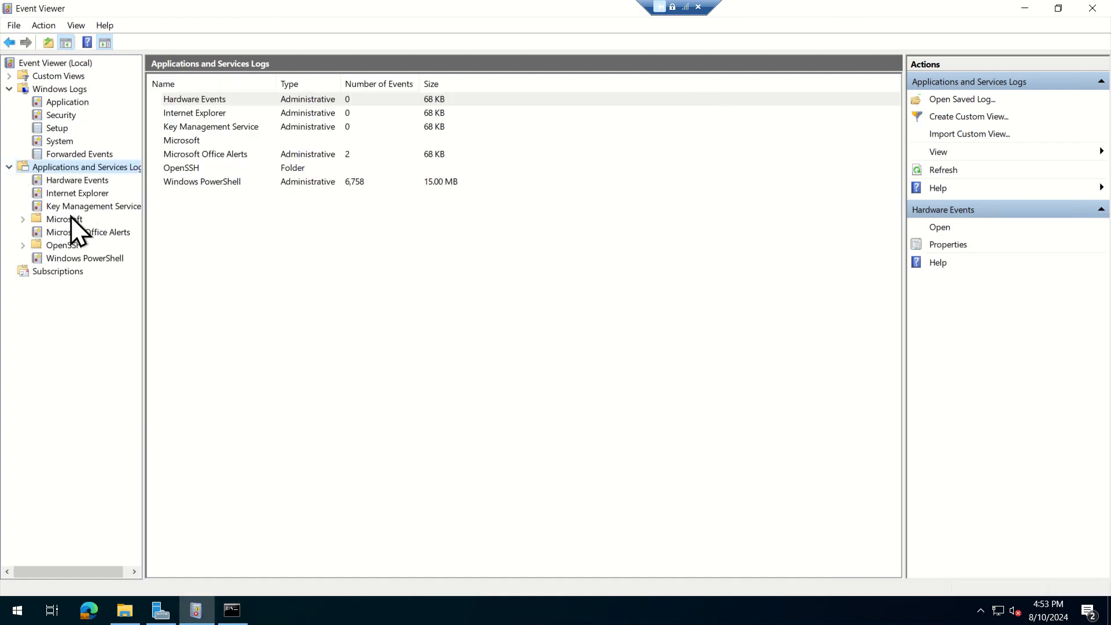
pyautogui.click(38, 220)
pyautogui.click(23, 219)
pyautogui.click(67, 228)
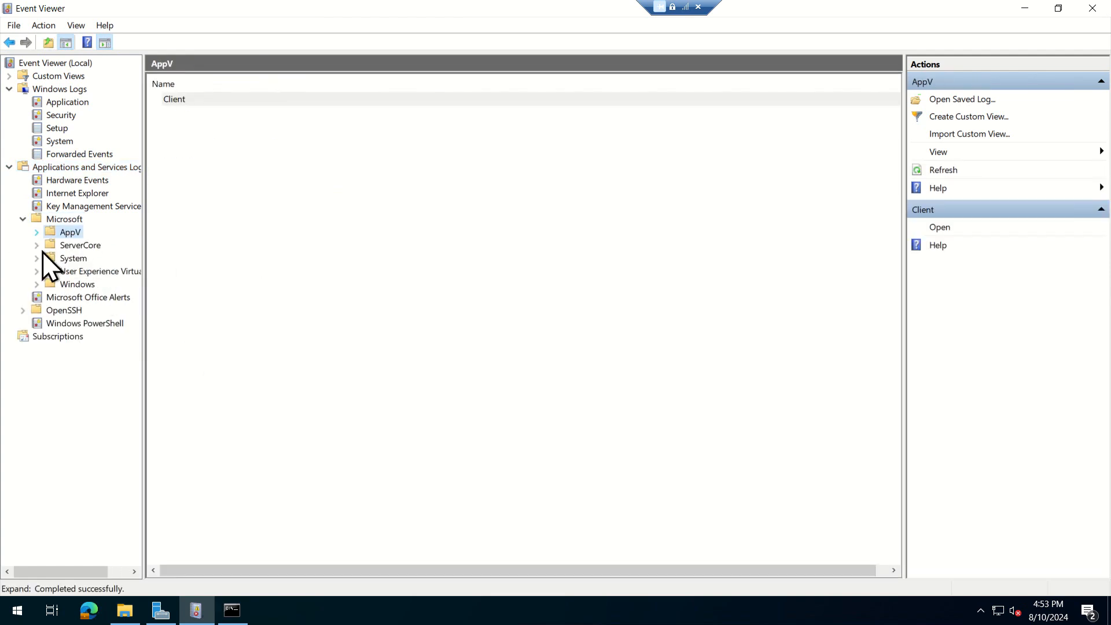
pyautogui.click(37, 284)
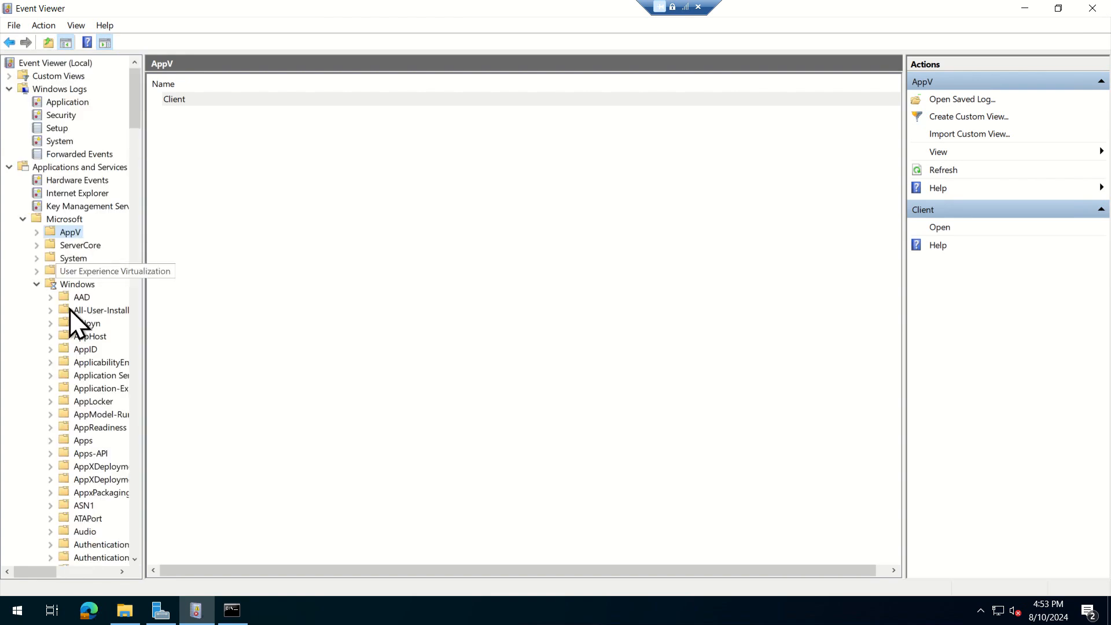
pyautogui.click(73, 314)
pyautogui.click(90, 361)
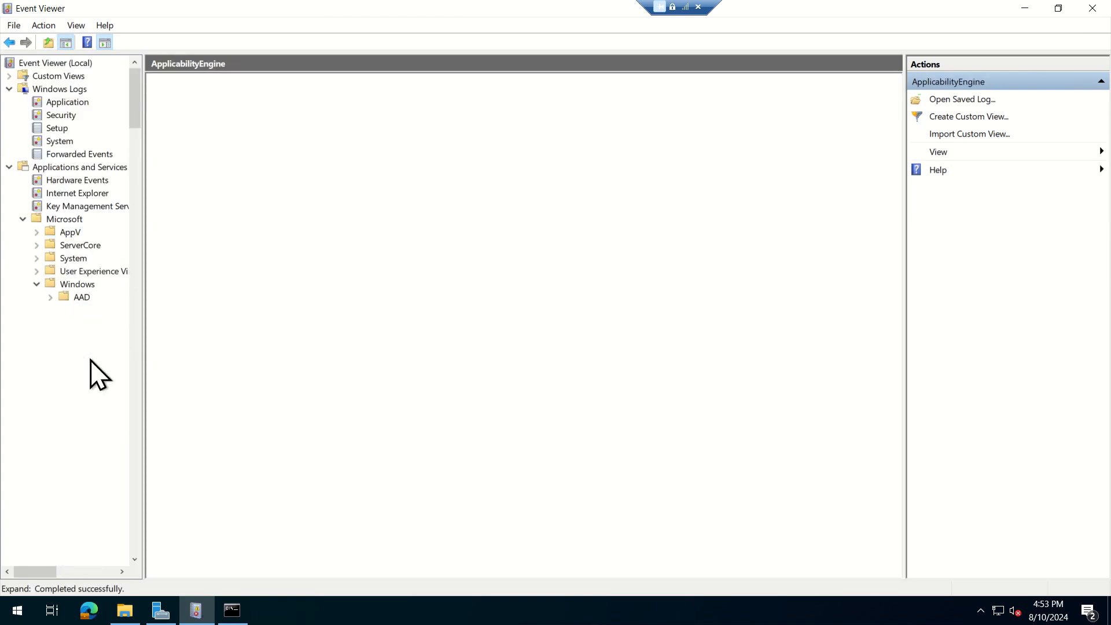
pyautogui.click(95, 388)
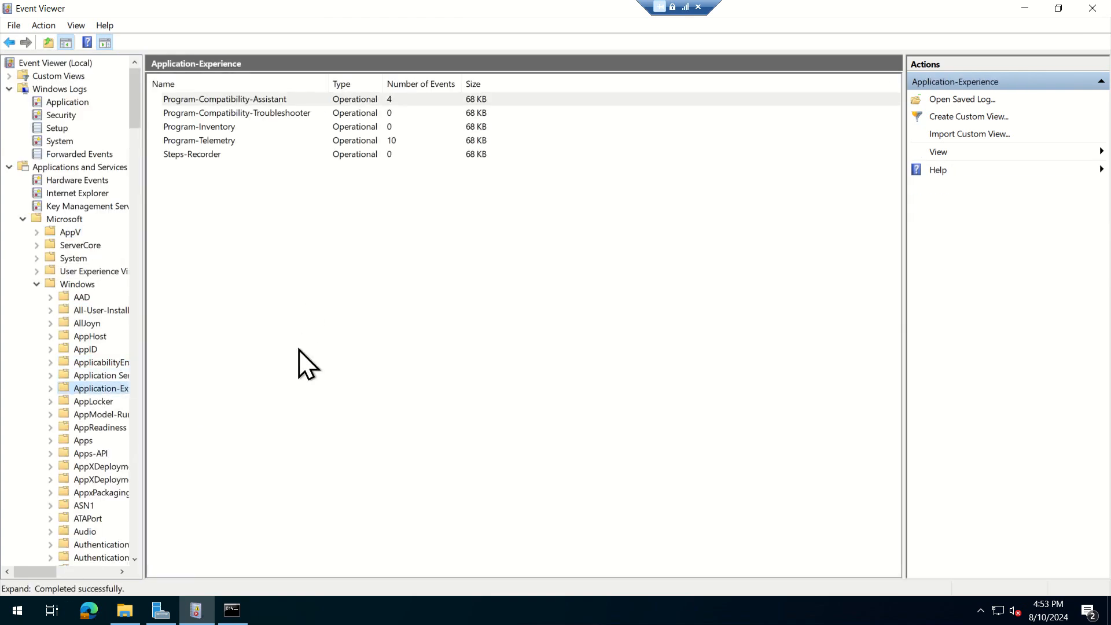
pyautogui.click(243, 101)
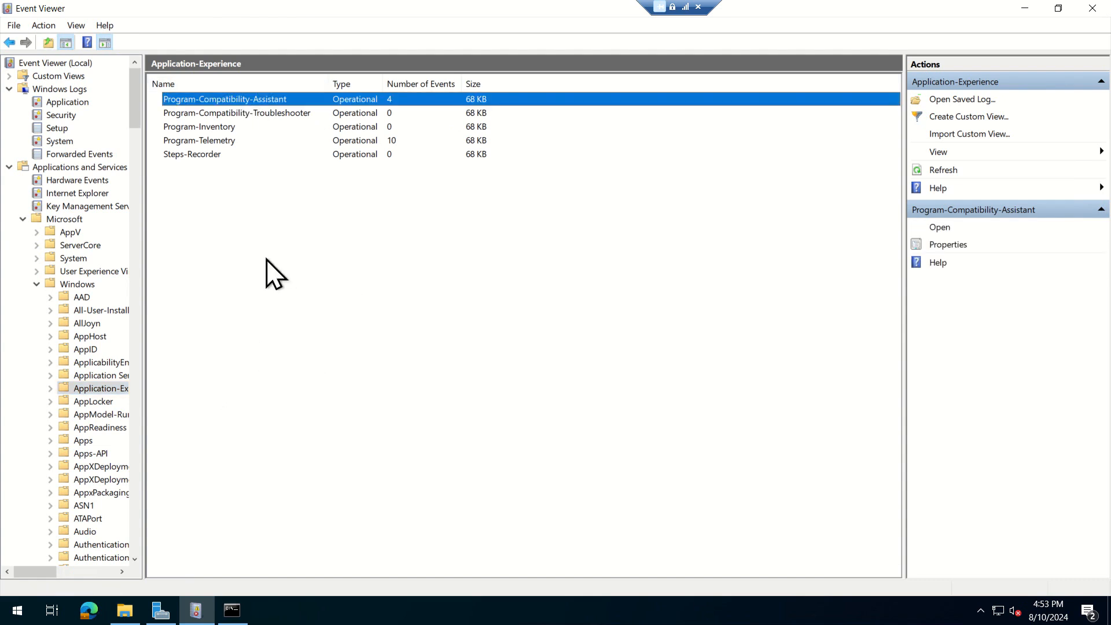
pyautogui.doubleClick(225, 101)
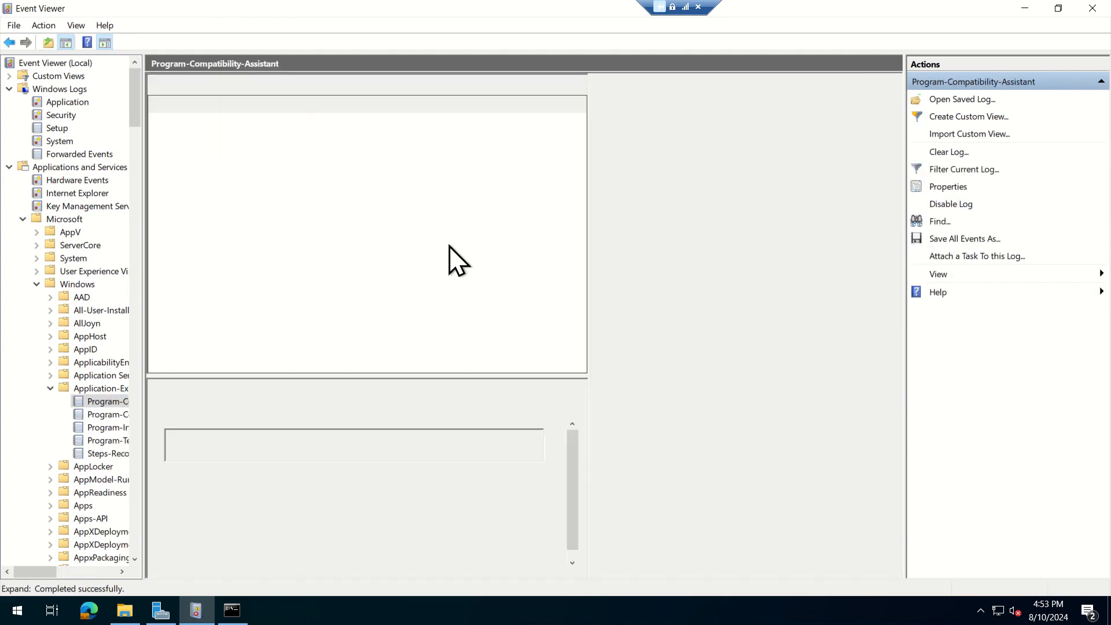
# Check the server's current time and clear the Program-Compatibility-Assistant log without saving its contents
pyautogui.click(1048, 610)
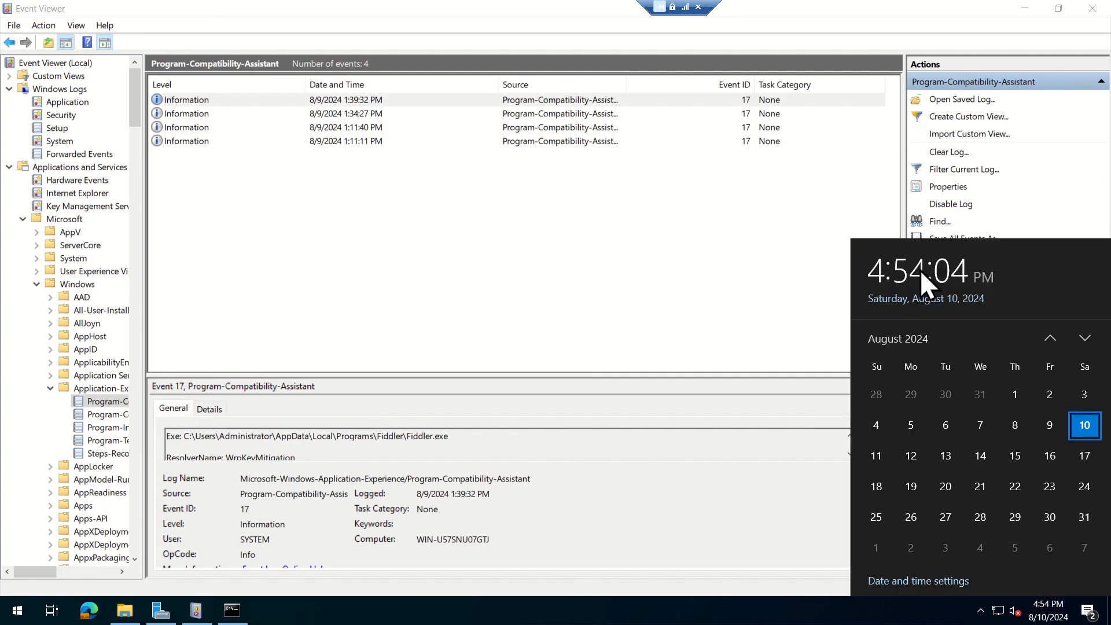
pyautogui.click(575, 248)
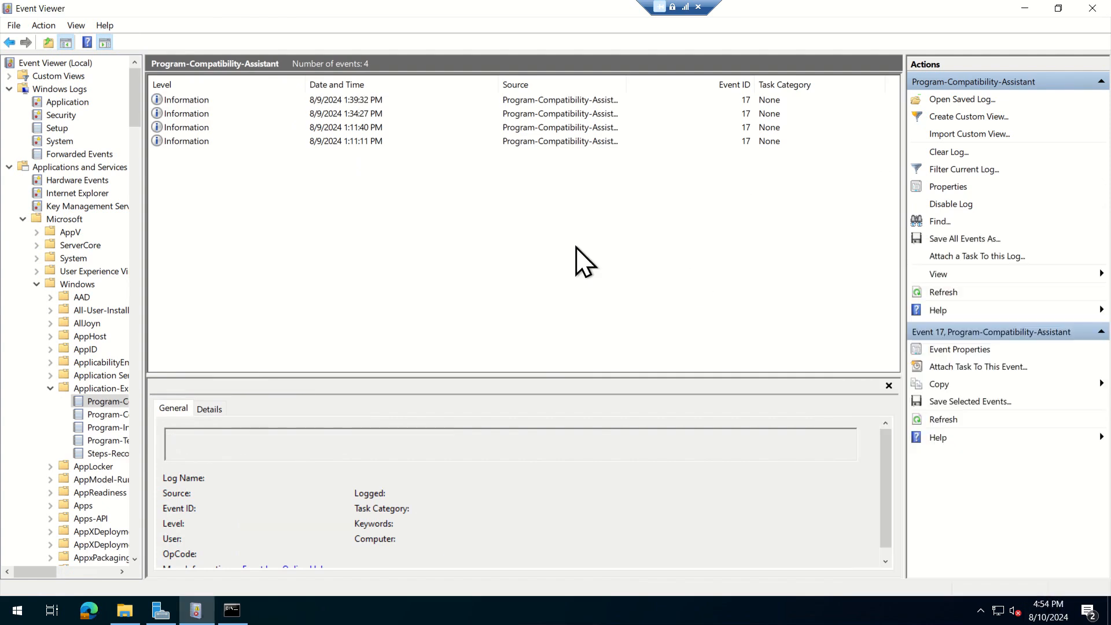
pyautogui.click(949, 152)
pyautogui.click(294, 156)
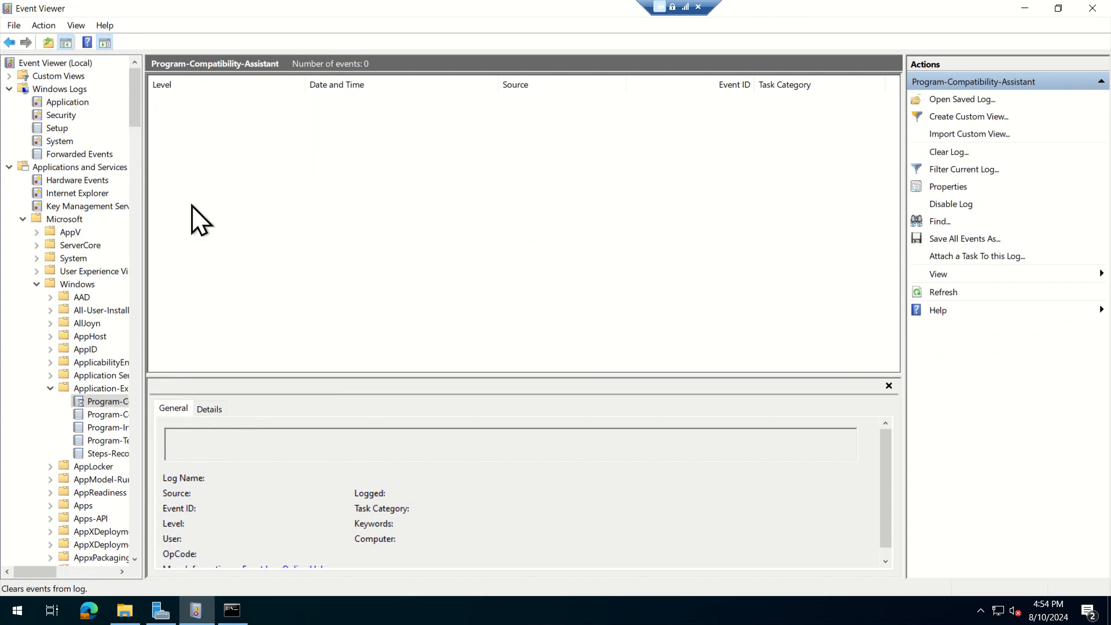
# Look through the Bluetooth, Disk, DiskDiagnostic and HttpLog folders under Windows for another log that contains events
pyautogui.scroll(-9, 69, 272)
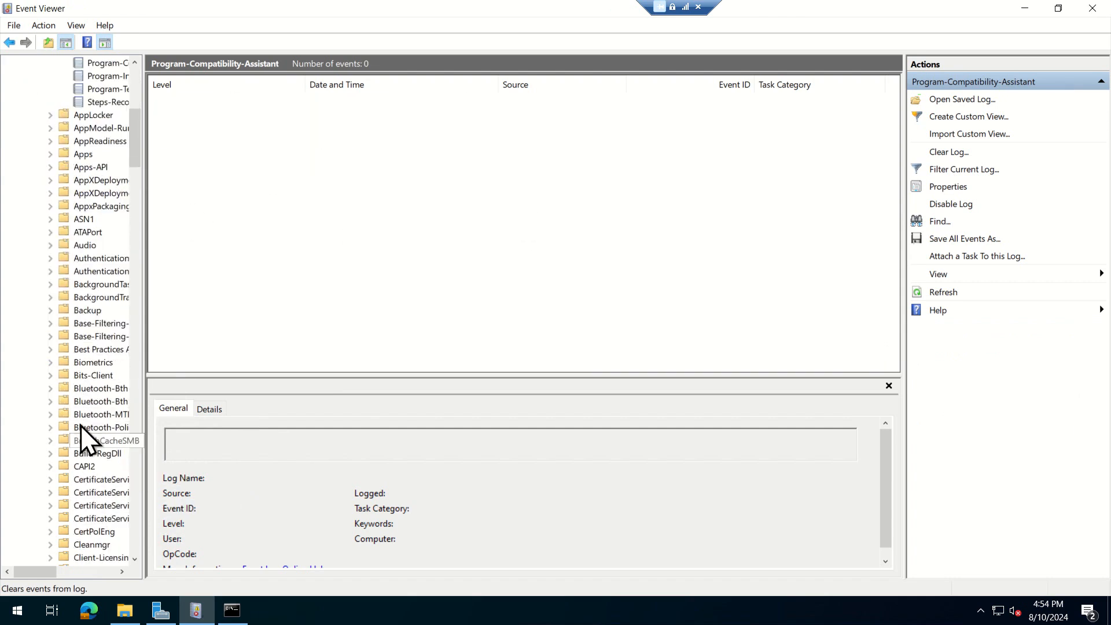
pyautogui.click(91, 390)
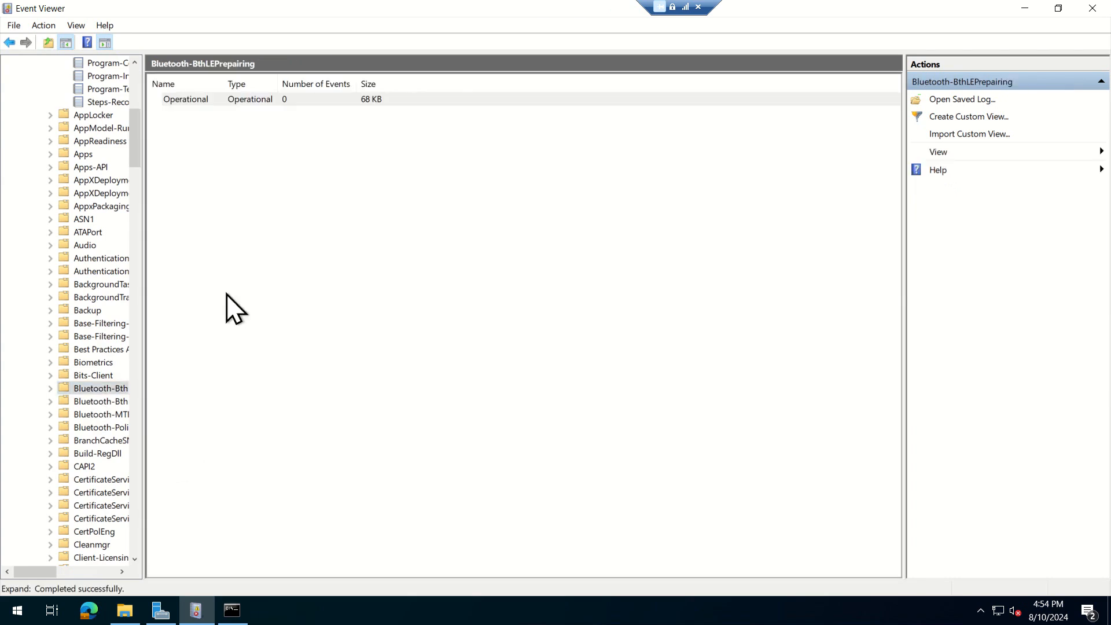
pyautogui.click(86, 401)
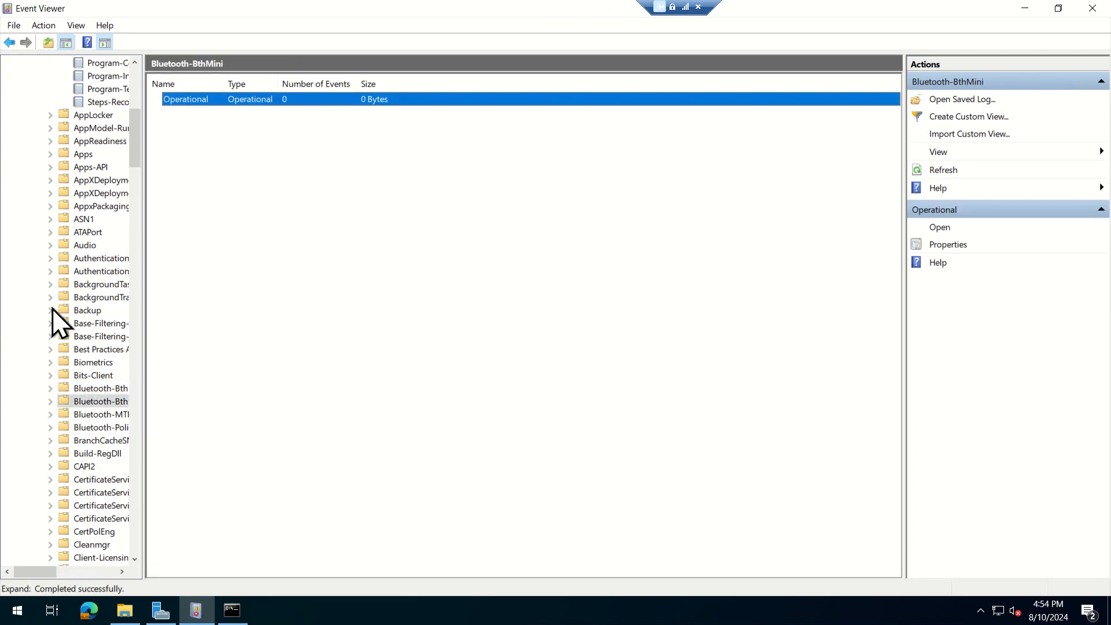
pyautogui.scroll(-8, 87, 313)
pyautogui.scroll(-5, 87, 311)
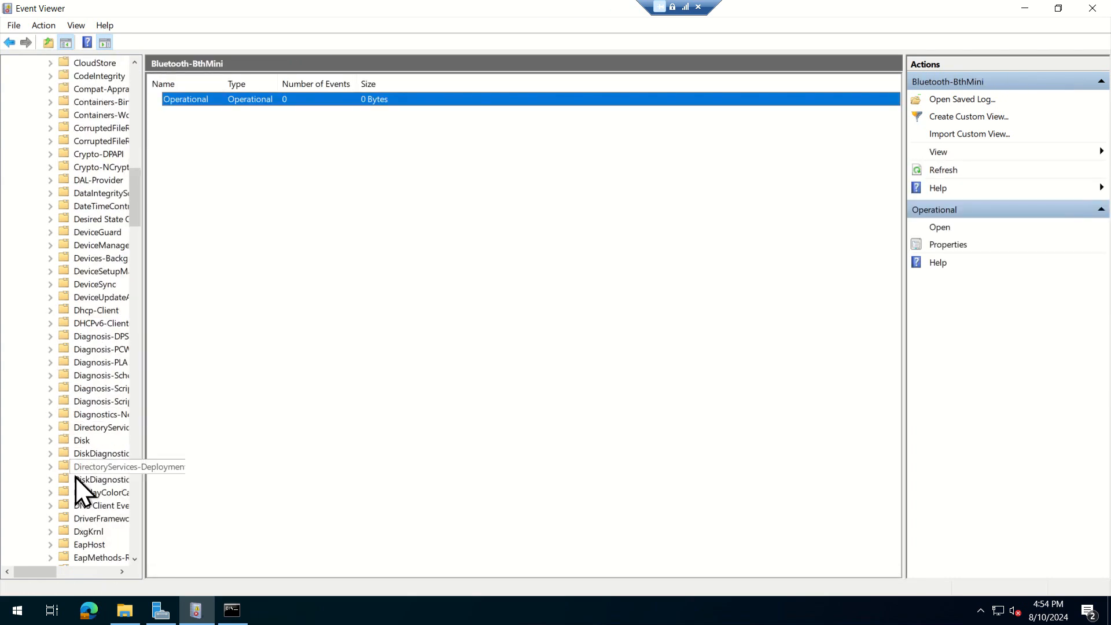
pyautogui.click(80, 441)
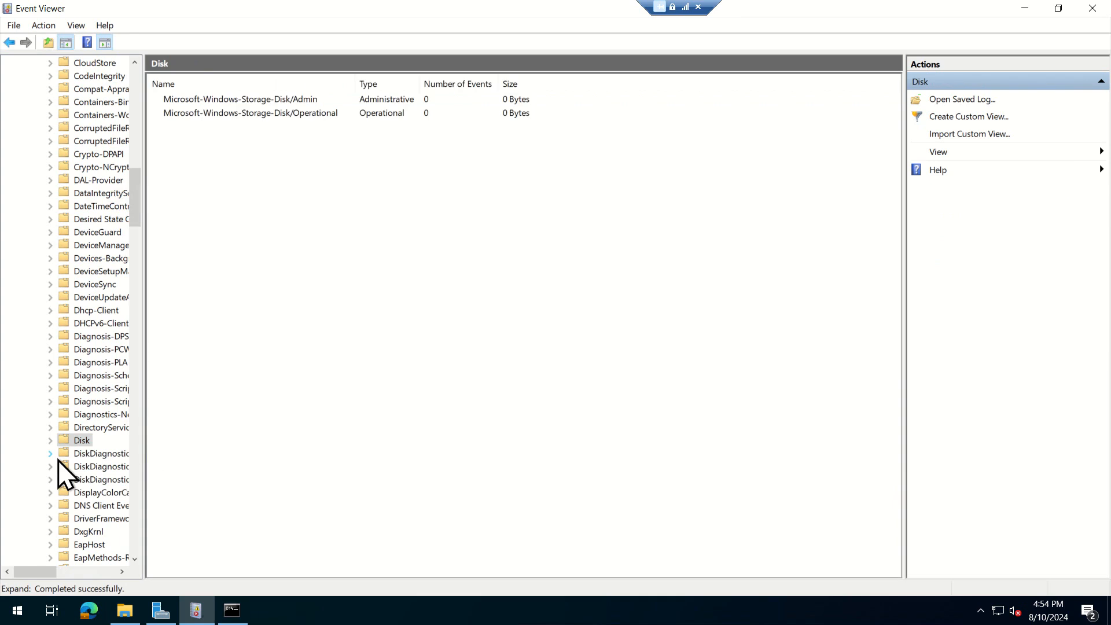
pyautogui.click(100, 455)
pyautogui.scroll(-12, 41, 370)
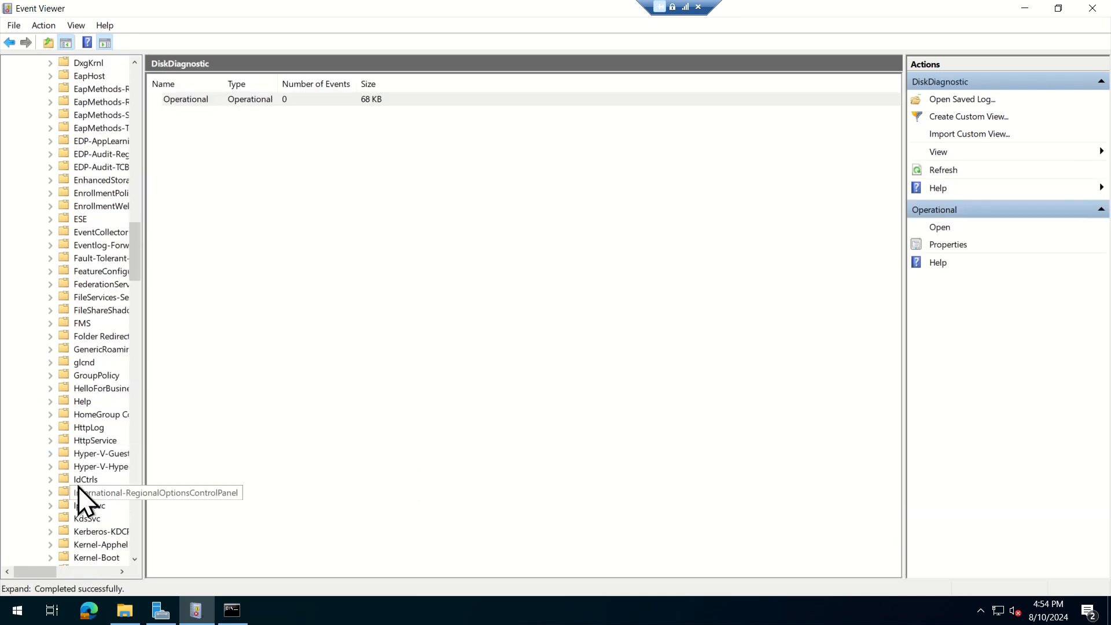
pyautogui.click(86, 433)
pyautogui.scroll(-6, 104, 332)
pyautogui.scroll(-3, 105, 332)
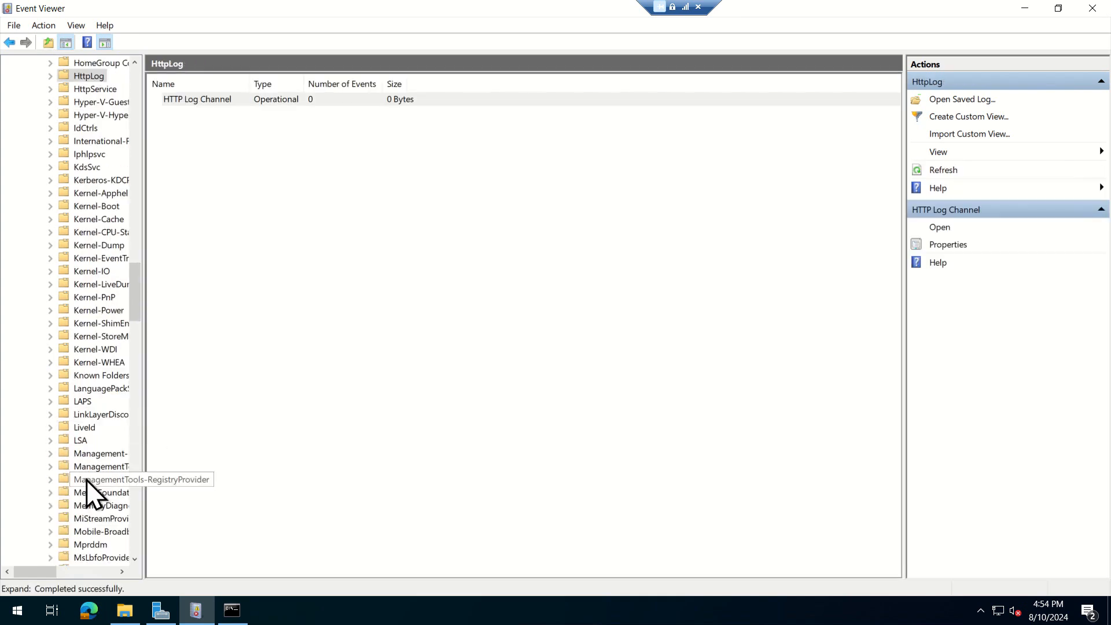
# Open the Device Configuration log under Kernel-PnP, check the current time, and clear the log without saving its contents
pyautogui.click(99, 298)
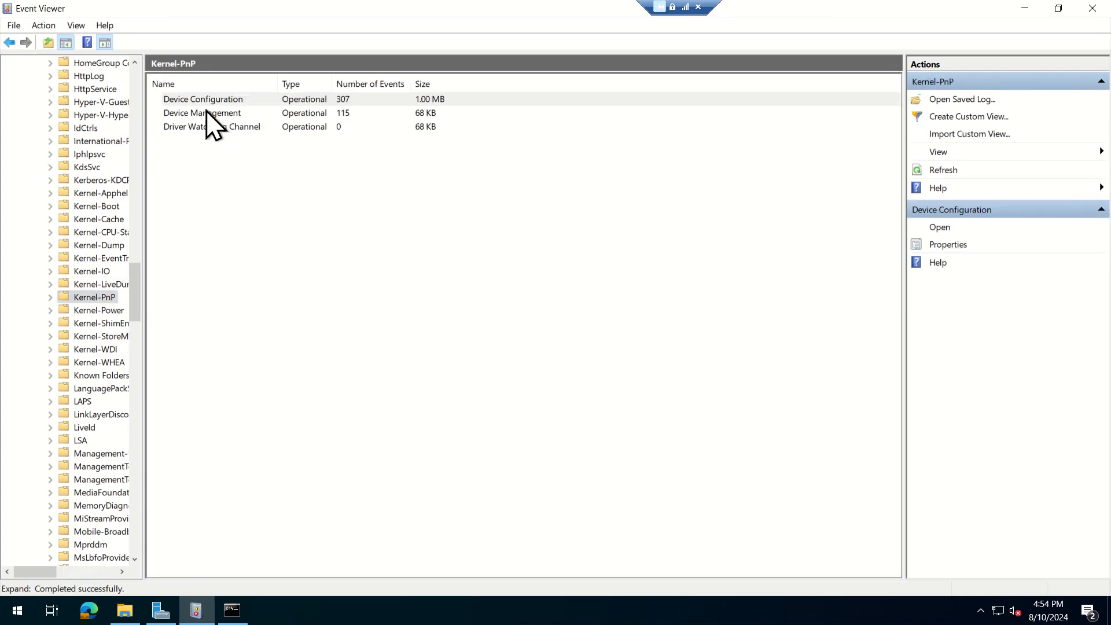
pyautogui.doubleClick(196, 99)
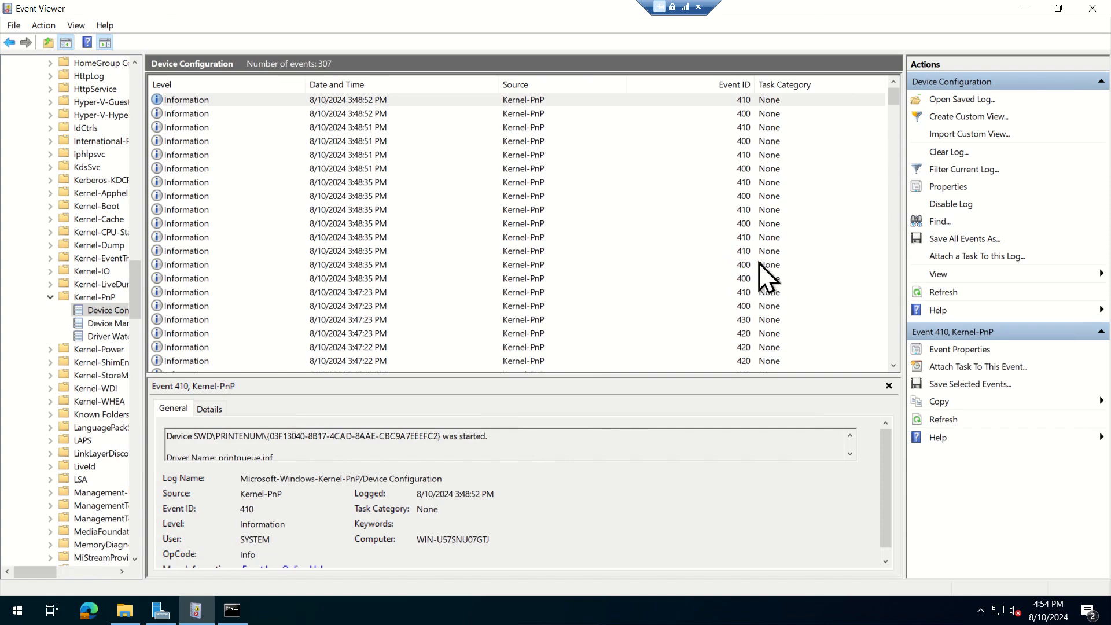
pyautogui.click(1049, 610)
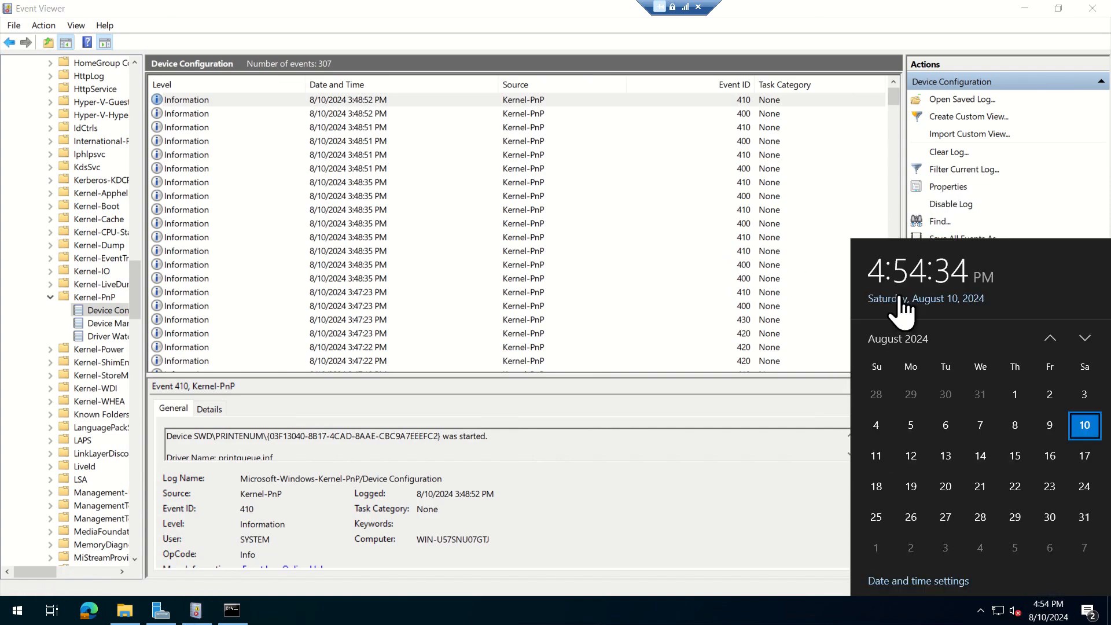
pyautogui.click(955, 152)
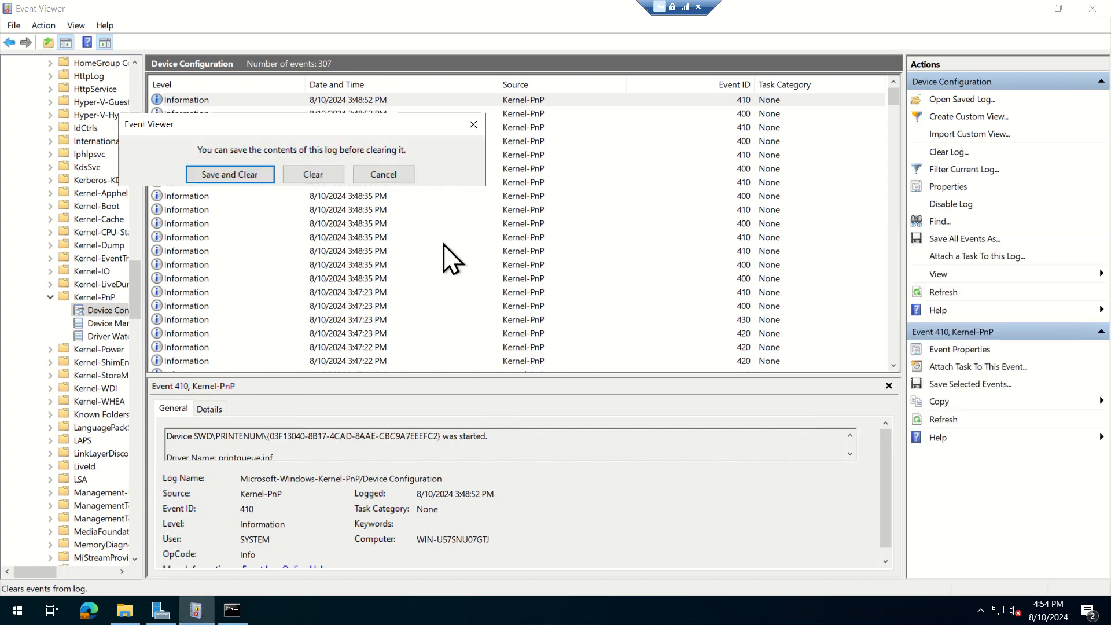
pyautogui.click(332, 169)
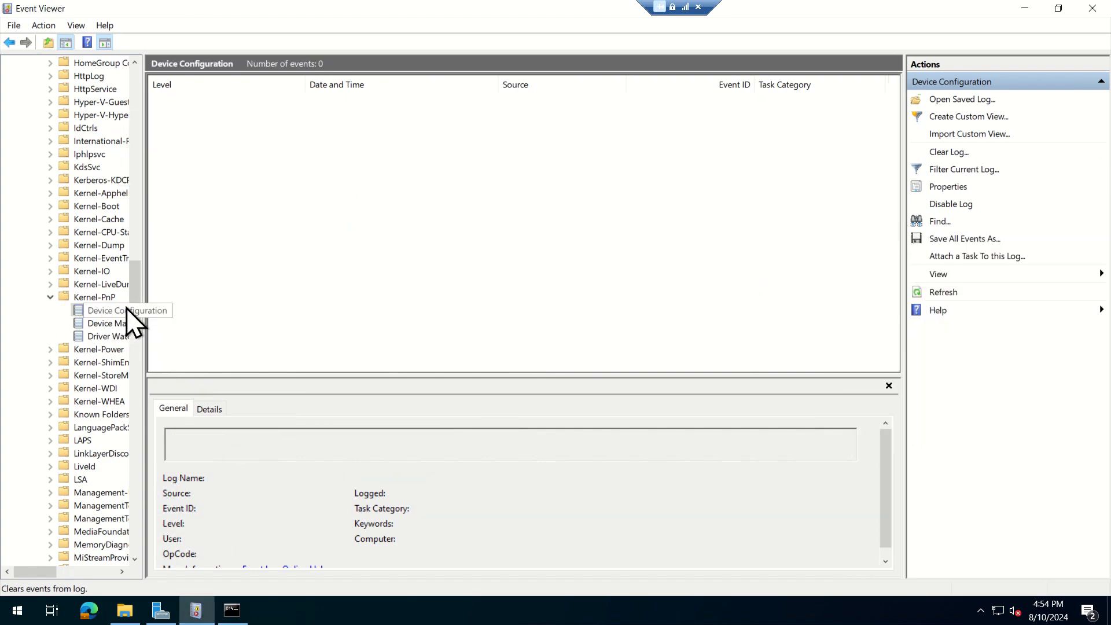
# Open the System log under Windows Logs and examine the logged times of the two newest Log clear events
pyautogui.moveTo(133, 296); pyautogui.dragTo(148, 82)
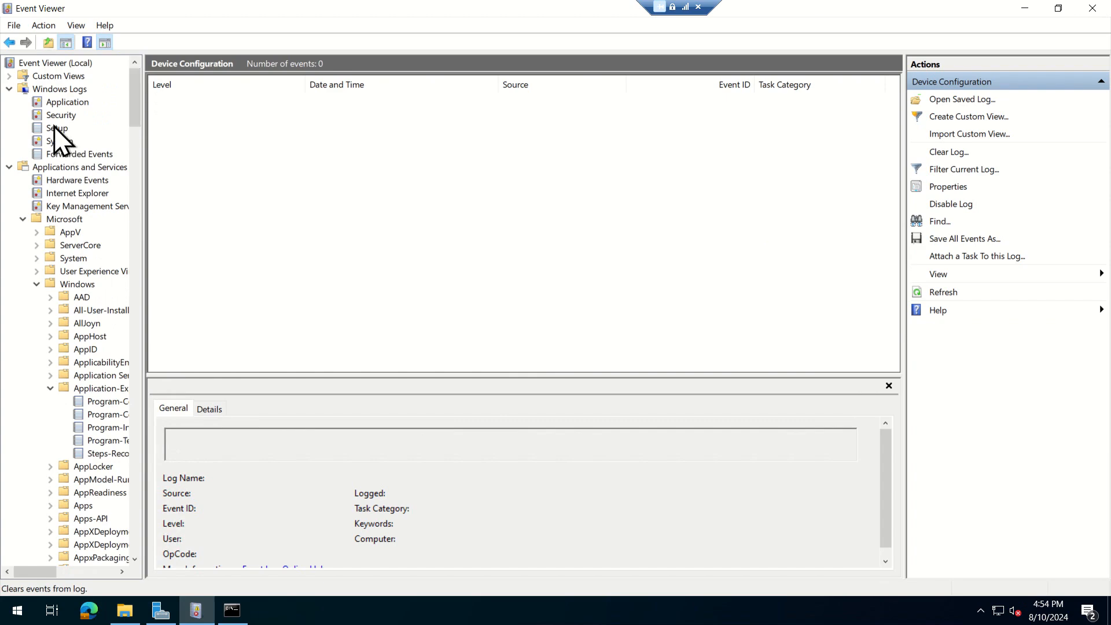
pyautogui.click(54, 141)
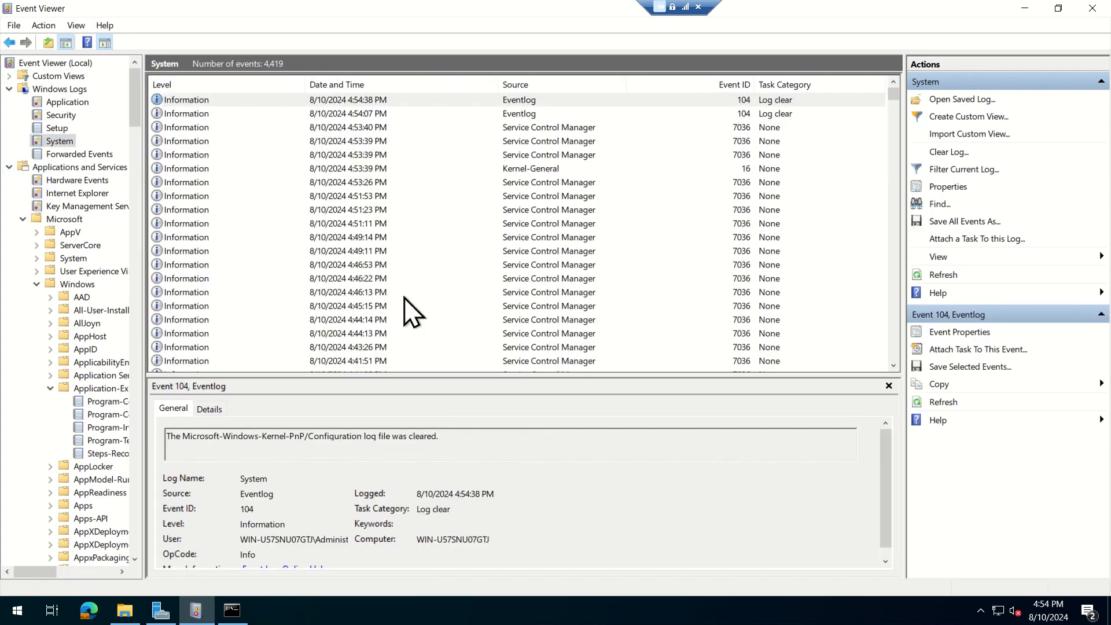
pyautogui.moveTo(426, 497); pyautogui.dragTo(637, 499)
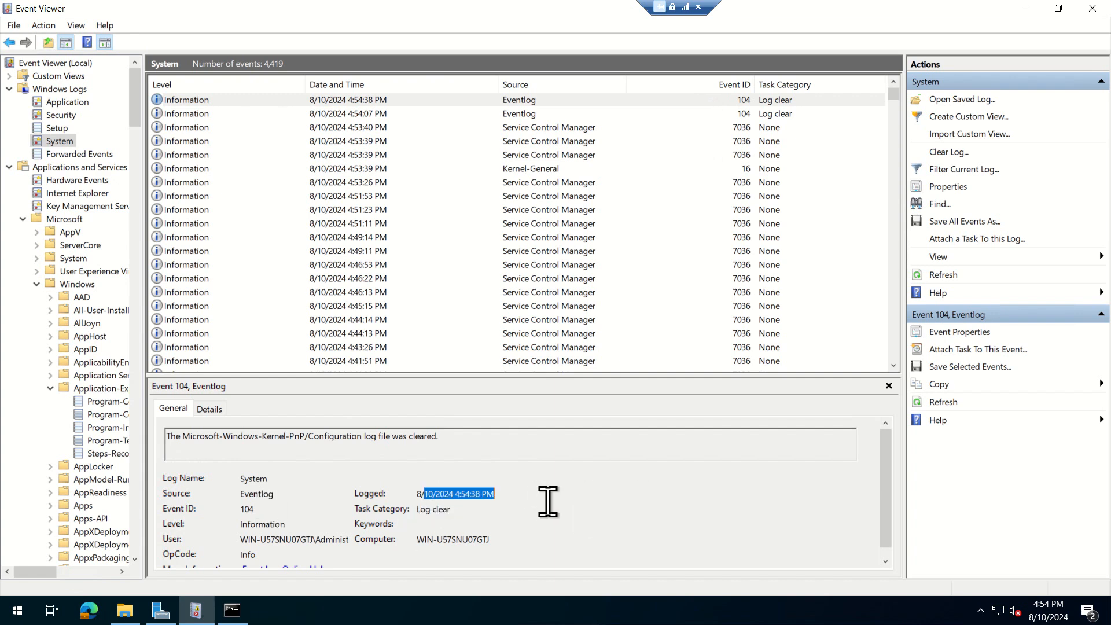
pyautogui.click(500, 116)
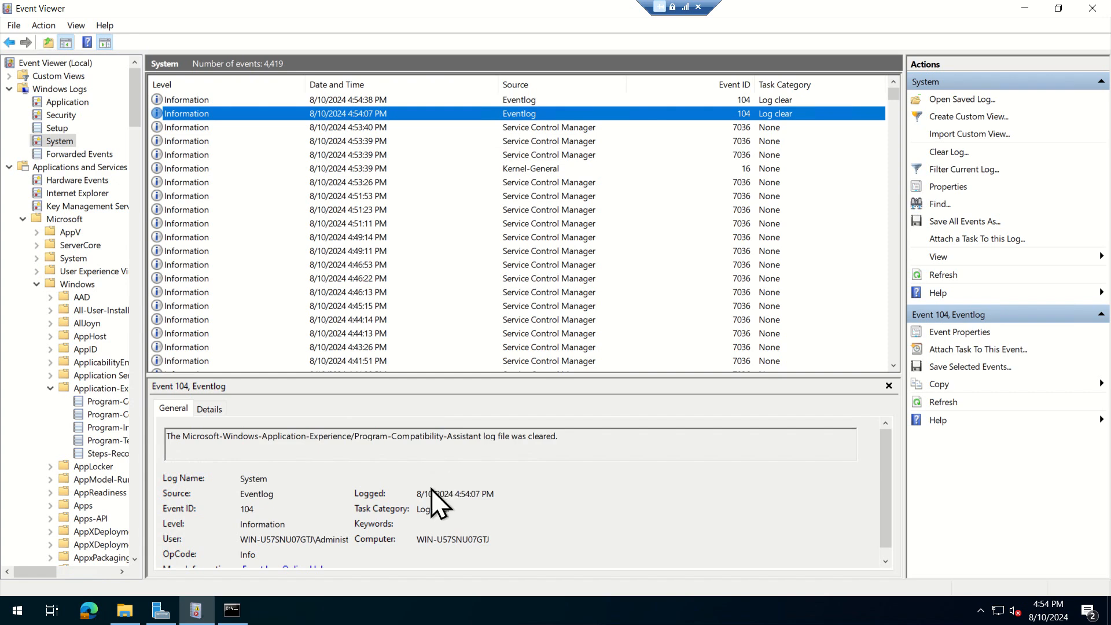
pyautogui.moveTo(431, 495); pyautogui.dragTo(556, 489)
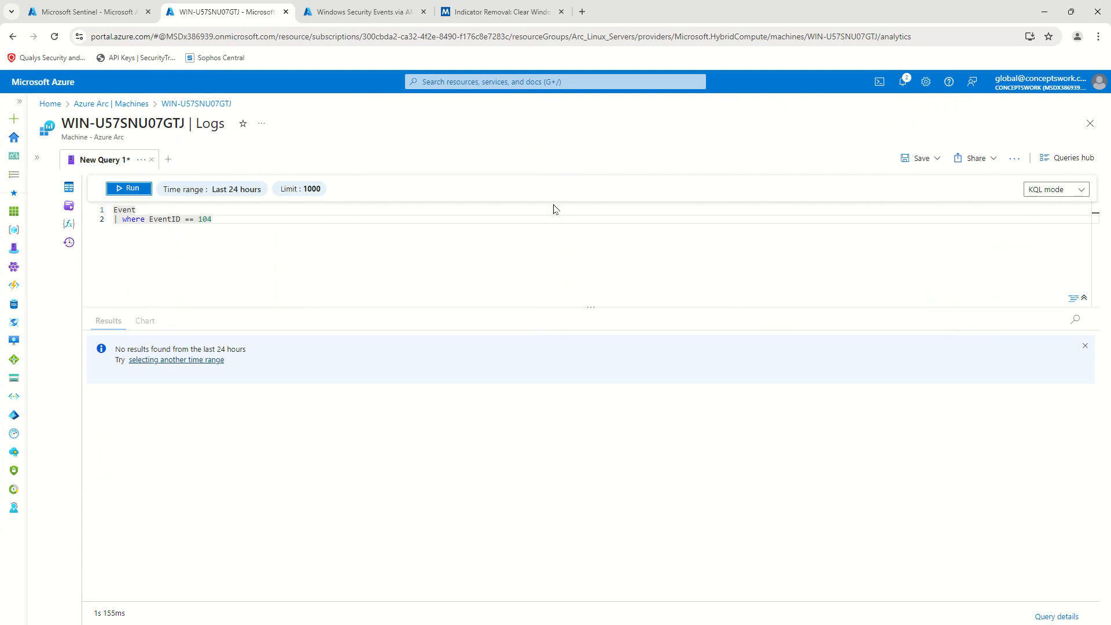
# Switch back to the Azure portal and rerun the machine's EventID 104 query
pyautogui.click(118, 190)
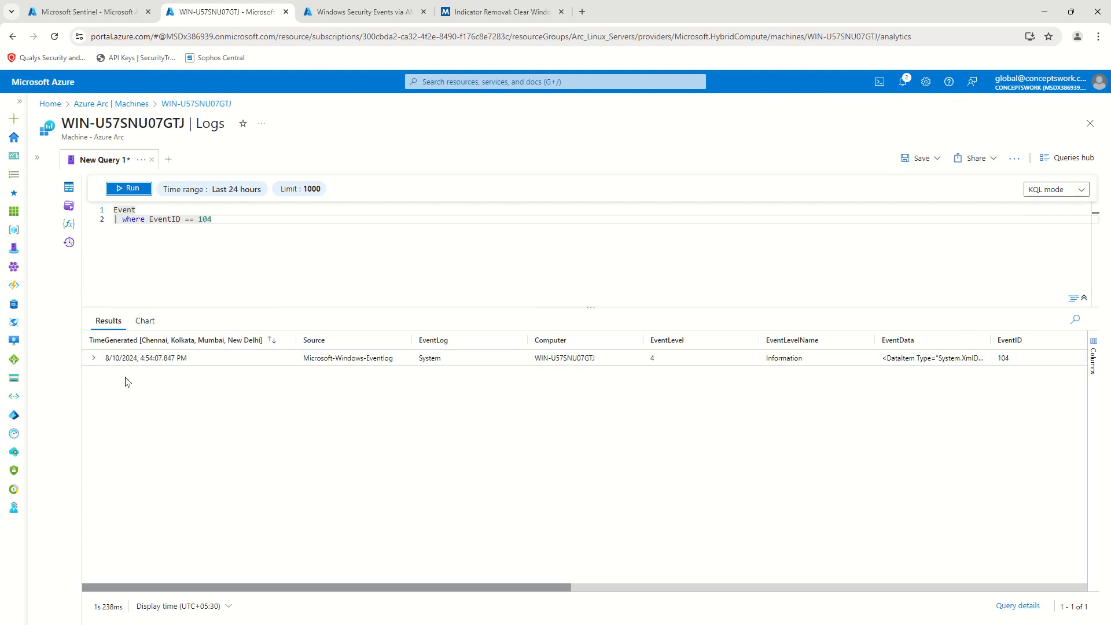
# Expand the returned EventID 104 record and examine its RenderedDescription to see which log was cleared
pyautogui.click(93, 358)
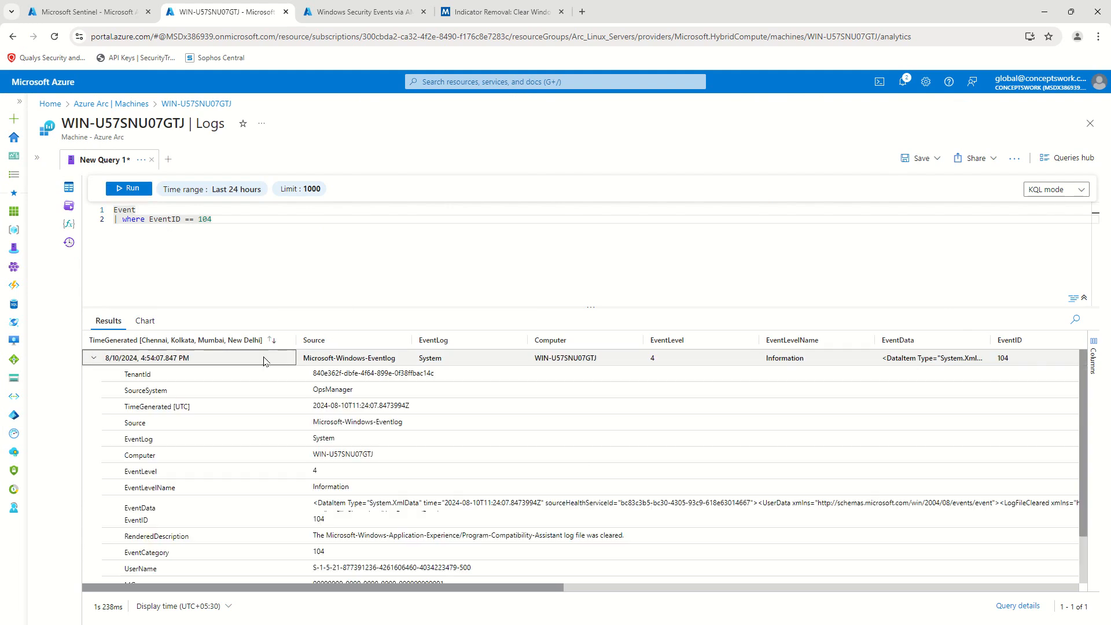
pyautogui.scroll(-1, 596, 359)
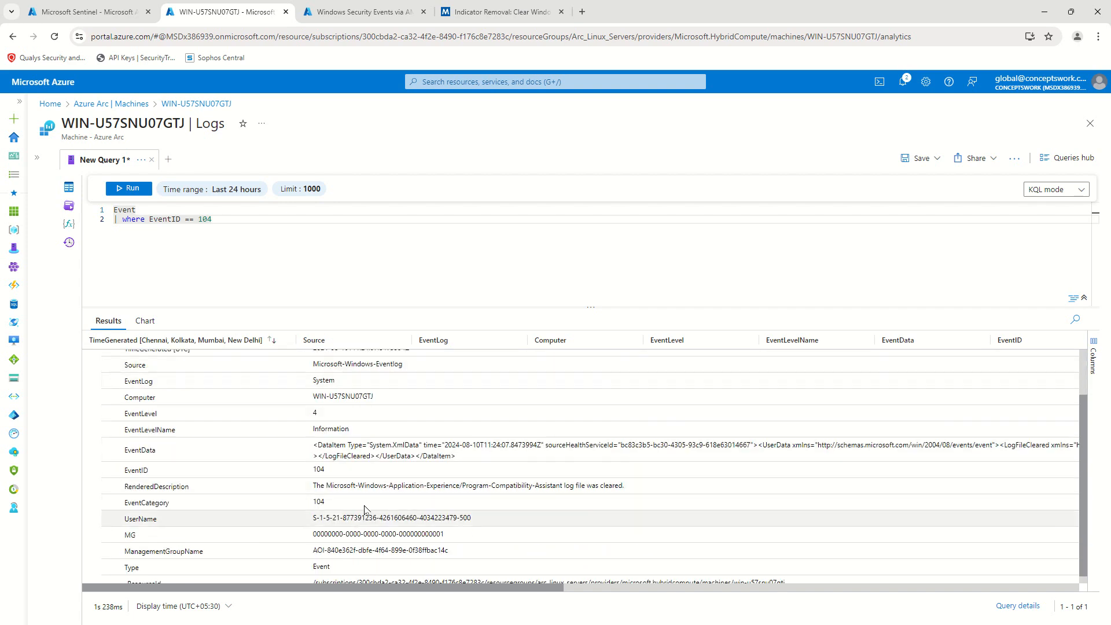
pyautogui.scroll(-1, 492, 470)
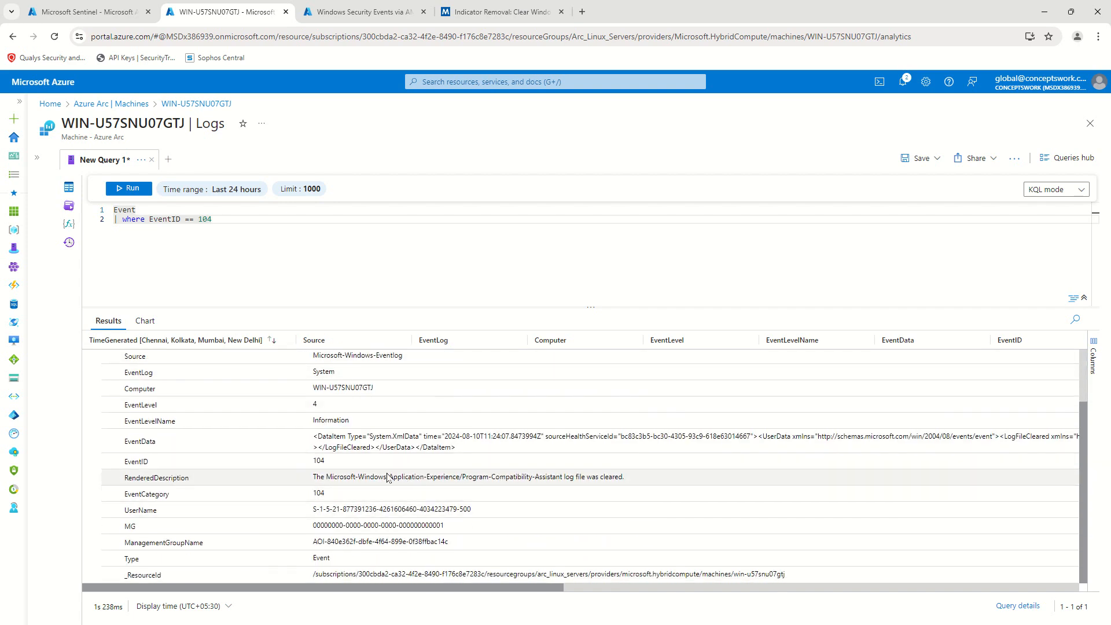
pyautogui.moveTo(370, 477); pyautogui.dragTo(545, 477)
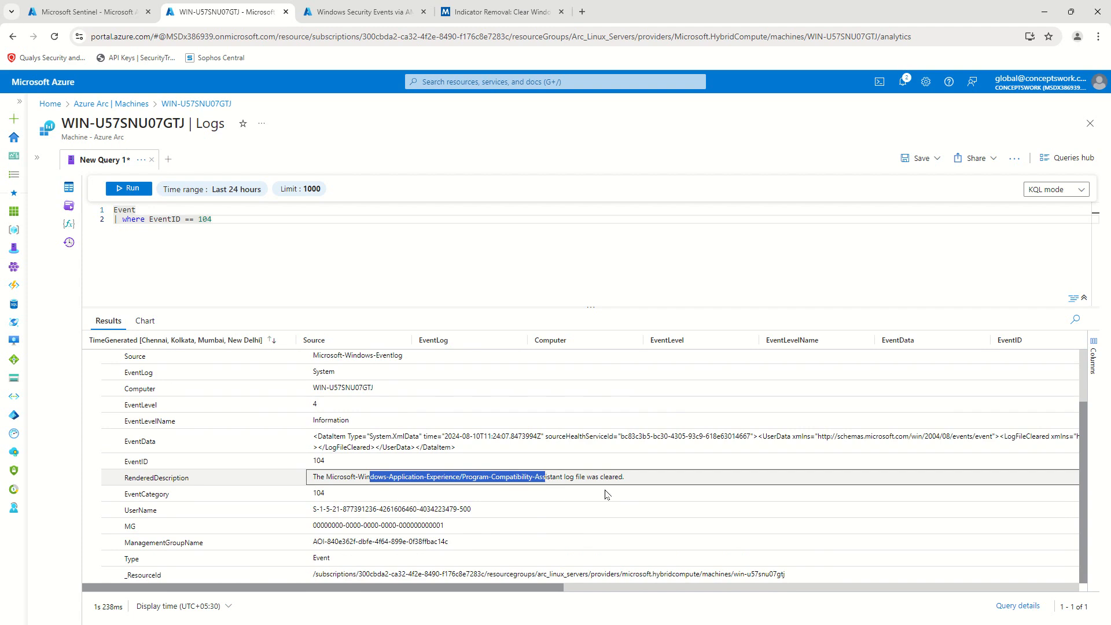
pyautogui.click(482, 473)
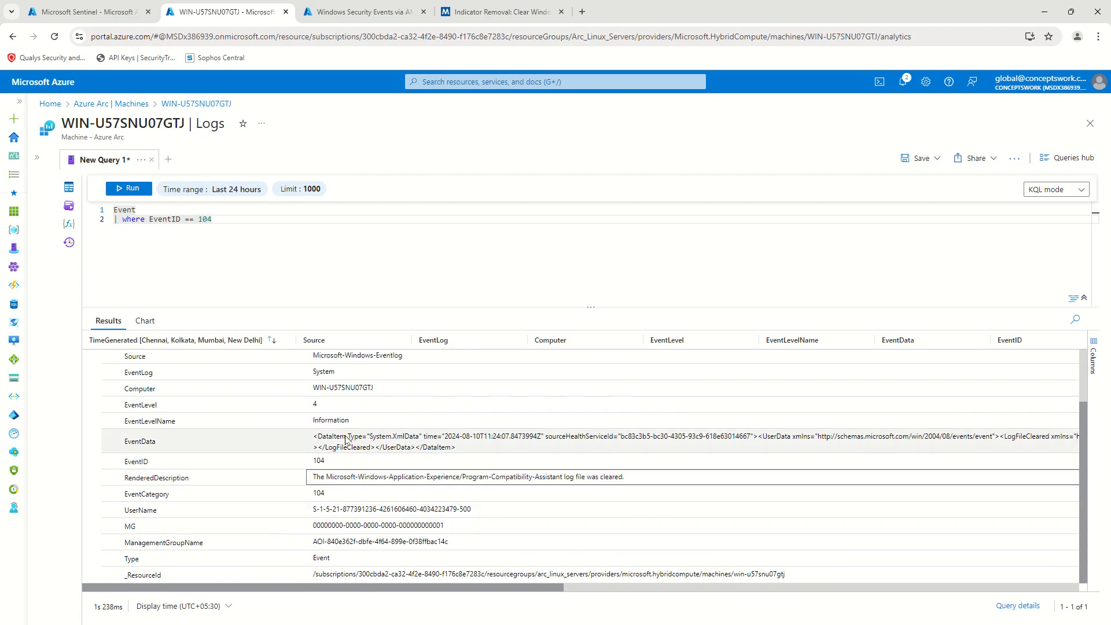
# Rerun the EventID 104 query, compare the results with the System log and current time on the server, and run the query again
pyautogui.click(127, 189)
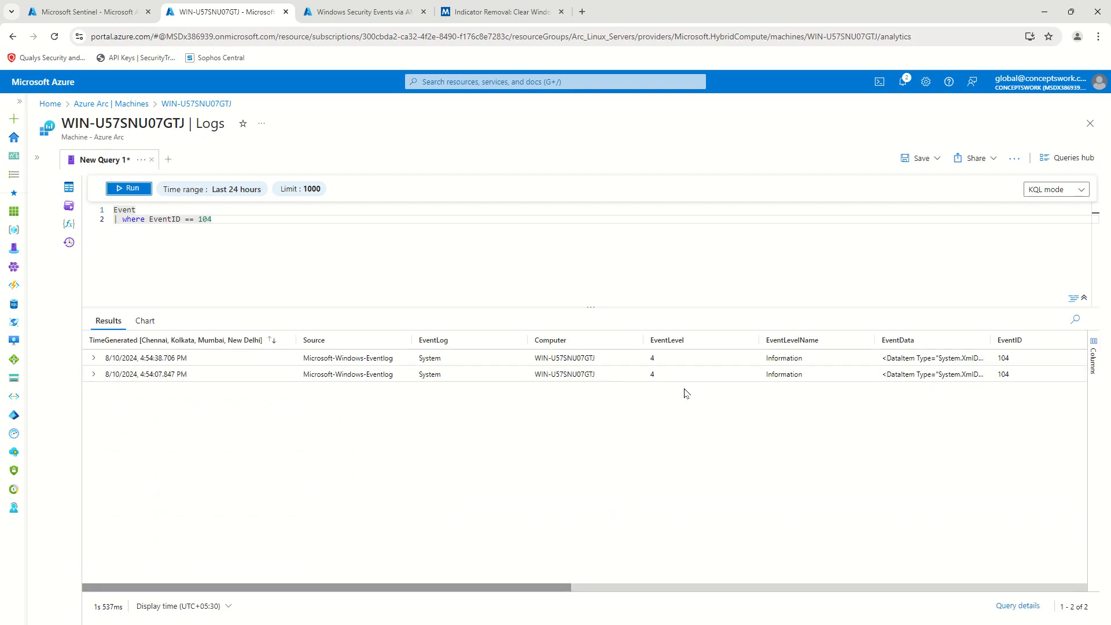
pyautogui.hotkey('alt', 'Tab')
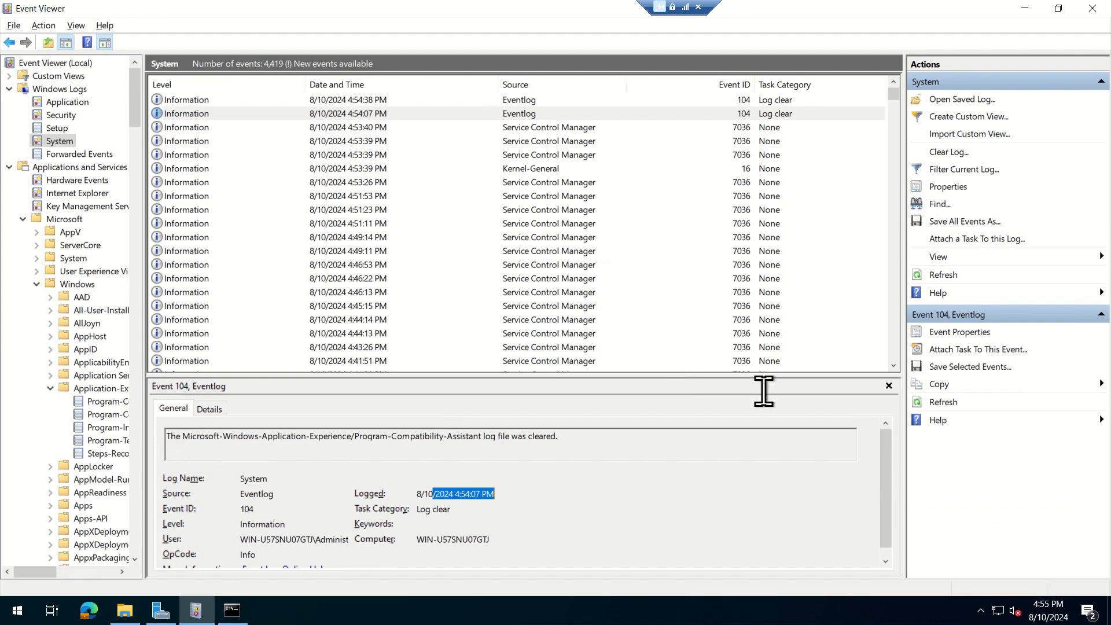
pyautogui.click(1032, 618)
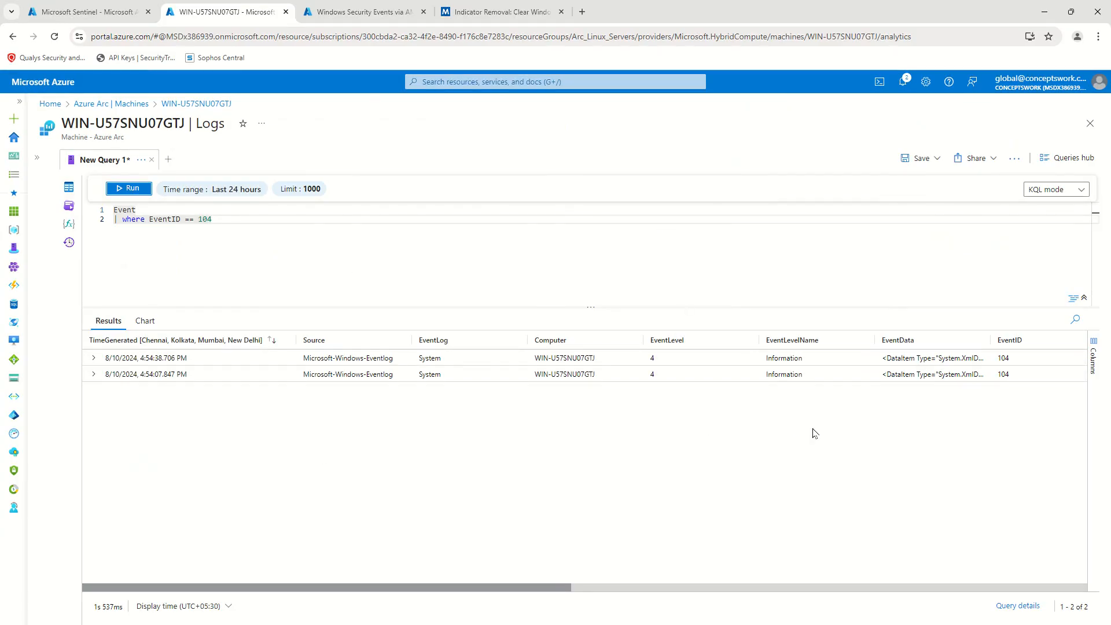
pyautogui.click(125, 193)
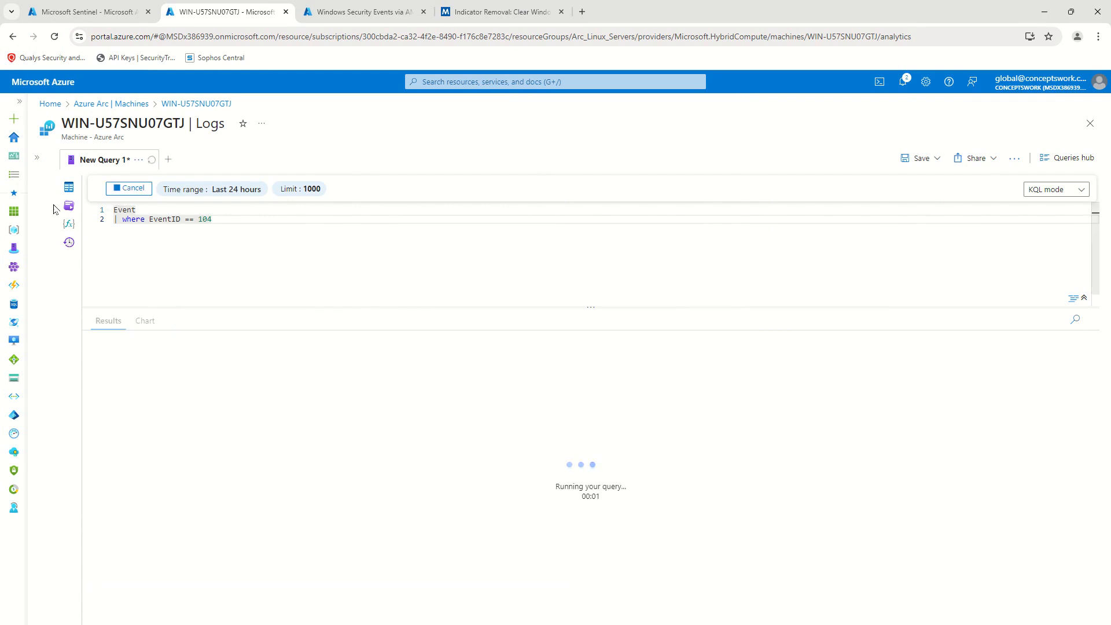
# Open the Incidents page of the con-sentinel workspace in Microsoft Sentinel and refresh the incident list until a new incident appears
pyautogui.click(69, 18)
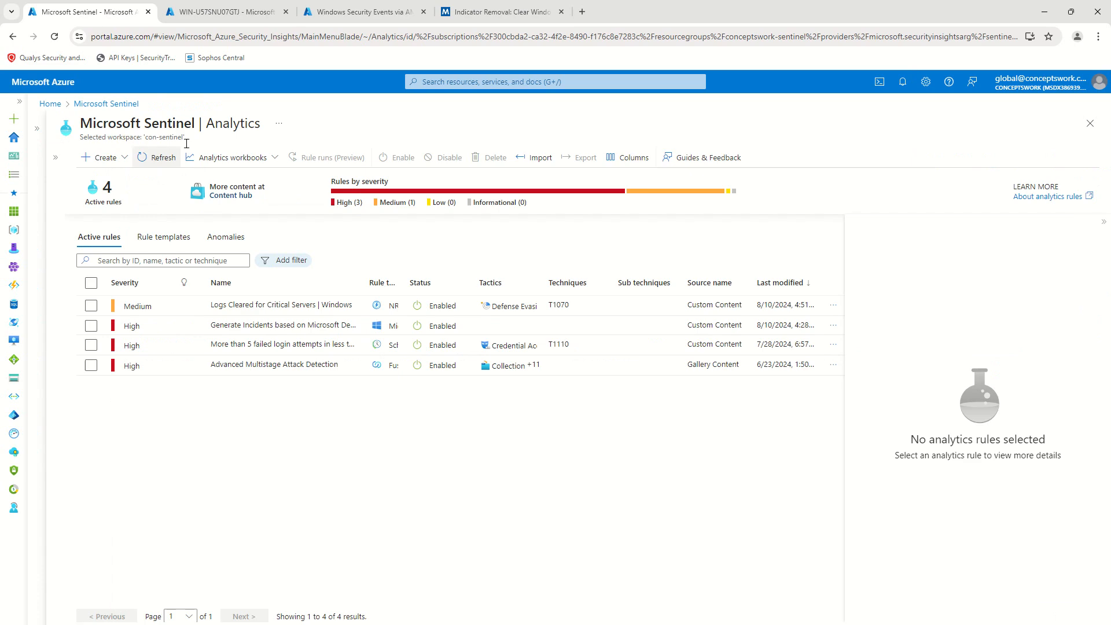
pyautogui.click(50, 160)
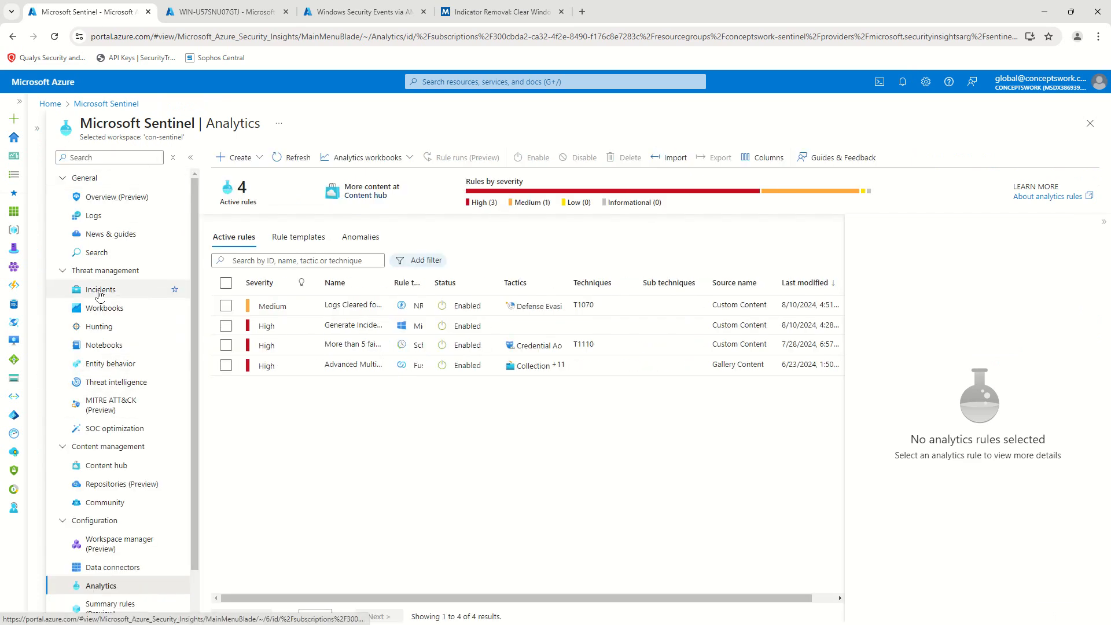
pyautogui.click(99, 290)
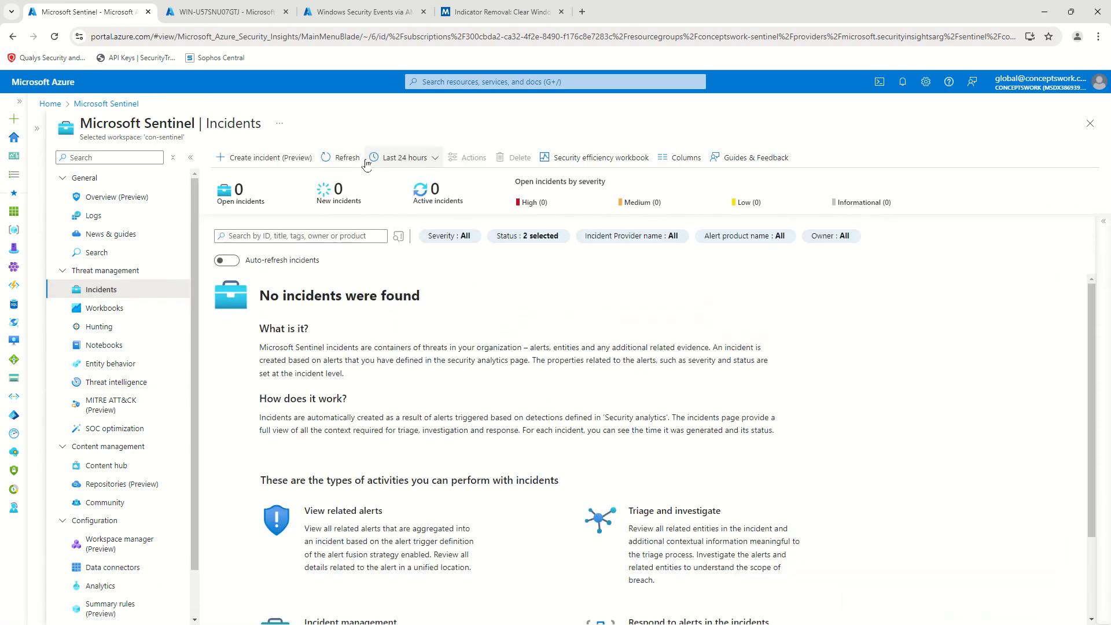
pyautogui.click(336, 164)
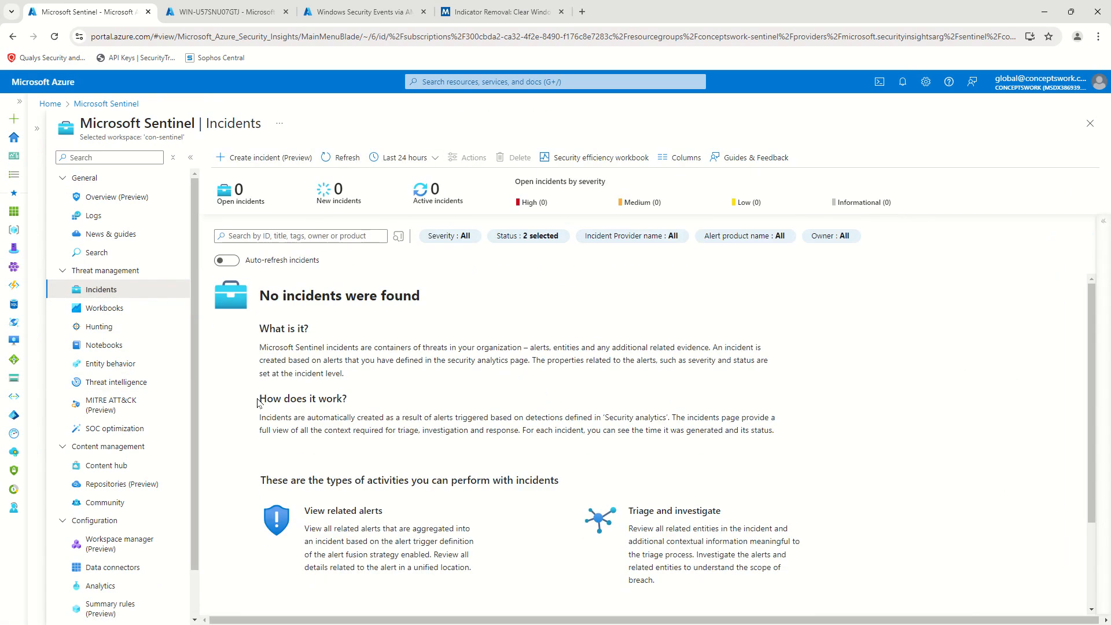
pyautogui.click(330, 165)
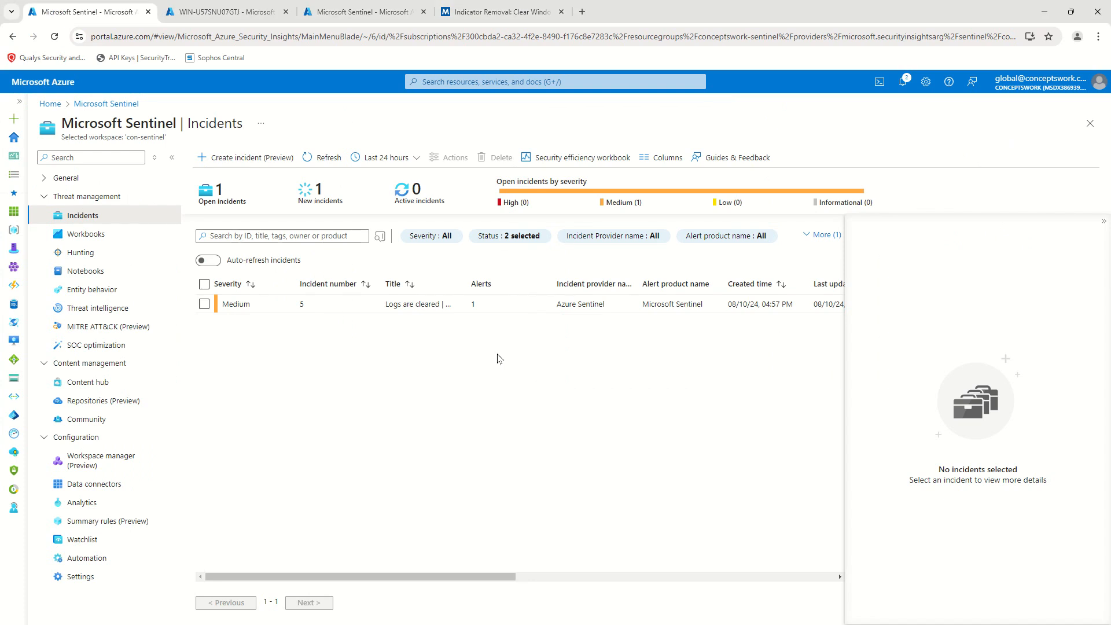
# Select the cleared-logs incident and compare its created time with the event times in the machine's query results
pyautogui.moveTo(754, 307); pyautogui.dragTo(780, 305)
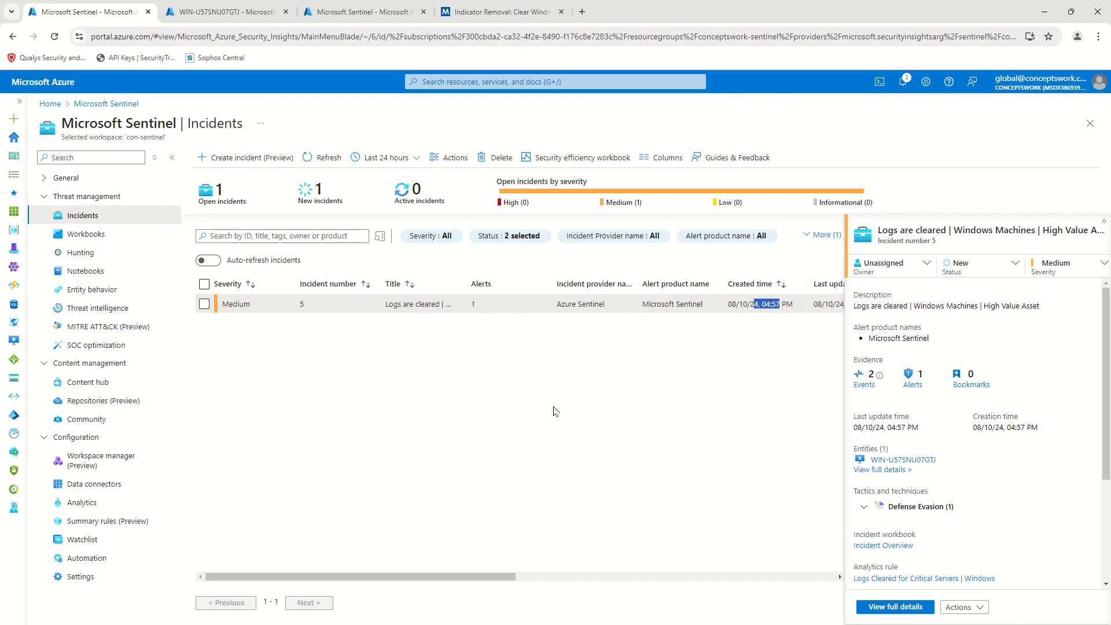
pyautogui.click(232, 13)
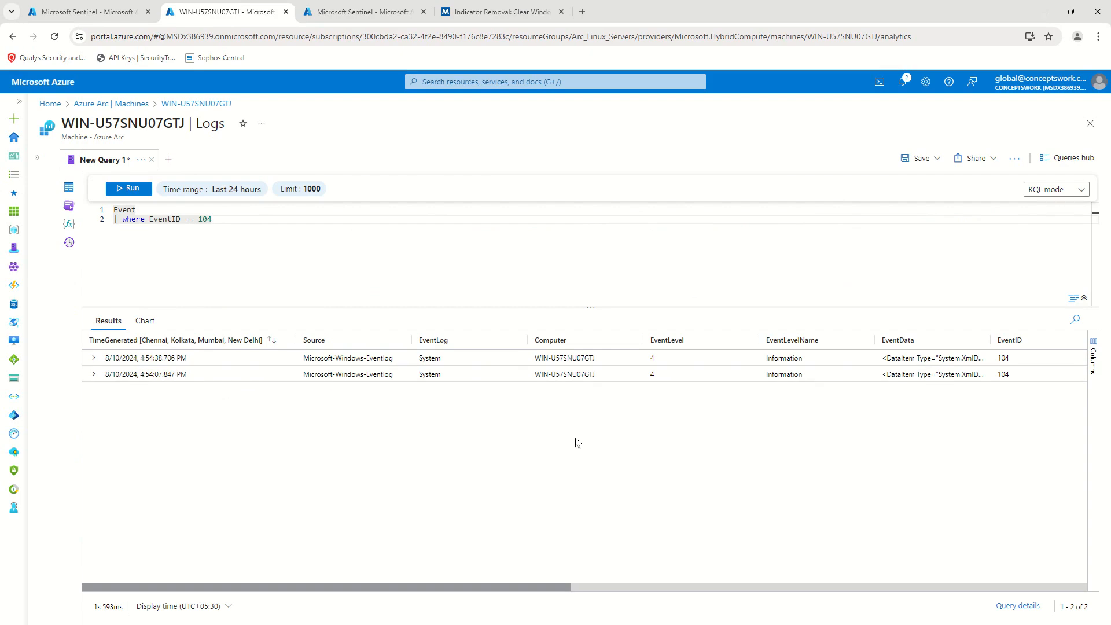
pyautogui.click(106, 16)
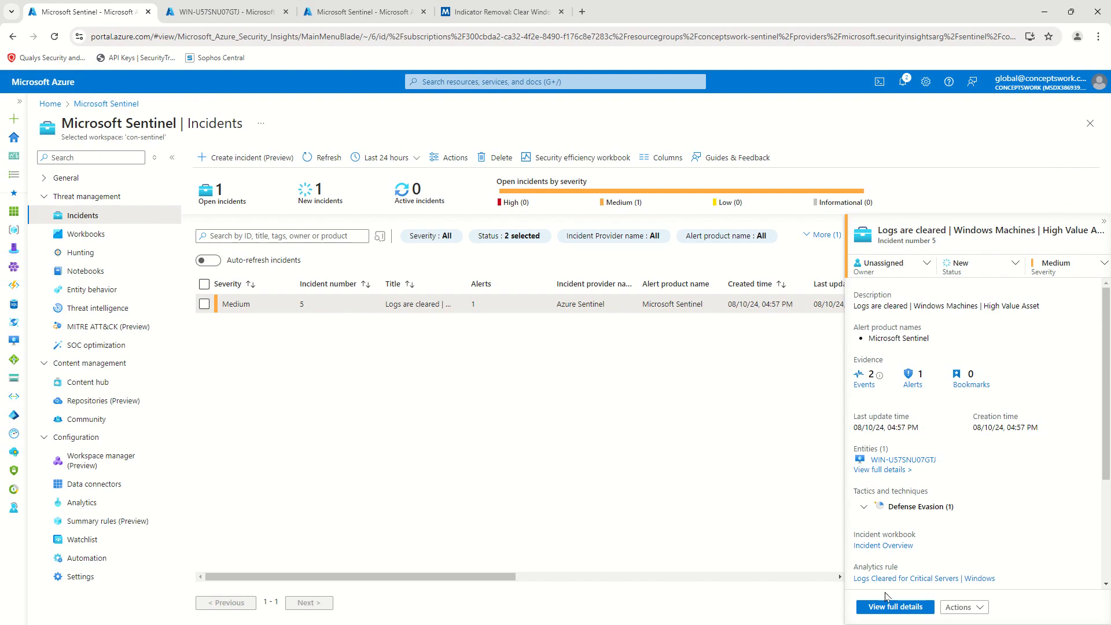
# Open the full details of the cleared-logs incident and examine its host entity and LogType custom detail
pyautogui.click(911, 606)
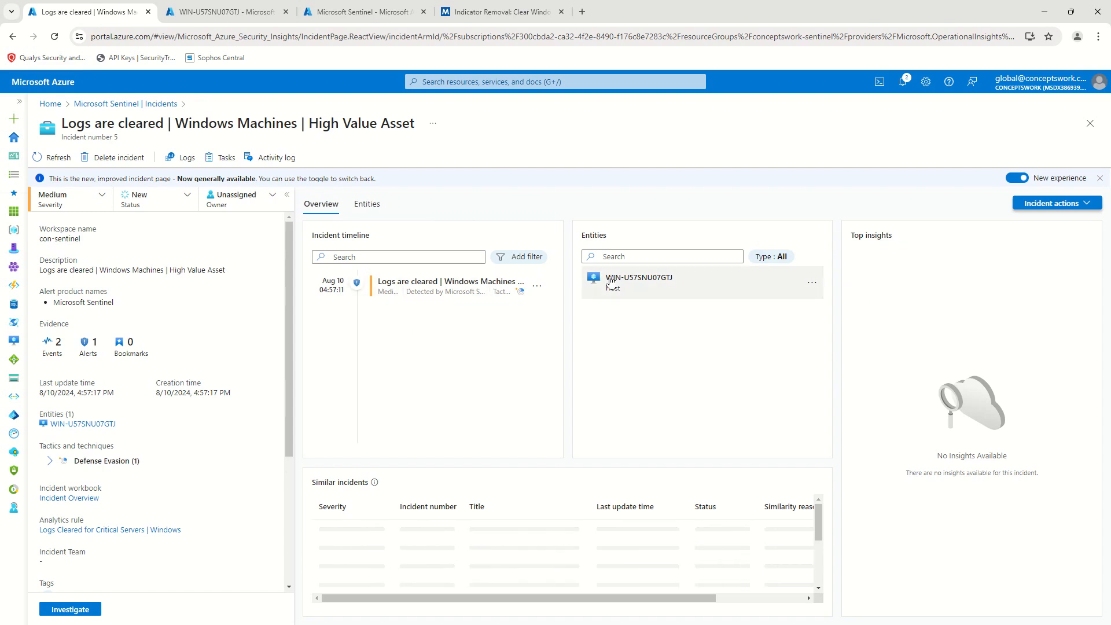
pyautogui.click(669, 292)
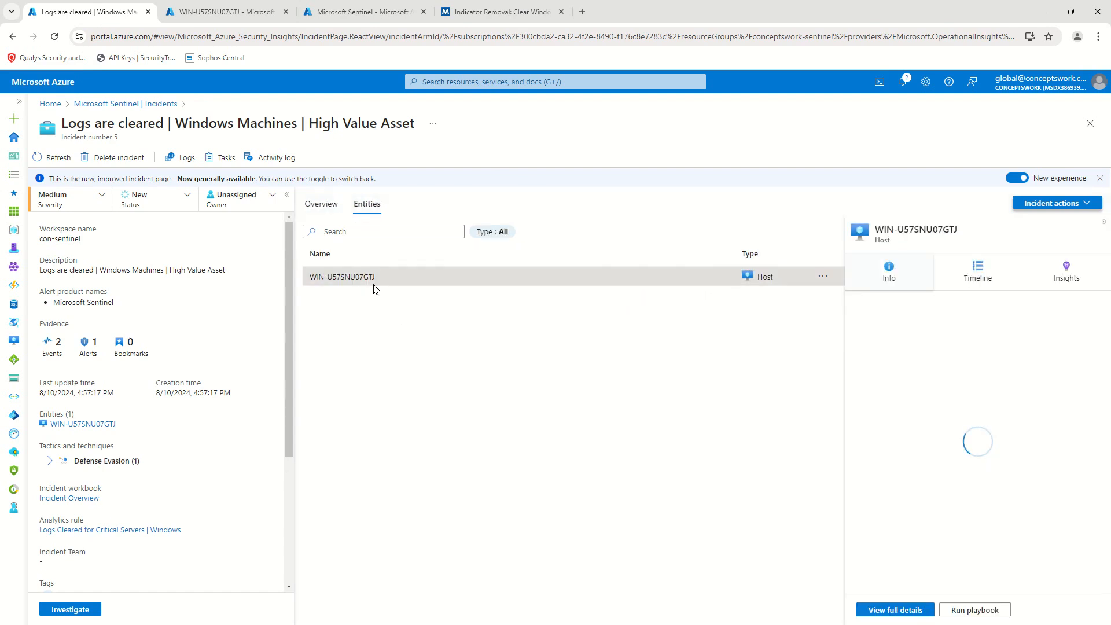
pyautogui.scroll(-4, 183, 286)
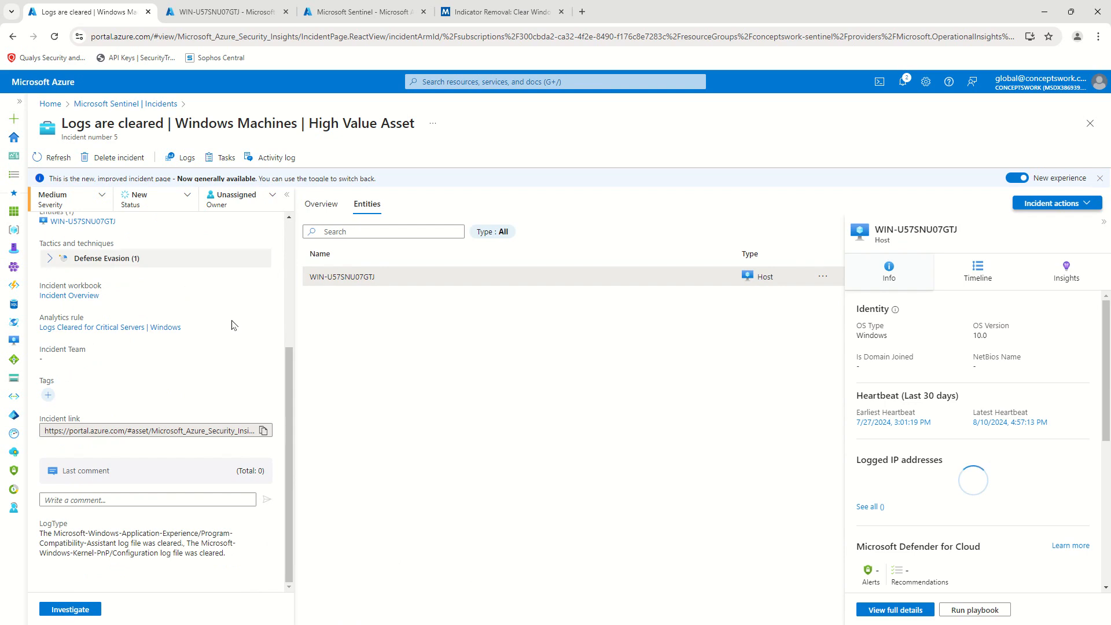
pyautogui.moveTo(42, 533); pyautogui.dragTo(230, 554)
pyautogui.click(391, 555)
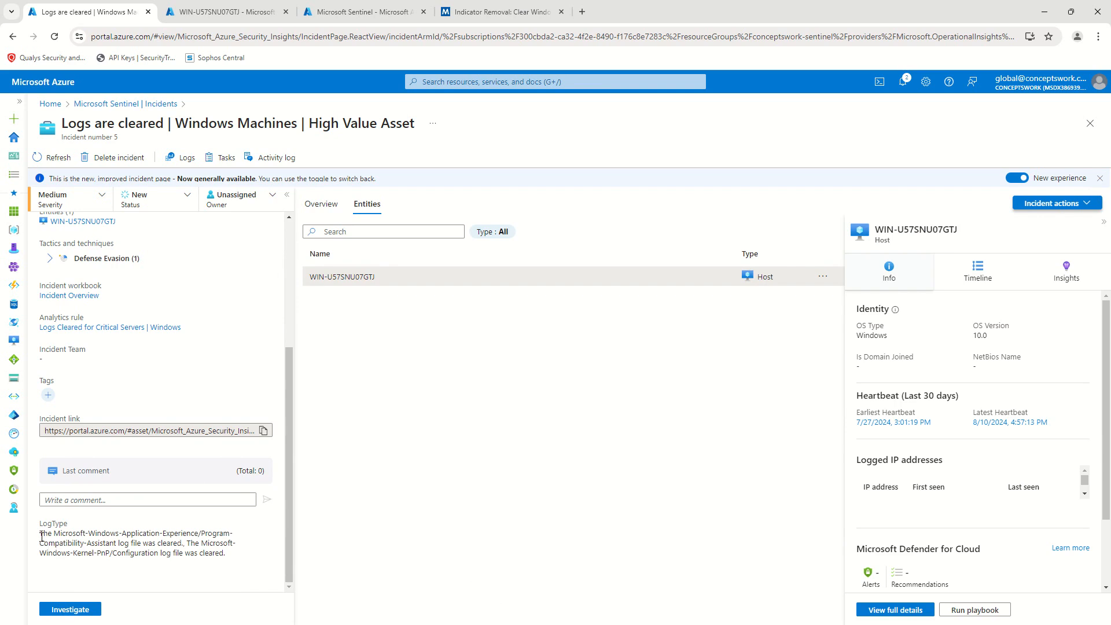
pyautogui.moveTo(74, 537); pyautogui.dragTo(225, 551)
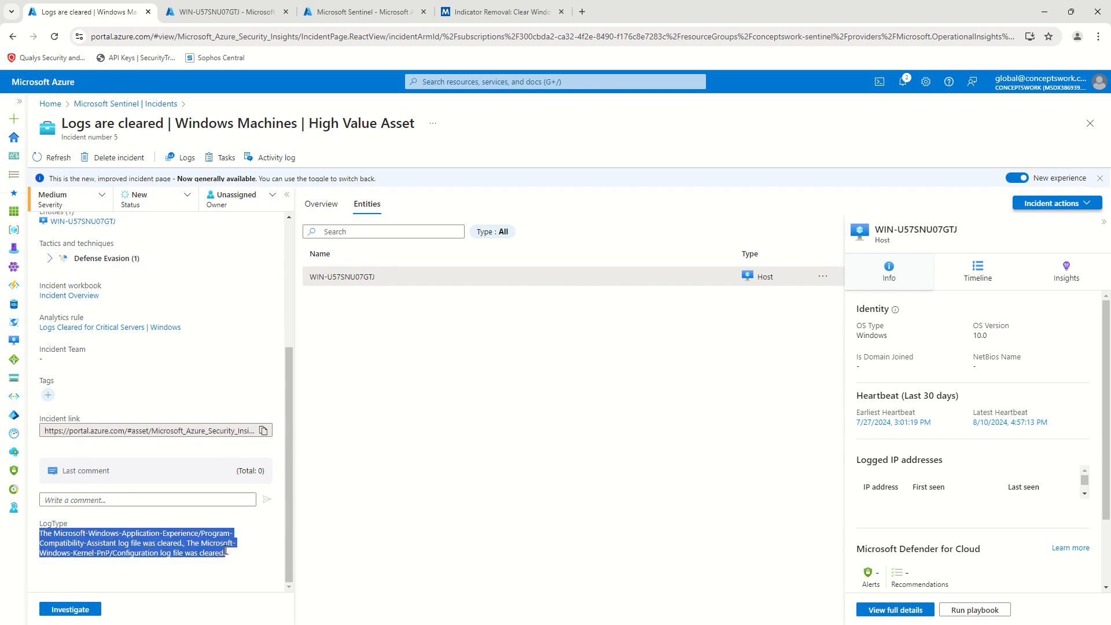
# Return to the incident's overview, examine the two cleared log names under LogType, and close the incident page
pyautogui.click(313, 204)
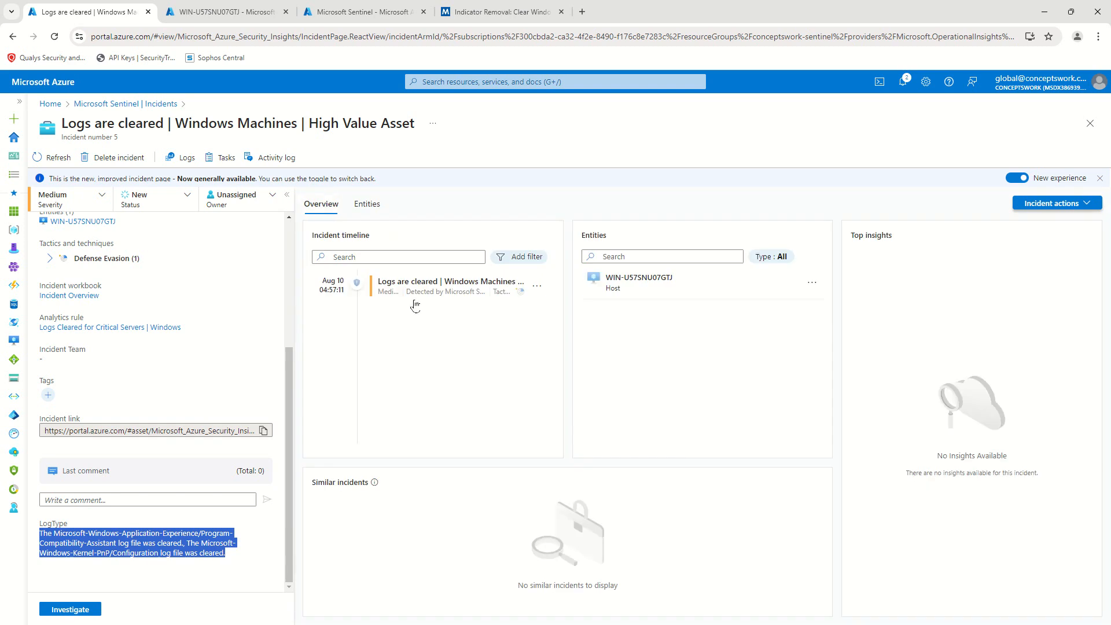
pyautogui.click(52, 543)
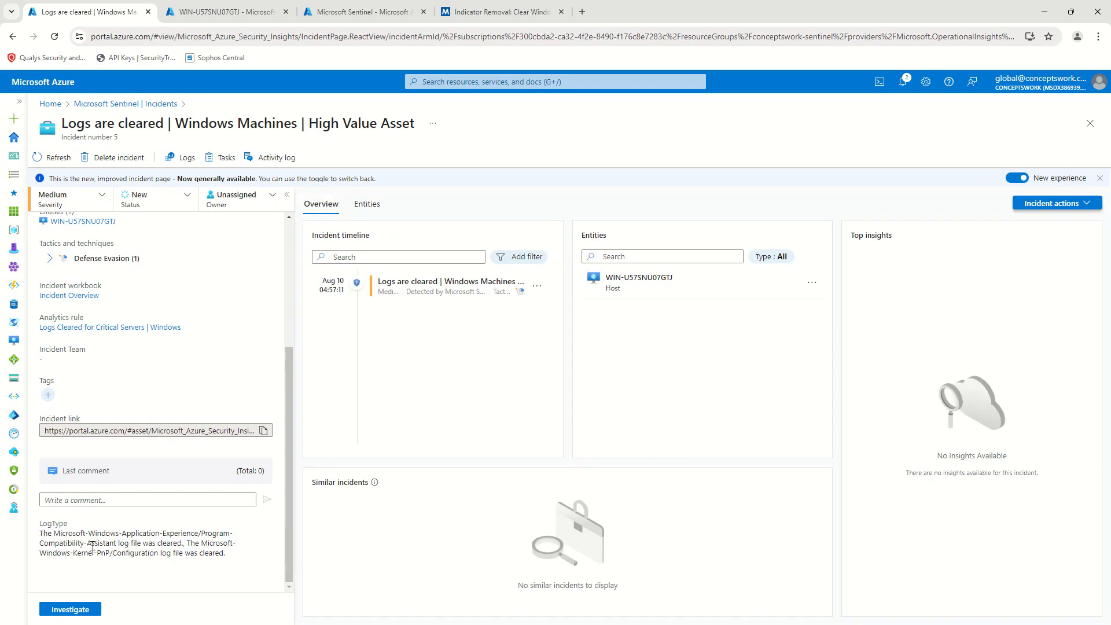
pyautogui.moveTo(85, 543); pyautogui.dragTo(135, 544)
pyautogui.moveTo(66, 553); pyautogui.dragTo(139, 553)
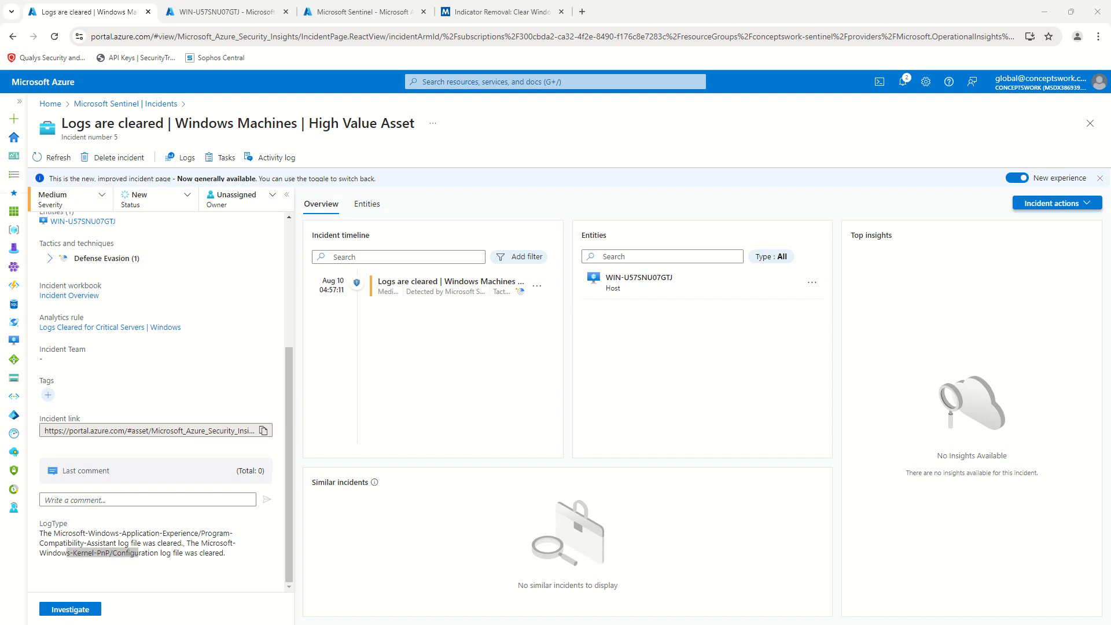
pyautogui.click(461, 419)
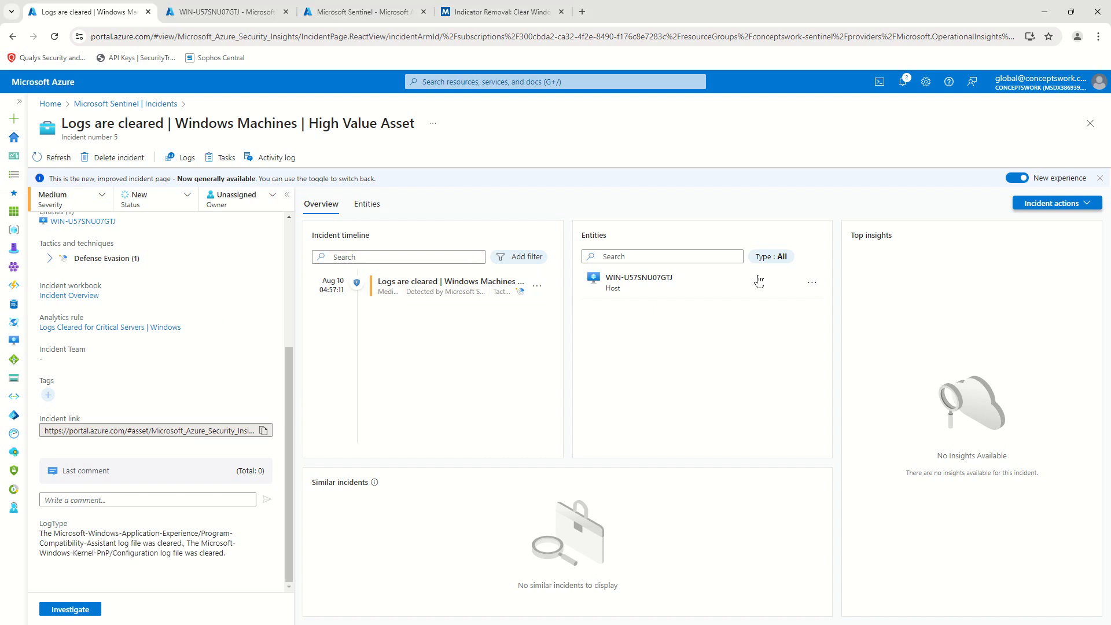
pyautogui.click(1090, 123)
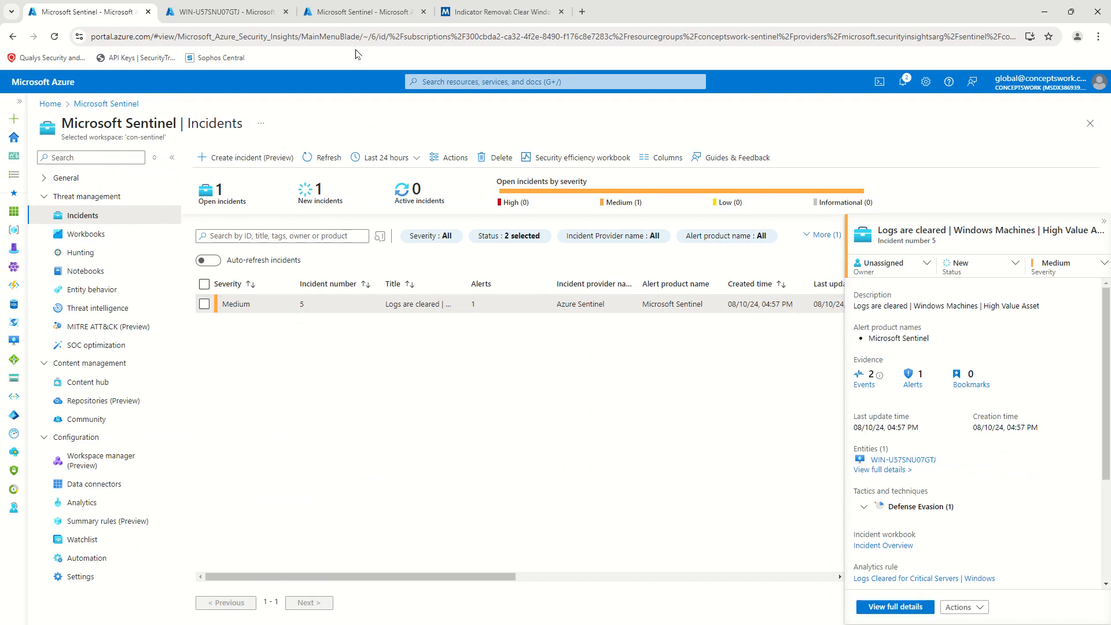
pyautogui.click(226, 12)
pyautogui.hotkey('ctrl', 'a')
pyautogui.press('BackSpace')
pyautogui.write('Secu')
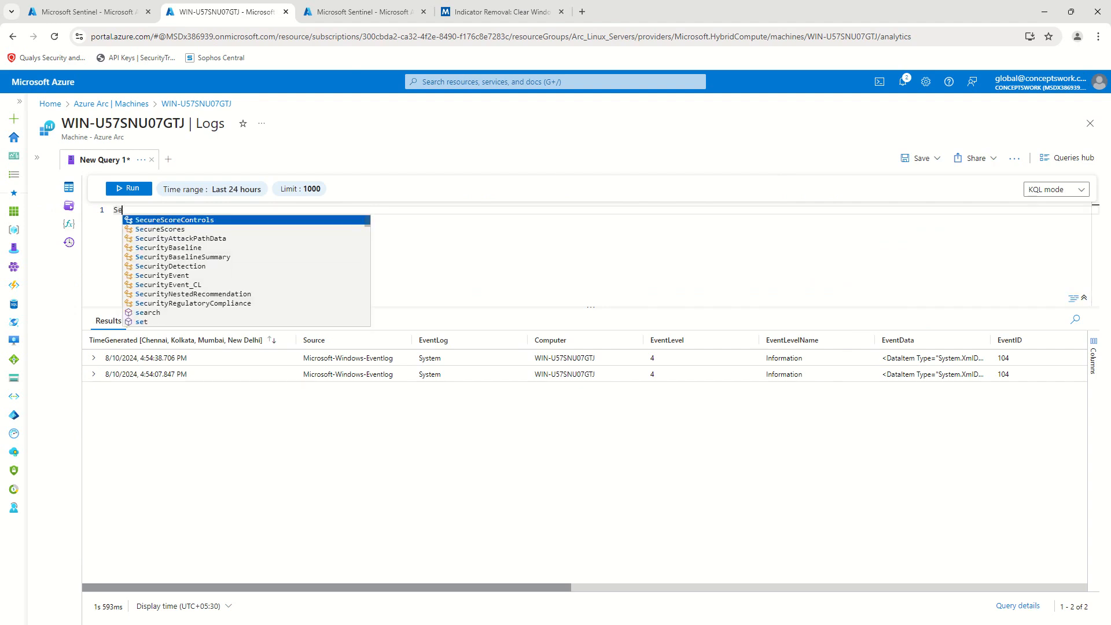
pyautogui.press('Down')
pyautogui.press('Down')
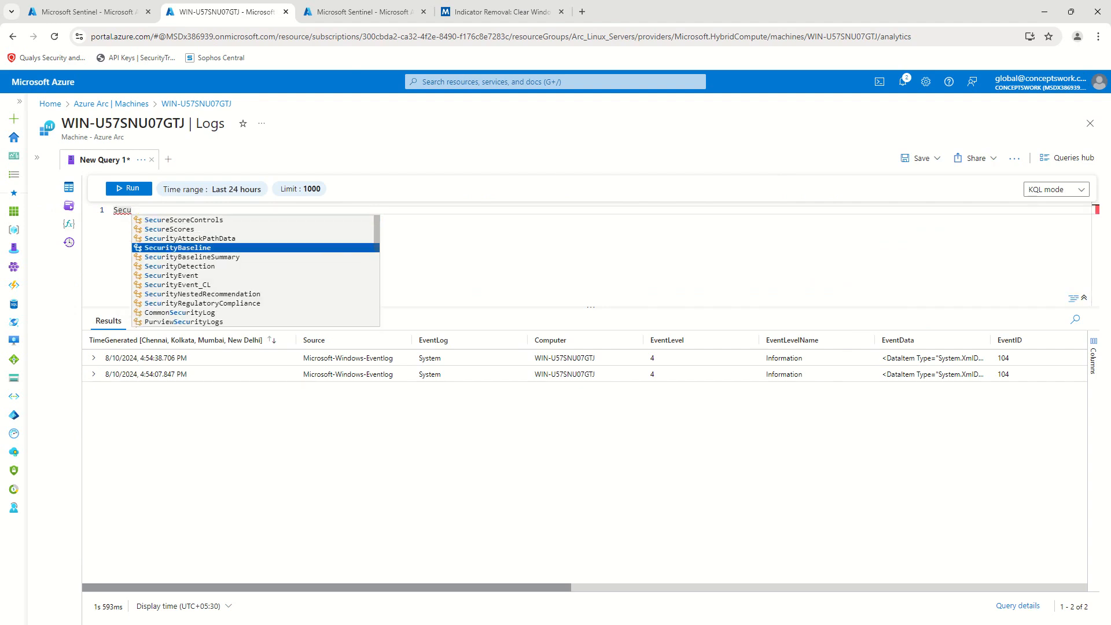
pyautogui.write('rityIn')
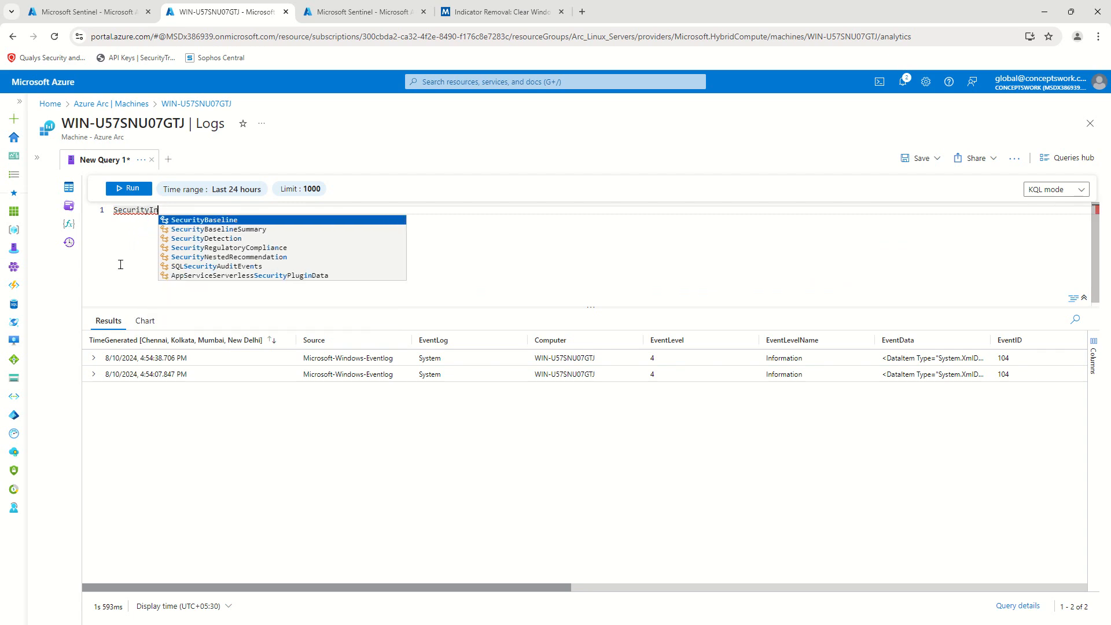
pyautogui.hotkey('ctrl', 'a')
pyautogui.press('BackSpace')
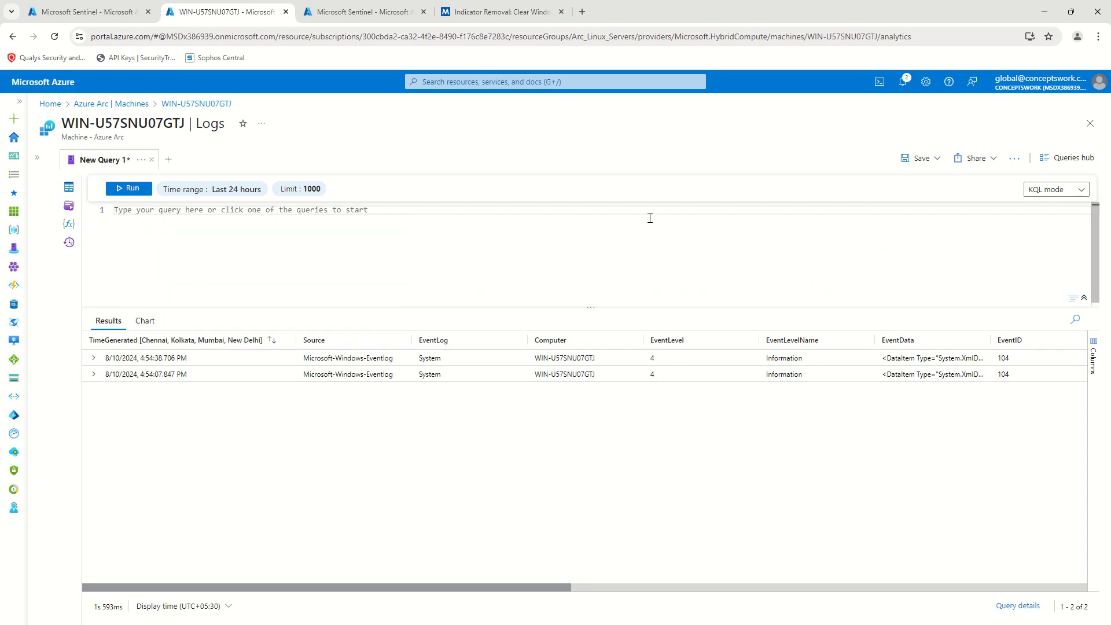
# Leave the machine's logs and open an empty query editor for the Con-Sentinel Log Analytics workspace, dismissing the sample queries
pyautogui.click(1090, 123)
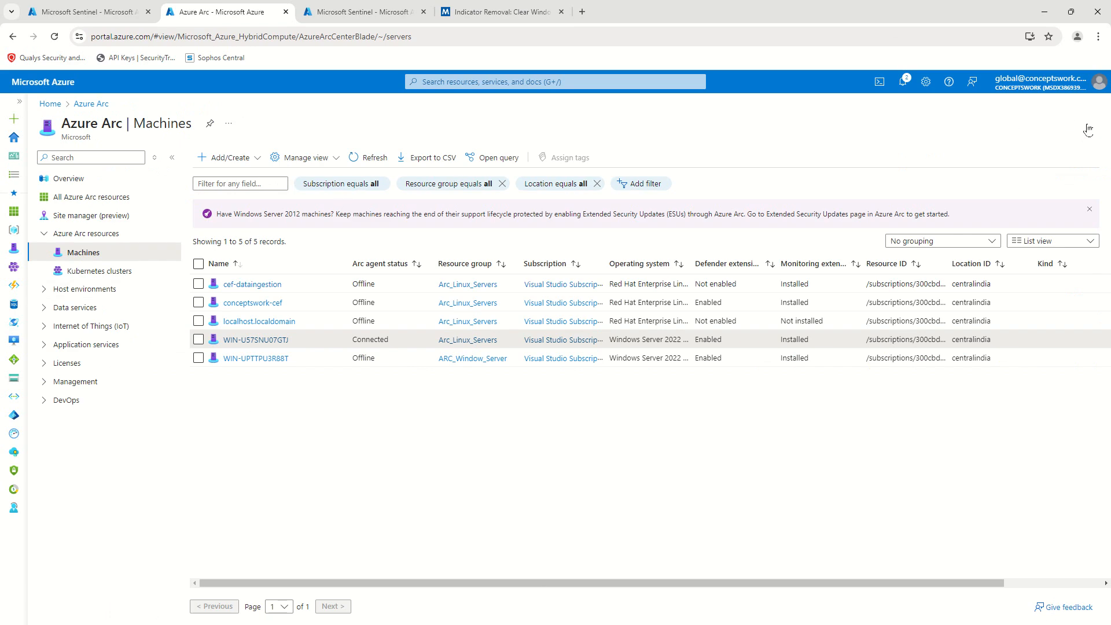
pyautogui.click(1090, 124)
pyautogui.click(408, 166)
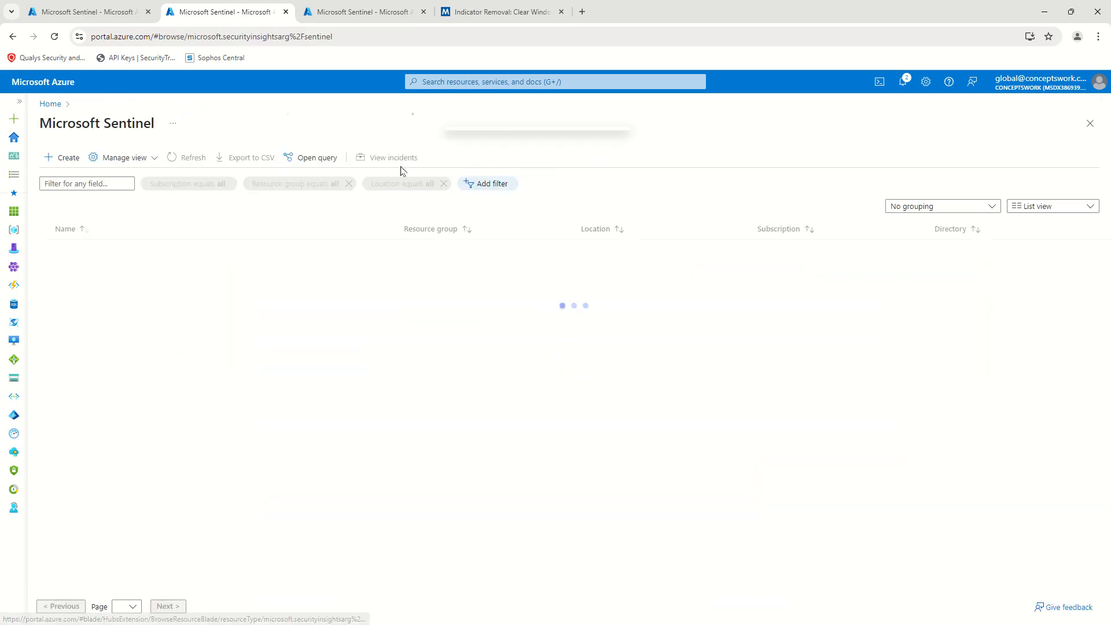
pyautogui.click(1090, 123)
pyautogui.click(477, 153)
pyautogui.click(81, 267)
pyautogui.click(243, 272)
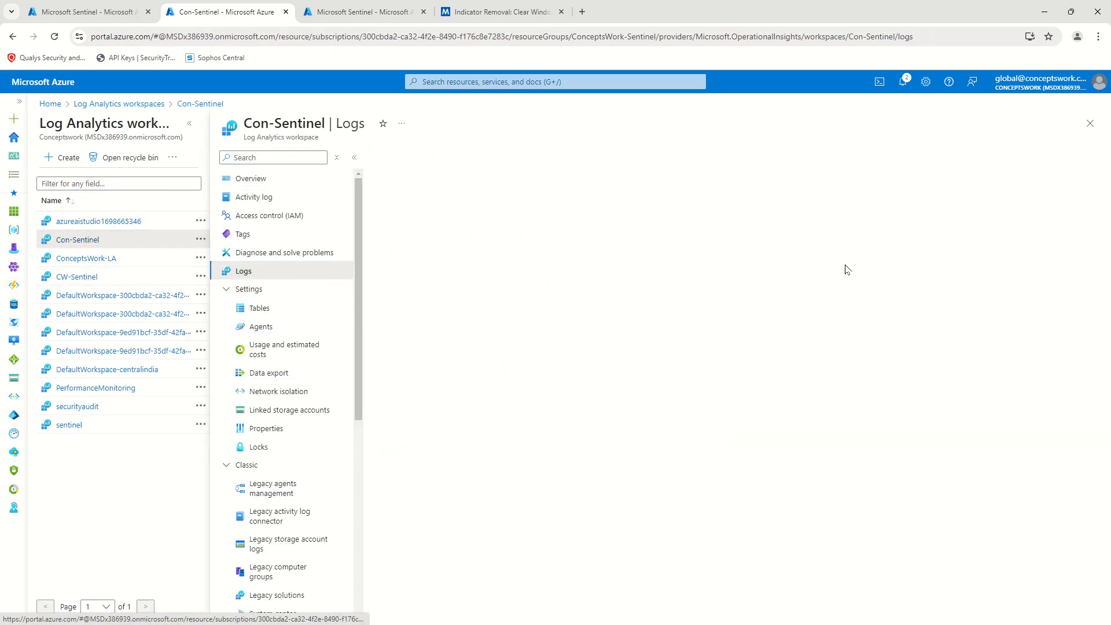
pyautogui.click(1064, 181)
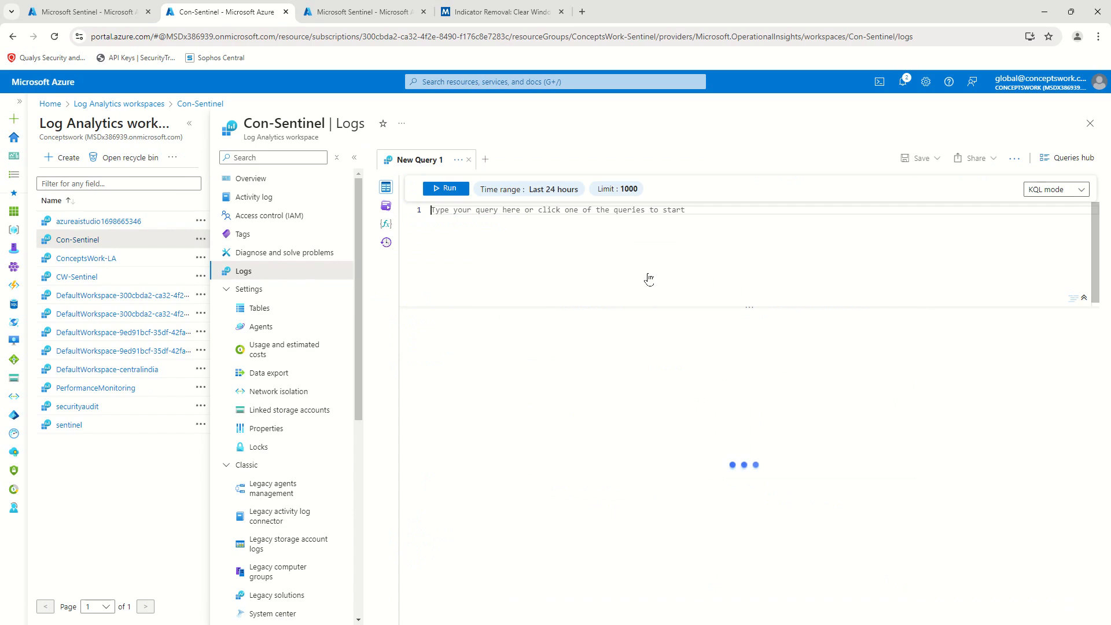
# Query the SecurityIncident table over the last 24 hours and collapse the side menus to widen the results
pyautogui.click(650, 274)
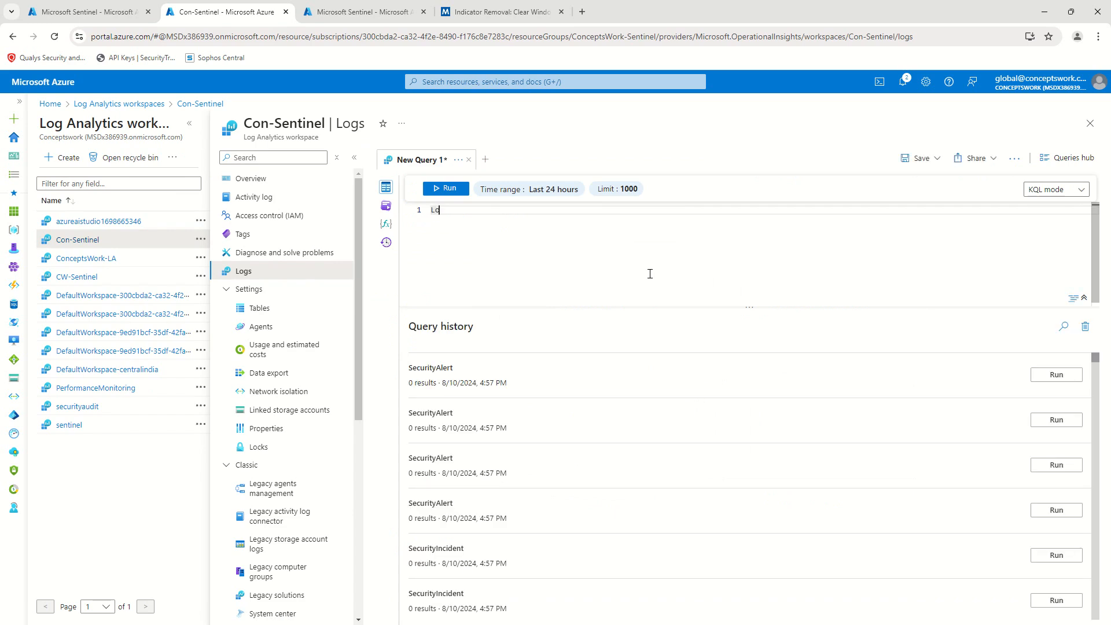
pyautogui.write('SecurityIn')
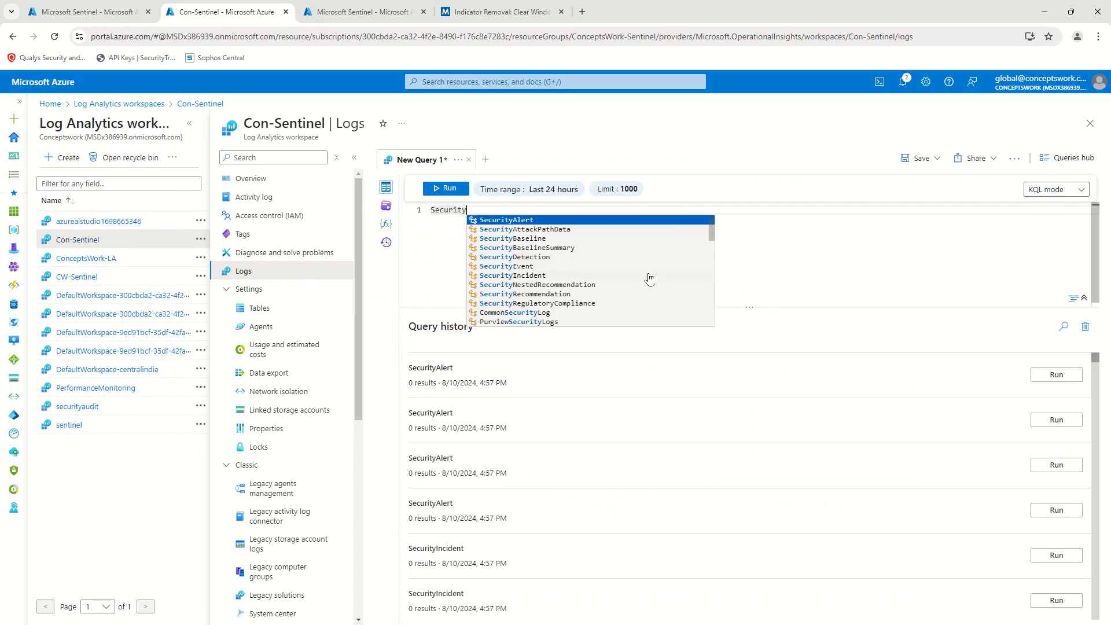
pyautogui.press('Return')
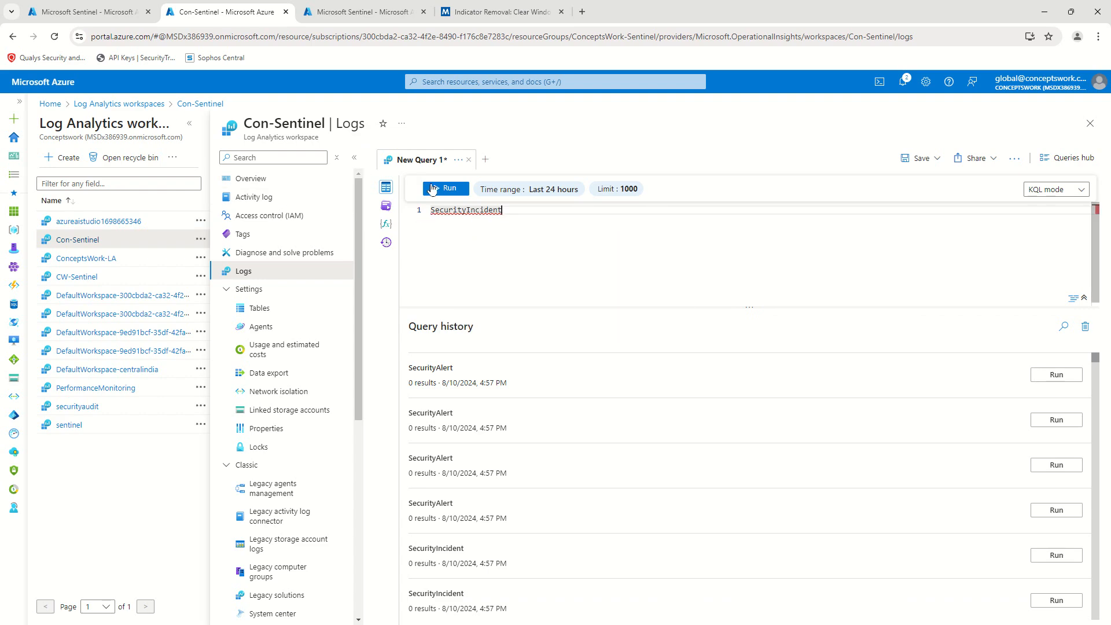
pyautogui.click(444, 188)
pyautogui.click(356, 160)
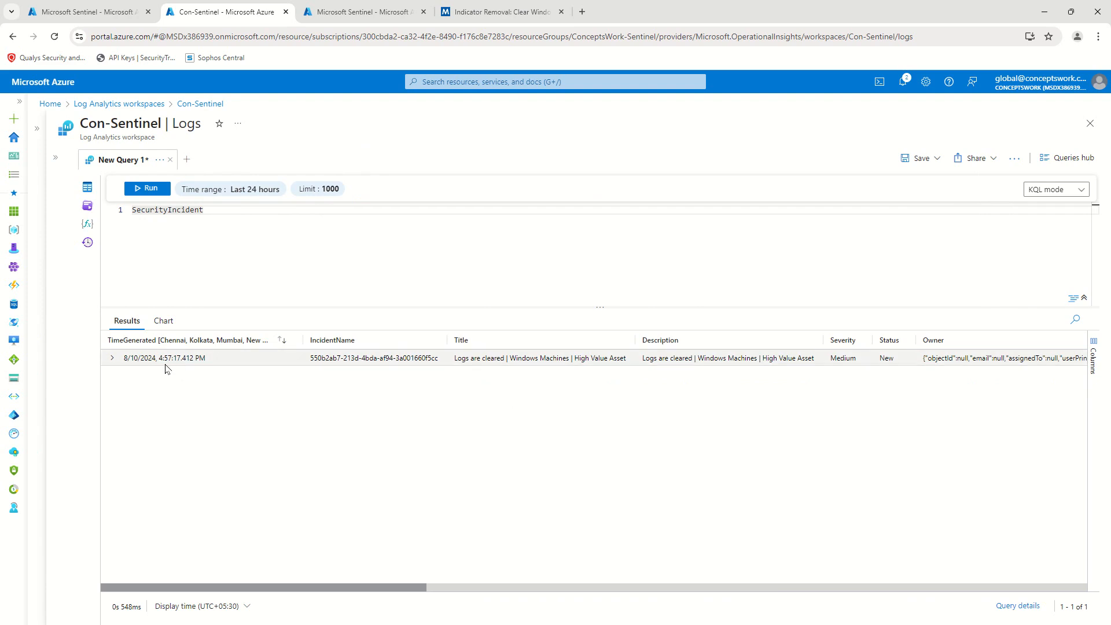
# Check the generated time of the cleared-logs incident record, then expand the record and examine all its fields
pyautogui.moveTo(162, 365); pyautogui.dragTo(223, 369)
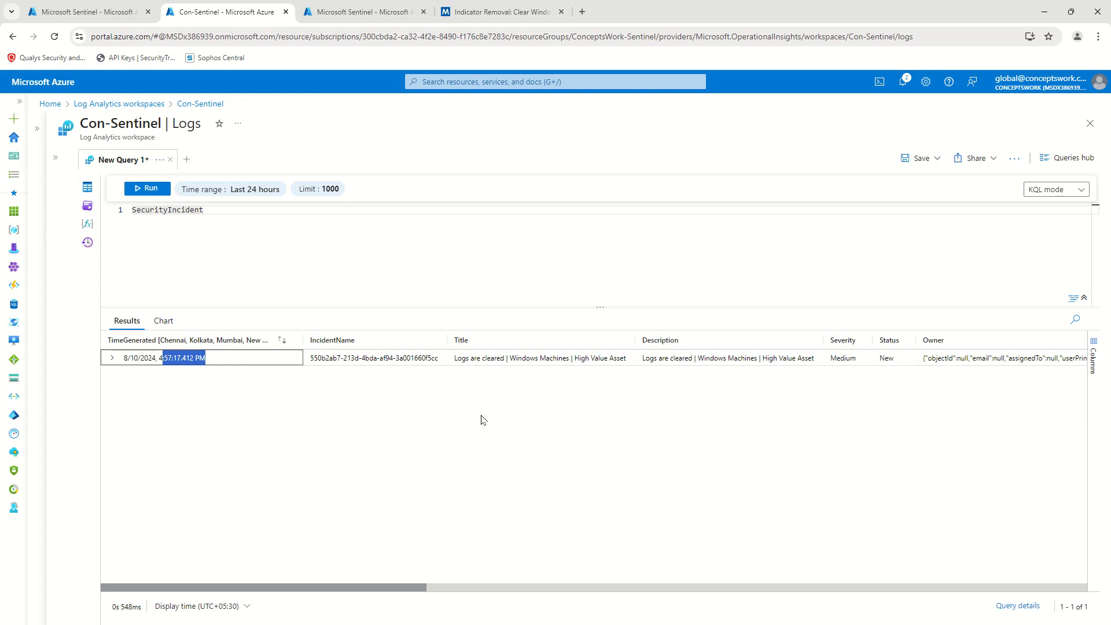
pyautogui.click(112, 357)
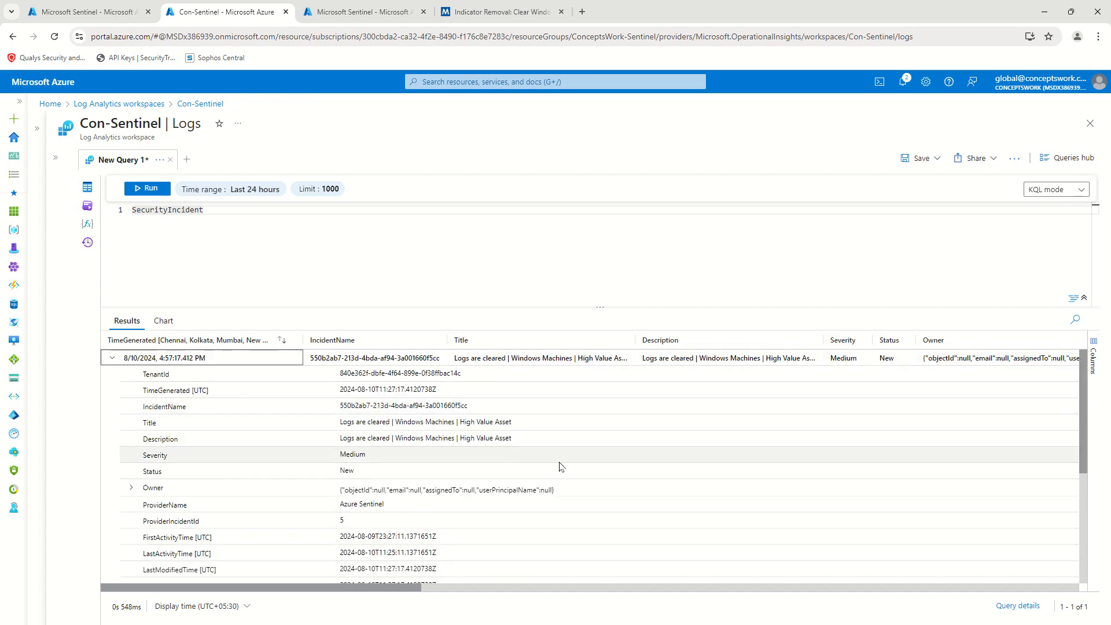
pyautogui.scroll(-3, 631, 484)
pyautogui.scroll(-2, 631, 489)
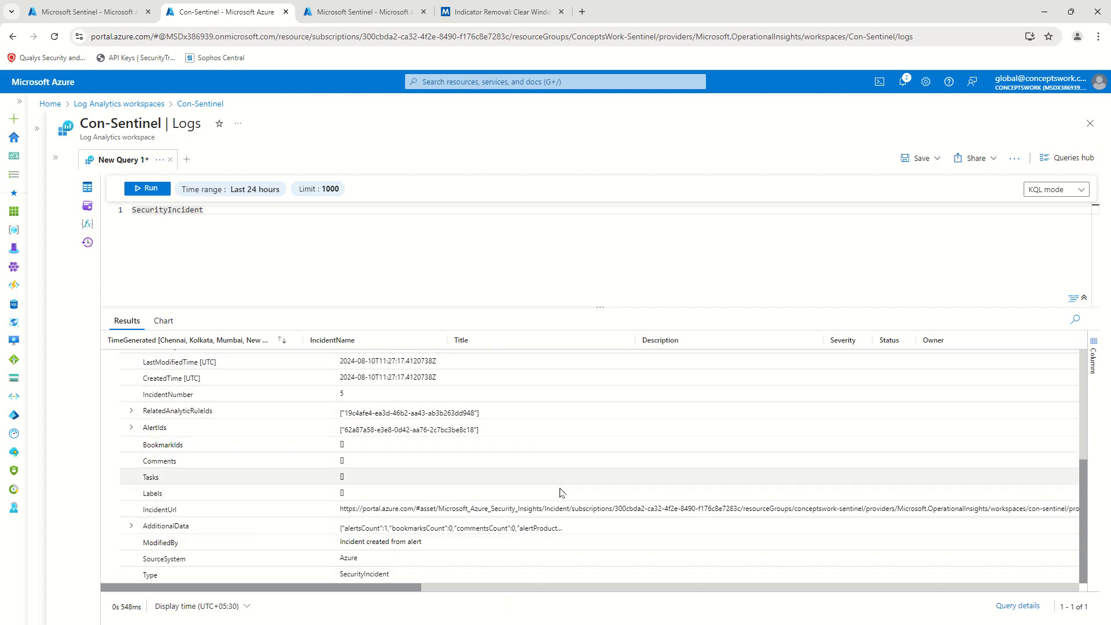
pyautogui.scroll(5, 161, 476)
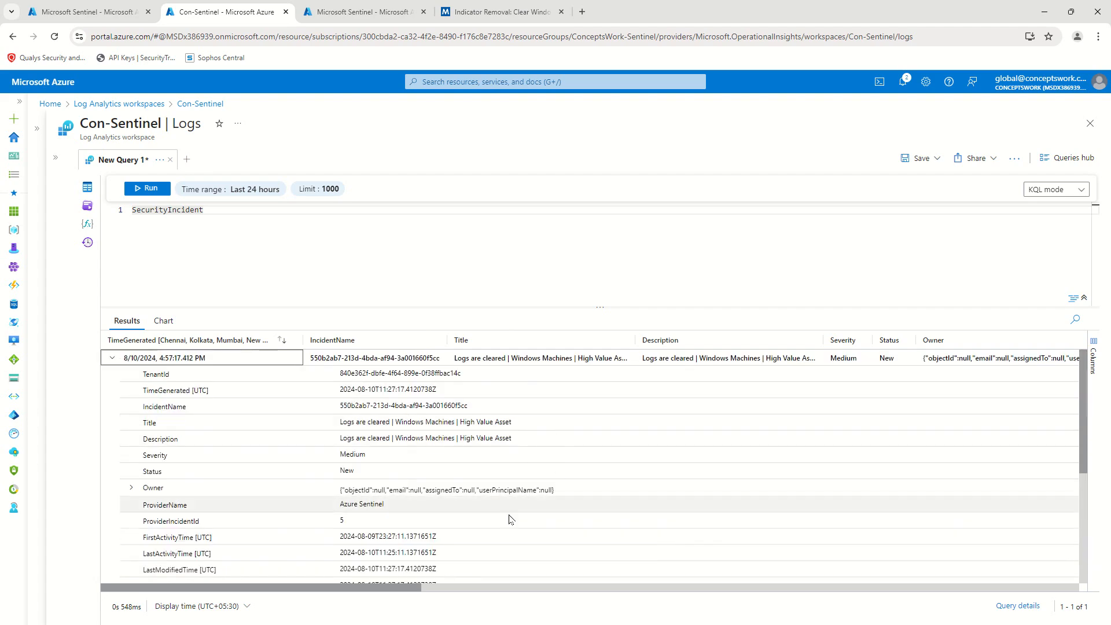
# Add a second query and run it on the SecurityAlert table for the last 24 hours
pyautogui.click(187, 159)
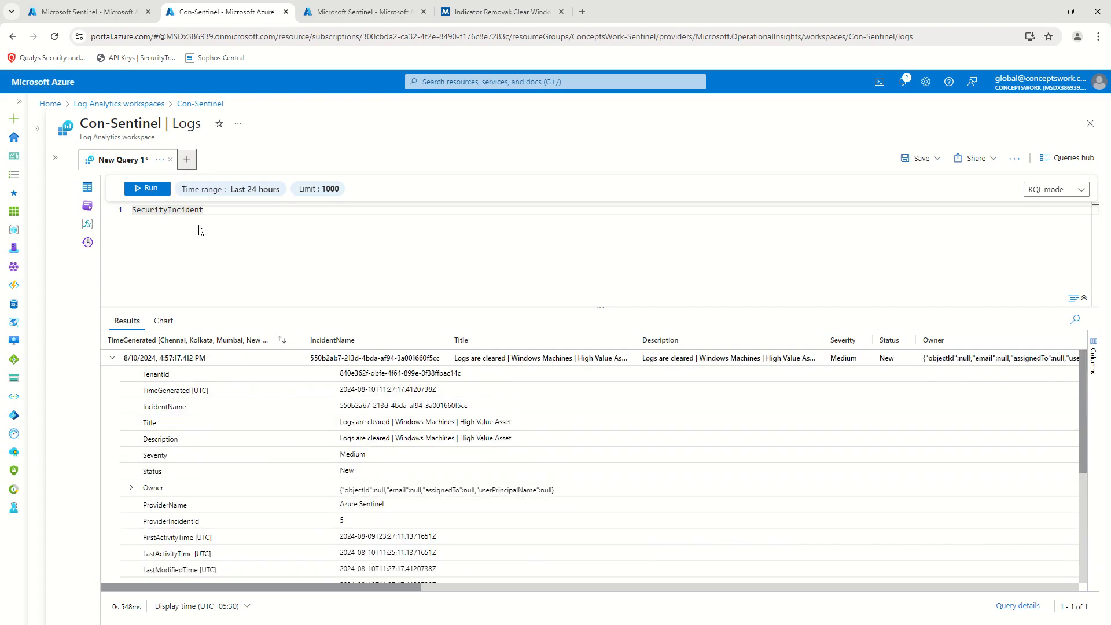
pyautogui.write('Secu')
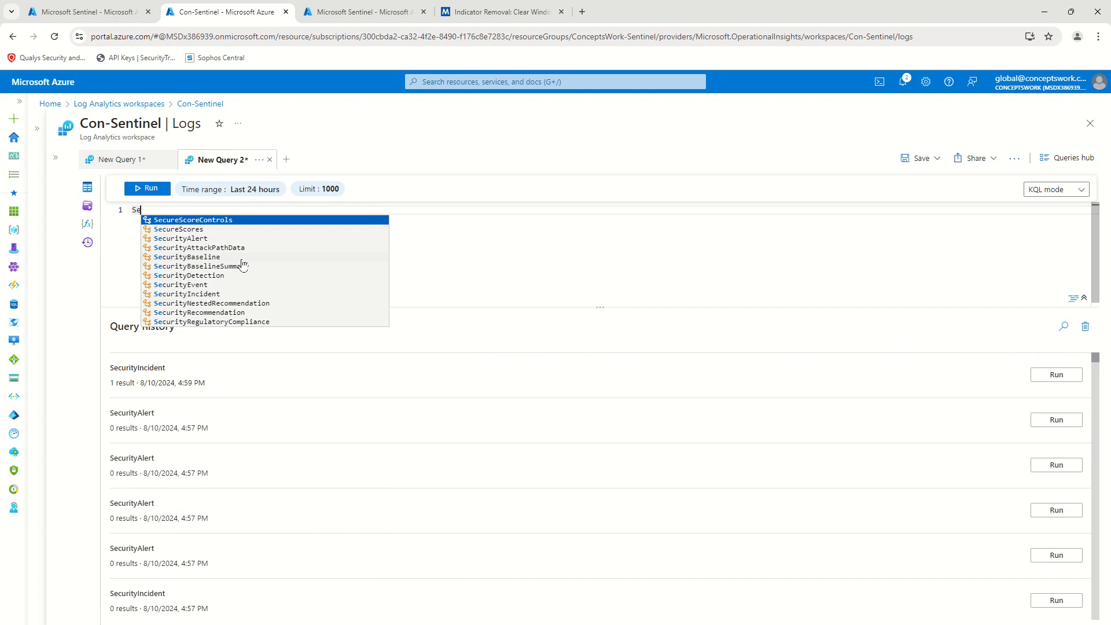
pyautogui.press('Down')
pyautogui.press('Down')
pyautogui.press('Return')
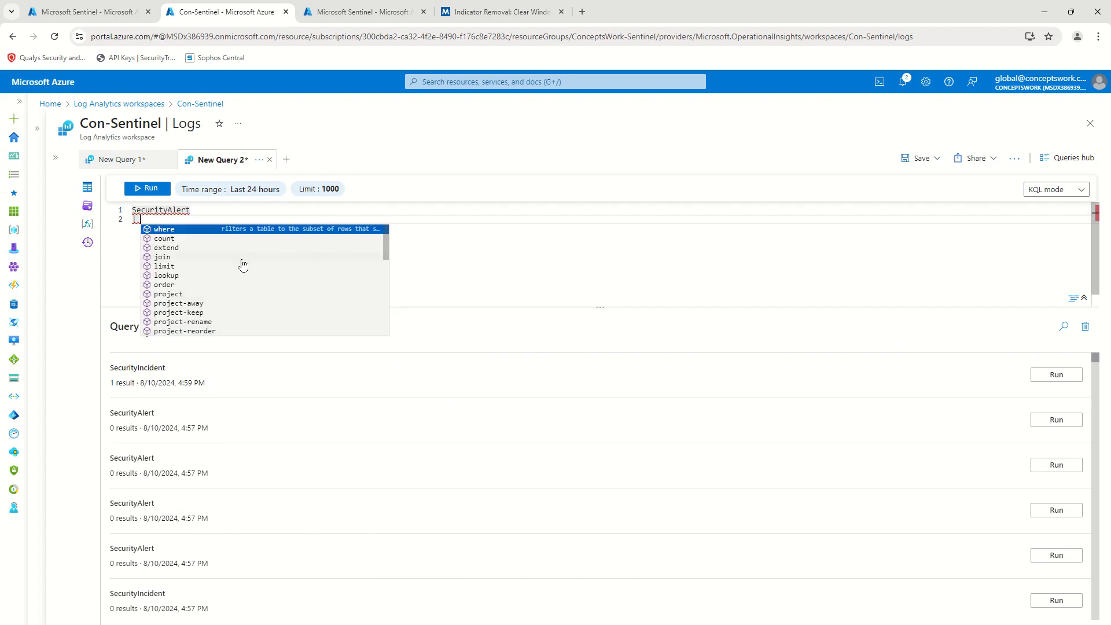
pyautogui.click(145, 188)
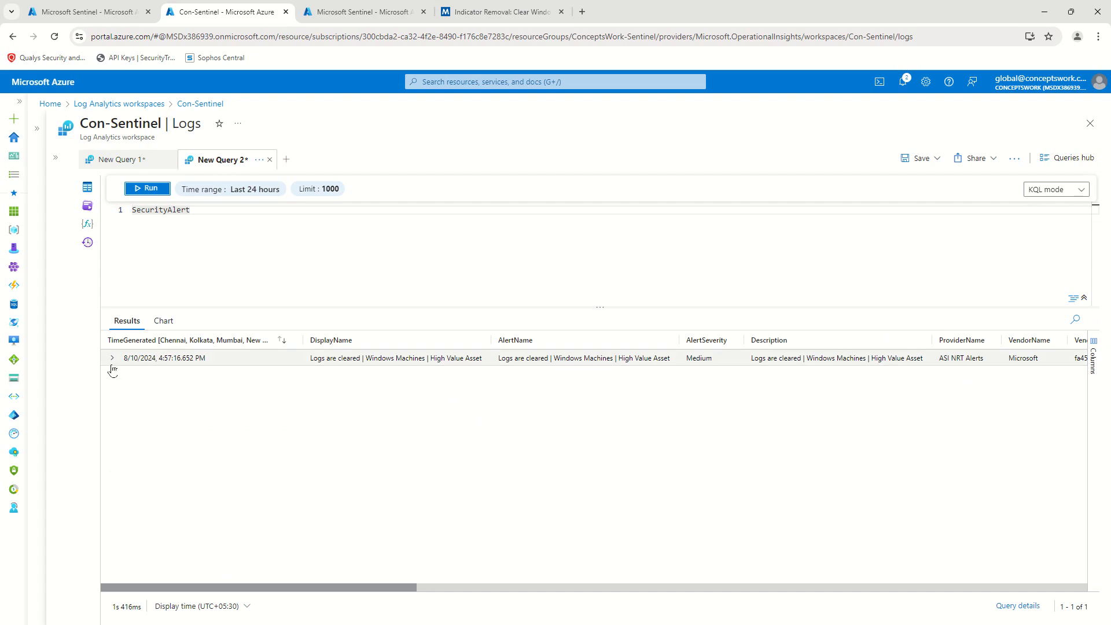
# Expand the cleared-logs alert record and examine its entities, product component, status, tactics and techniques
pyautogui.click(111, 358)
pyautogui.scroll(-1, 596, 433)
pyautogui.scroll(-4, 596, 433)
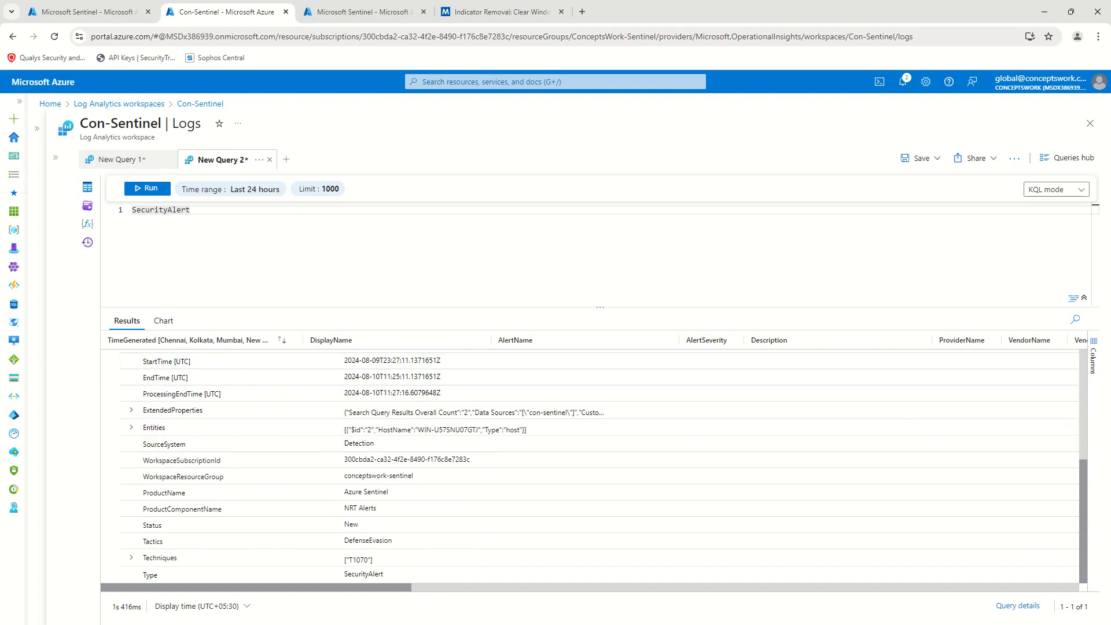
pyautogui.doubleClick(351, 524)
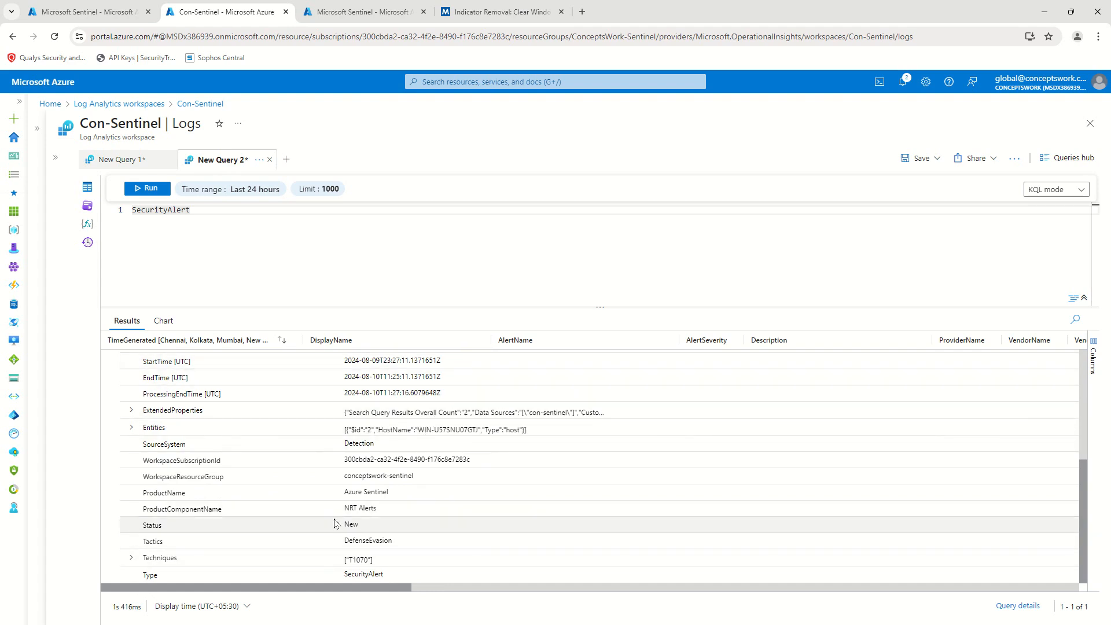